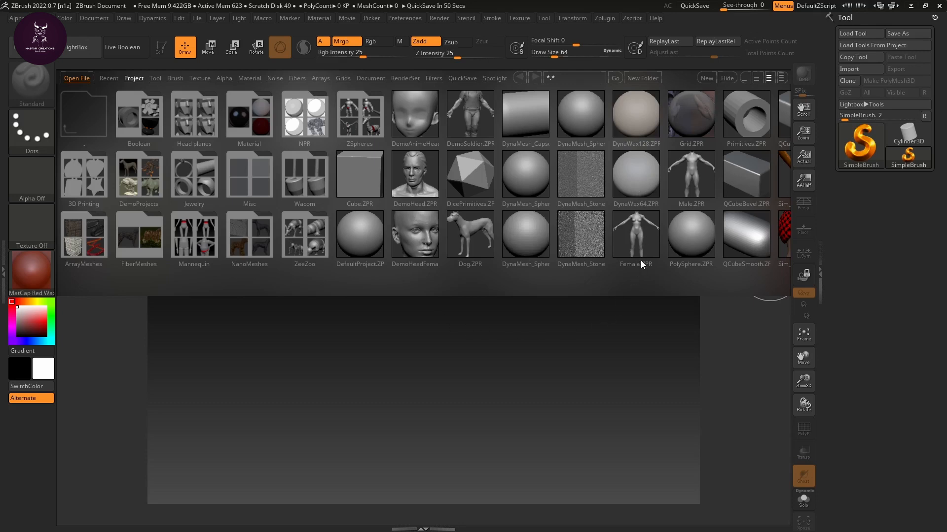
Step: Open the Cube.ZPR project without saving changes to the current project
{"action": "double_click", "coordinate": [372, 188]}
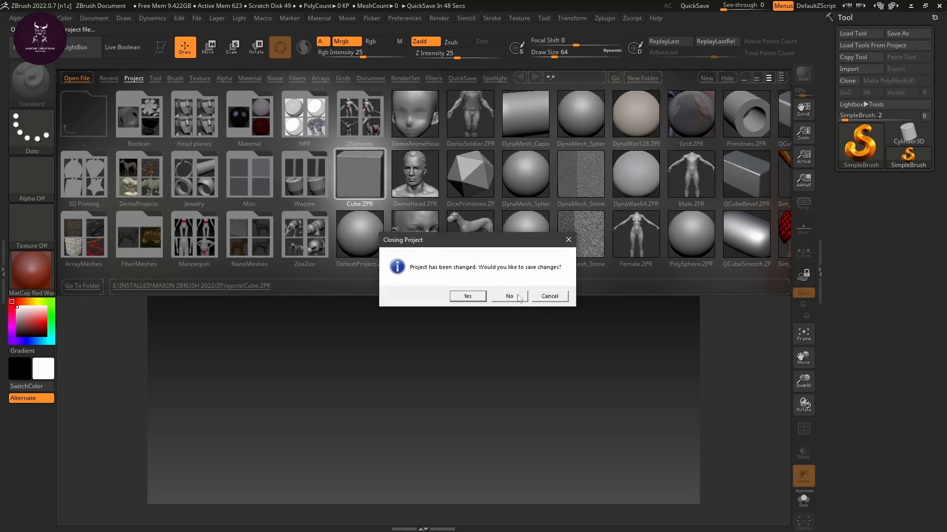
{"action": "left_click", "coordinate": [509, 296]}
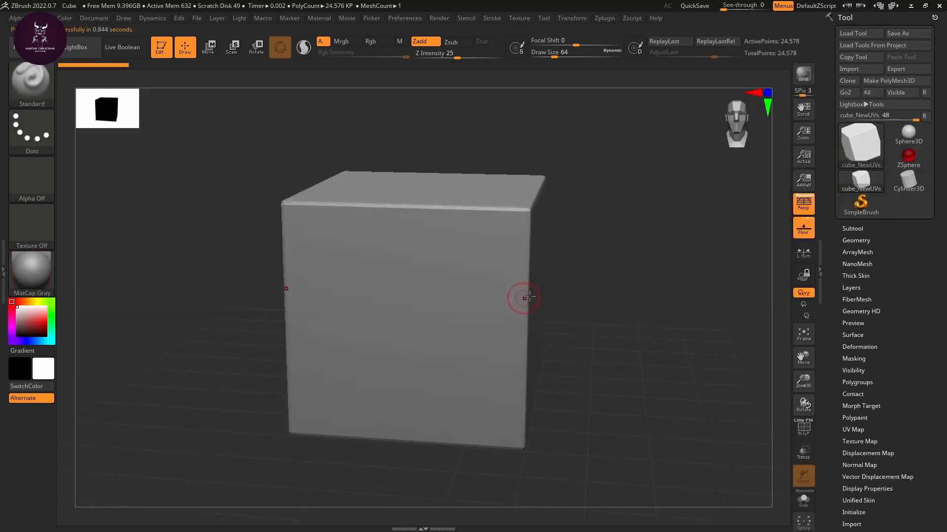
{"action": "left_click_drag", "start_coordinate": [668, 341], "coordinate": [667, 284]}
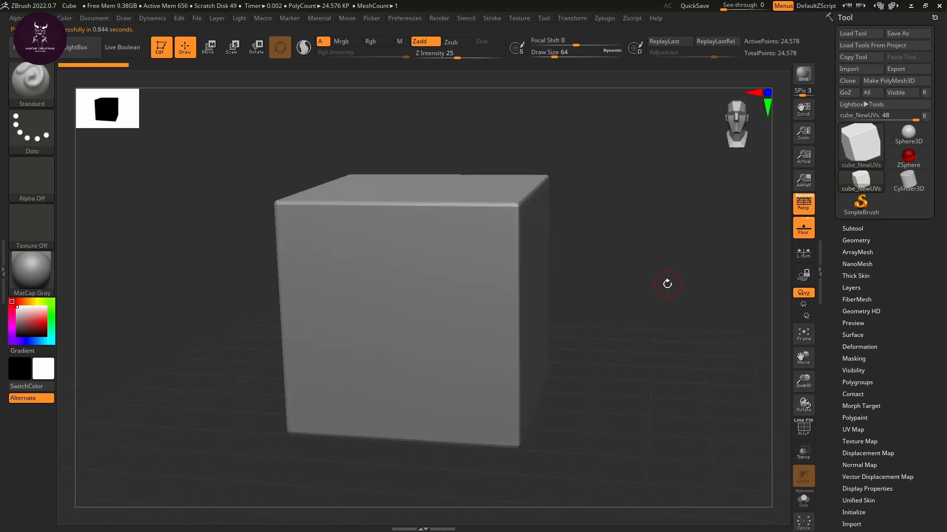
Step: Flatten the cube along its vertical axis into a thin sheet and scale it up uniformly
{"action": "key", "text": "r"}
{"action": "left_click_drag", "start_coordinate": [424, 268], "coordinate": [440, 413]}
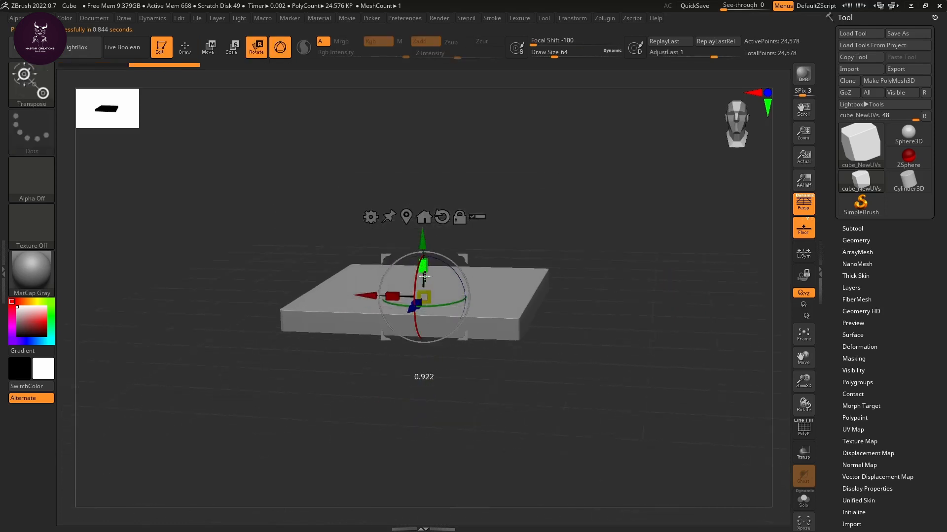
{"action": "left_click_drag", "start_coordinate": [424, 277], "coordinate": [432, 362]}
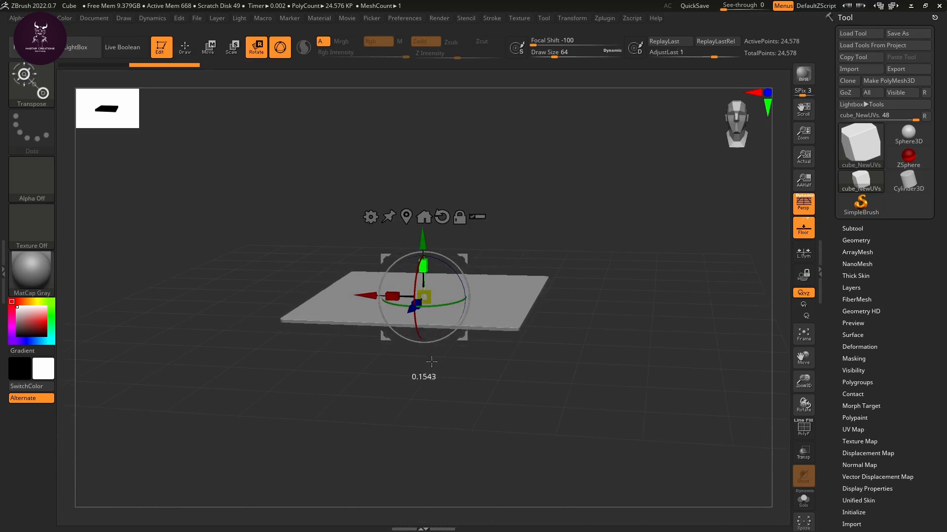
{"action": "left_click_drag", "start_coordinate": [424, 297], "coordinate": [641, 302]}
{"action": "left_click_drag", "start_coordinate": [423, 266], "coordinate": [429, 477]}
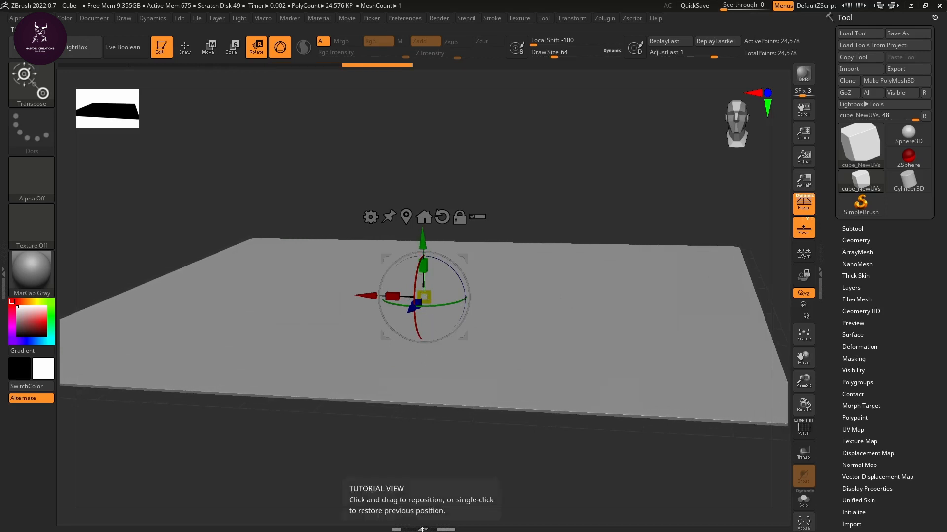
Step: Raise the thin sheet along the vertical axis, away from its original position at the floor
{"action": "left_click_drag", "start_coordinate": [423, 242], "coordinate": [417, 106]}
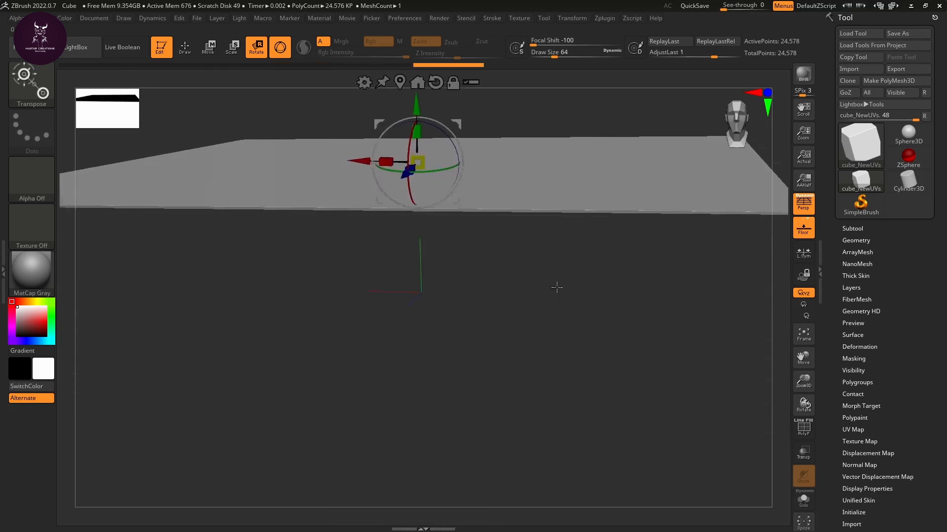
{"action": "left_click_drag", "start_coordinate": [556, 287], "coordinate": [580, 343]}
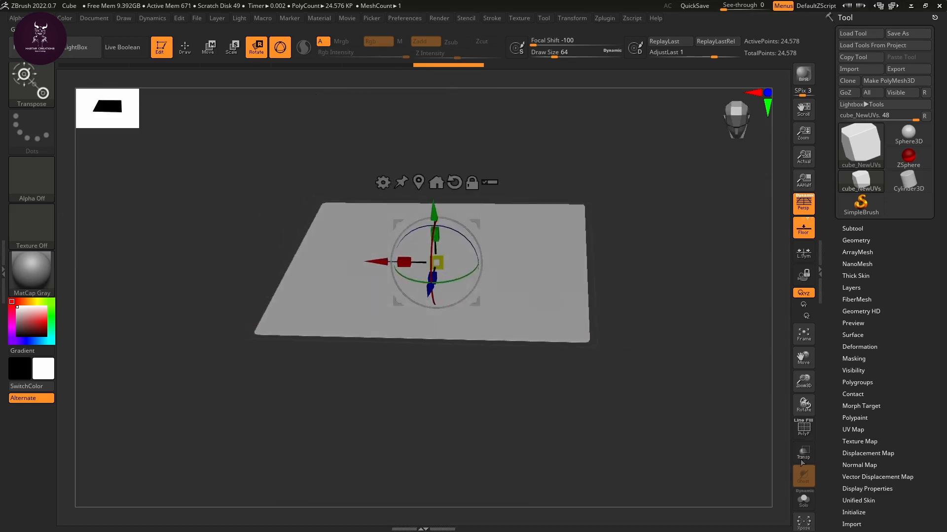
Step: Show the sheet's polygon wireframe and divide its geometry once more, to subdivision level 6
{"action": "left_click", "coordinate": [803, 427]}
{"action": "mouse_move", "coordinate": [665, 321]}
{"action": "left_mouse_down"}
{"action": "mouse_move", "coordinate": [642, 387]}
{"action": "mouse_move", "coordinate": [666, 374]}
{"action": "mouse_move", "coordinate": [657, 372]}
{"action": "left_mouse_up"}
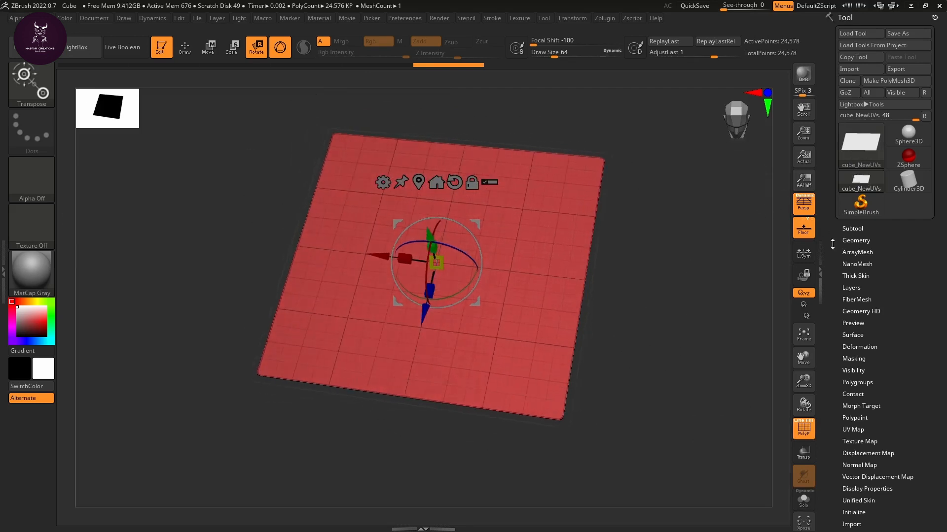
{"action": "left_click", "coordinate": [852, 228]}
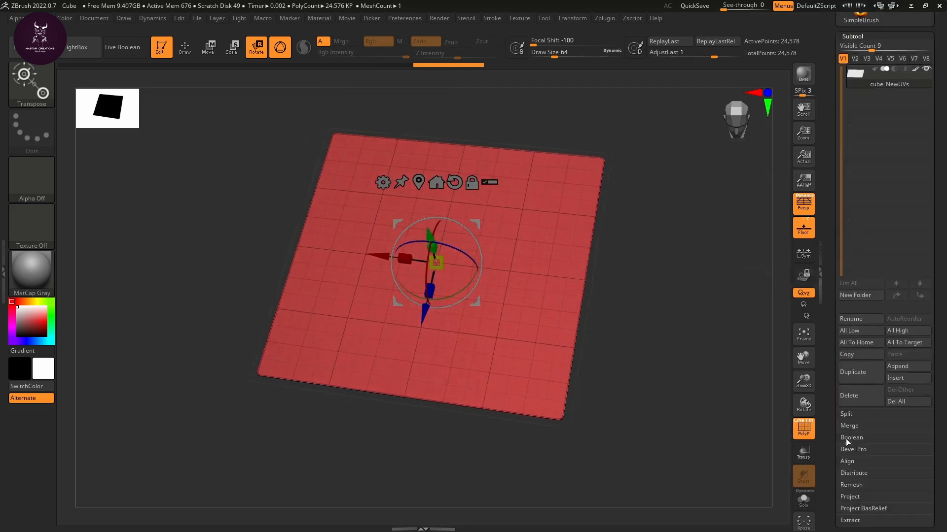
{"action": "scroll", "coordinate": [831, 404], "scroll_direction": "down", "scroll_amount": 5}
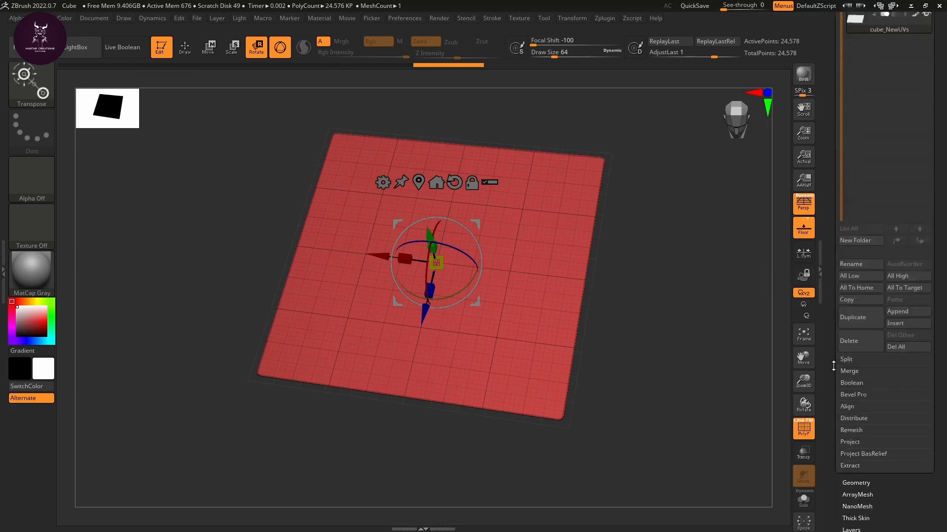
{"action": "left_click", "coordinate": [856, 381]}
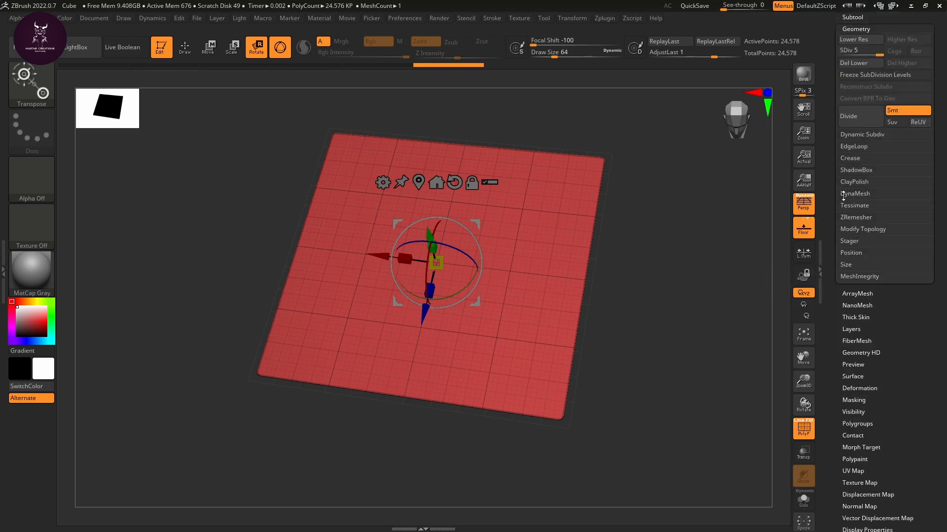
{"action": "scroll", "coordinate": [835, 150], "scroll_direction": "up", "scroll_amount": 2}
{"action": "left_click", "coordinate": [859, 182]}
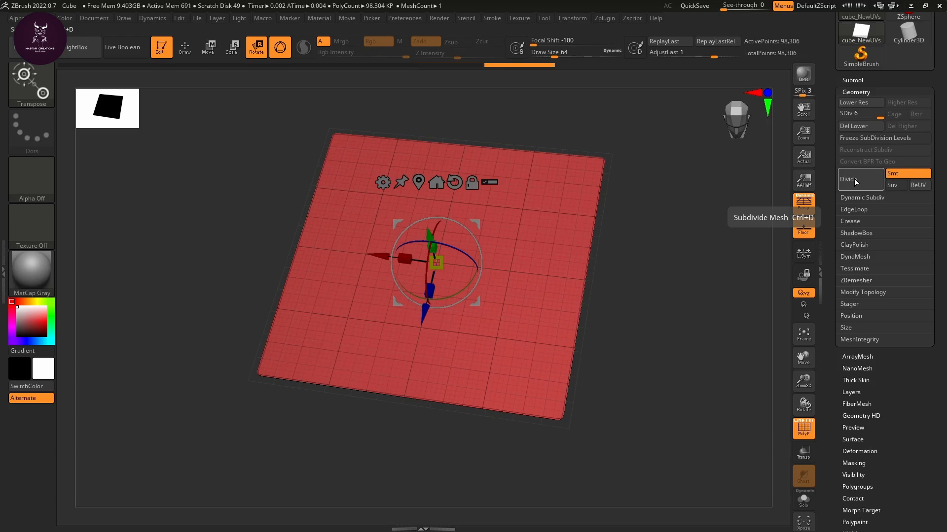
Step: Lift the subdivided sheet further up so it hovers well above the floor grid
{"action": "left_click_drag", "start_coordinate": [689, 270], "coordinate": [677, 315]}
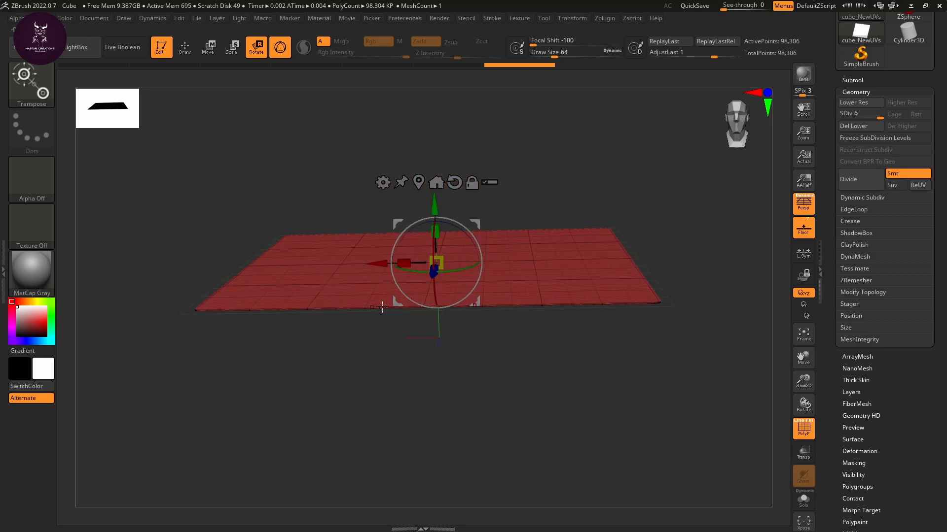
{"action": "left_click_drag", "start_coordinate": [385, 301], "coordinate": [443, 127]}
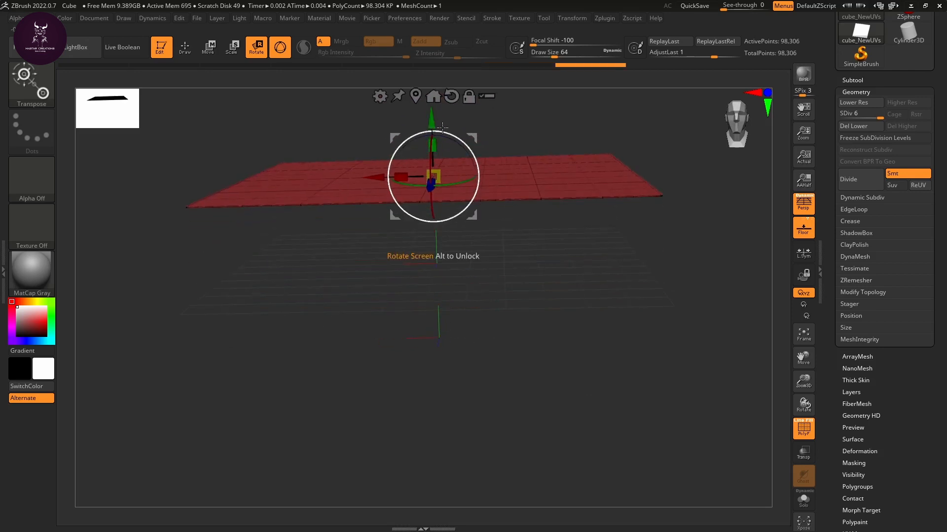
{"action": "left_click_drag", "start_coordinate": [532, 321], "coordinate": [578, 334]}
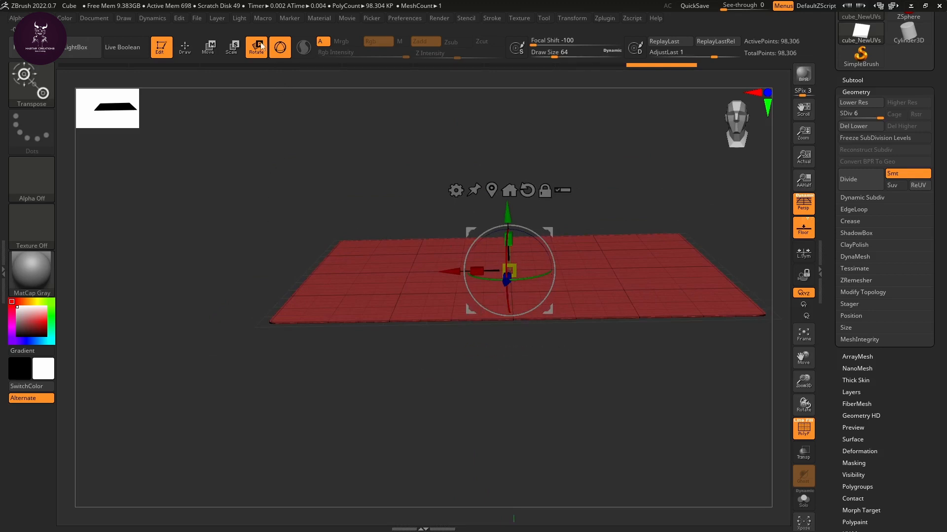
Step: Dock the Dynamics palette in the side tray so the simulation settings stay accessible
{"action": "left_click", "coordinate": [153, 18]}
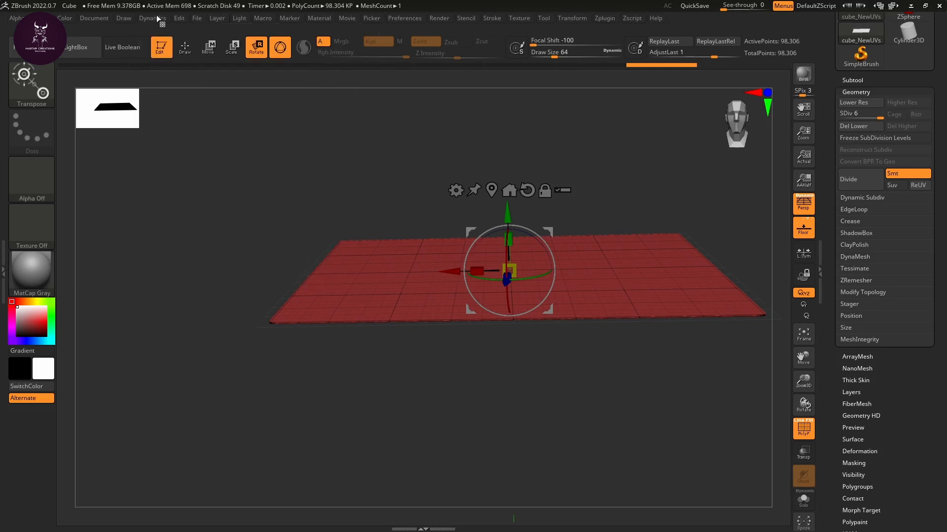
{"action": "left_click", "coordinate": [157, 19]}
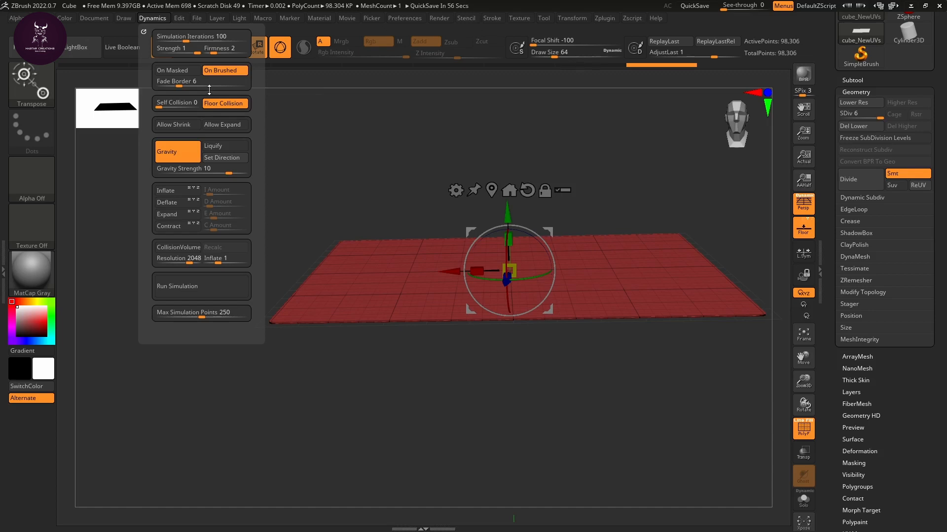
{"action": "left_click", "coordinate": [158, 19]}
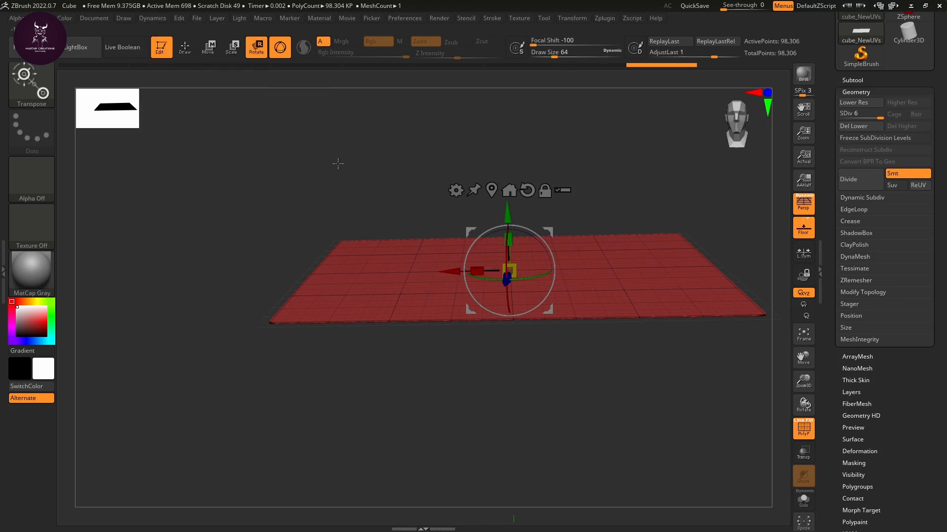
{"action": "left_click", "coordinate": [152, 19]}
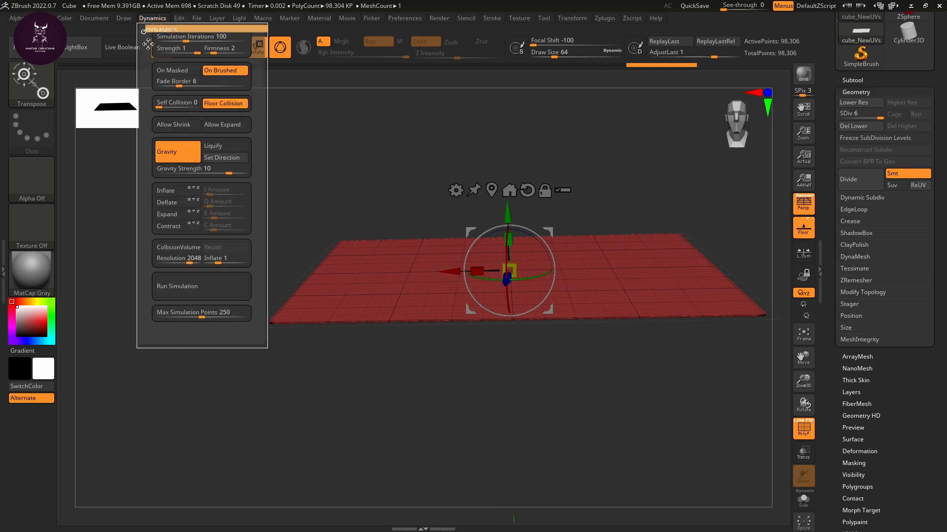
{"action": "mouse_move", "coordinate": [143, 31]}
{"action": "left_mouse_down"}
{"action": "mouse_move", "coordinate": [91, 113]}
{"action": "mouse_move", "coordinate": [25, 117]}
{"action": "left_mouse_up"}
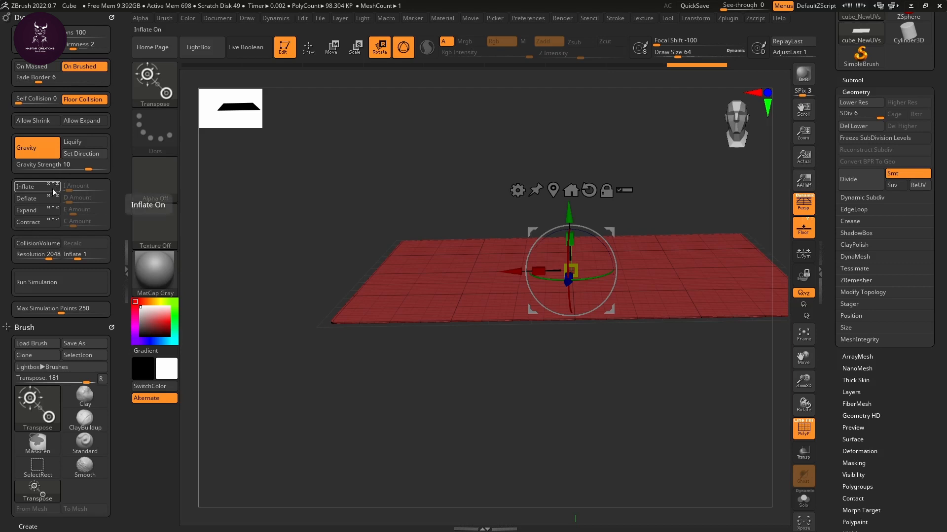
Step: Try the gravity simulation on the sheet above the empty floor, with Floor Collision and Gravity Strength 10
{"action": "left_click", "coordinate": [59, 282]}
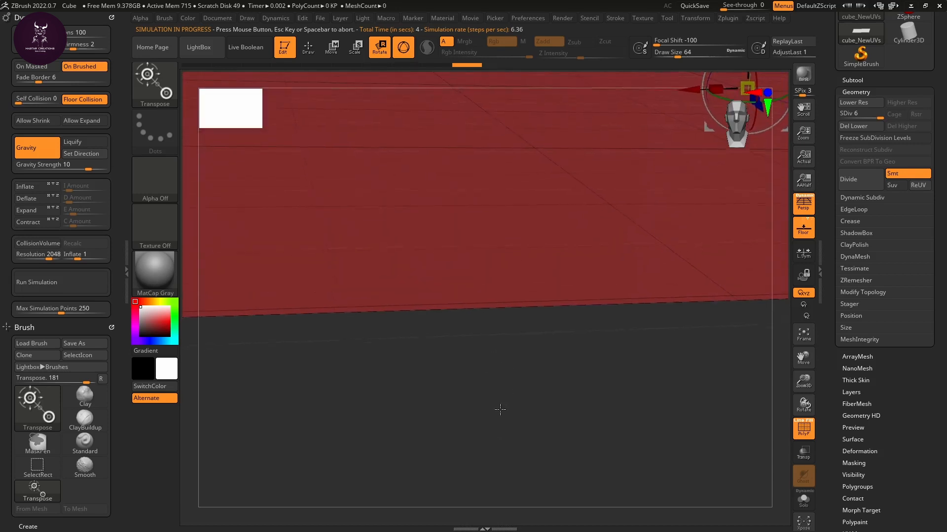
{"action": "key", "text": "ctrl"}
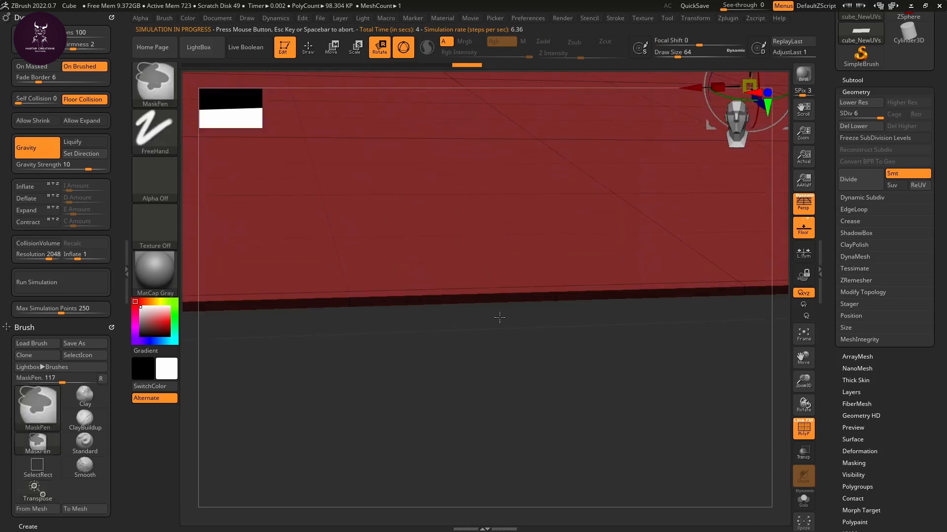
{"action": "left_click_drag", "start_coordinate": [526, 307], "coordinate": [500, 294], "text": "alt"}
{"action": "key", "text": "f"}
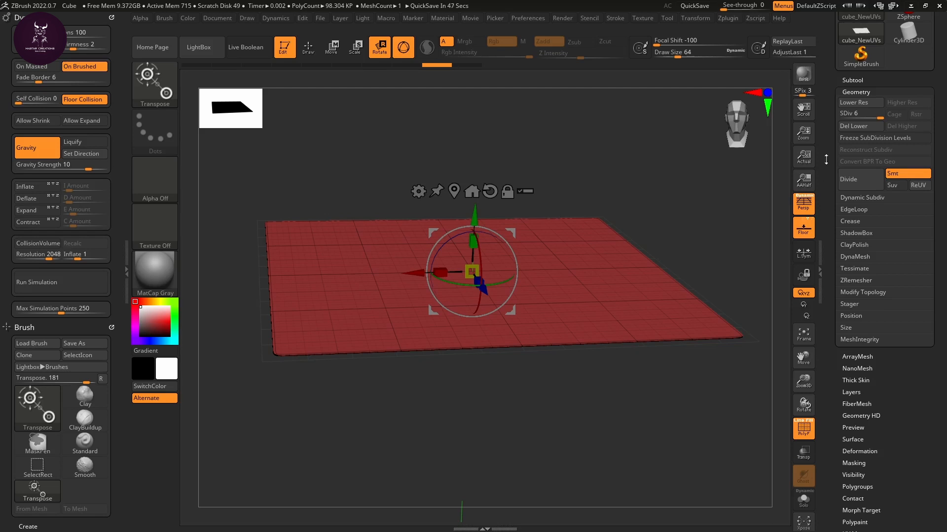
Step: Append a Cylinder3D mesh as a new subtool beneath the sheet
{"action": "left_click_drag", "start_coordinate": [826, 159], "coordinate": [824, 239]}
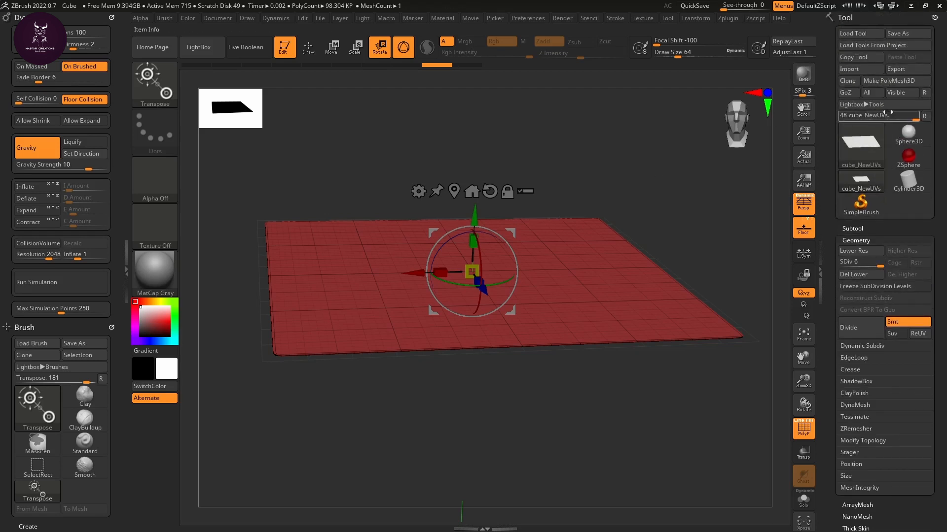
{"action": "left_click", "coordinate": [865, 229]}
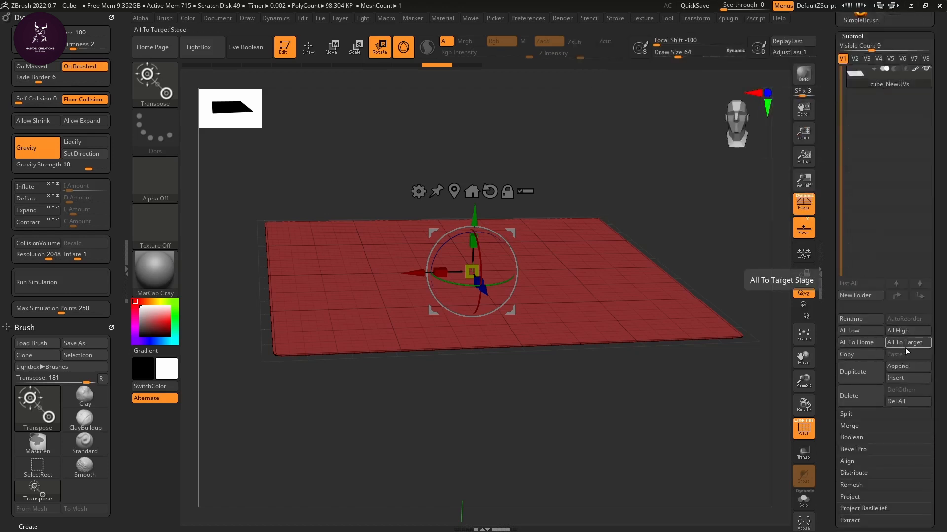
{"action": "left_click", "coordinate": [908, 366]}
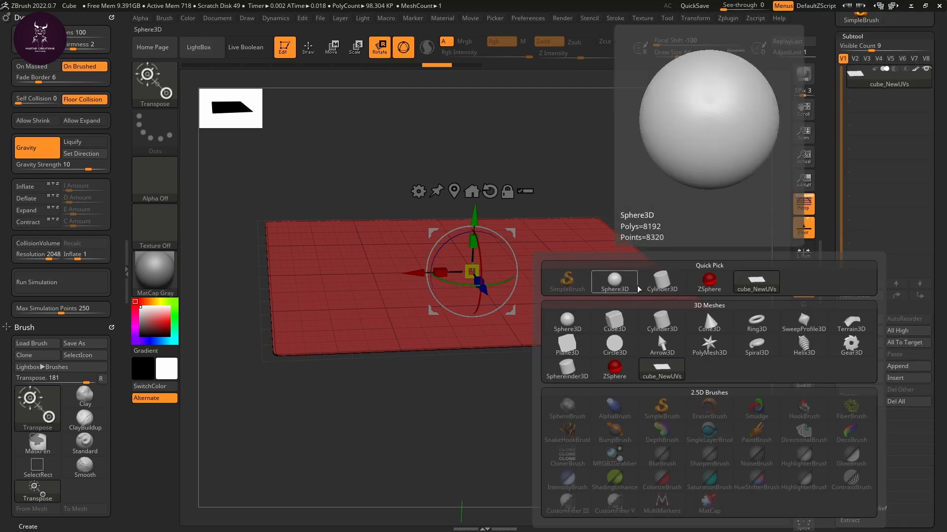
{"action": "left_click", "coordinate": [662, 286]}
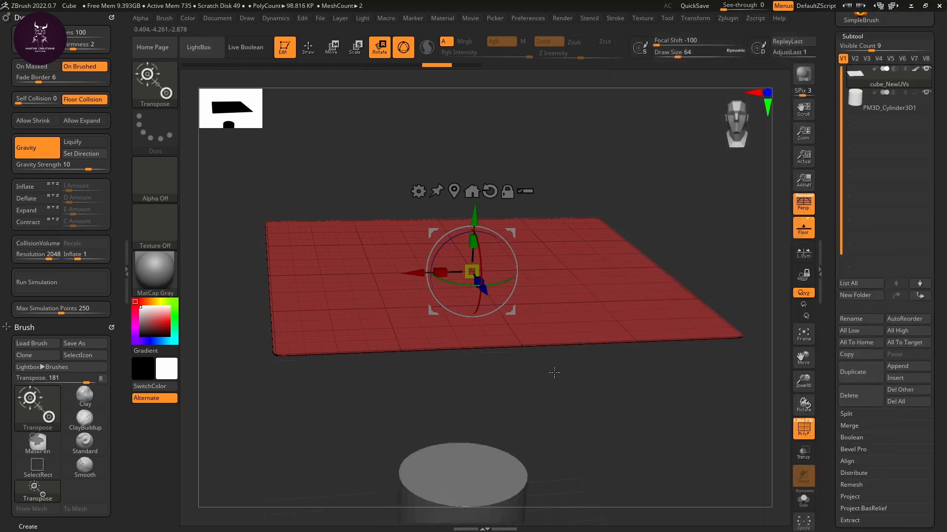
{"action": "key", "text": "f"}
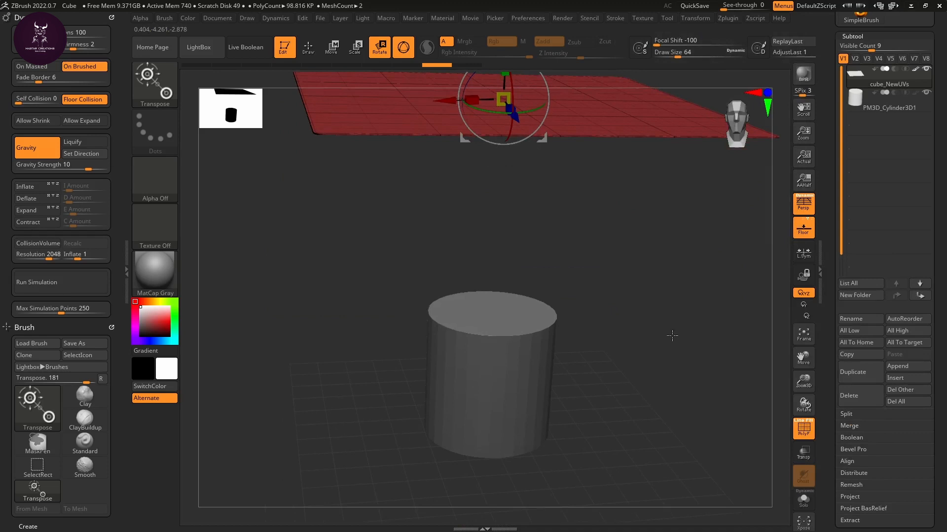
{"action": "scroll", "coordinate": [666, 332], "scroll_direction": "down", "scroll_amount": 3}
{"action": "left_click_drag", "start_coordinate": [594, 332], "coordinate": [600, 312]}
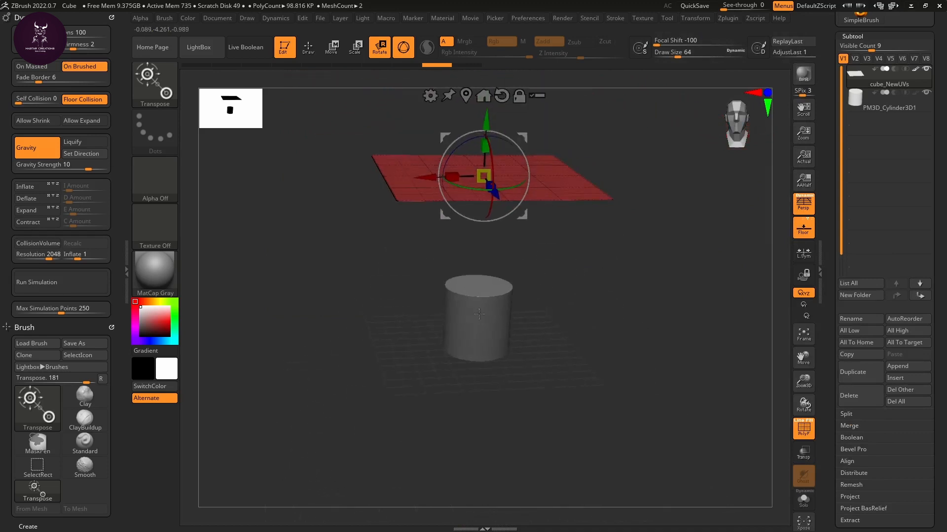
Step: Select the cylinder subtool and move it along the vertical axis to sit centred below the sheet with a gap
{"action": "key", "text": "q"}
{"action": "left_click", "coordinate": [862, 102]}
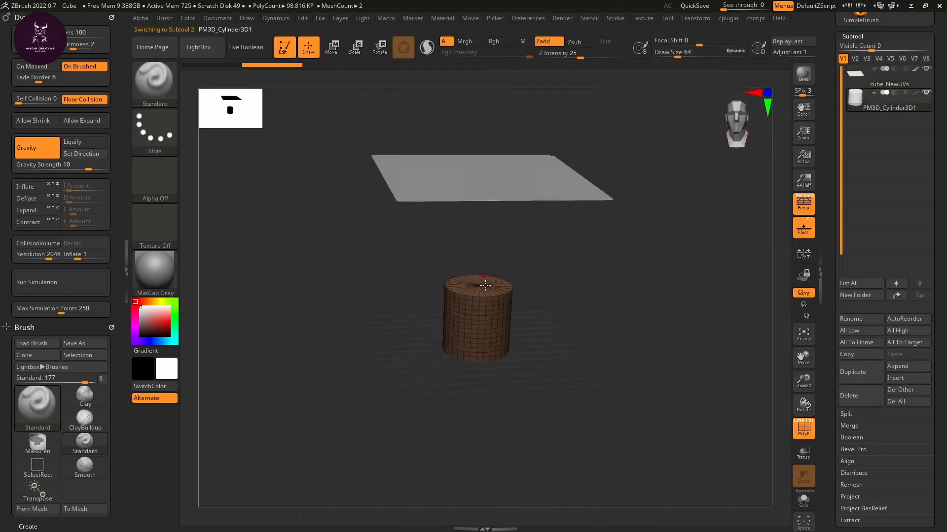
{"action": "key", "text": "w"}
{"action": "left_click_drag", "start_coordinate": [486, 286], "coordinate": [606, 257]}
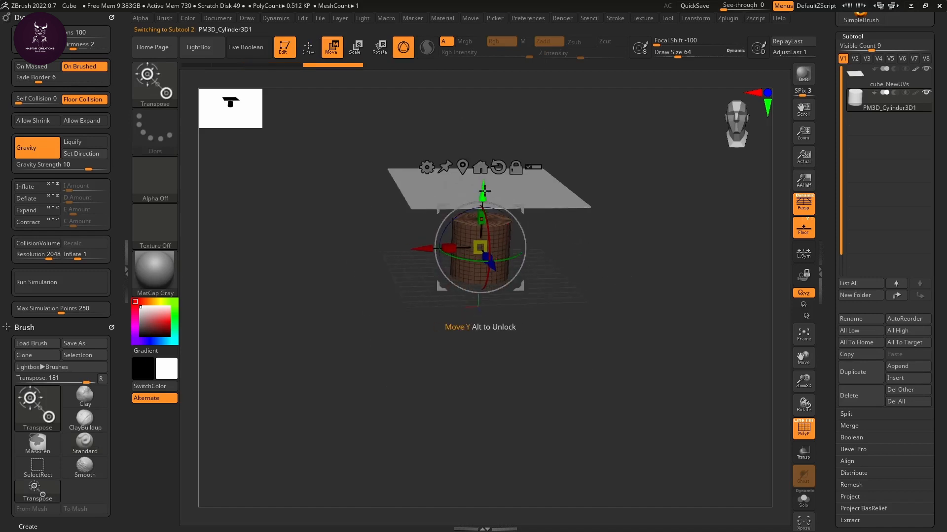
{"action": "left_click_drag", "start_coordinate": [483, 201], "coordinate": [483, 323]}
{"action": "left_click_drag", "start_coordinate": [610, 316], "coordinate": [596, 313], "text": "alt"}
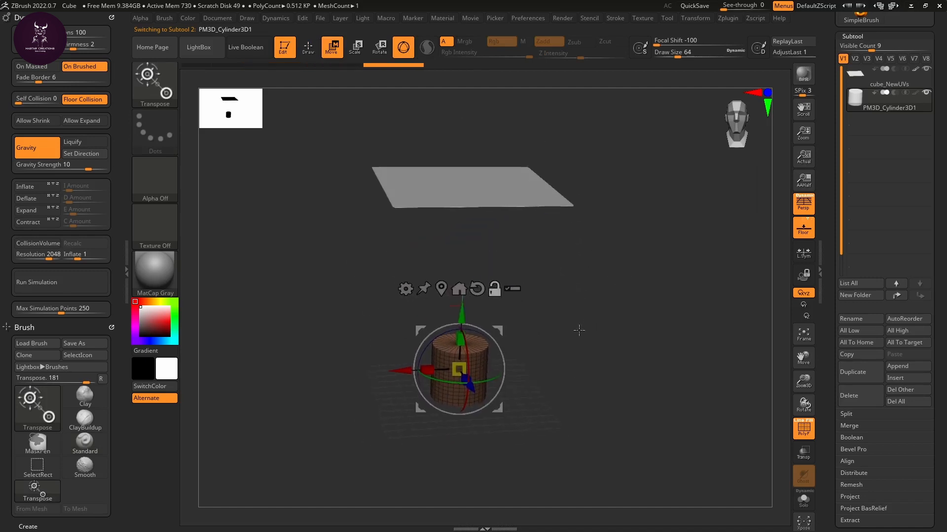
{"action": "left_click_drag", "start_coordinate": [462, 313], "coordinate": [464, 261]}
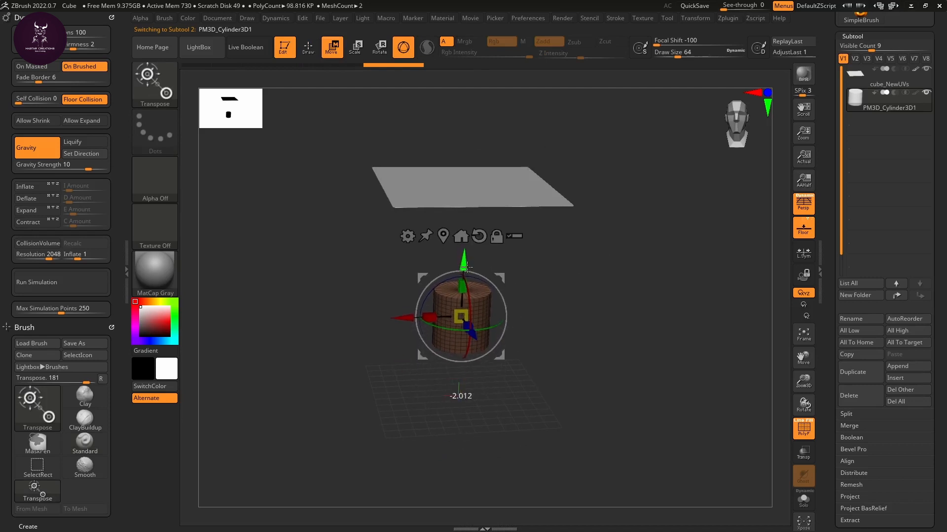
{"action": "left_click_drag", "start_coordinate": [601, 277], "coordinate": [594, 281], "text": "alt"}
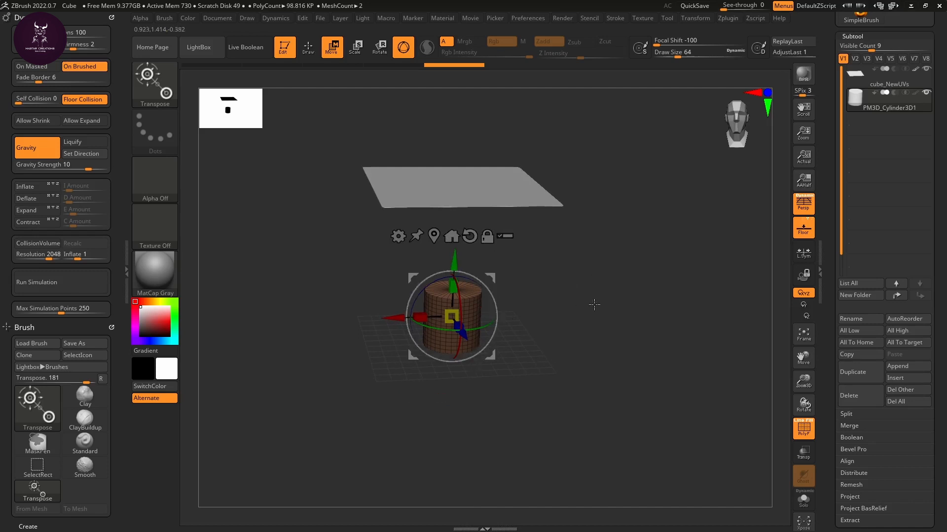
Step: Select the sheet subtool, set Self Collision to 3 and briefly run the gravity simulation
{"action": "left_click_drag", "start_coordinate": [594, 302], "coordinate": [563, 264], "text": "alt"}
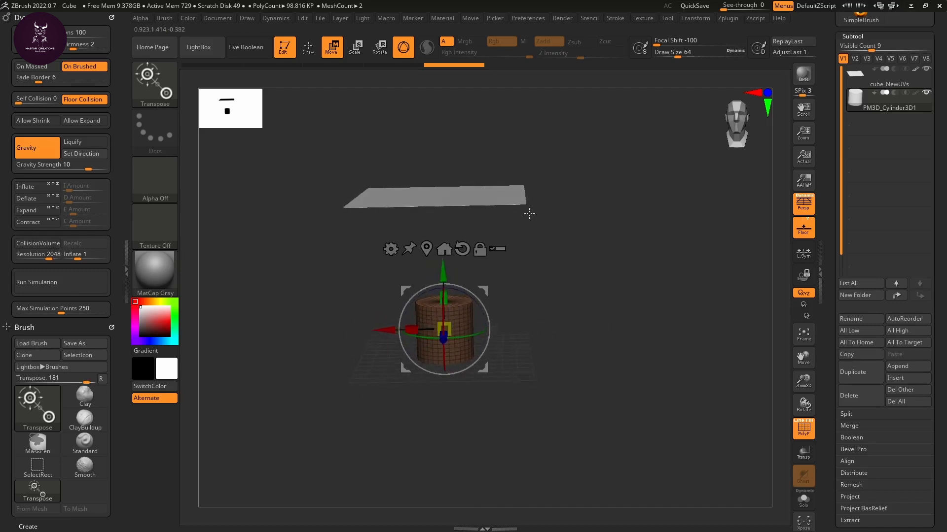
{"action": "left_click", "coordinate": [860, 73]}
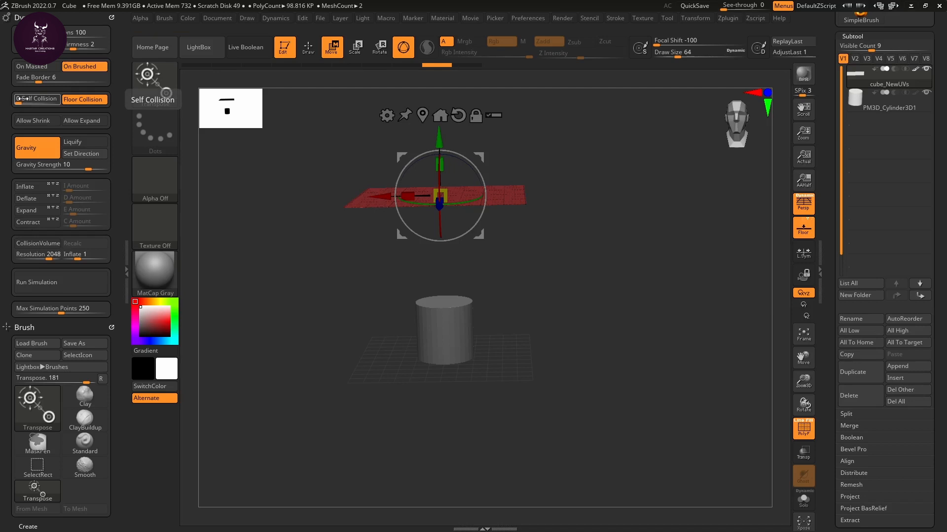
{"action": "left_click_drag", "start_coordinate": [18, 98], "coordinate": [52, 99]}
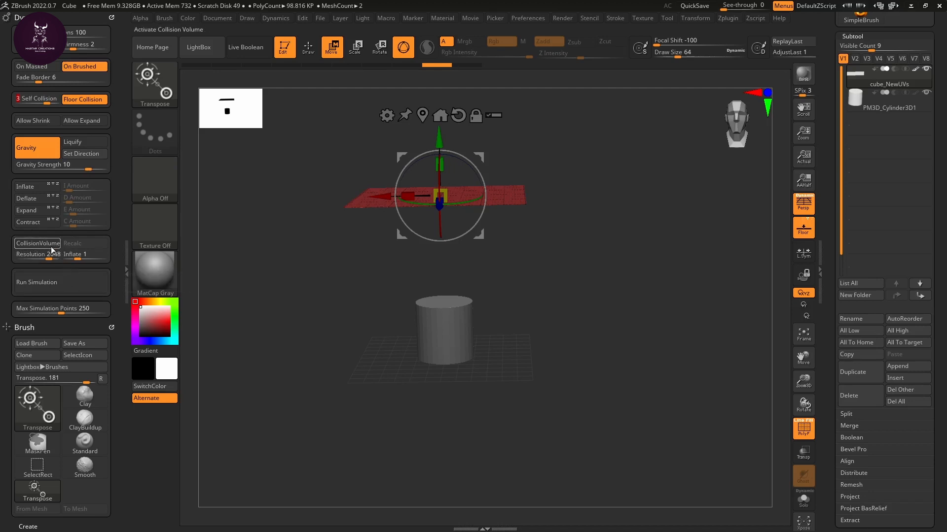
{"action": "left_click", "coordinate": [61, 281]}
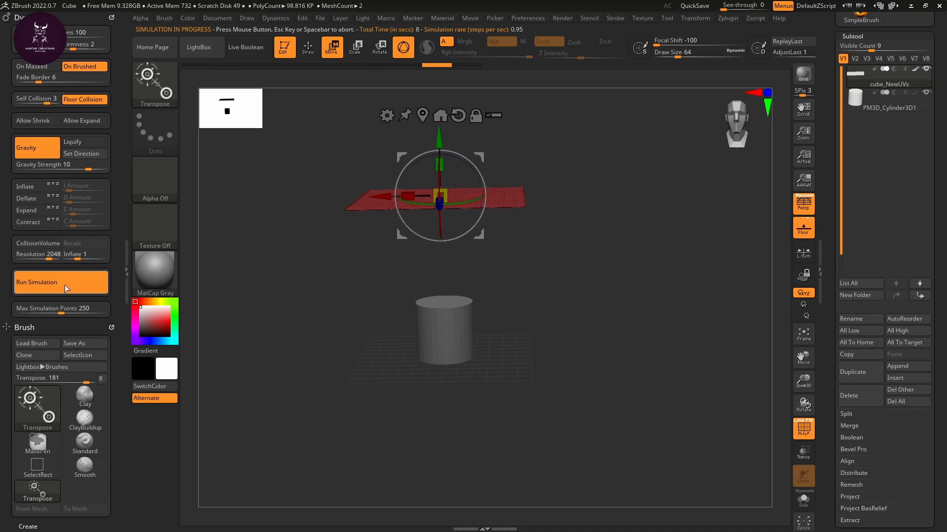
{"action": "left_click", "coordinate": [272, 264]}
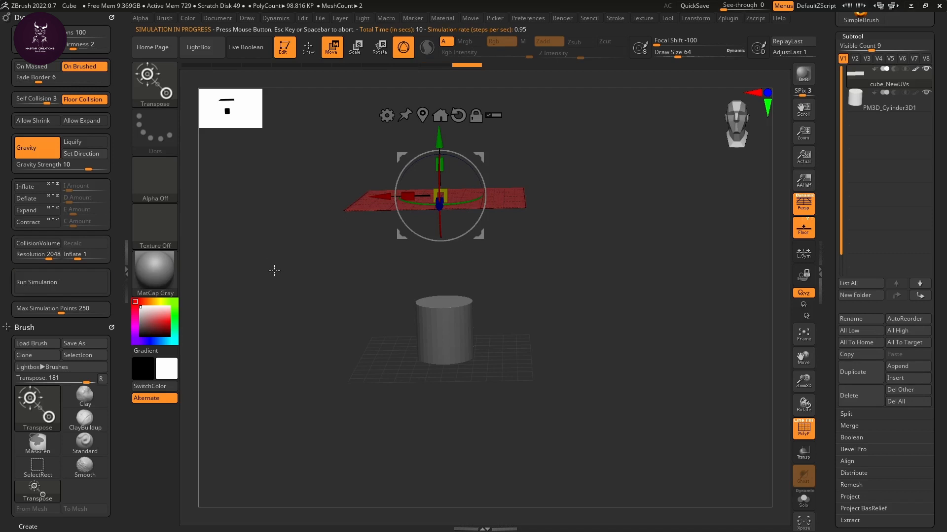
Step: Move the sheet down along the vertical axis to a short distance above the cylinder
{"action": "left_click_drag", "start_coordinate": [272, 272], "coordinate": [371, 402], "text": "alt"}
{"action": "left_click_drag", "start_coordinate": [363, 332], "coordinate": [376, 372]}
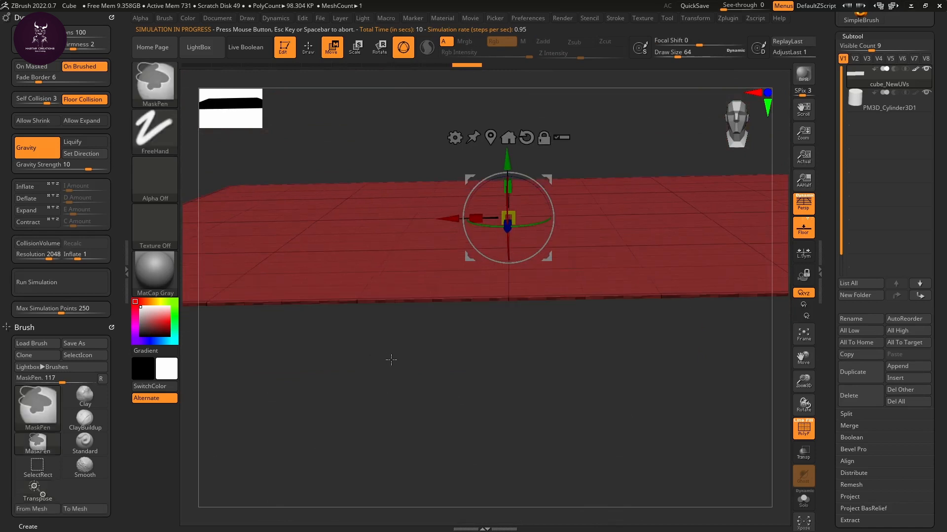
{"action": "left_click_drag", "start_coordinate": [585, 366], "coordinate": [531, 286], "text": "alt"}
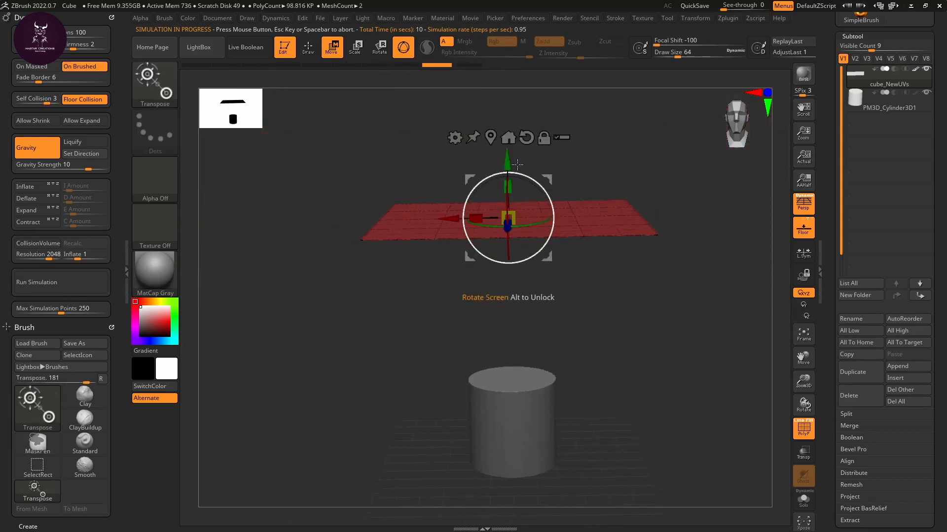
{"action": "left_click_drag", "start_coordinate": [509, 159], "coordinate": [519, 243]}
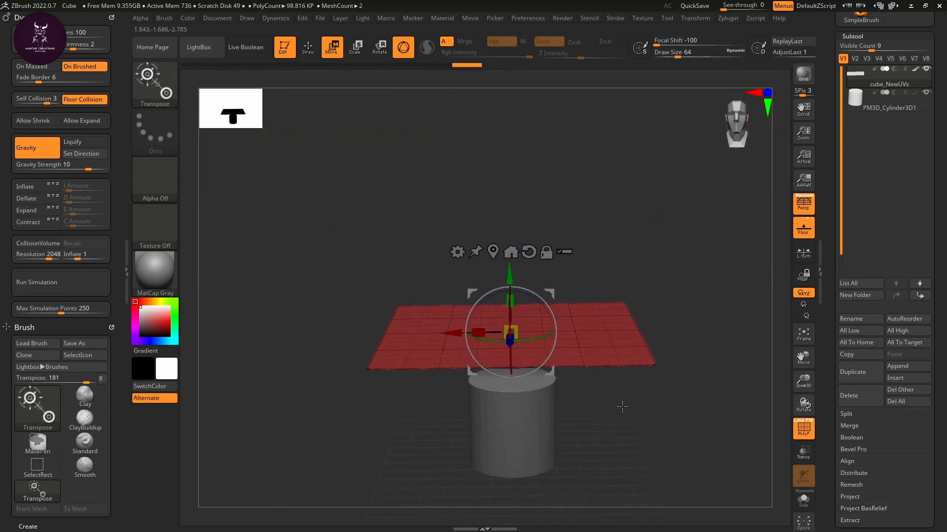
{"action": "left_click_drag", "start_coordinate": [623, 406], "coordinate": [567, 324]}
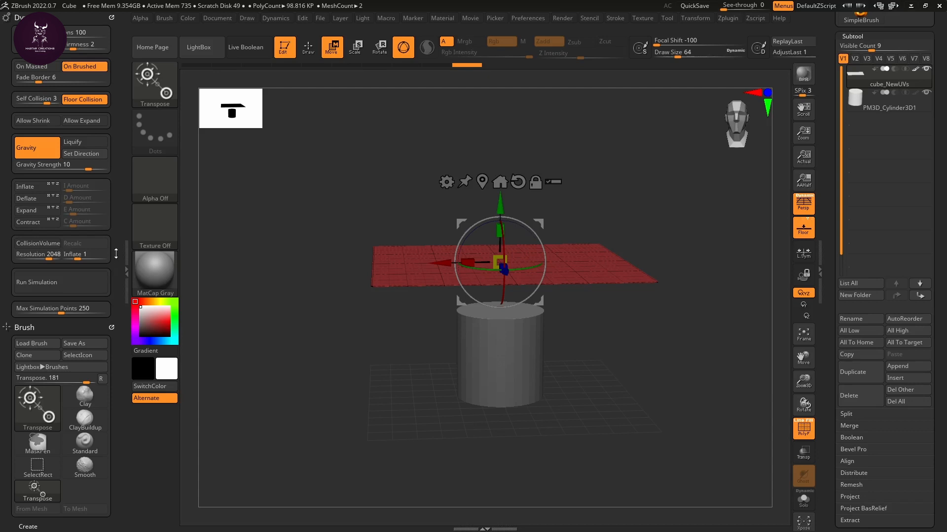
Step: Try the gravity simulation on the lowered sheet without a collision volume and undo it
{"action": "left_click", "coordinate": [69, 289]}
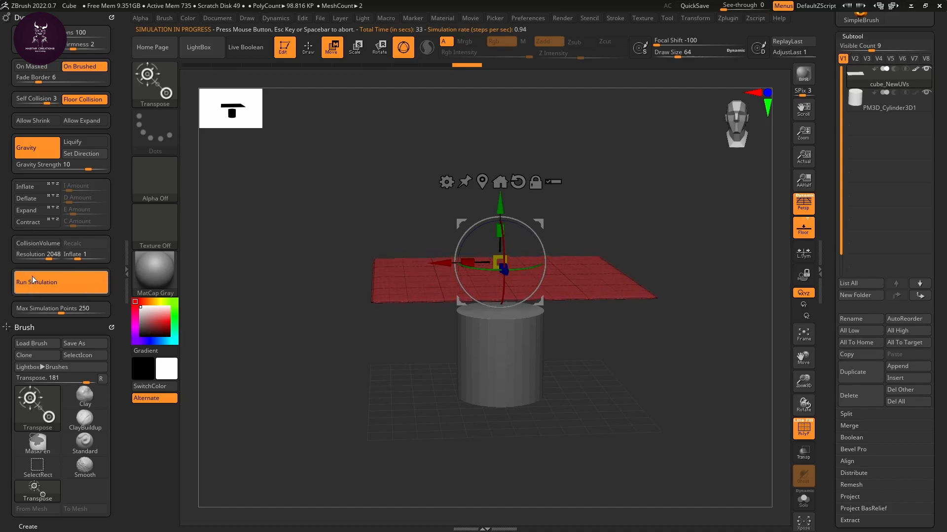
{"action": "mouse_move", "coordinate": [345, 324]}
{"action": "left_mouse_down", "text": "alt"}
{"action": "mouse_move", "coordinate": [333, 330]}
{"action": "mouse_move", "coordinate": [353, 340]}
{"action": "left_mouse_up", "text": "alt"}
{"action": "key", "text": "ctrl+z"}
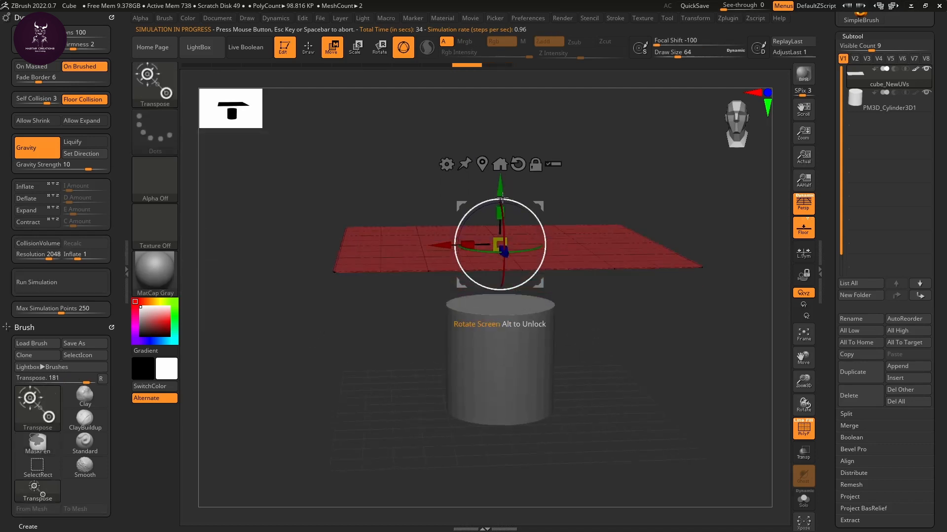
Step: Move the sheet further down along the vertical axis to just above the cylinder's top face
{"action": "left_click_drag", "start_coordinate": [501, 189], "coordinate": [501, 226]}
{"action": "left_click_drag", "start_coordinate": [595, 370], "coordinate": [589, 339], "text": "alt"}
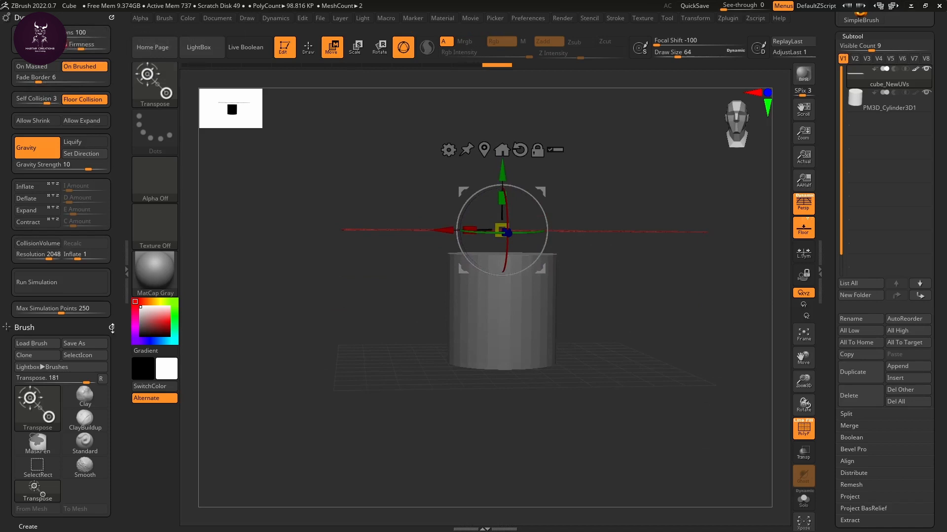
Step: Set Firmness to 3, enable Collision Volume with Resolution 1076, and run the simulation repeatedly against the cylinder
{"action": "mouse_move", "coordinate": [49, 259]}
{"action": "left_mouse_down"}
{"action": "mouse_move", "coordinate": [31, 258]}
{"action": "mouse_move", "coordinate": [42, 264]}
{"action": "left_mouse_up"}
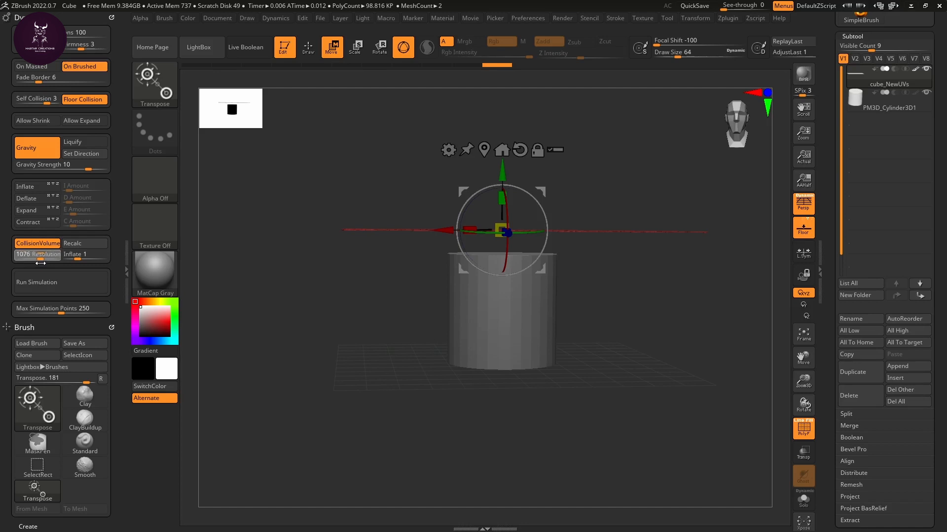
{"action": "left_click", "coordinate": [75, 289]}
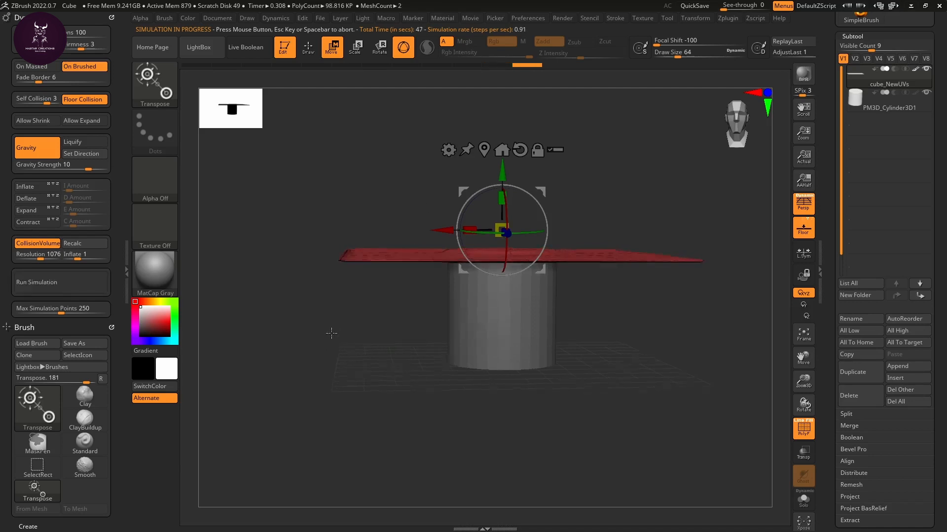
{"action": "mouse_move", "coordinate": [327, 332]}
{"action": "left_mouse_down"}
{"action": "mouse_move", "coordinate": [327, 355]}
{"action": "mouse_move", "coordinate": [327, 345]}
{"action": "left_mouse_up"}
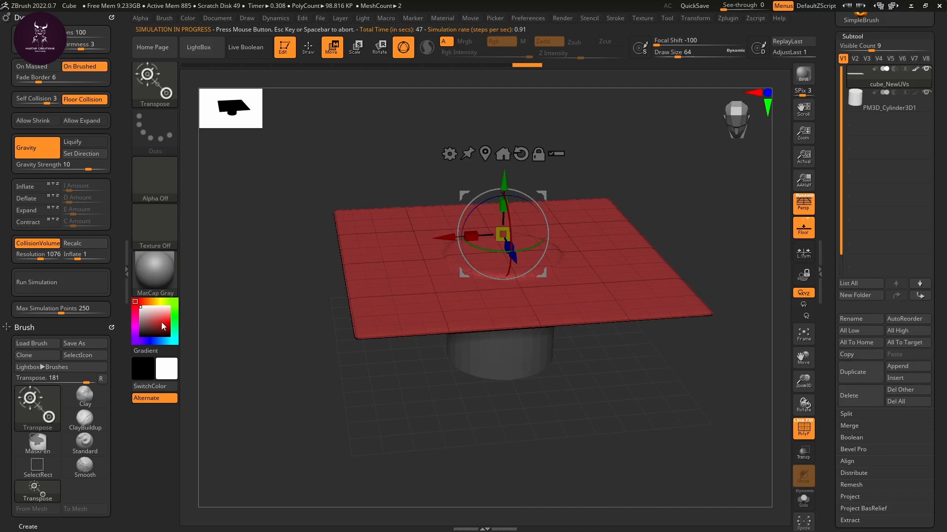
{"action": "left_click", "coordinate": [70, 282]}
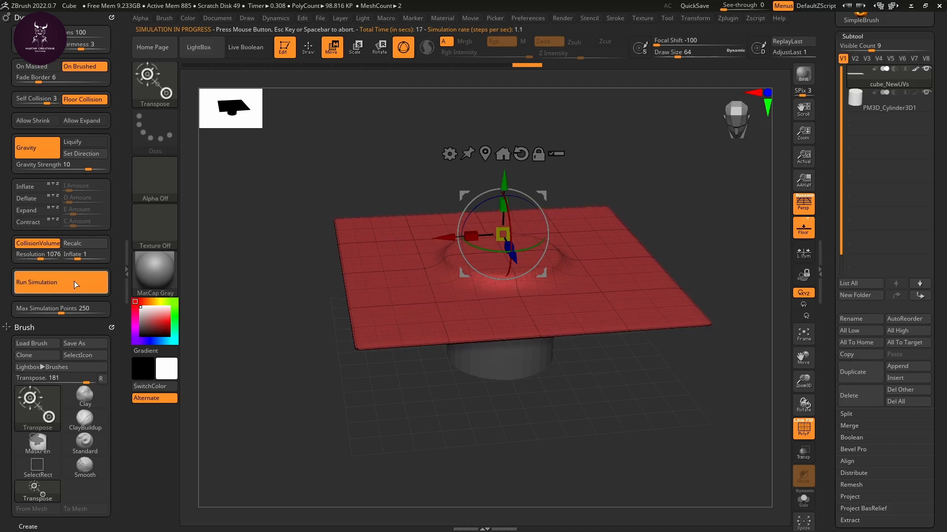
{"action": "left_click", "coordinate": [33, 280]}
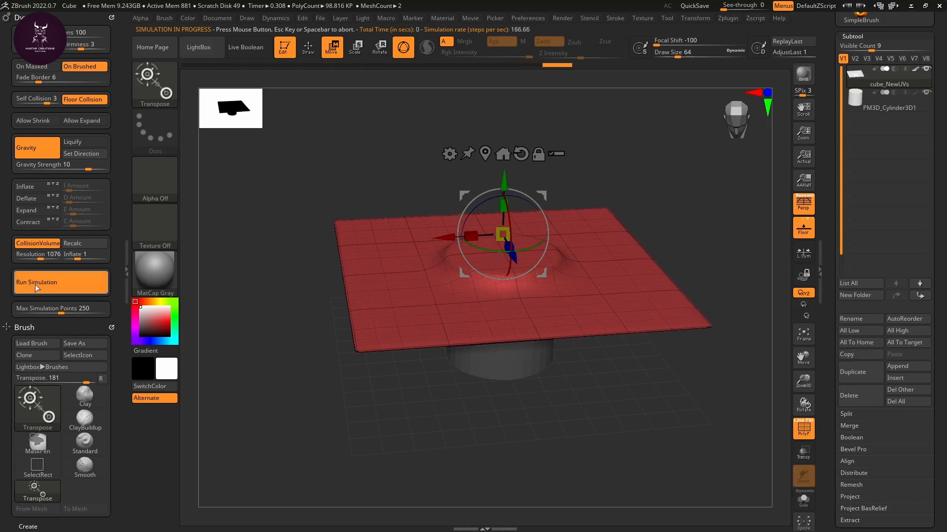
{"action": "left_click", "coordinate": [62, 283]}
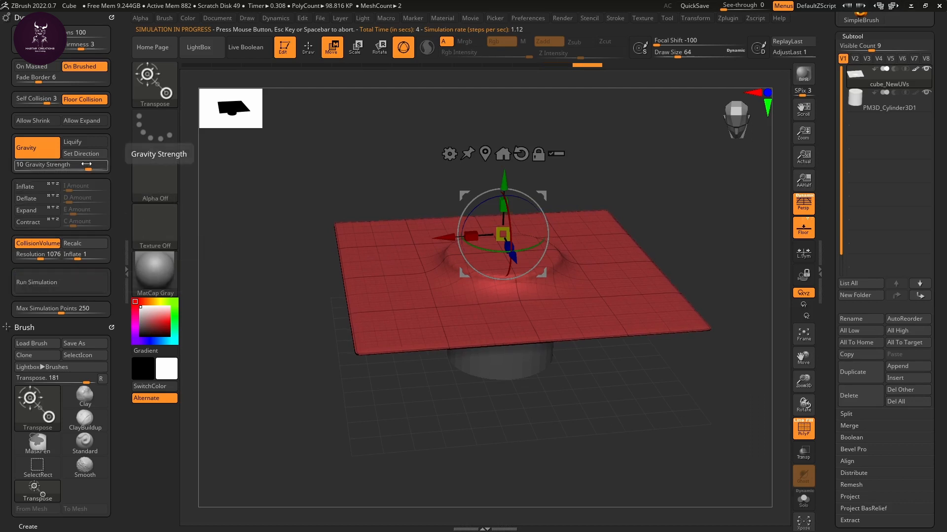
Step: Try the simulation with Gravity Strength 17.31017 and Liquify enabled, and undo the resulting sheet deformation
{"action": "left_click_drag", "start_coordinate": [89, 168], "coordinate": [80, 166]}
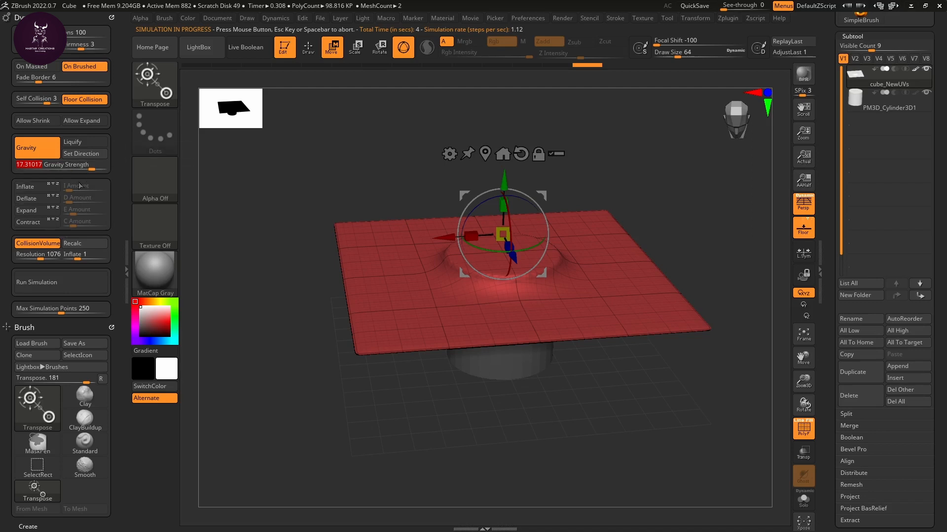
{"action": "left_click", "coordinate": [82, 141]}
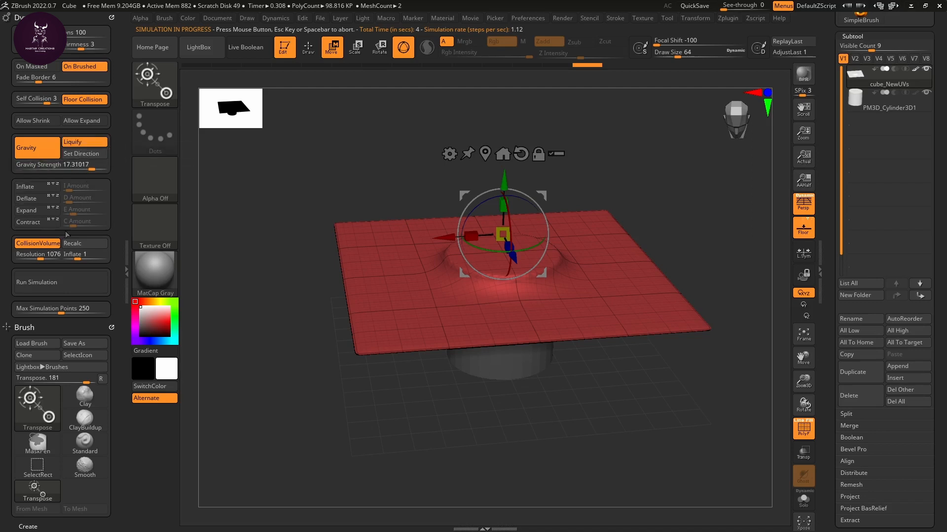
{"action": "left_click", "coordinate": [66, 280]}
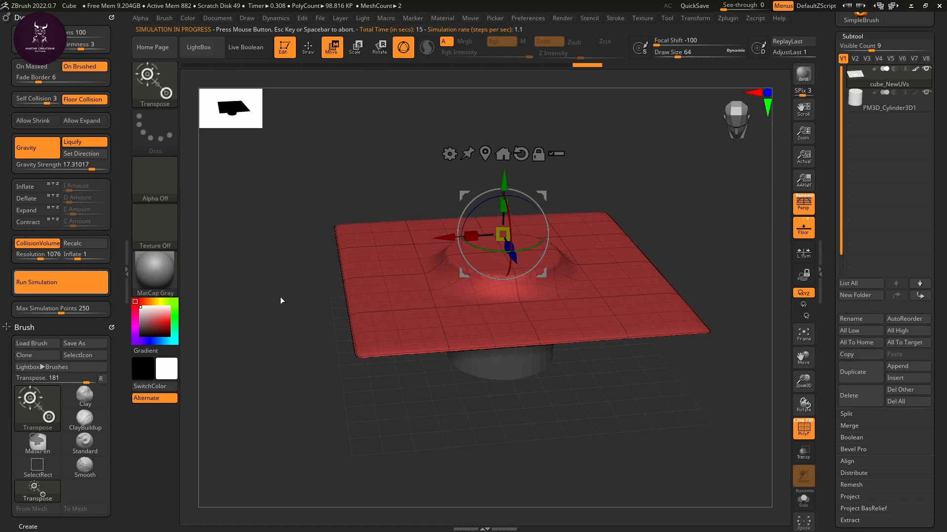
{"action": "double_click", "coordinate": [41, 286]}
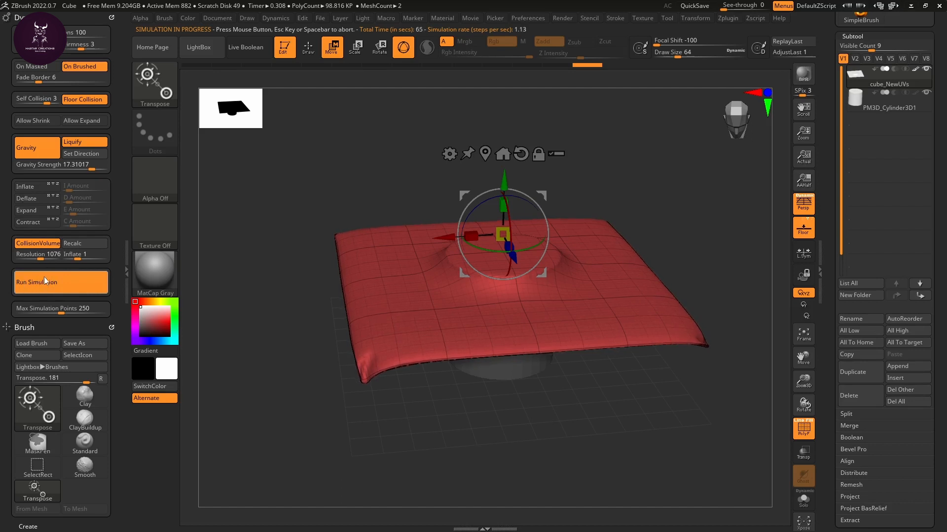
{"action": "left_click", "coordinate": [79, 282]}
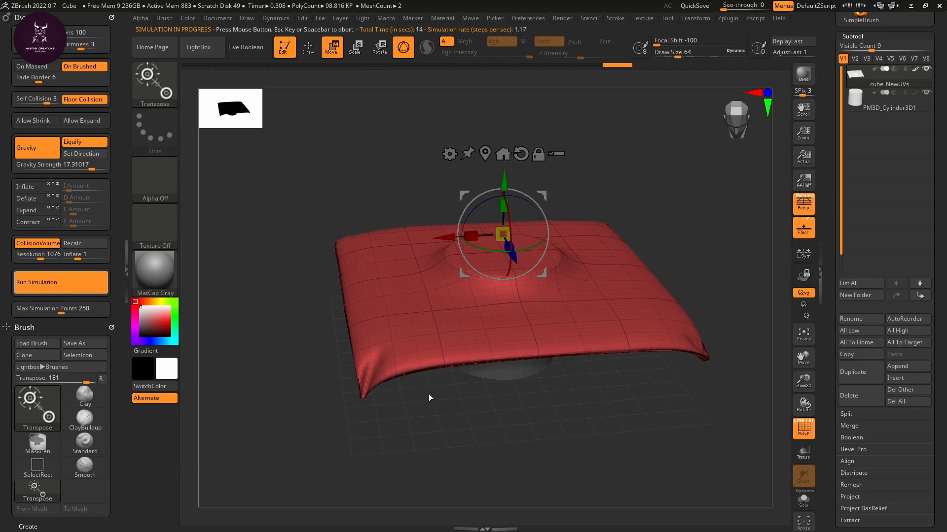
{"action": "mouse_move", "coordinate": [444, 415]}
{"action": "left_mouse_down", "text": "alt"}
{"action": "mouse_move", "coordinate": [436, 368]}
{"action": "mouse_move", "coordinate": [448, 414]}
{"action": "mouse_move", "coordinate": [469, 387]}
{"action": "left_mouse_up", "text": "alt"}
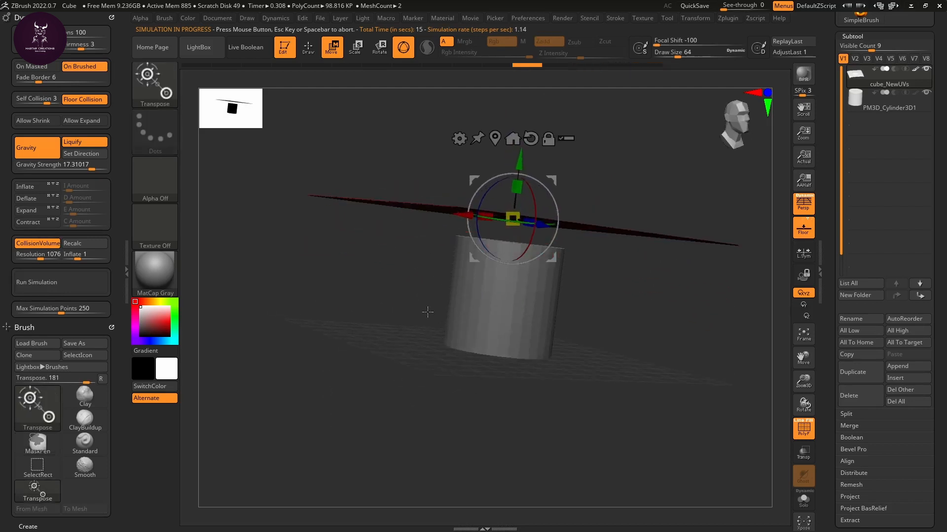
{"action": "left_click_drag", "start_coordinate": [385, 351], "coordinate": [394, 344]}
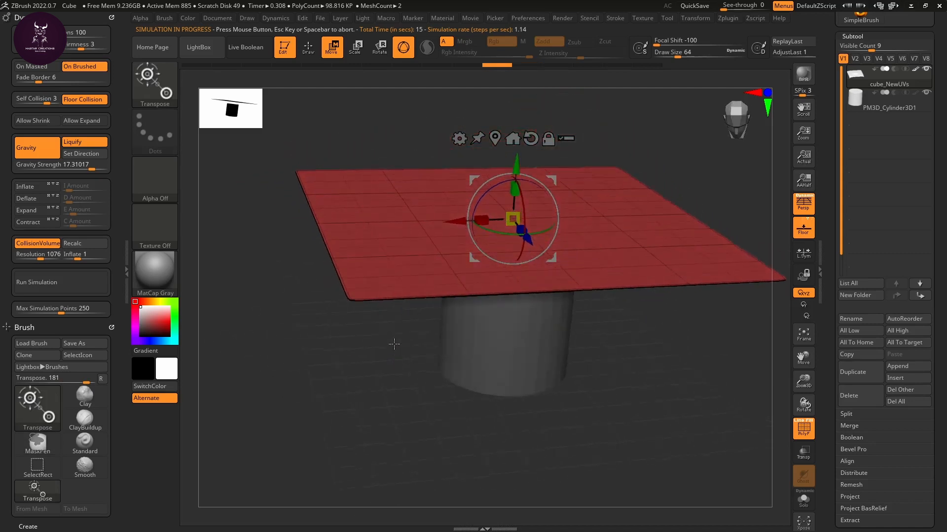
Step: Set Gravity Strength to 9.8 and disable Liquify
{"action": "left_click_drag", "start_coordinate": [74, 165], "coordinate": [32, 164]}
{"action": "type", "text": "9."}
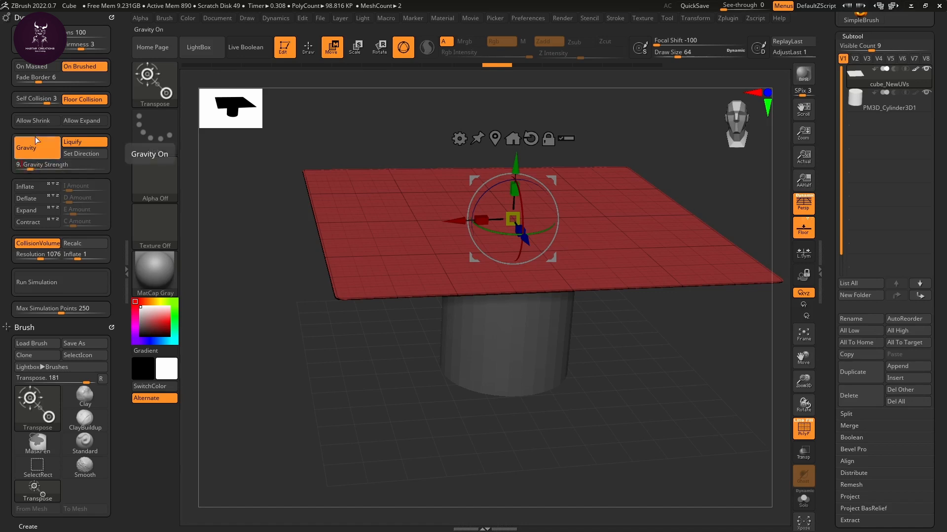
{"action": "type", "text": "8"}
{"action": "key", "text": "Return"}
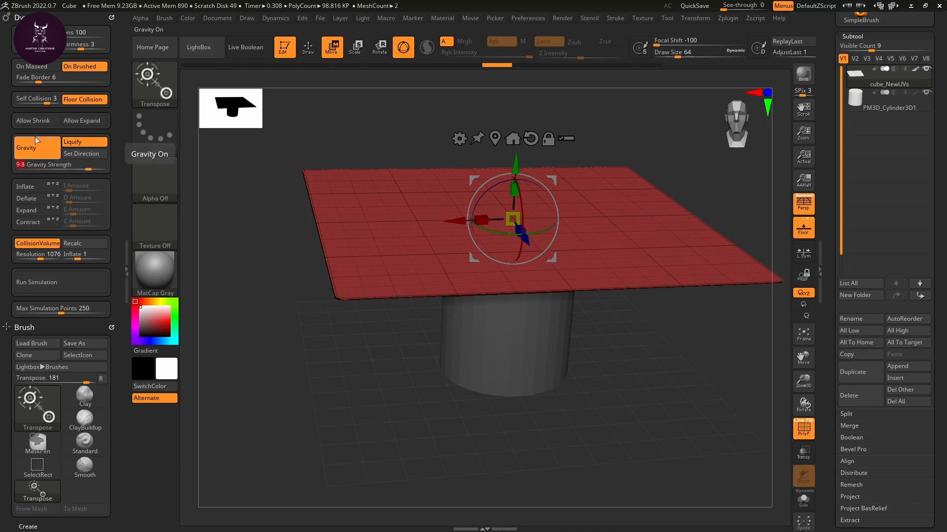
{"action": "left_click", "coordinate": [83, 142]}
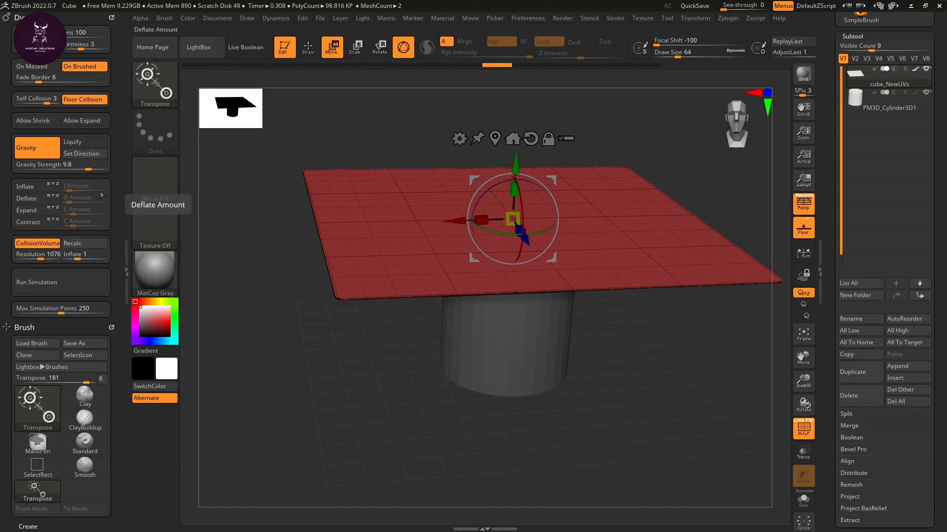
Step: Try the simulation with the simulation iterations set to 256 and undo the result
{"action": "left_click", "coordinate": [82, 67]}
{"action": "left_click", "coordinate": [80, 69]}
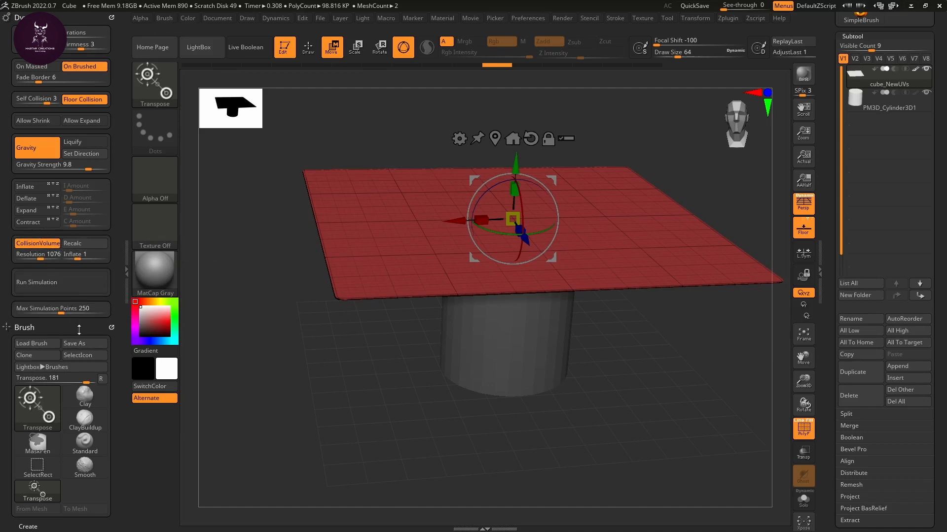
{"action": "left_click", "coordinate": [58, 280]}
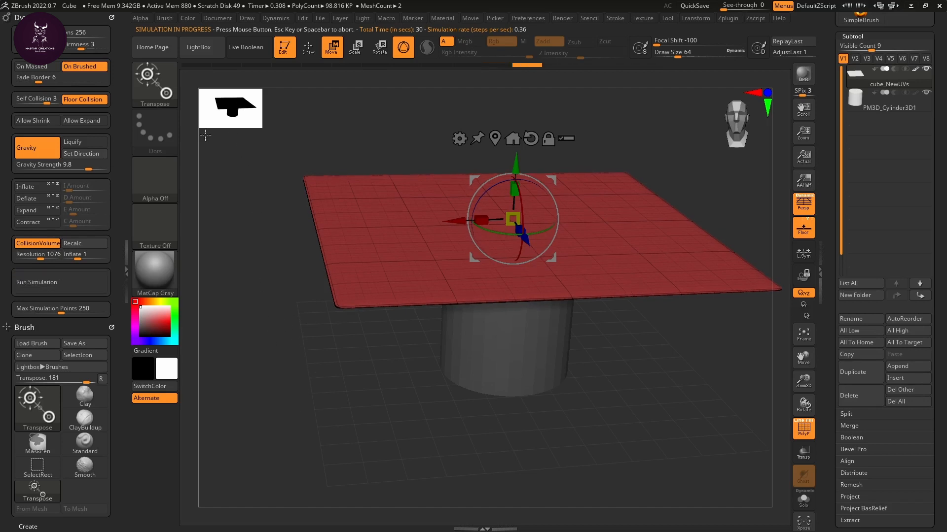
{"action": "key", "text": "ctrl"}
Step: Disable On Brushed, set the simulation iterations to 148 and Firmness to 1, and enable Allow Expand
{"action": "left_click", "coordinate": [77, 66]}
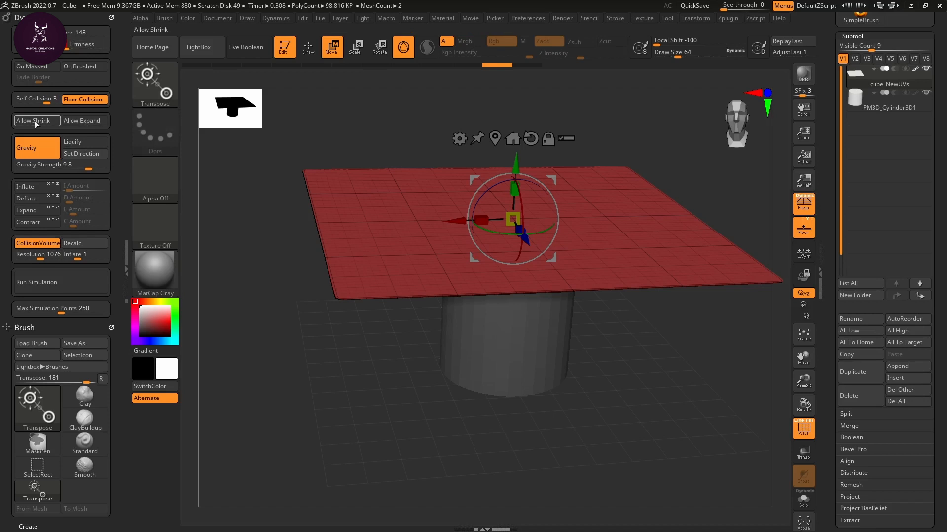
{"action": "left_click", "coordinate": [75, 122]}
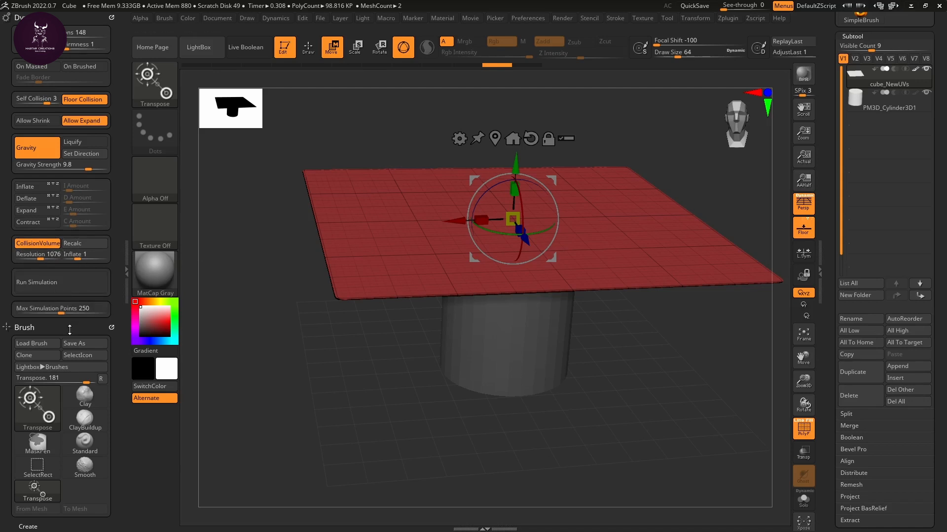
Step: Try the simulation with Max Simulation Points set to 629 and undo the result
{"action": "left_click_drag", "start_coordinate": [70, 312], "coordinate": [88, 329]}
{"action": "left_click", "coordinate": [74, 289]}
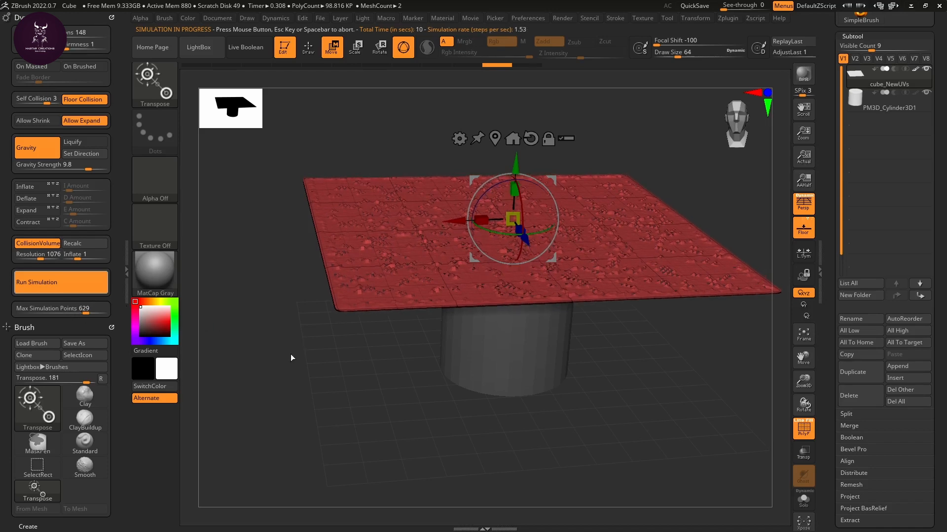
{"action": "key", "text": "ctrl"}
Step: Set Max Simulation Points to 256 and run the simulation on the sheet
{"action": "left_click_drag", "start_coordinate": [87, 311], "coordinate": [62, 326]}
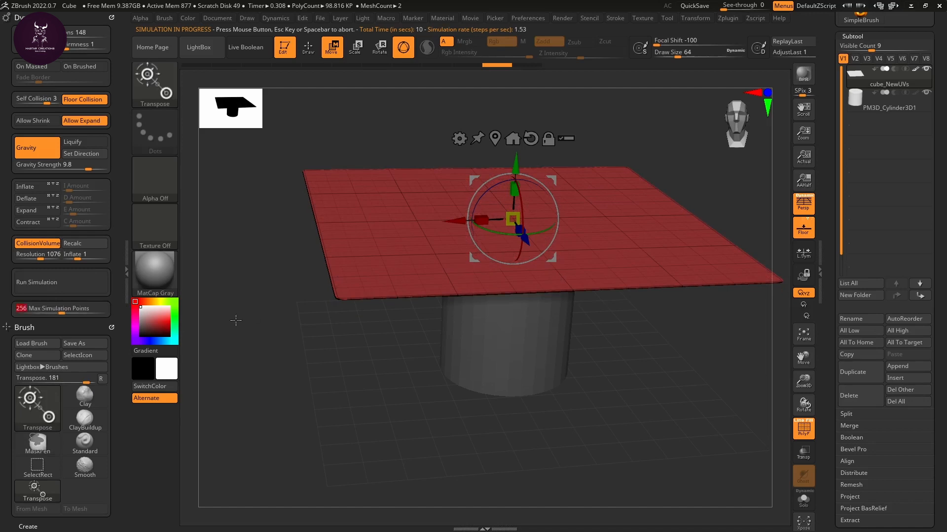
{"action": "left_click", "coordinate": [81, 287]}
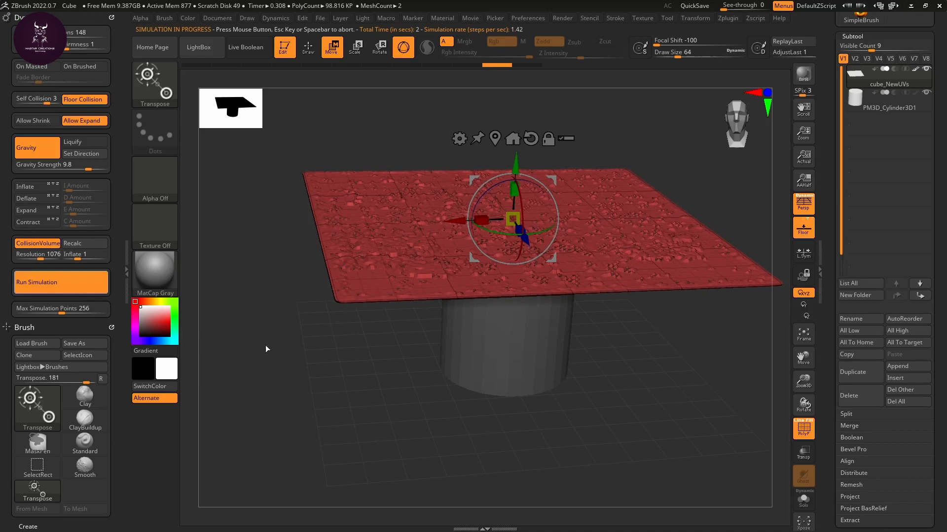
Step: Undo the last simulation, disable Allow Expand and run the simulation on the sheet again
{"action": "key", "text": "ctrl+z"}
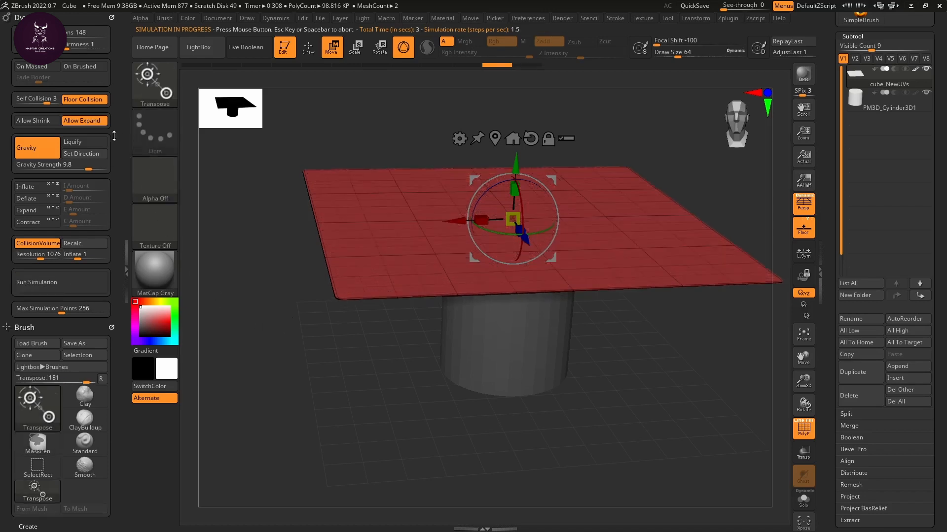
{"action": "left_click", "coordinate": [83, 121]}
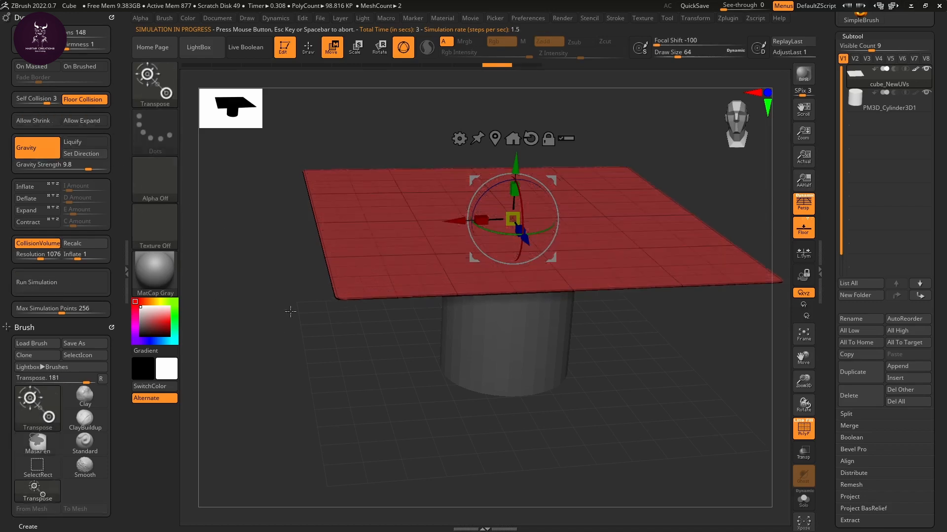
{"action": "left_click", "coordinate": [94, 288]}
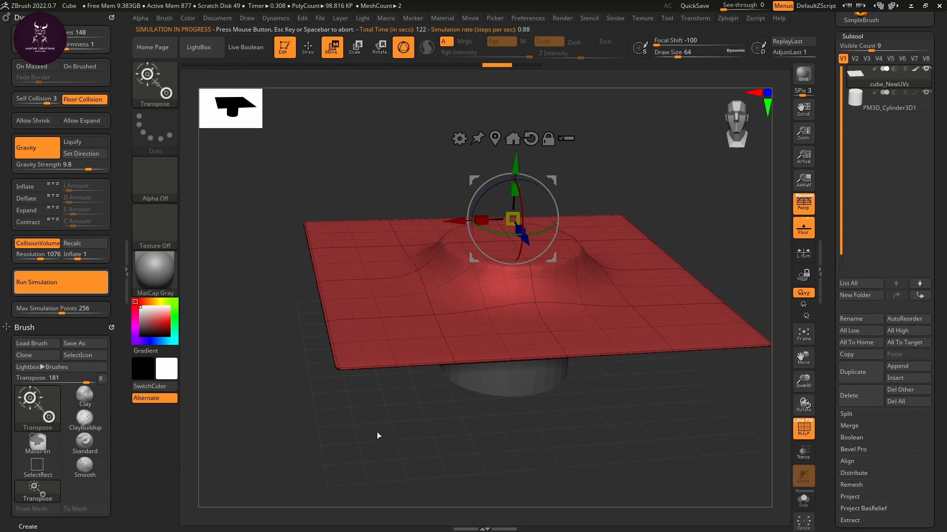
{"action": "left_click_drag", "start_coordinate": [372, 436], "coordinate": [338, 441], "text": "alt"}
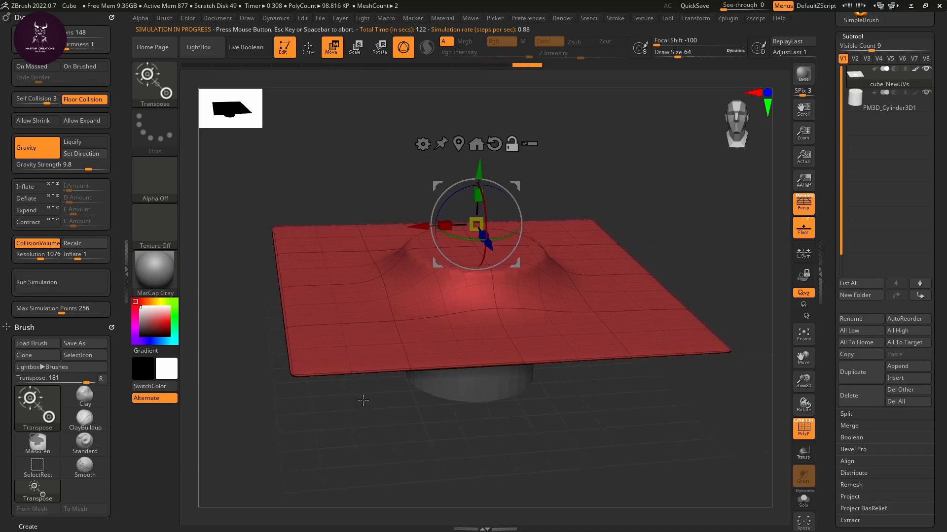
Step: Select the Move brush and set its Draw Size to 694.75
{"action": "key", "text": "b"}
{"action": "key", "text": "m"}
{"action": "key", "text": "v"}
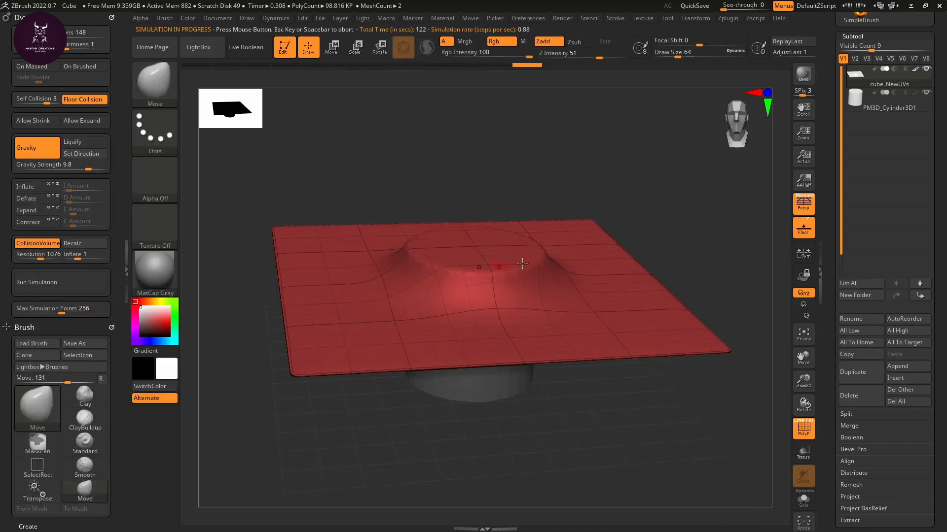
{"action": "key", "text": "s"}
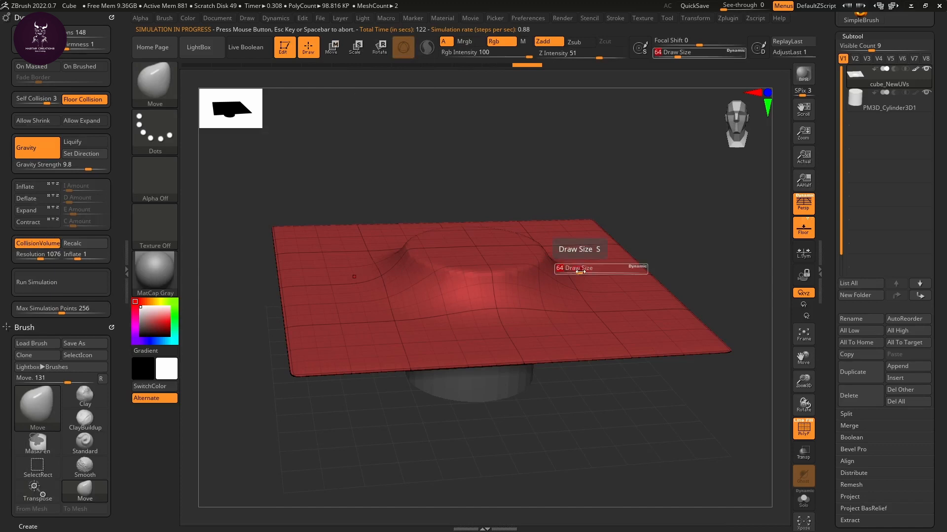
{"action": "left_click_drag", "start_coordinate": [617, 268], "coordinate": [631, 269]}
Step: Pull the sheet's front edge and corners down around the cylinder with the Move brush
{"action": "mouse_move", "coordinate": [679, 315]}
{"action": "left_mouse_down"}
{"action": "mouse_move", "coordinate": [628, 391]}
{"action": "mouse_move", "coordinate": [699, 342]}
{"action": "left_mouse_up"}
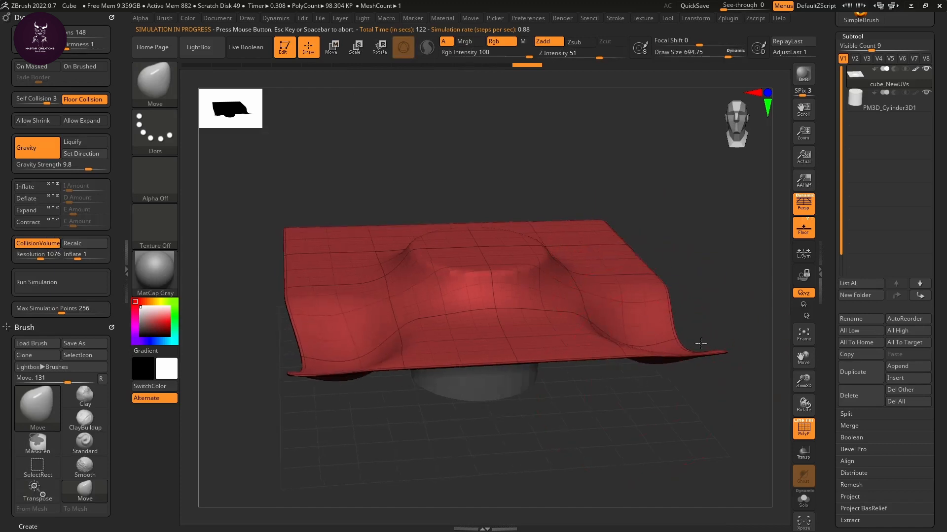
{"action": "mouse_move", "coordinate": [739, 318]}
{"action": "left_mouse_down"}
{"action": "mouse_move", "coordinate": [688, 360]}
{"action": "mouse_move", "coordinate": [699, 300]}
{"action": "left_mouse_up"}
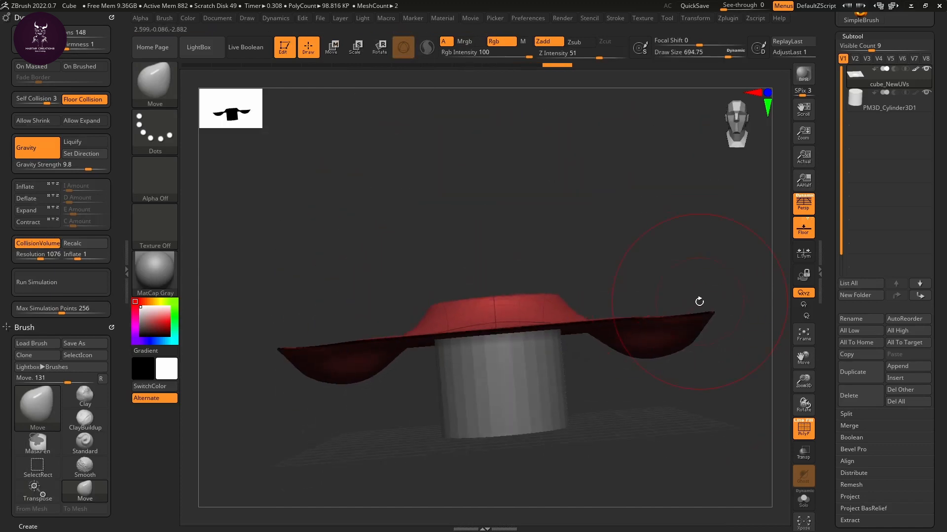
{"action": "left_click_drag", "start_coordinate": [666, 361], "coordinate": [615, 446]}
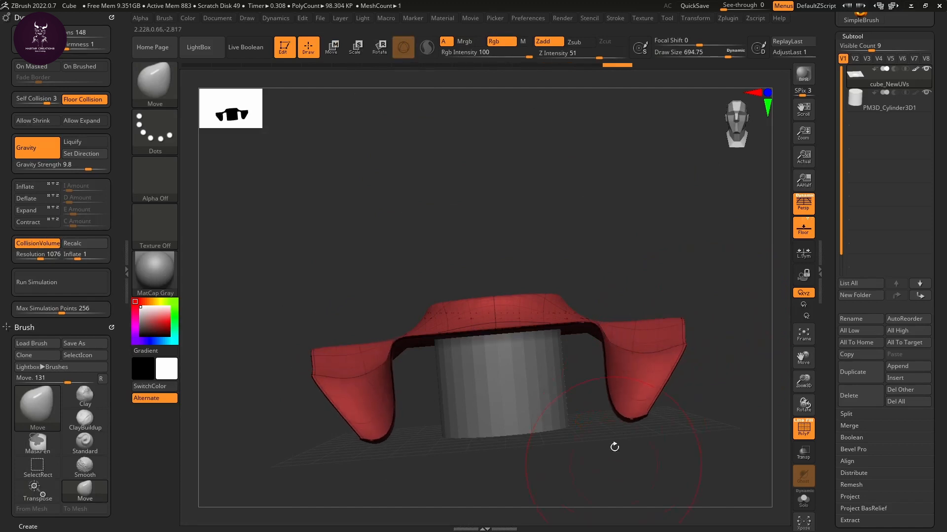
{"action": "left_click_drag", "start_coordinate": [606, 330], "coordinate": [593, 349]}
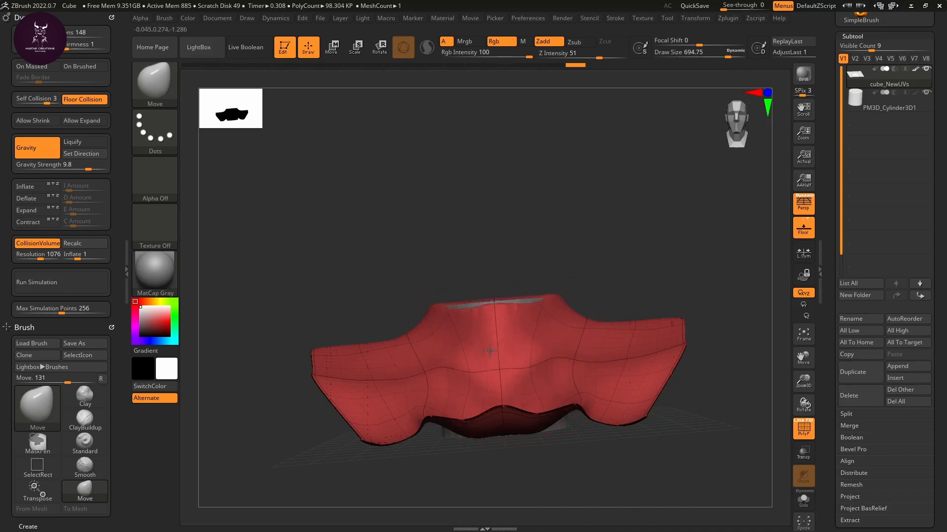
{"action": "left_click_drag", "start_coordinate": [501, 469], "coordinate": [509, 480]}
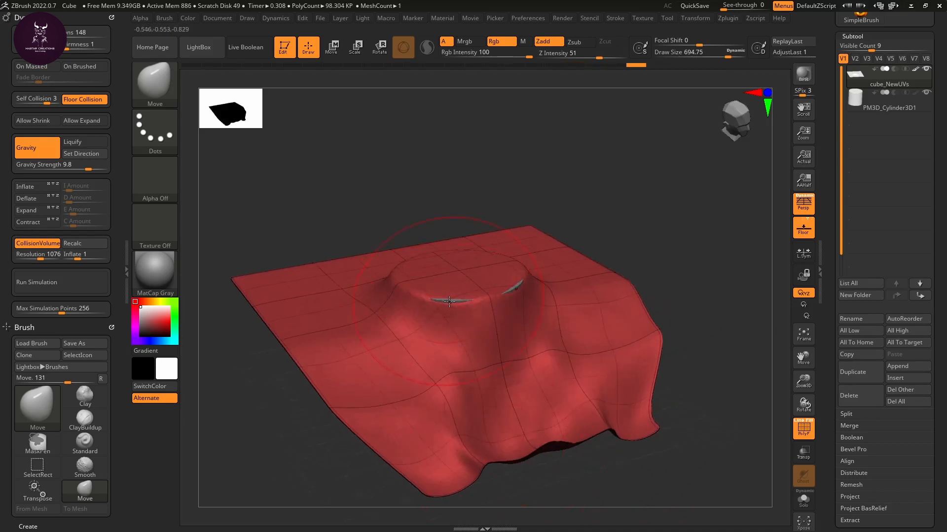
Step: Try shaping folds along the sheet's edges with the Move brush, and step back through the undo history to the flat sheet
{"action": "left_click_drag", "start_coordinate": [339, 437], "coordinate": [397, 431]}
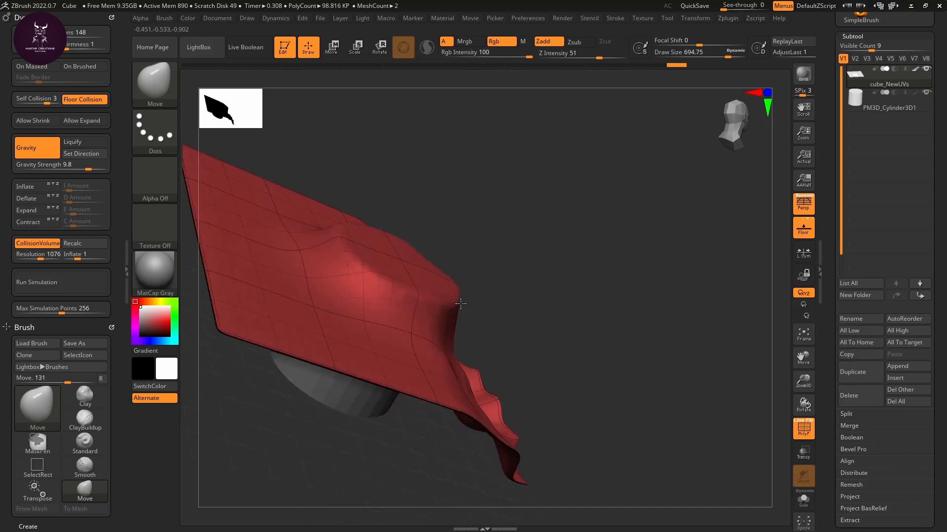
{"action": "left_click_drag", "start_coordinate": [532, 257], "coordinate": [486, 271]}
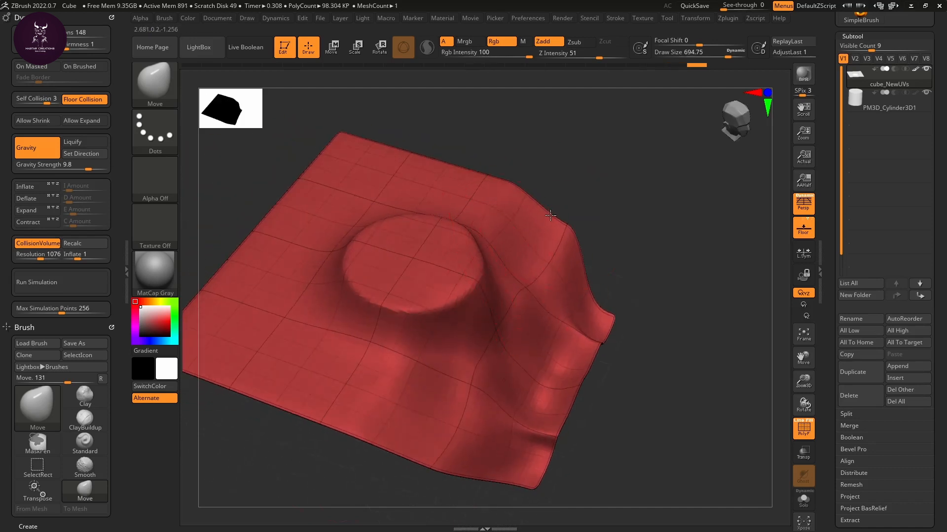
{"action": "left_click_drag", "start_coordinate": [624, 191], "coordinate": [567, 207]}
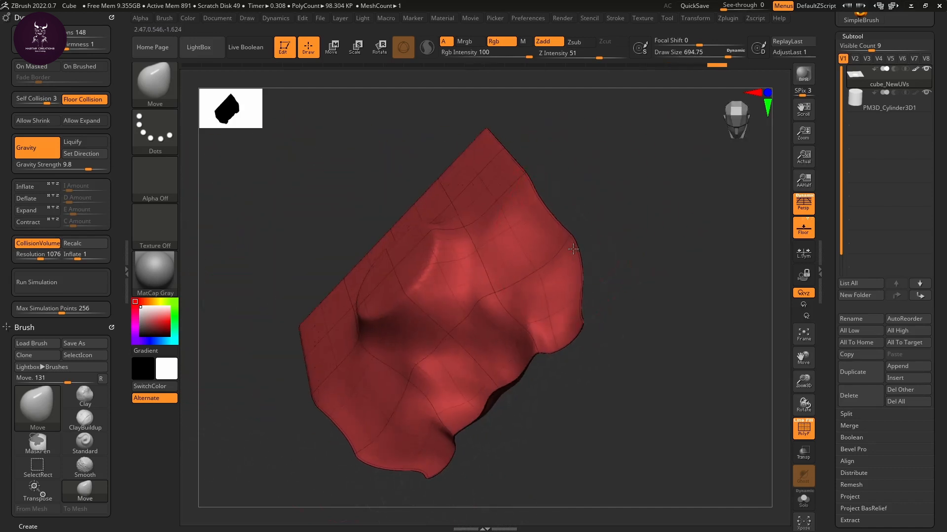
{"action": "left_click_drag", "start_coordinate": [585, 156], "coordinate": [634, 438]}
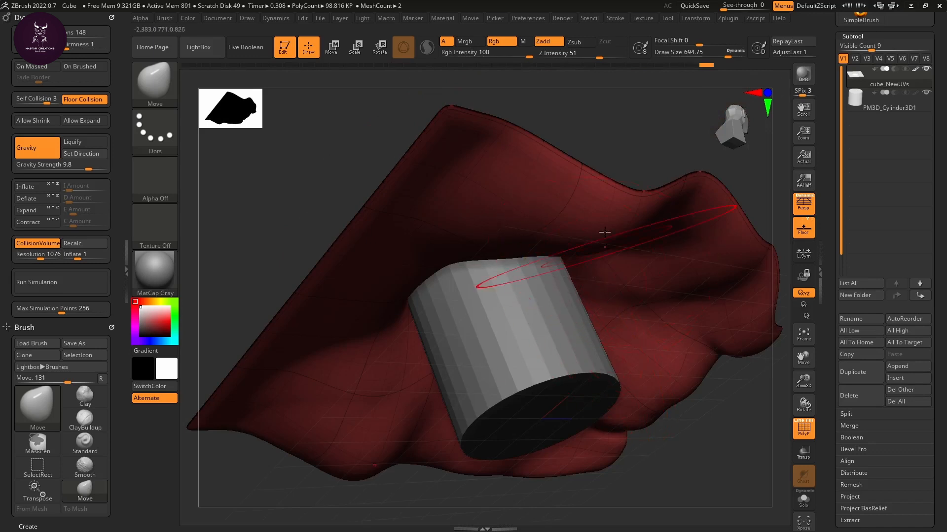
{"action": "left_click_drag", "start_coordinate": [602, 228], "coordinate": [633, 129]}
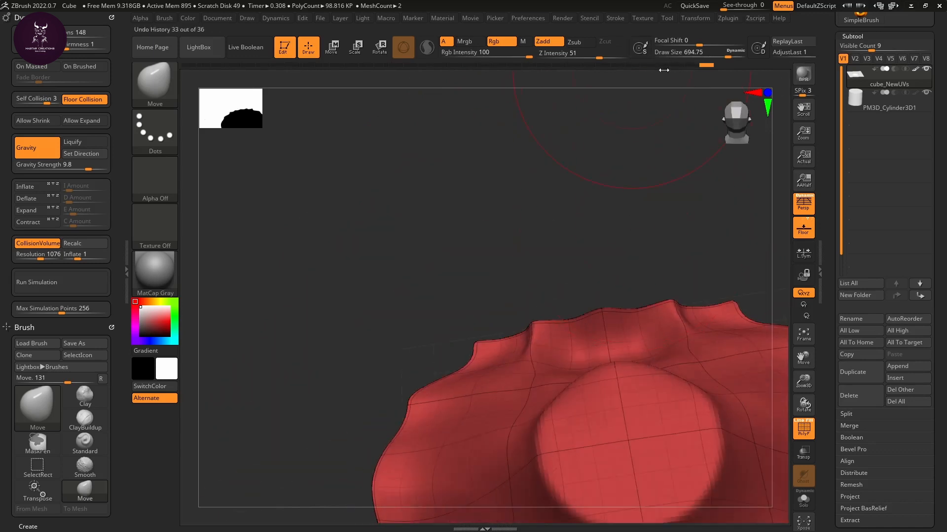
{"action": "mouse_move", "coordinate": [672, 62]}
{"action": "left_mouse_down"}
{"action": "mouse_move", "coordinate": [602, 65]}
{"action": "mouse_move", "coordinate": [519, 93]}
{"action": "mouse_move", "coordinate": [423, 146]}
{"action": "mouse_move", "coordinate": [330, 223]}
{"action": "mouse_move", "coordinate": [502, 177]}
{"action": "mouse_move", "coordinate": [475, 184]}
{"action": "mouse_move", "coordinate": [576, 216]}
{"action": "mouse_move", "coordinate": [602, 163]}
{"action": "mouse_move", "coordinate": [629, 221]}
{"action": "mouse_move", "coordinate": [592, 182]}
{"action": "left_mouse_up"}
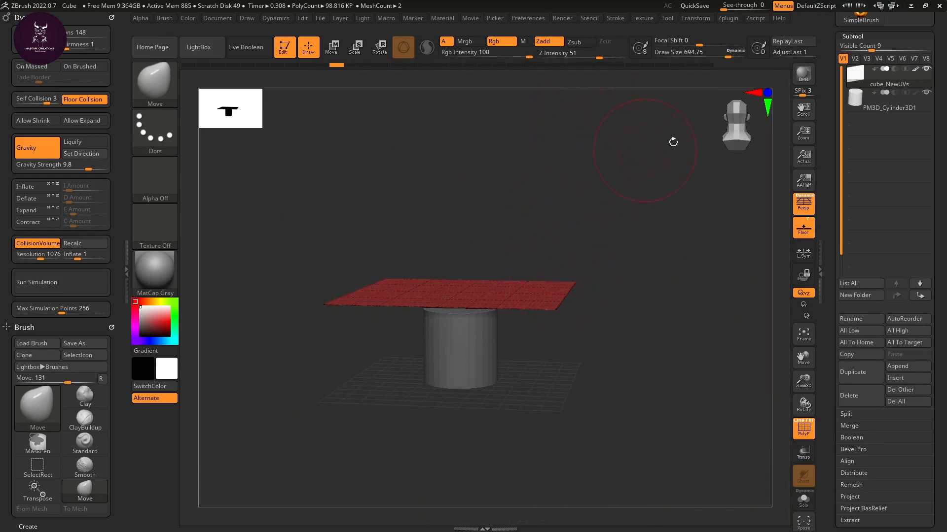
Step: Delete the cylinder subtool and frame the remaining sheet
{"action": "left_click", "coordinate": [857, 98]}
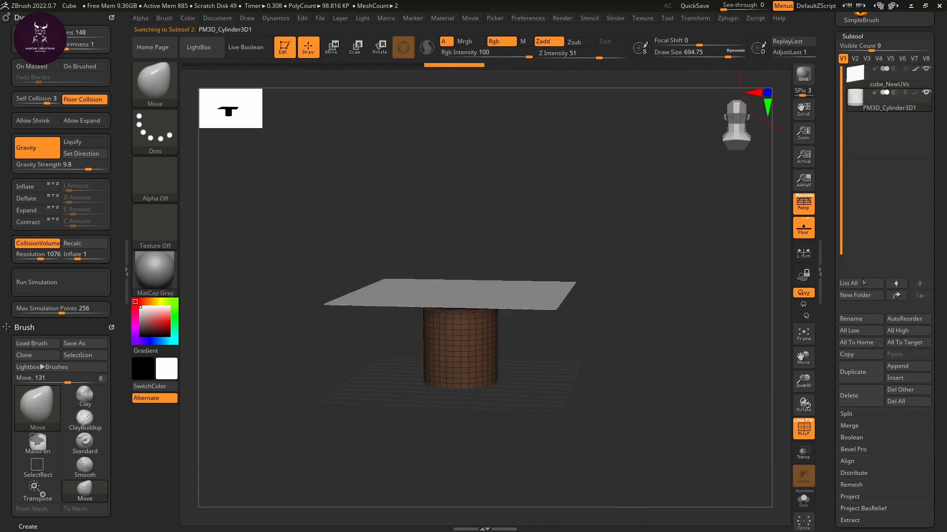
{"action": "left_click", "coordinate": [861, 394]}
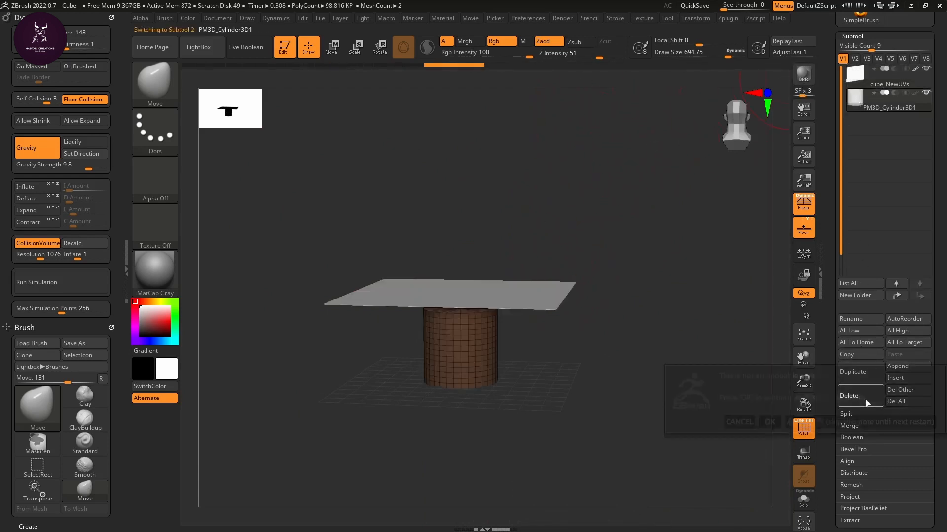
{"action": "left_click", "coordinate": [769, 421]}
{"action": "mouse_move", "coordinate": [497, 389]}
{"action": "left_mouse_down"}
{"action": "mouse_move", "coordinate": [503, 402]}
{"action": "mouse_move", "coordinate": [491, 389]}
{"action": "left_mouse_up"}
{"action": "key", "text": "f"}
{"action": "left_click_drag", "start_coordinate": [542, 407], "coordinate": [528, 412]}
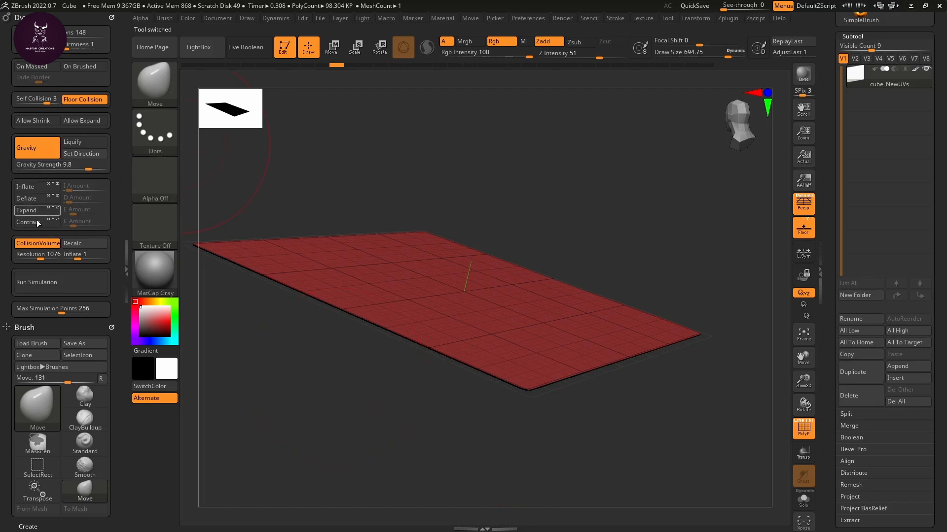
Step: Enable Inflate with an amount of 1, try the simulation on the sheet and undo the result
{"action": "left_click", "coordinate": [29, 187]}
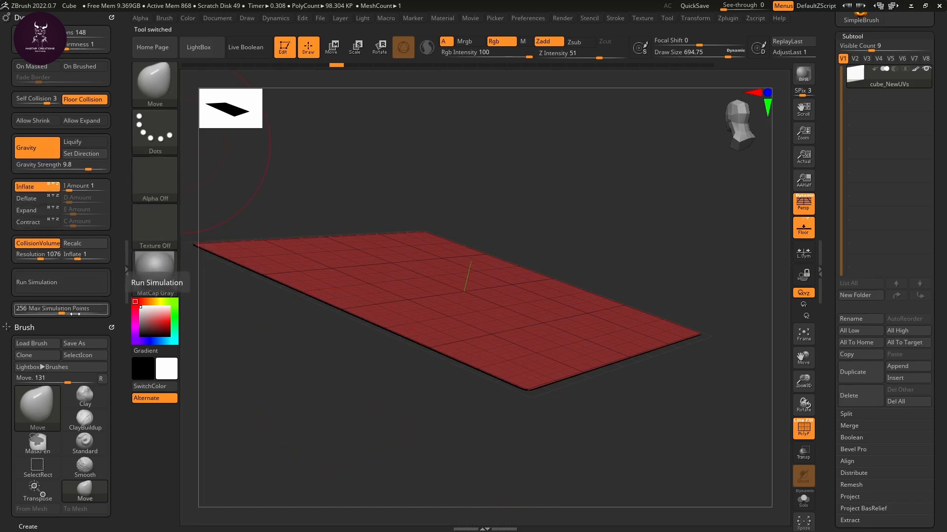
{"action": "left_click", "coordinate": [72, 285]}
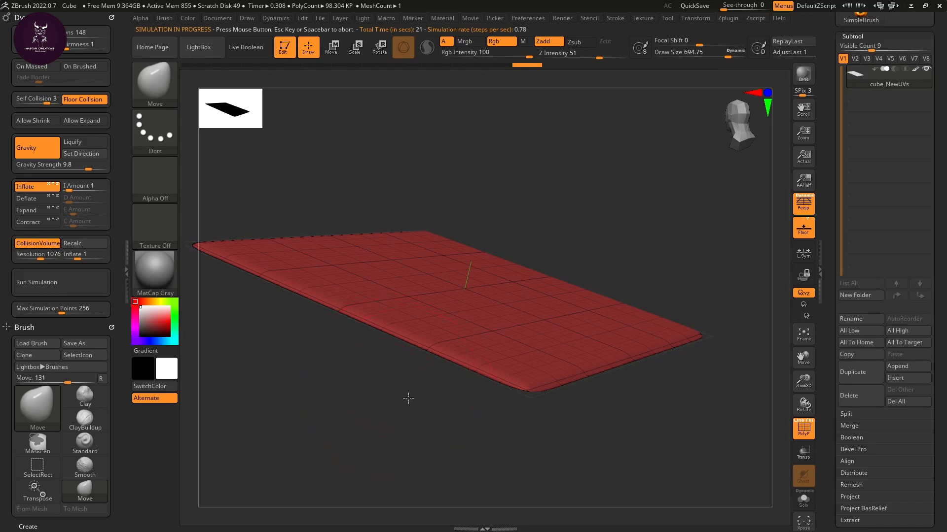
{"action": "mouse_move", "coordinate": [408, 396]}
{"action": "left_mouse_down"}
{"action": "mouse_move", "coordinate": [372, 334]}
{"action": "mouse_move", "coordinate": [412, 279]}
{"action": "mouse_move", "coordinate": [397, 344]}
{"action": "mouse_move", "coordinate": [406, 393]}
{"action": "left_mouse_up"}
{"action": "key", "text": "ctrl"}
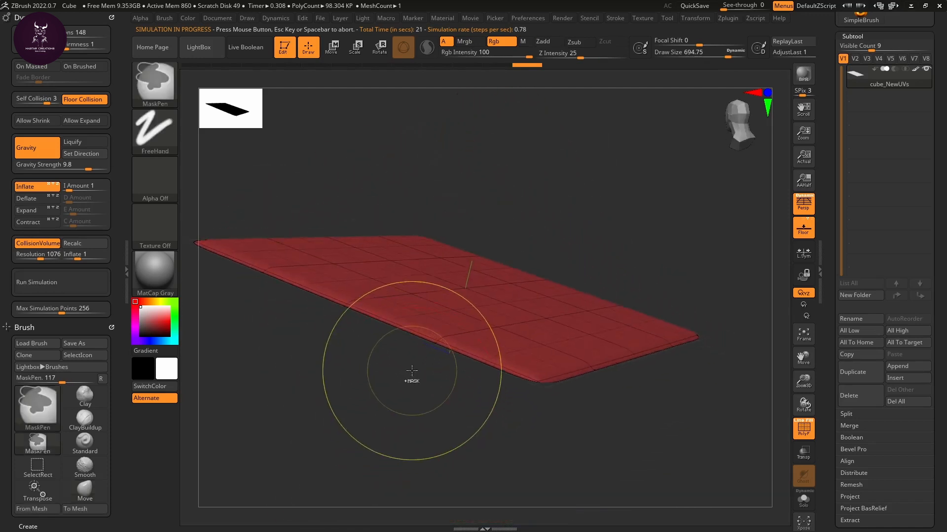
{"action": "key", "text": "ctrl+z"}
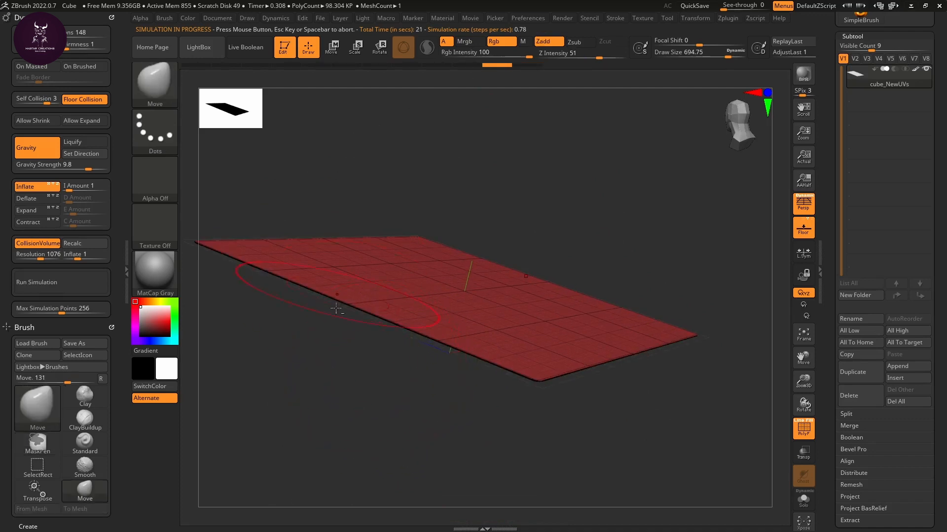
Step: Set the collision volume's Inflate to 4.10913, try the simulation and undo the result
{"action": "left_click_drag", "start_coordinate": [340, 363], "coordinate": [354, 389], "text": "alt"}
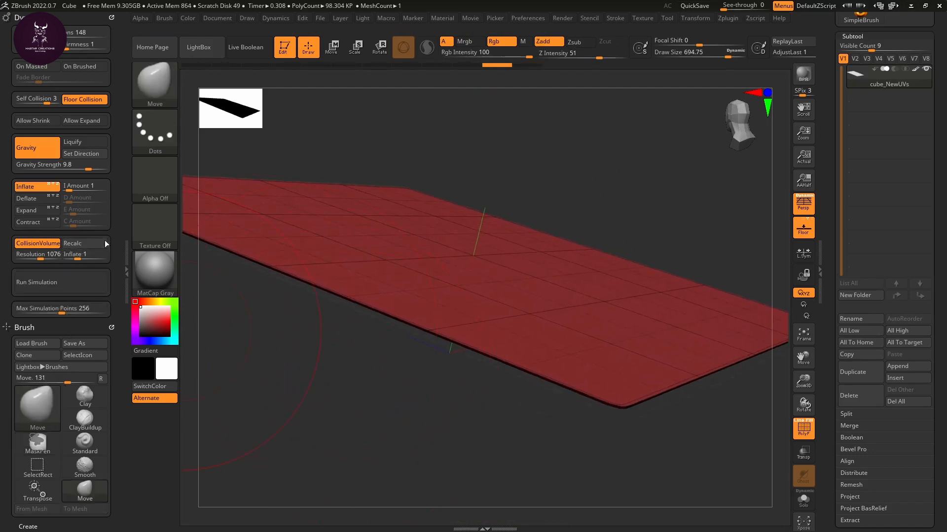
{"action": "scroll", "coordinate": [83, 256], "scroll_direction": "down", "scroll_amount": 1}
{"action": "left_click", "coordinate": [83, 257]}
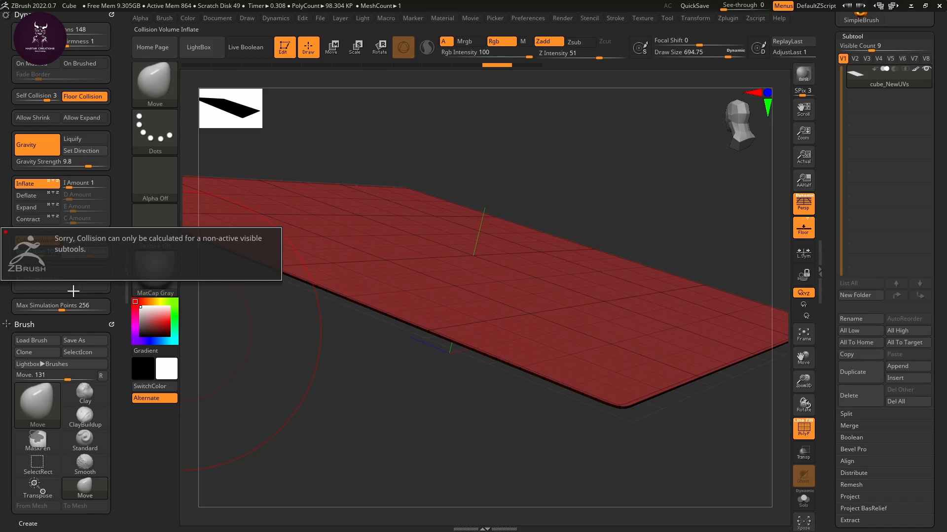
{"action": "left_click", "coordinate": [89, 287]}
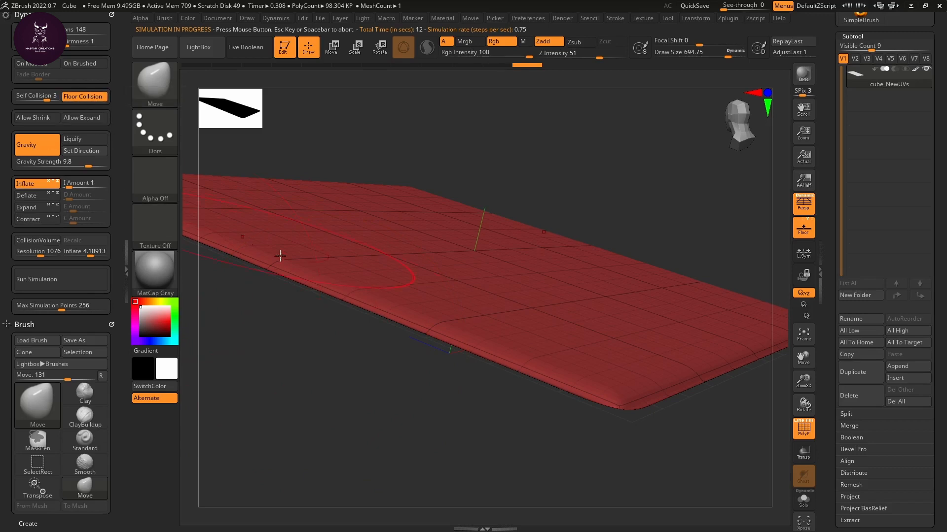
{"action": "mouse_move", "coordinate": [377, 387]}
{"action": "left_mouse_down"}
{"action": "mouse_move", "coordinate": [374, 342]}
{"action": "mouse_move", "coordinate": [395, 246]}
{"action": "mouse_move", "coordinate": [381, 390]}
{"action": "left_mouse_up"}
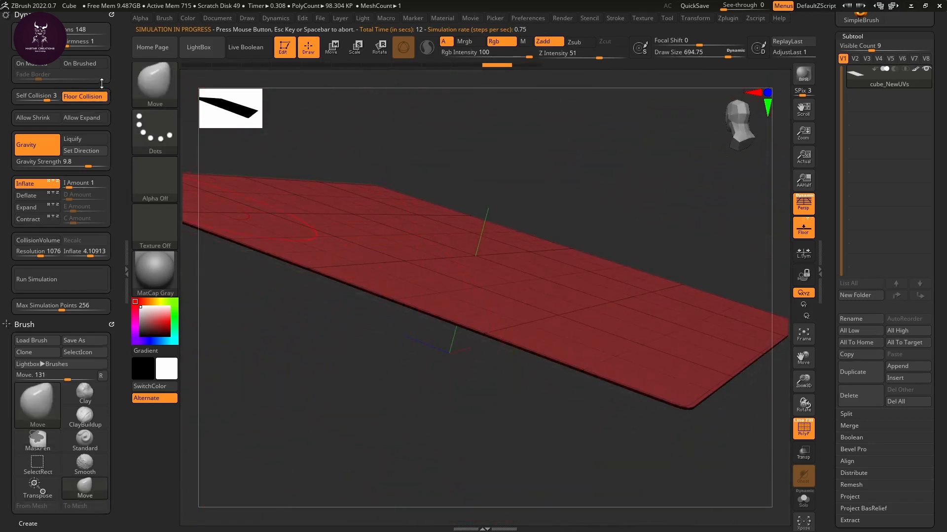
Step: Disable Floor Collision, try the simulation on the sheet and undo the result
{"action": "left_click", "coordinate": [82, 96]}
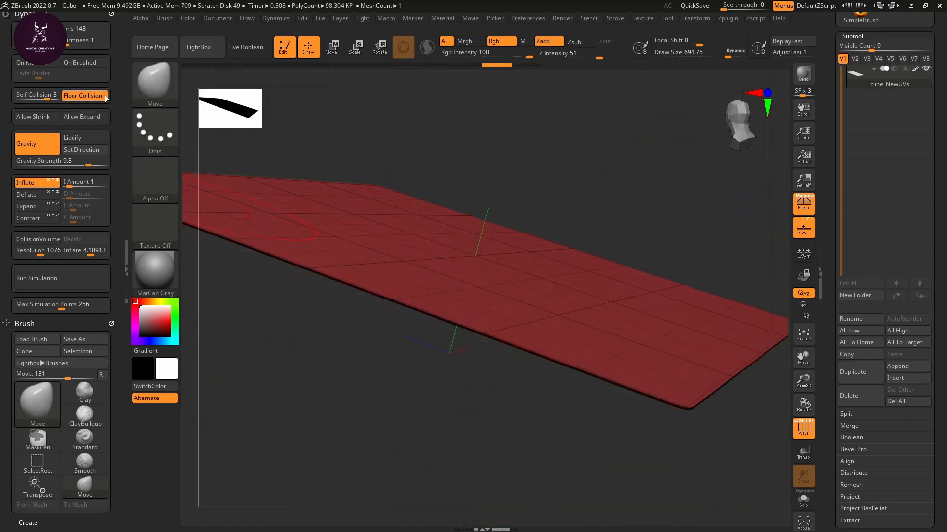
{"action": "left_click", "coordinate": [88, 279]}
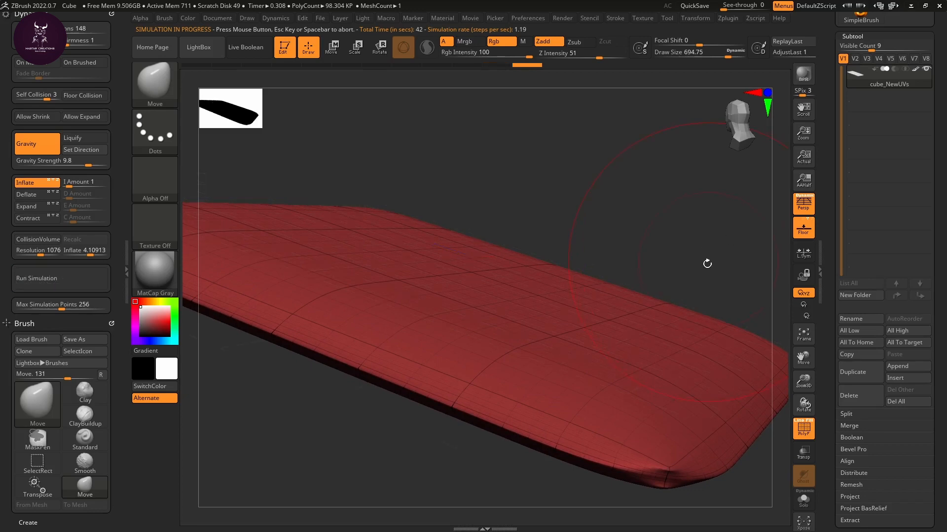
{"action": "mouse_move", "coordinate": [707, 261]}
{"action": "left_mouse_down"}
{"action": "mouse_move", "coordinate": [672, 176]}
{"action": "mouse_move", "coordinate": [636, 408]}
{"action": "mouse_move", "coordinate": [654, 360]}
{"action": "mouse_move", "coordinate": [621, 321]}
{"action": "mouse_move", "coordinate": [612, 397]}
{"action": "mouse_move", "coordinate": [634, 443]}
{"action": "left_mouse_up"}
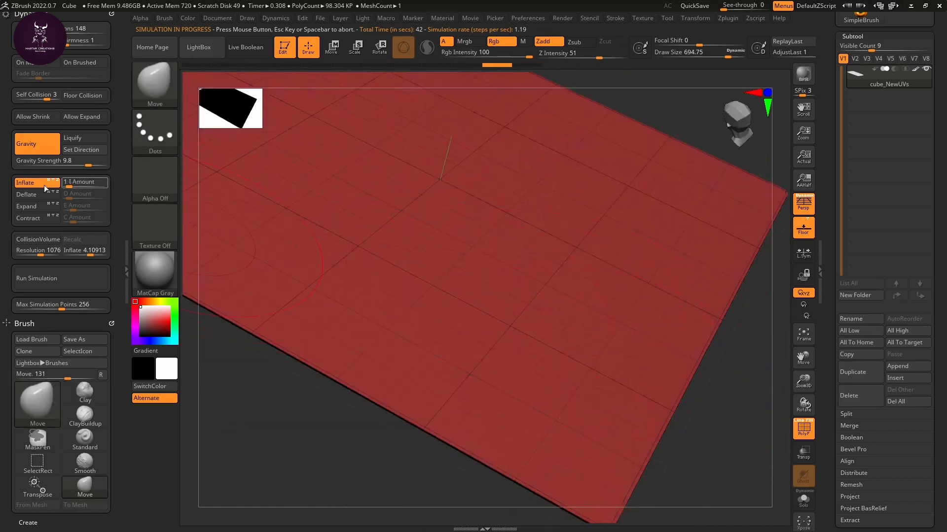
Step: Set the Inflate amount to 7.2577, run the simulation on the sheet and frame the inflated shape
{"action": "left_click_drag", "start_coordinate": [69, 182], "coordinate": [77, 184]}
{"action": "left_click", "coordinate": [63, 291]}
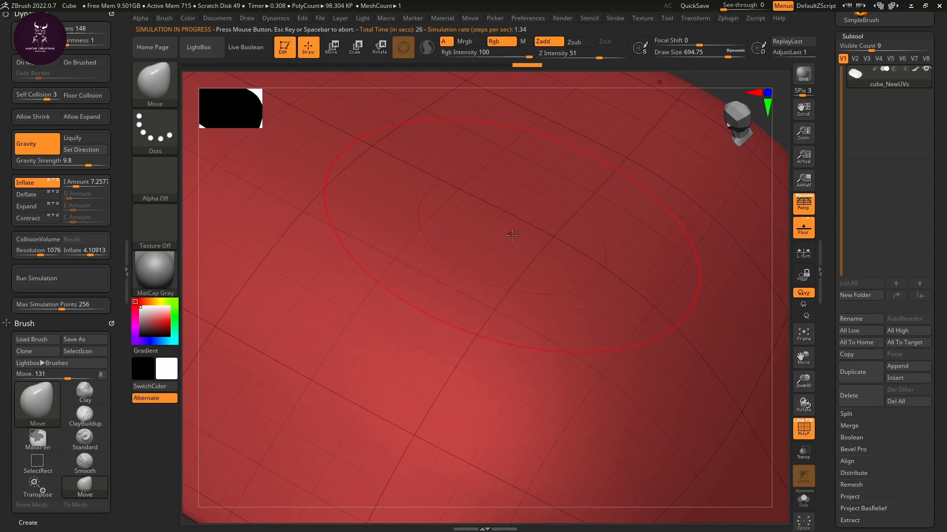
{"action": "key", "text": "f"}
Step: Reshape the inflated cushion's front edge with Move and Smooth strokes, and undo the last two strokes
{"action": "mouse_move", "coordinate": [378, 437]}
{"action": "left_mouse_down"}
{"action": "mouse_move", "coordinate": [372, 443]}
{"action": "mouse_move", "coordinate": [447, 429]}
{"action": "mouse_move", "coordinate": [469, 491]}
{"action": "mouse_move", "coordinate": [511, 402]}
{"action": "mouse_move", "coordinate": [537, 456]}
{"action": "mouse_move", "coordinate": [513, 482]}
{"action": "mouse_move", "coordinate": [495, 483]}
{"action": "mouse_move", "coordinate": [434, 439]}
{"action": "mouse_move", "coordinate": [444, 448]}
{"action": "mouse_move", "coordinate": [443, 402]}
{"action": "left_mouse_up"}
{"action": "mouse_move", "coordinate": [466, 464]}
{"action": "left_mouse_down"}
{"action": "mouse_move", "coordinate": [452, 436]}
{"action": "mouse_move", "coordinate": [509, 340]}
{"action": "mouse_move", "coordinate": [450, 404]}
{"action": "mouse_move", "coordinate": [462, 376]}
{"action": "mouse_move", "coordinate": [440, 380]}
{"action": "mouse_move", "coordinate": [468, 391]}
{"action": "mouse_move", "coordinate": [469, 433]}
{"action": "mouse_move", "coordinate": [493, 379]}
{"action": "mouse_move", "coordinate": [597, 331]}
{"action": "mouse_move", "coordinate": [574, 353]}
{"action": "left_mouse_up"}
{"action": "key", "text": "shift"}
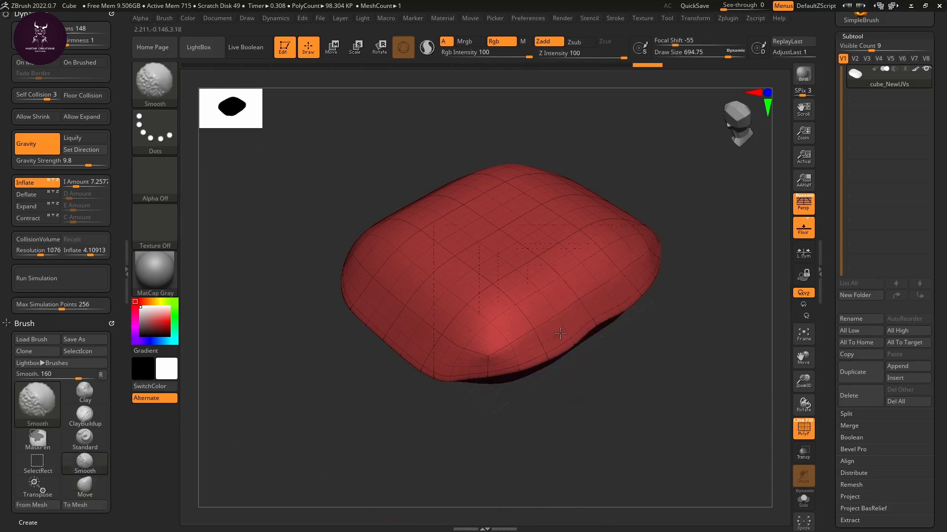
{"action": "left_click_drag", "start_coordinate": [521, 369], "coordinate": [580, 333]}
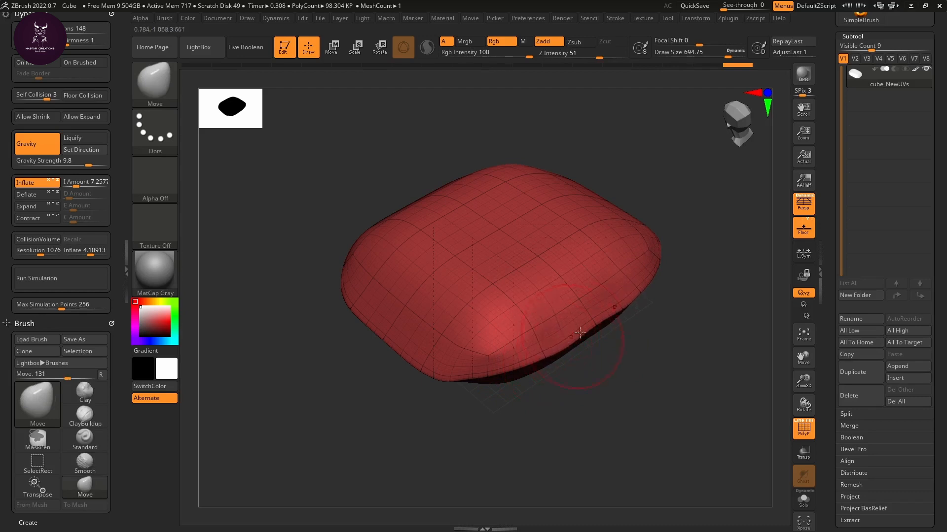
{"action": "key", "text": "ctrl+z"}
{"action": "key", "text": "ctrl+z"}
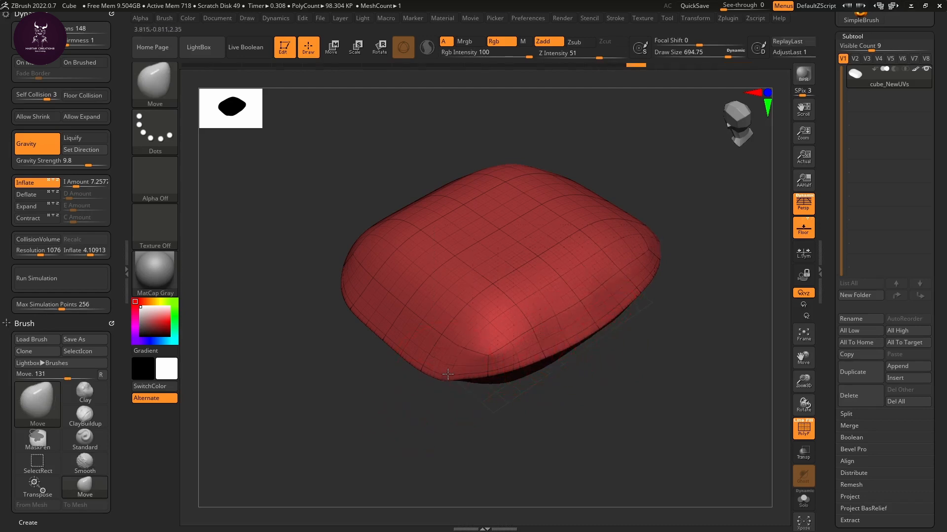
Step: Push in the cushion's front-left edge with a Move stroke, undo three history steps and redo them
{"action": "left_click_drag", "start_coordinate": [448, 374], "coordinate": [411, 349]}
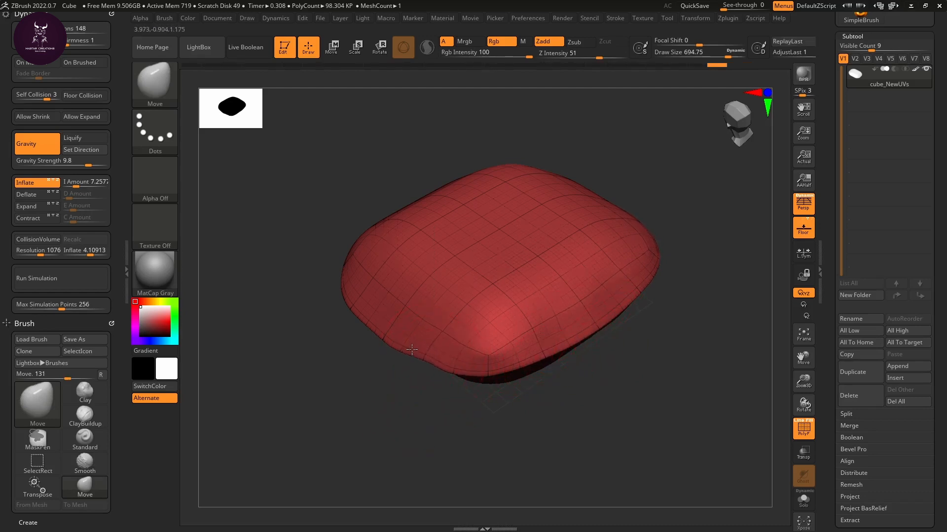
{"action": "key", "text": "ctrl+z"}
{"action": "key", "text": "ctrl+z"}
{"action": "key", "text": "ctrl+z"}
{"action": "key", "text": "ctrl+shift+z"}
{"action": "key", "text": "ctrl+shift+z"}
{"action": "key", "text": "ctrl+shift+z"}
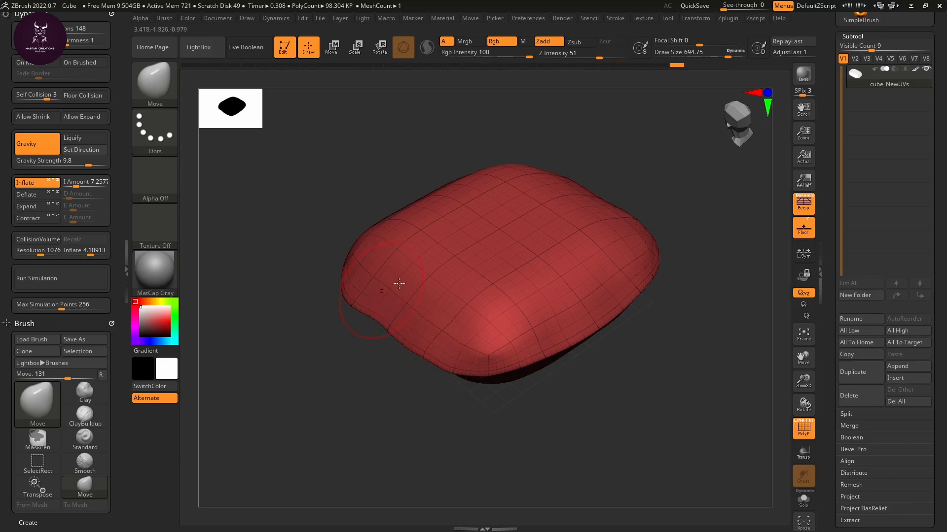
Step: Assign the whole cushion a new blue polygroup with Group Masked, then try a Move stroke on its side edge and undo it
{"action": "left_click_drag", "start_coordinate": [829, 352], "coordinate": [838, 213]}
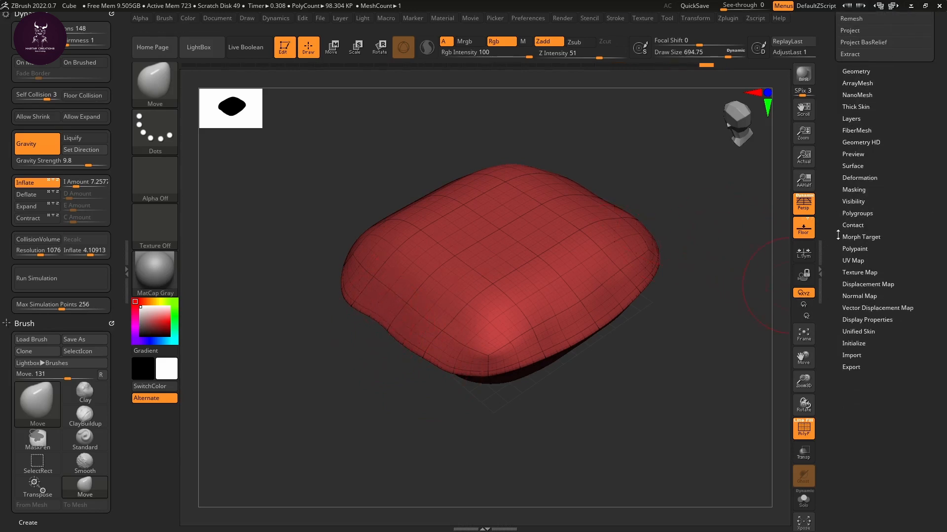
{"action": "left_click", "coordinate": [858, 214]}
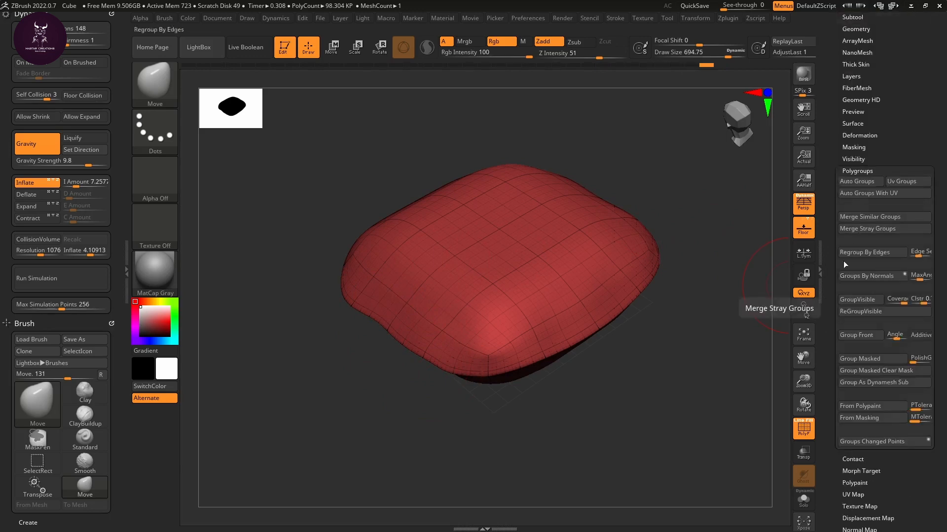
{"action": "left_click", "coordinate": [860, 357]}
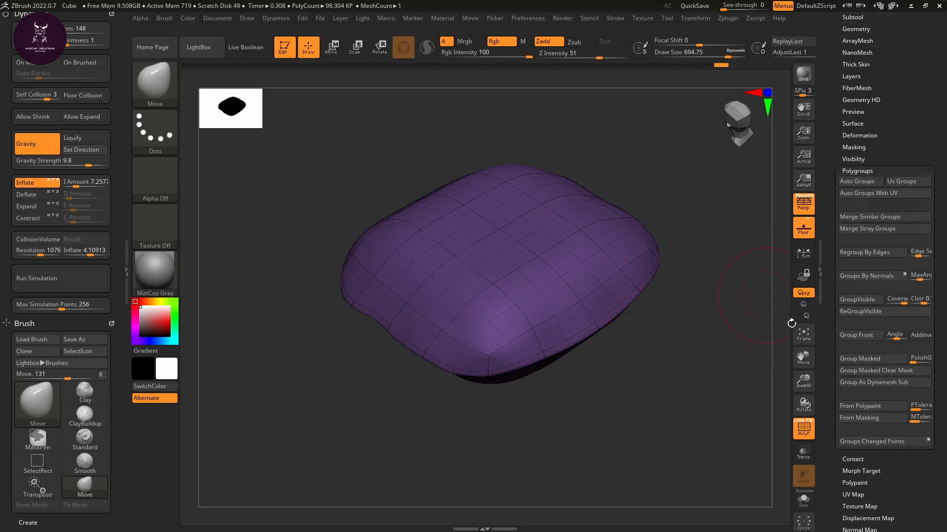
{"action": "left_click", "coordinate": [864, 356]}
{"action": "left_click", "coordinate": [862, 355]}
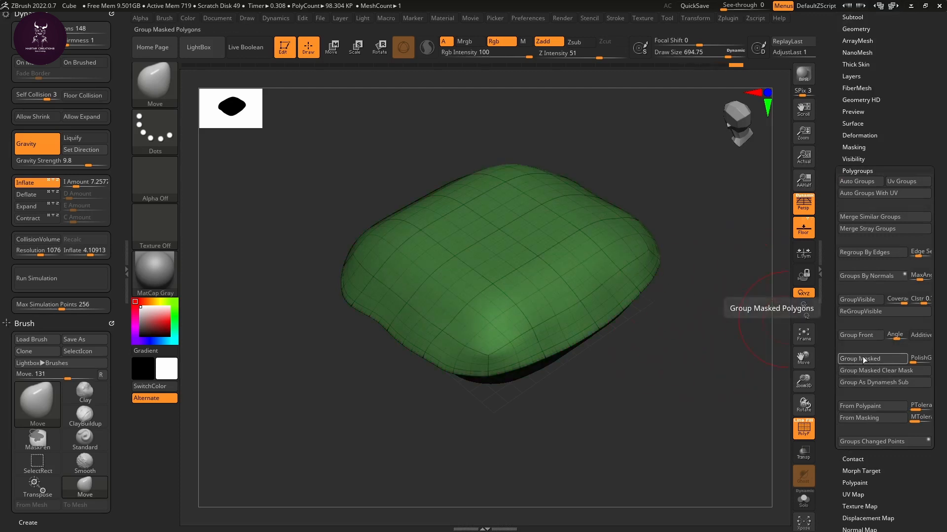
{"action": "left_click", "coordinate": [862, 357]}
{"action": "left_click", "coordinate": [861, 356]}
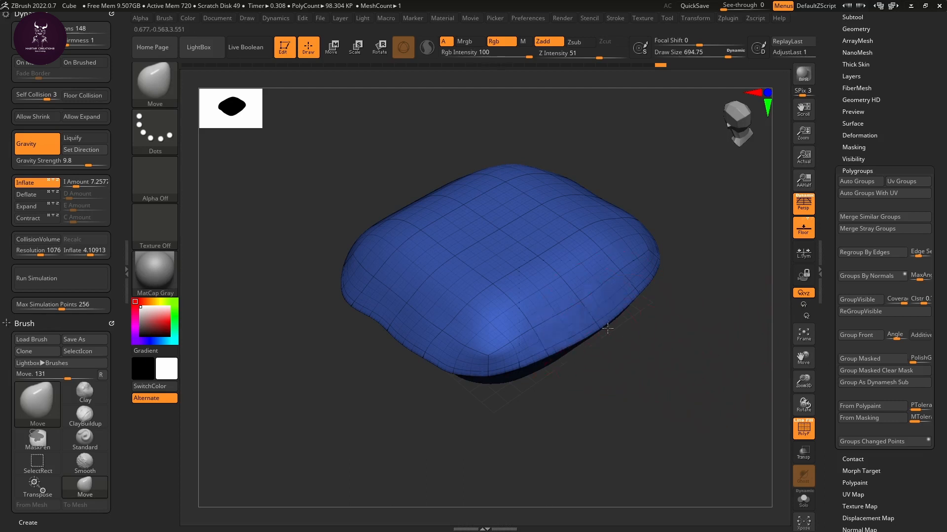
{"action": "mouse_move", "coordinate": [586, 327]}
{"action": "left_mouse_down"}
{"action": "mouse_move", "coordinate": [616, 321]}
{"action": "mouse_move", "coordinate": [572, 356]}
{"action": "mouse_move", "coordinate": [618, 339]}
{"action": "left_mouse_up"}
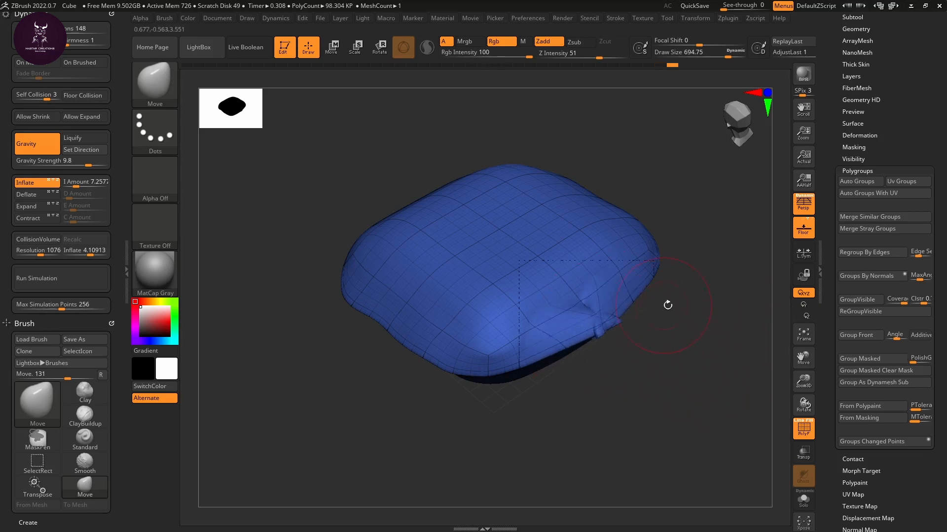
{"action": "key", "text": "ctrl+z"}
Step: Remesh the cushion with ZRemesher at a Target Polygons Count of 5 with Adapt enabled
{"action": "left_click_drag", "start_coordinate": [832, 347], "coordinate": [827, 309]}
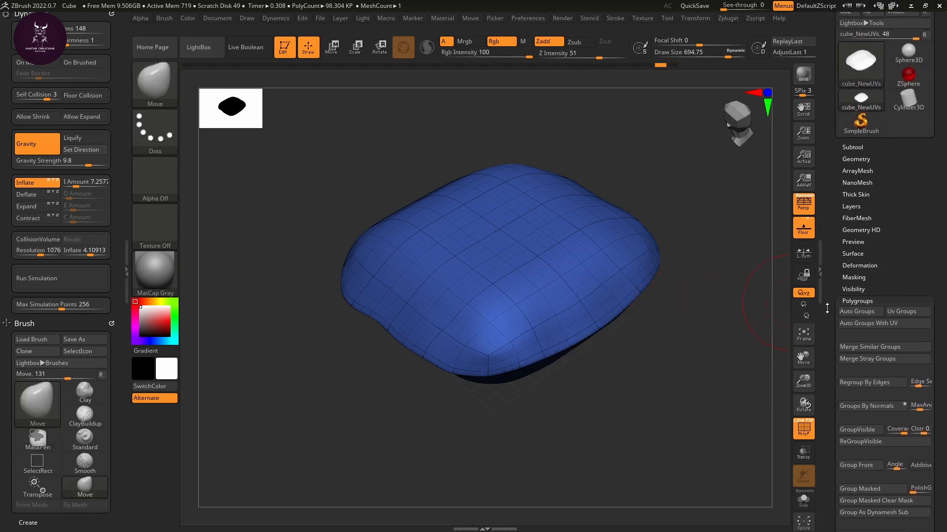
{"action": "left_click", "coordinate": [856, 157]}
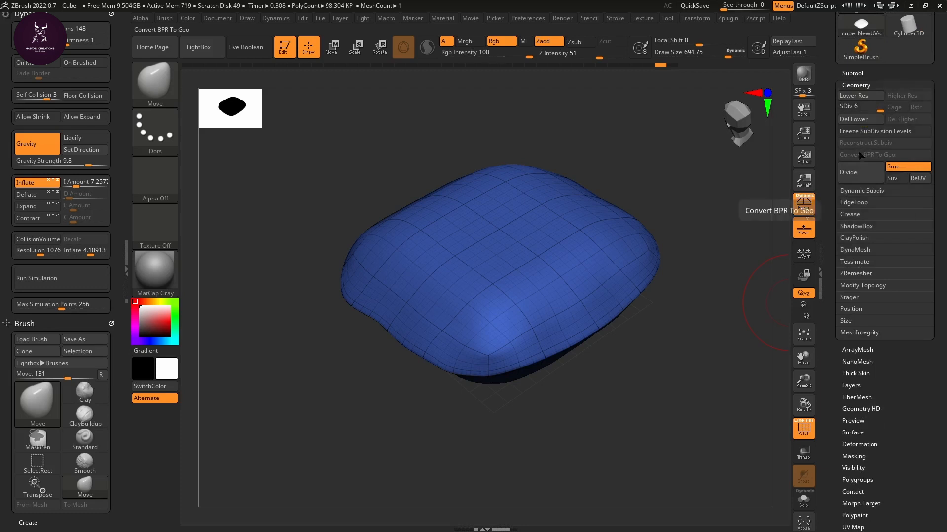
{"action": "left_click", "coordinate": [857, 274]}
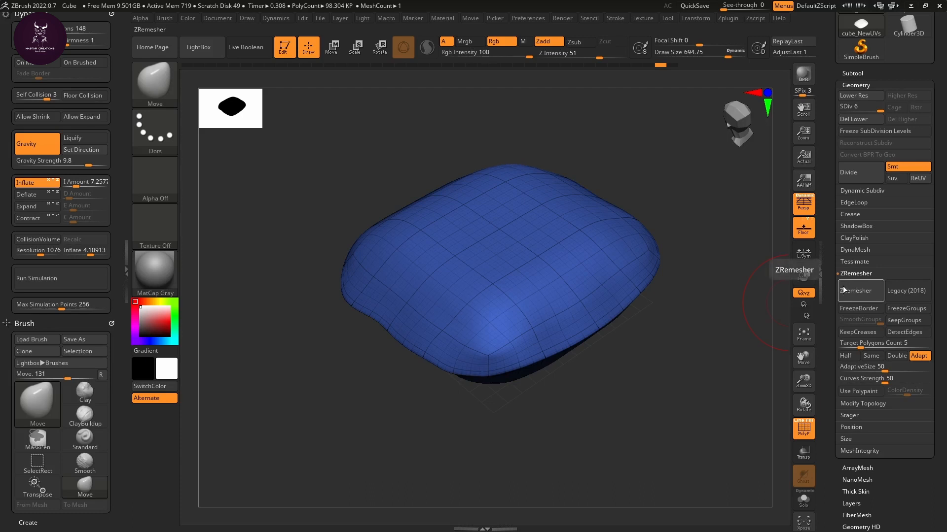
{"action": "left_click", "coordinate": [859, 289]}
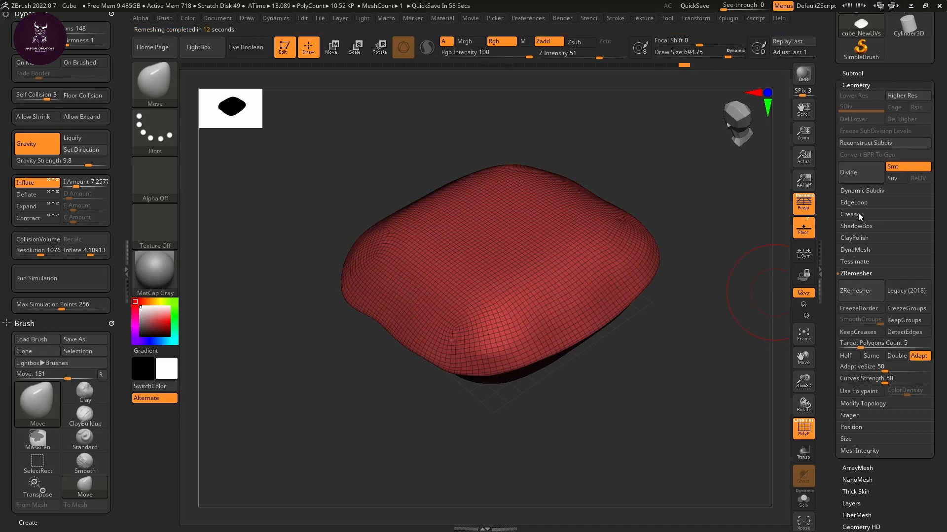
Step: Smooth the remeshed cushion's side edge, inspect its profile and switch back to the Move brush
{"action": "mouse_move", "coordinate": [606, 385]}
{"action": "left_mouse_down"}
{"action": "mouse_move", "coordinate": [615, 243]}
{"action": "mouse_move", "coordinate": [639, 380]}
{"action": "mouse_move", "coordinate": [582, 377]}
{"action": "left_mouse_up"}
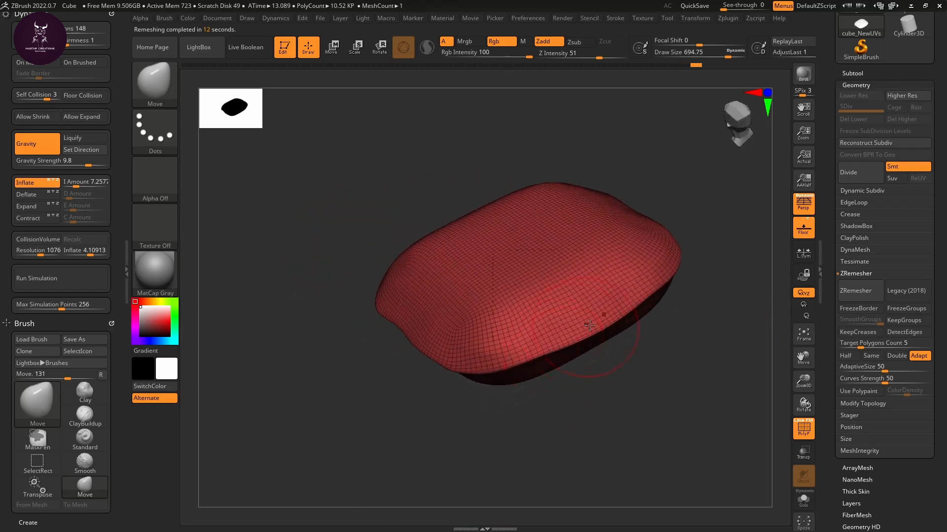
{"action": "mouse_move", "coordinate": [589, 326]}
{"action": "left_mouse_down", "text": "shift"}
{"action": "mouse_move", "coordinate": [458, 360]}
{"action": "mouse_move", "coordinate": [419, 350]}
{"action": "left_mouse_up", "text": "shift"}
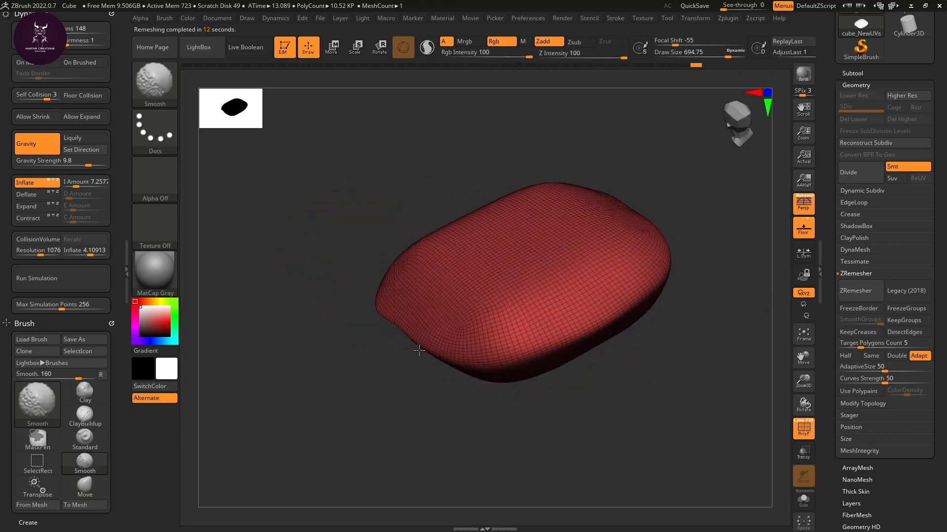
{"action": "mouse_move", "coordinate": [412, 399]}
{"action": "left_mouse_down"}
{"action": "mouse_move", "coordinate": [456, 414]}
{"action": "mouse_move", "coordinate": [453, 349]}
{"action": "left_mouse_up"}
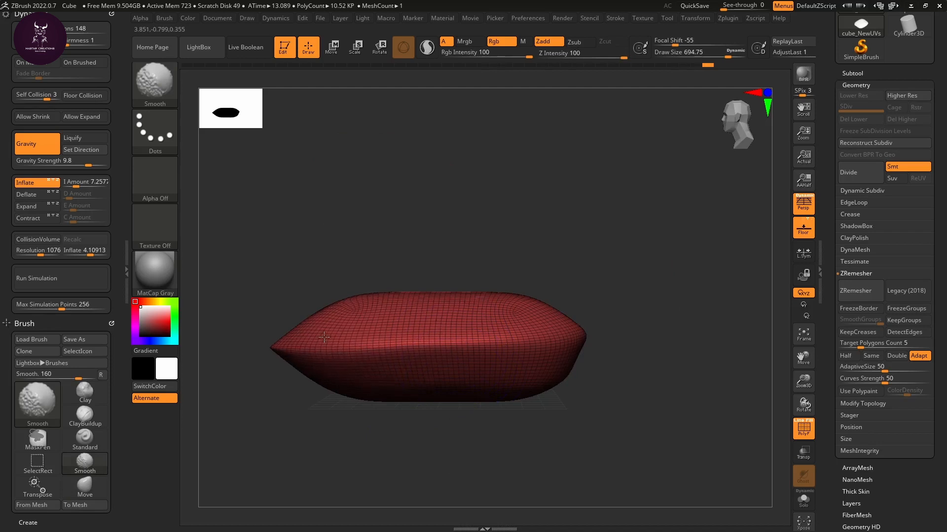
{"action": "left_click_drag", "start_coordinate": [306, 407], "coordinate": [488, 368]}
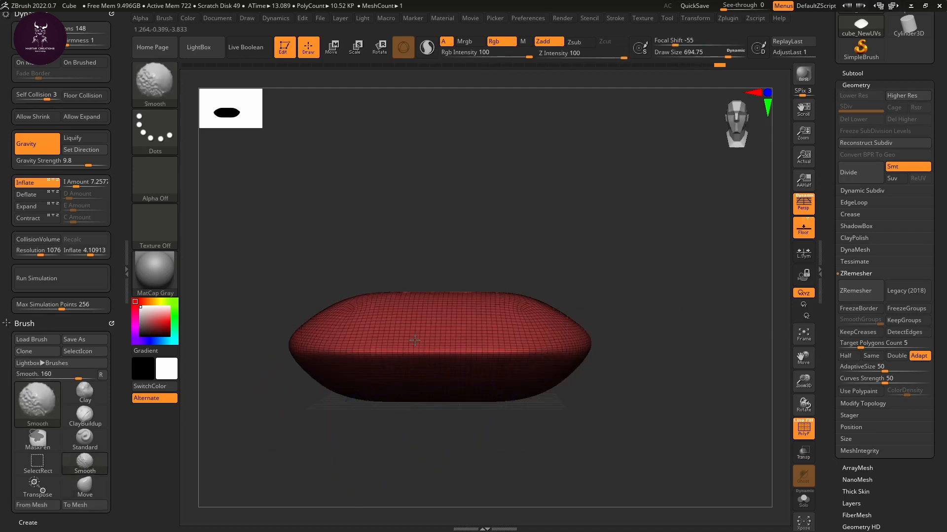
{"action": "key", "text": "b"}
{"action": "key", "text": "m"}
{"action": "key", "text": "v"}
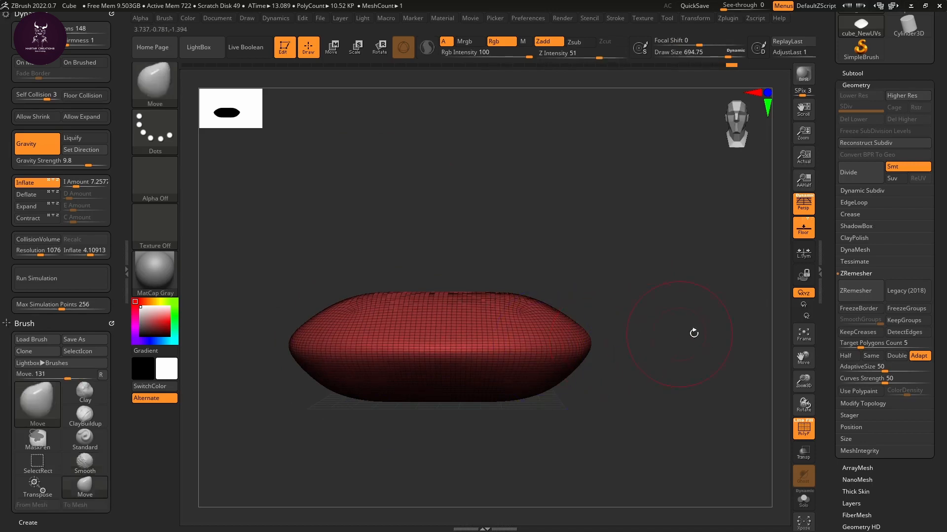
Step: Choose the ClothDimple brush and try it on the cushion's upper face at the current large draw size
{"action": "mouse_move", "coordinate": [694, 331]}
{"action": "left_mouse_down"}
{"action": "mouse_move", "coordinate": [649, 393]}
{"action": "mouse_move", "coordinate": [657, 433]}
{"action": "mouse_move", "coordinate": [661, 417]}
{"action": "left_mouse_up"}
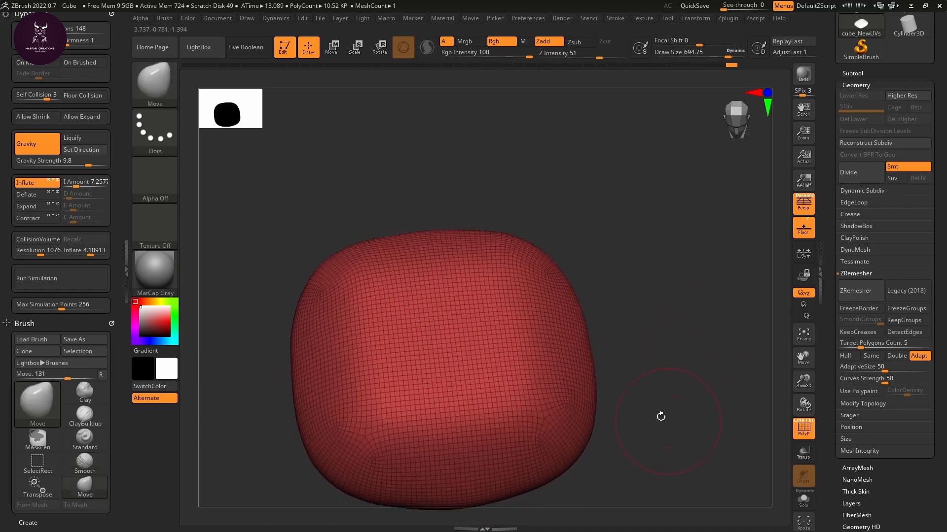
{"action": "key", "text": "b"}
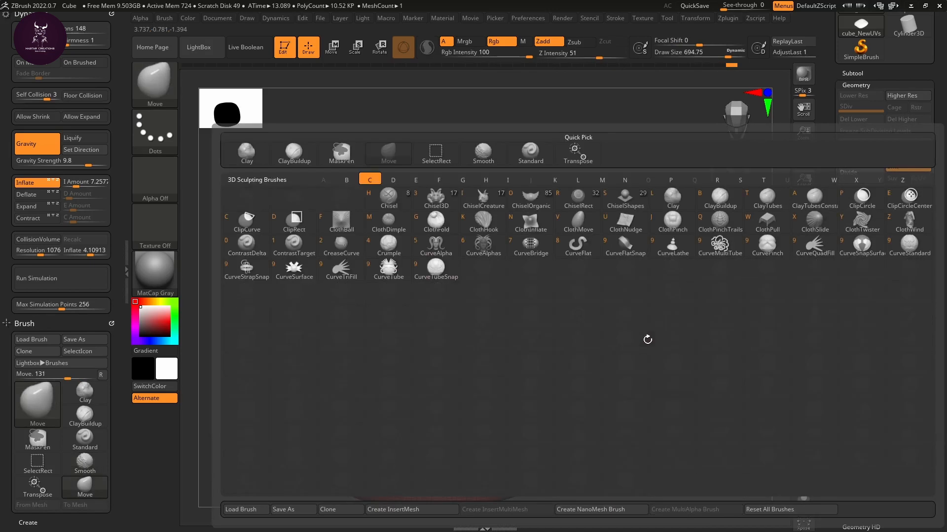
{"action": "key", "text": "c"}
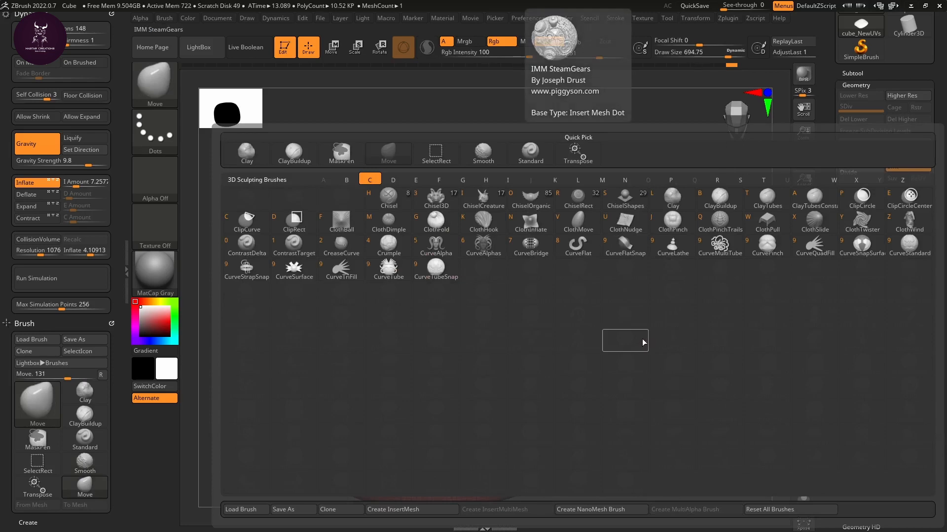
{"action": "left_click", "coordinate": [389, 221]}
{"action": "left_click_drag", "start_coordinate": [384, 287], "coordinate": [533, 277]}
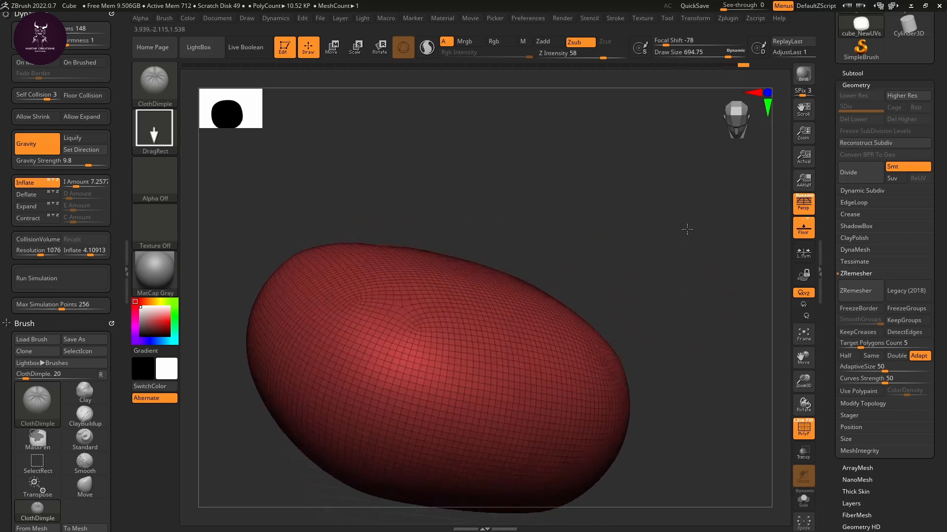
{"action": "left_click", "coordinate": [353, 256]}
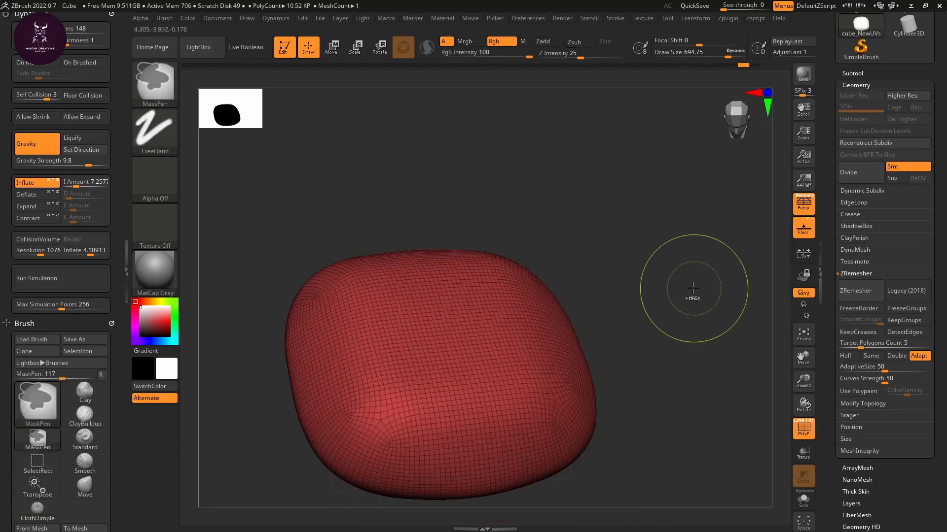
Step: Reduce the Draw Size to 86.82372, try a mirrored pair of ClothDimple dents on the cushion and undo them
{"action": "key", "text": "s"}
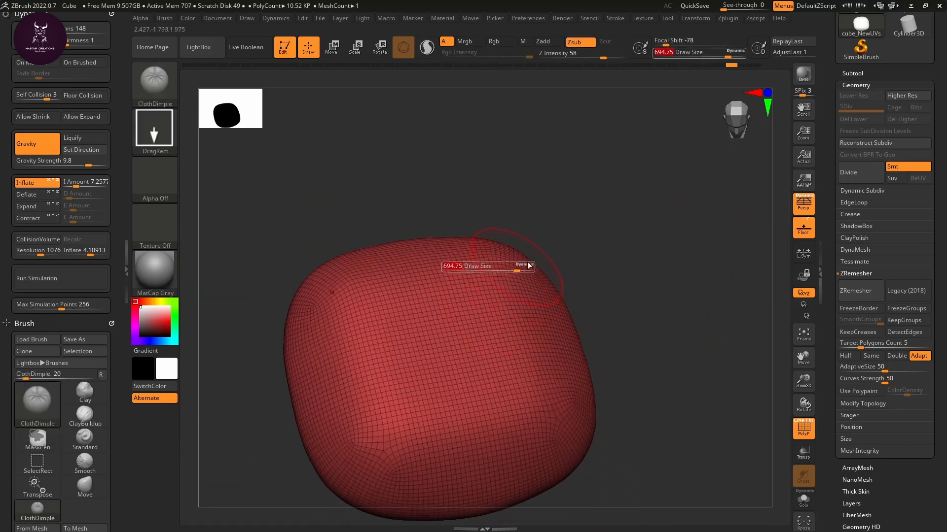
{"action": "left_click_drag", "start_coordinate": [498, 294], "coordinate": [462, 294]}
{"action": "left_click", "coordinate": [383, 290]}
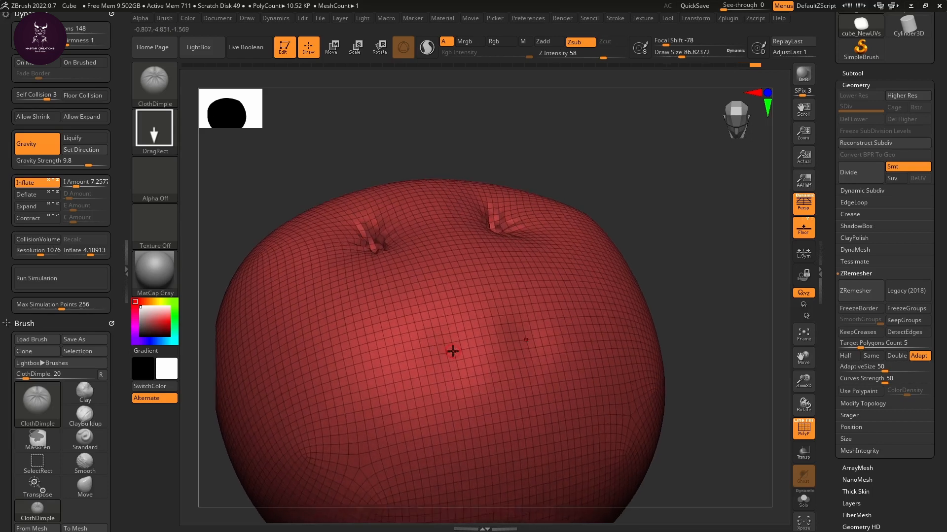
{"action": "key", "text": "ctrl+z"}
{"action": "key", "text": "ctrl+z"}
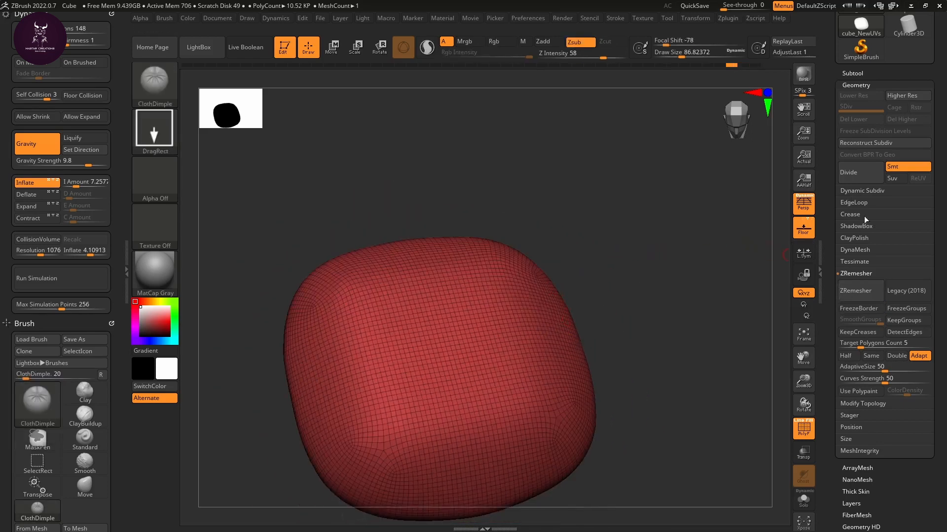
Step: Divide the cushion mesh three times to reach subdivision level 4
{"action": "left_click", "coordinate": [862, 250]}
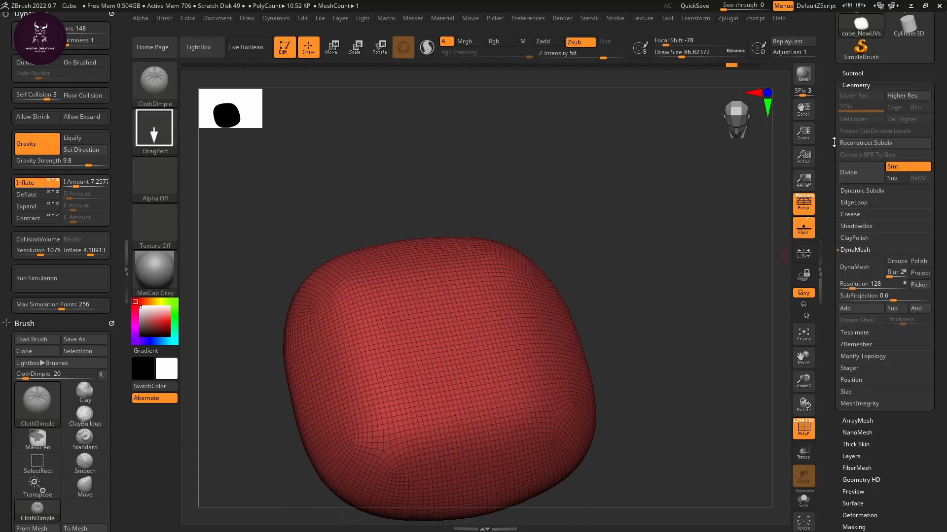
{"action": "left_click_drag", "start_coordinate": [834, 143], "coordinate": [834, 177]}
{"action": "left_click", "coordinate": [853, 203]}
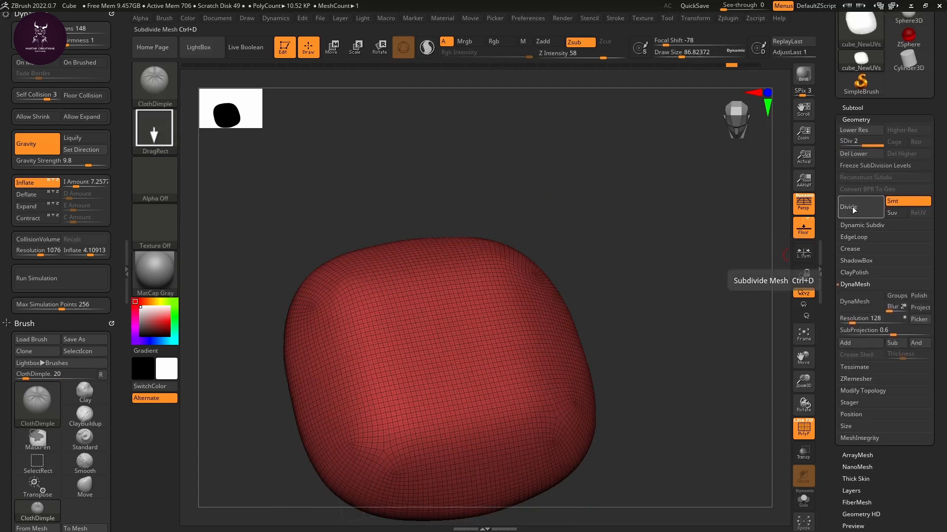
{"action": "left_click", "coordinate": [855, 207]}
{"action": "left_click", "coordinate": [857, 206]}
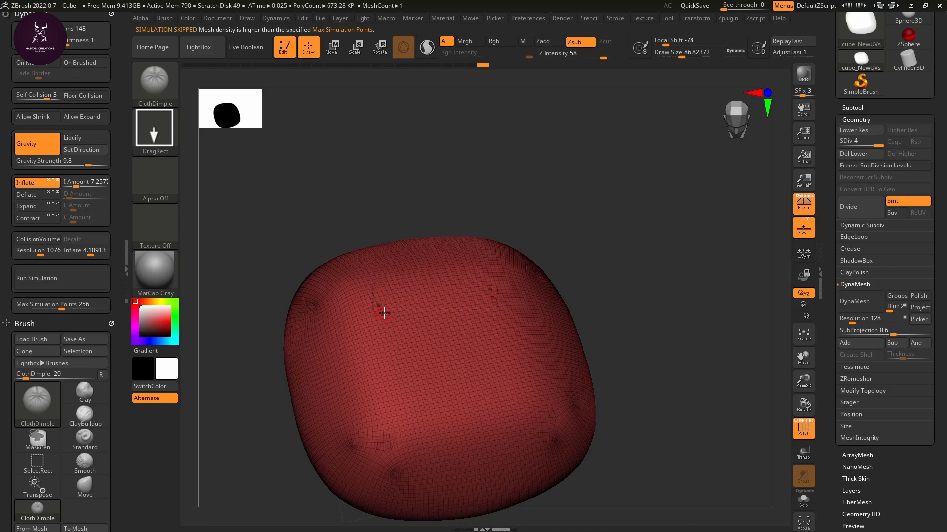
Step: Raise the Draw Size to 191.5874, try scattered ClothDimple dents across the cushion's upper face and undo them all
{"action": "key", "text": "bracketright"}
{"action": "key", "text": "bracketright"}
{"action": "key", "text": "bracketright"}
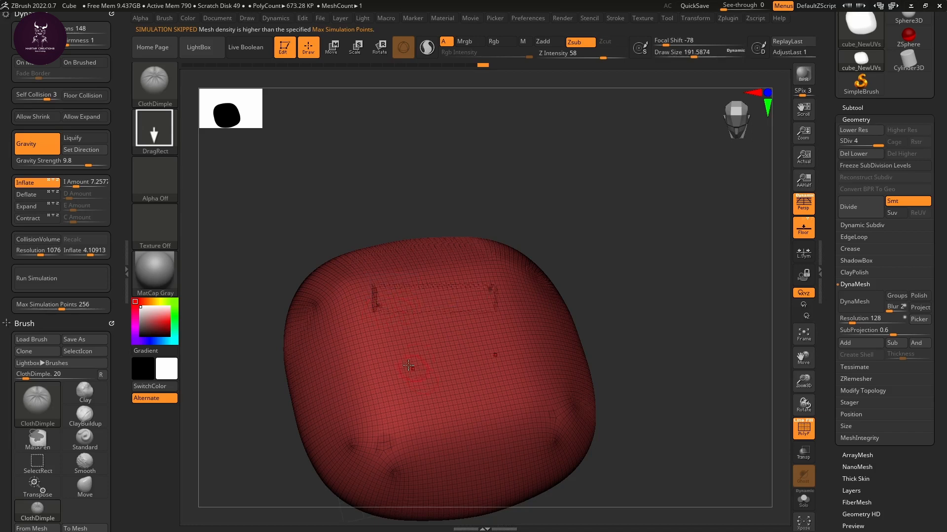
{"action": "left_click", "coordinate": [422, 395]}
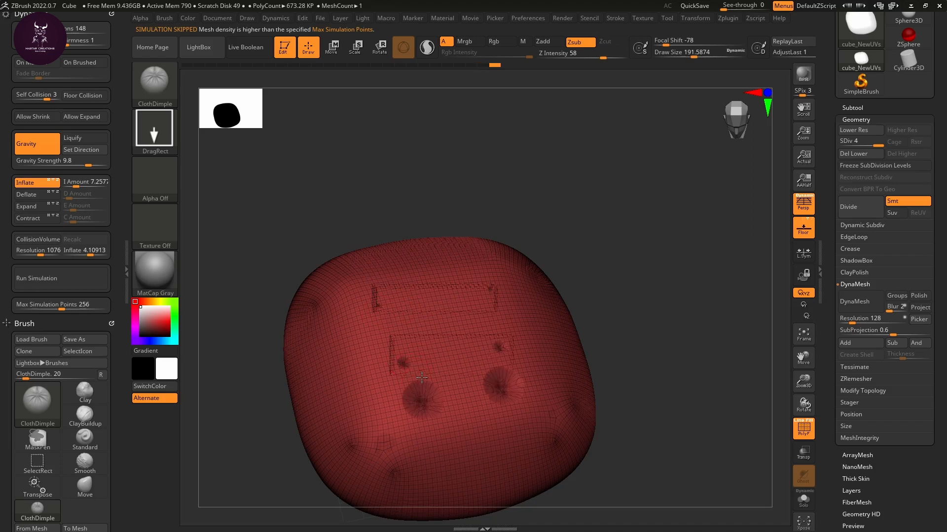
{"action": "left_click", "coordinate": [338, 371]}
{"action": "left_click", "coordinate": [354, 332]}
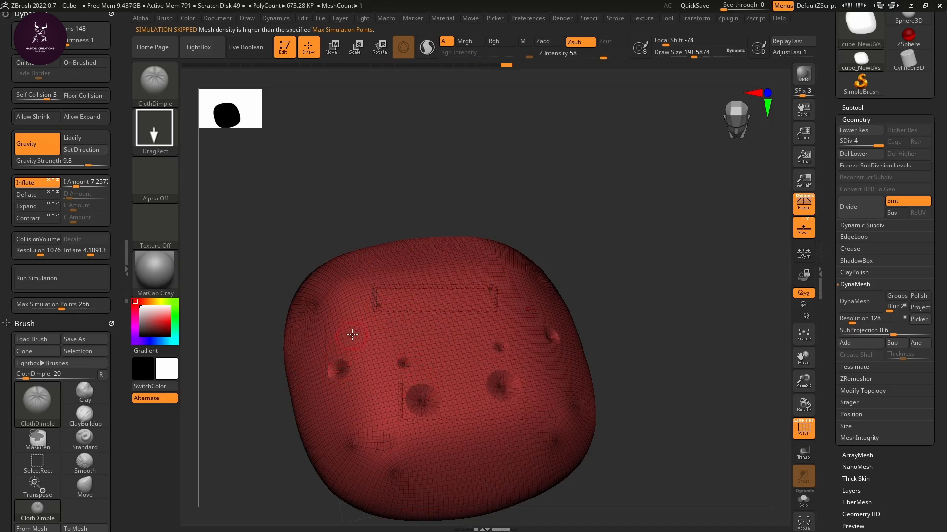
{"action": "key", "text": "ctrl+z"}
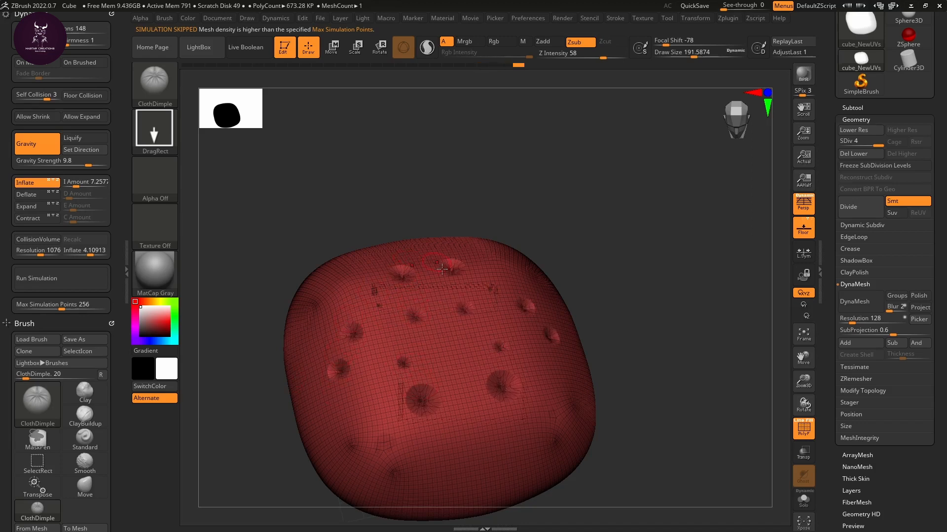
{"action": "key", "text": "ctrl+z"}
{"action": "key", "text": "ctrl+z"}
{"action": "key", "text": "ctrl+z"}
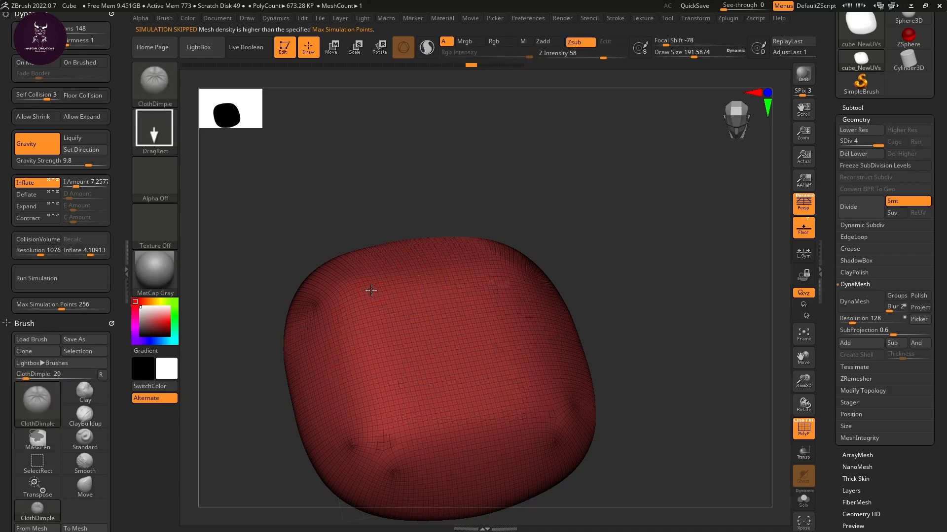
Step: Dent the cushion's upper face with ClothDimple, making two mirrored pairs and one dimple in the centre
{"action": "left_click_drag", "start_coordinate": [370, 291], "coordinate": [367, 278]}
{"action": "left_click_drag", "start_coordinate": [403, 384], "coordinate": [395, 365]}
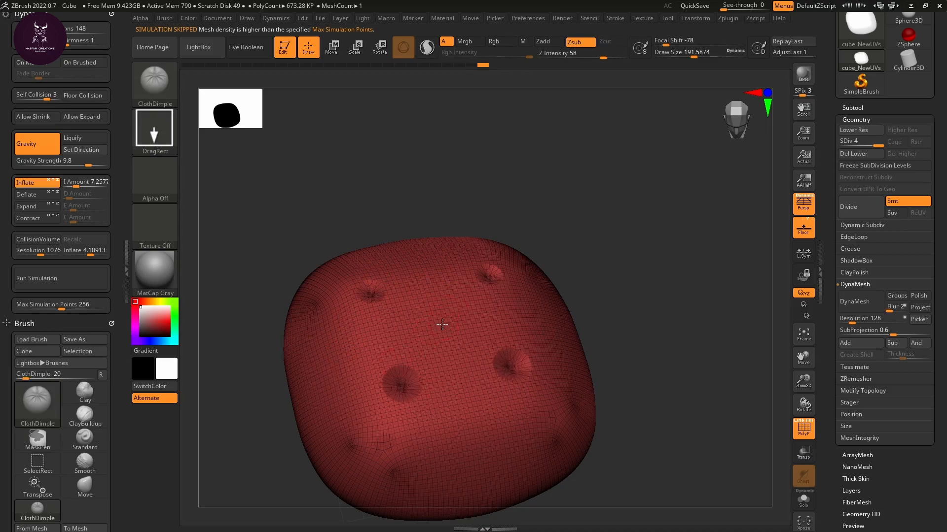
{"action": "left_click_drag", "start_coordinate": [442, 325], "coordinate": [440, 313]}
{"action": "left_click_drag", "start_coordinate": [588, 282], "coordinate": [710, 272]}
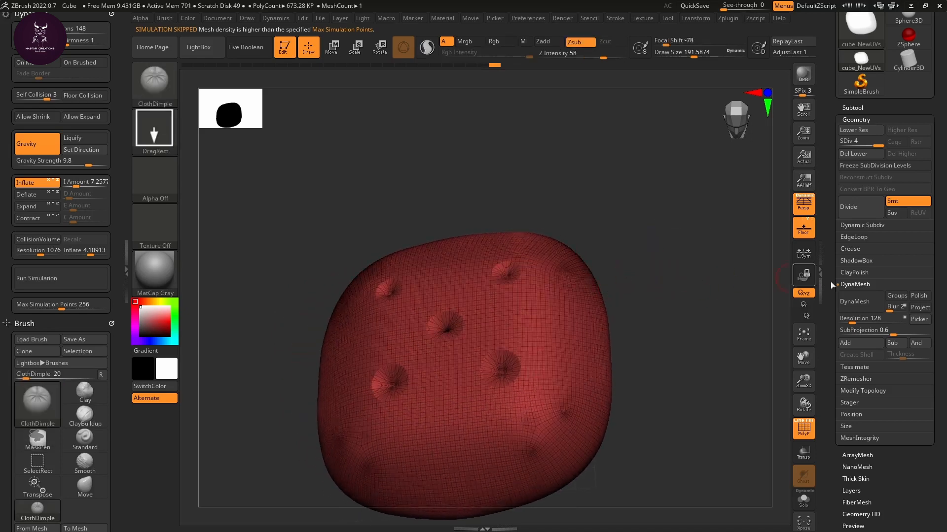
Step: Start DynaMesh on the dimpled cushion and freeze its subdivision levels
{"action": "left_click", "coordinate": [863, 226]}
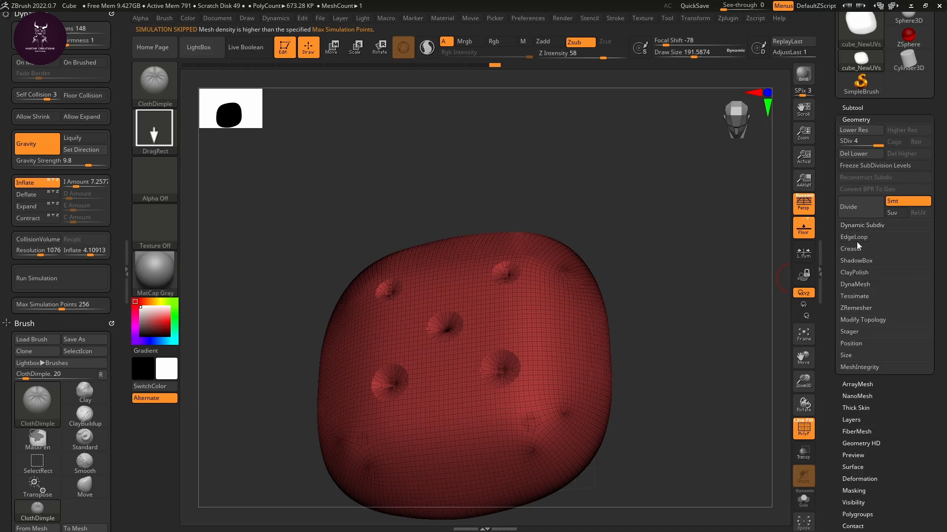
{"action": "left_click", "coordinate": [859, 284]}
{"action": "left_click", "coordinate": [859, 303]}
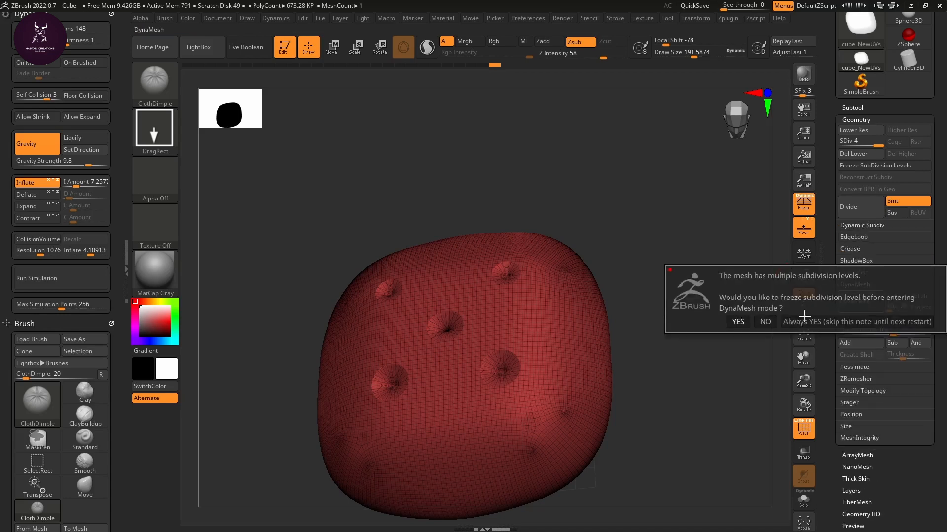
{"action": "left_click", "coordinate": [742, 321]}
{"action": "left_click_drag", "start_coordinate": [678, 341], "coordinate": [659, 302]}
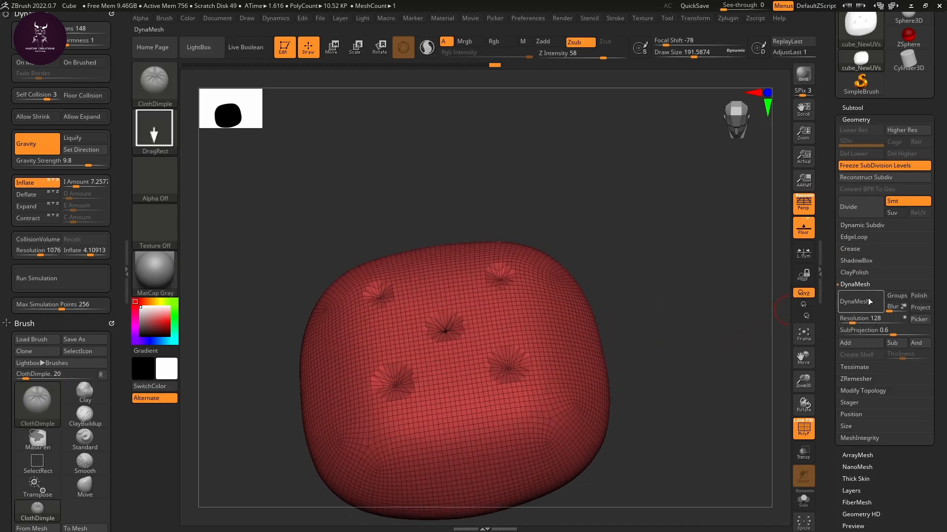
Step: Enable Groups for DynaMesh and remesh the cushion at resolution 128
{"action": "left_click", "coordinate": [919, 296]}
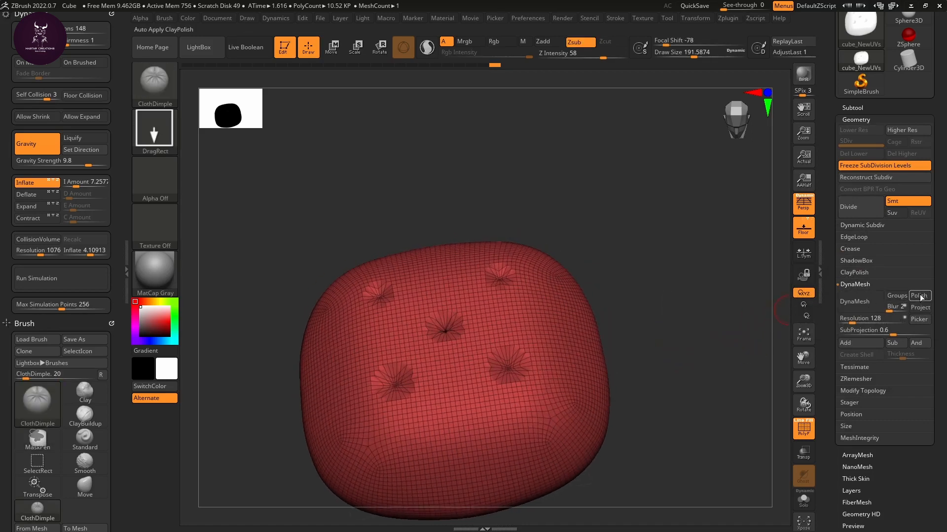
{"action": "left_click", "coordinate": [869, 301]}
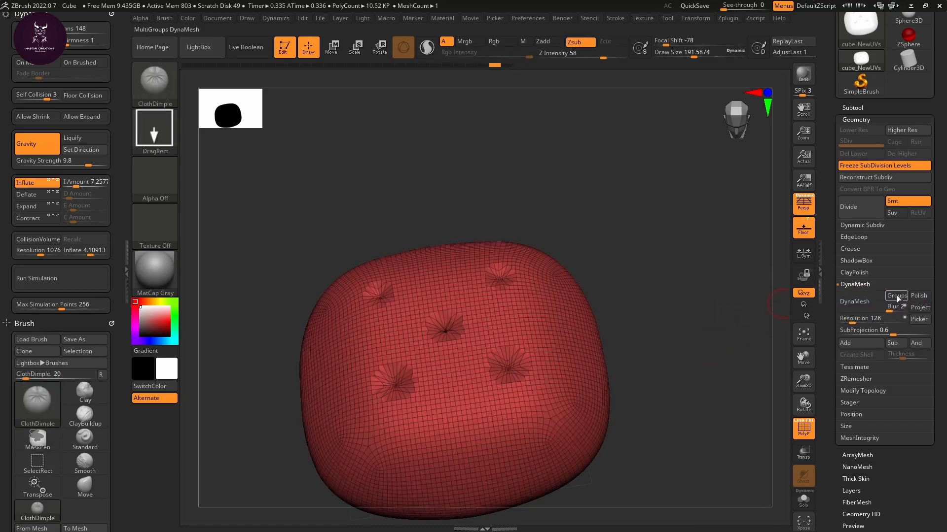
{"action": "left_click", "coordinate": [860, 306]}
{"action": "key", "text": "ctrl+z"}
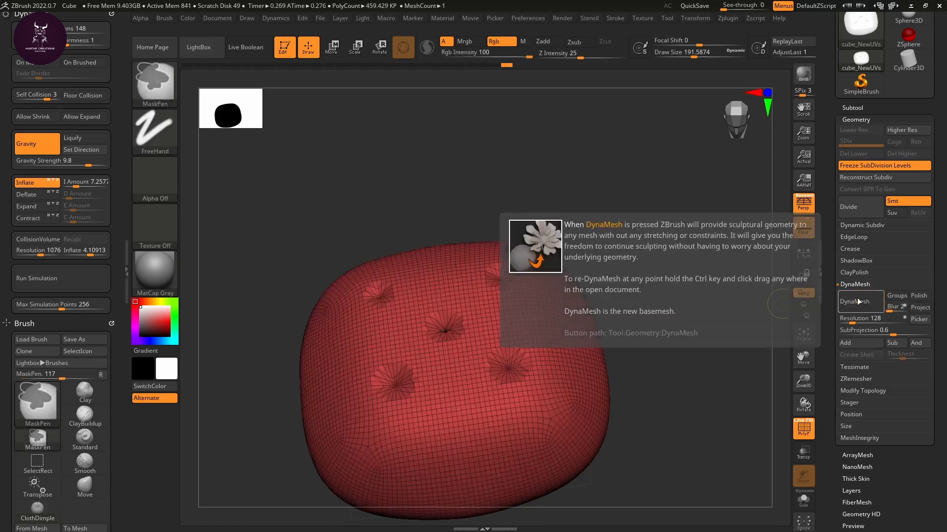
{"action": "left_click", "coordinate": [863, 304]}
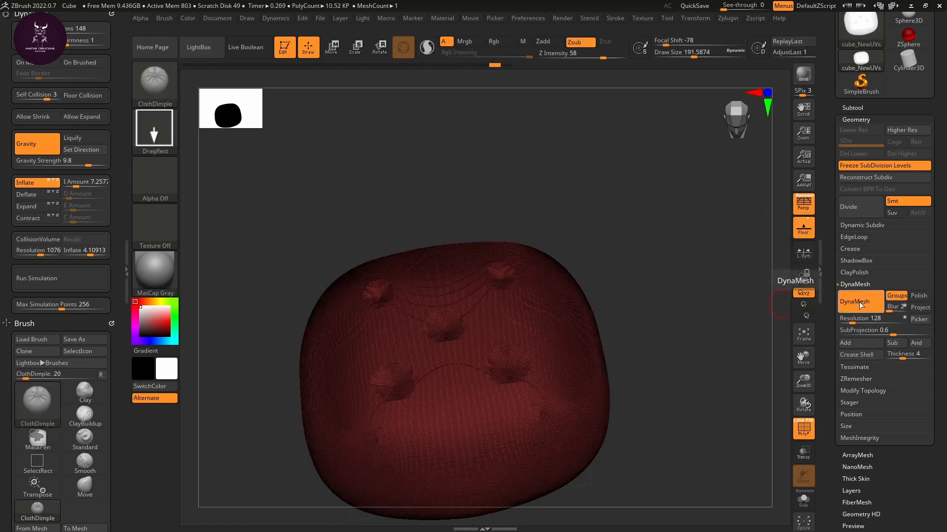
Step: Hide the polyframe and smooth the existing dimples on the cushion's upper face
{"action": "mouse_move", "coordinate": [739, 335]}
{"action": "left_mouse_down"}
{"action": "mouse_move", "coordinate": [711, 328]}
{"action": "mouse_move", "coordinate": [779, 355]}
{"action": "left_mouse_up"}
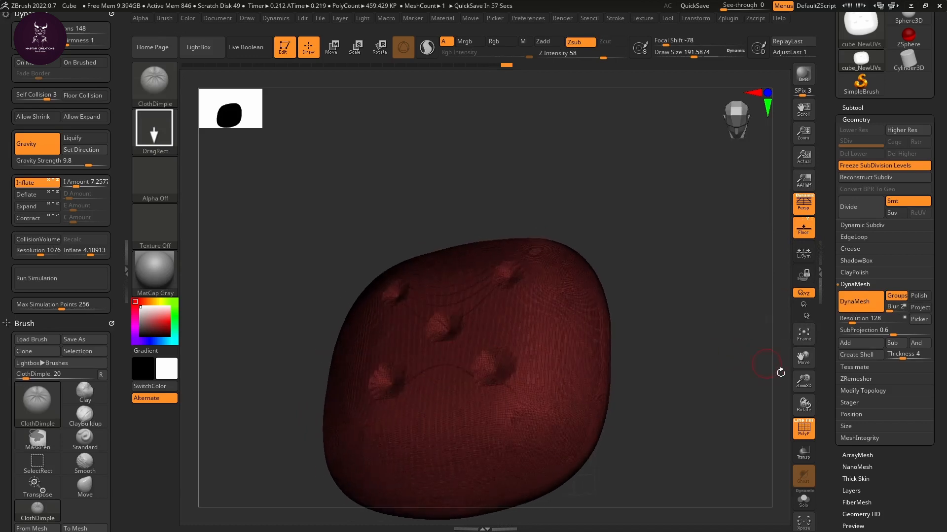
{"action": "left_click", "coordinate": [804, 428]}
{"action": "mouse_move", "coordinate": [759, 395]}
{"action": "left_mouse_down"}
{"action": "mouse_move", "coordinate": [698, 359]}
{"action": "mouse_move", "coordinate": [693, 342]}
{"action": "left_mouse_up"}
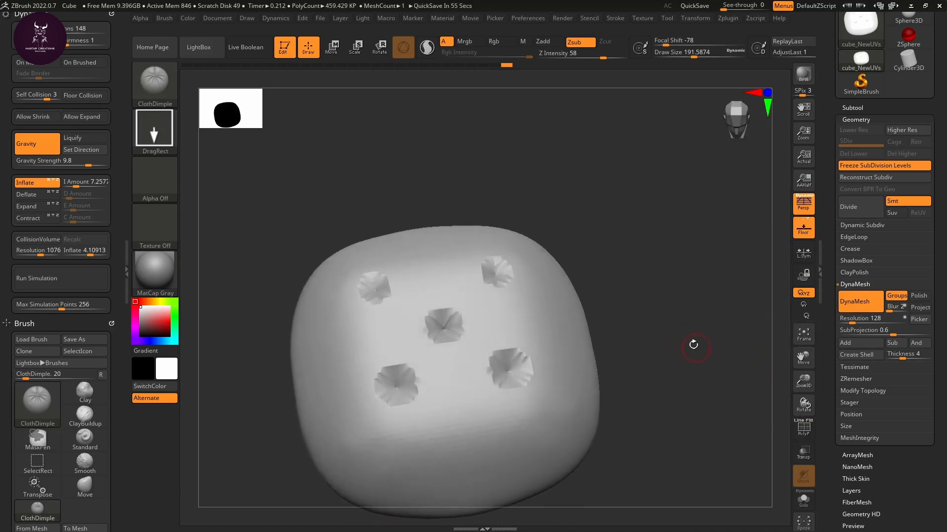
{"action": "key", "text": "shift"}
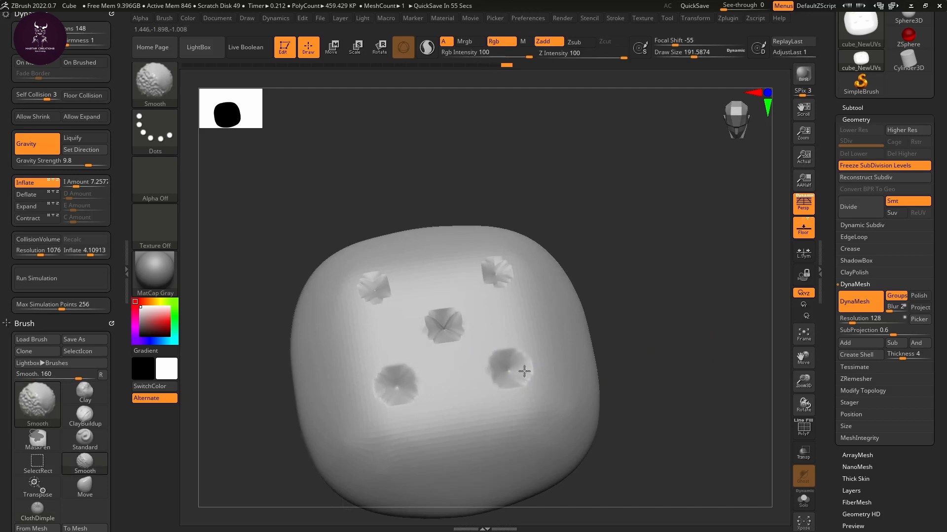
{"action": "left_click_drag", "start_coordinate": [524, 371], "coordinate": [508, 369], "text": "shift"}
Step: Dent the cushion's upper face with several mirrored pairs of ClothDimple dimples in different sizes
{"action": "left_click_drag", "start_coordinate": [513, 366], "coordinate": [520, 367]}
{"action": "left_click_drag", "start_coordinate": [543, 311], "coordinate": [533, 296]}
{"action": "left_click", "coordinate": [482, 308]}
{"action": "left_click", "coordinate": [459, 276]}
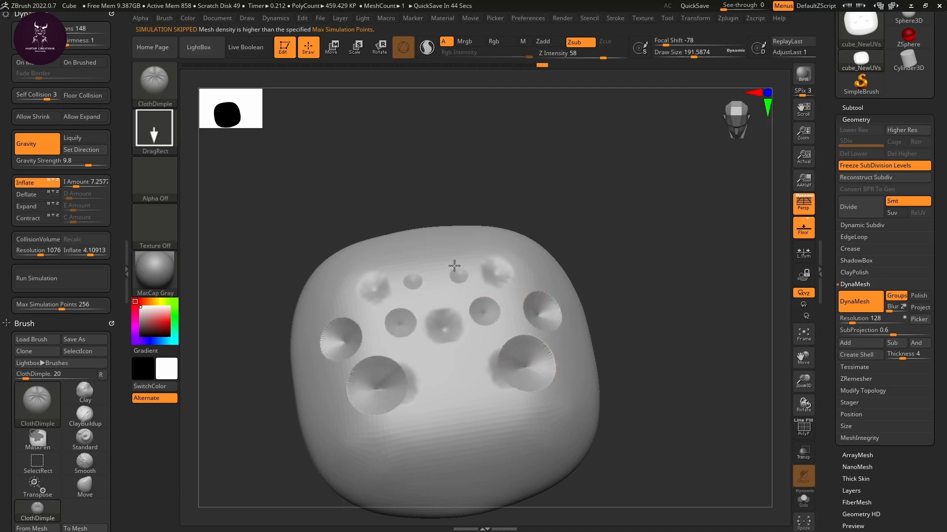
{"action": "left_click", "coordinate": [435, 245]}
Step: Switch to the ClothBall brush and raise two mirrored pairs of round bumps along the cushion's side
{"action": "mouse_move", "coordinate": [678, 364]}
{"action": "left_mouse_down"}
{"action": "mouse_move", "coordinate": [658, 316]}
{"action": "mouse_move", "coordinate": [636, 347]}
{"action": "left_mouse_up"}
{"action": "key", "text": "b"}
{"action": "key", "text": "c"}
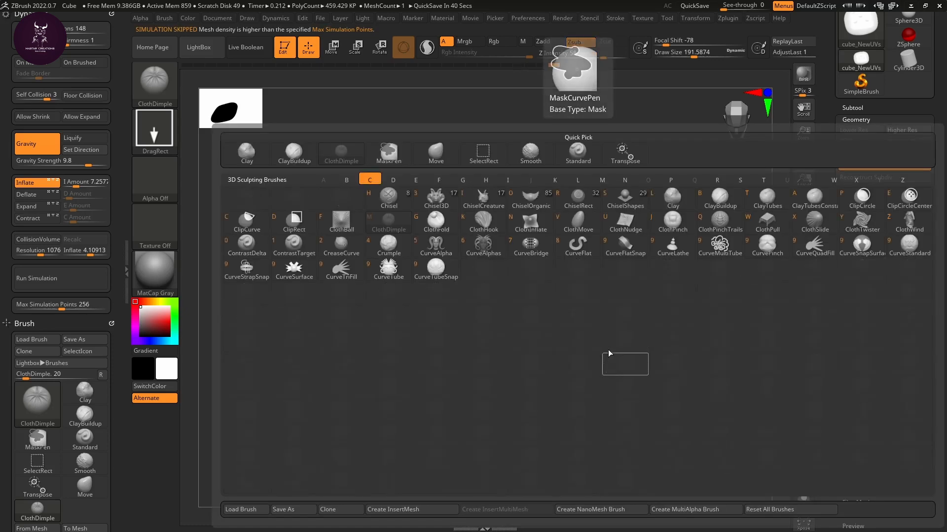
{"action": "left_click", "coordinate": [361, 231]}
{"action": "left_click", "coordinate": [442, 382]}
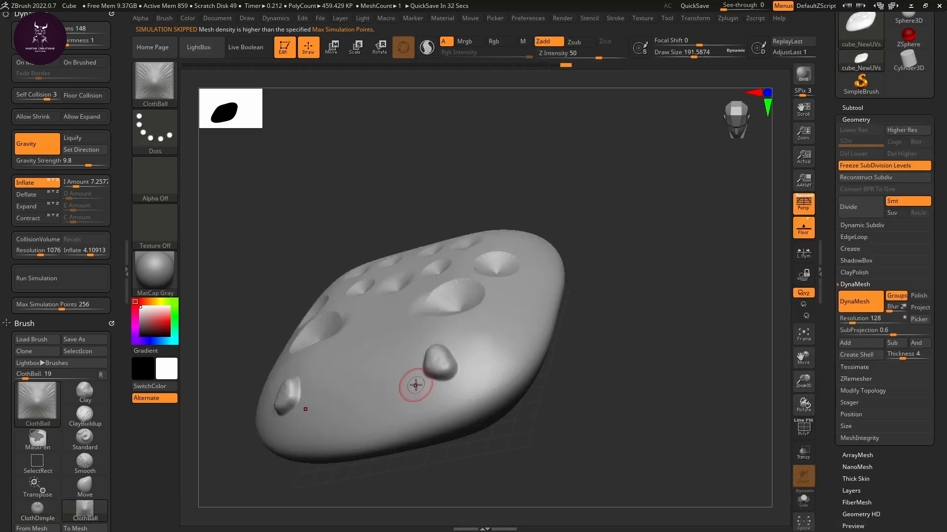
{"action": "left_click", "coordinate": [518, 310]}
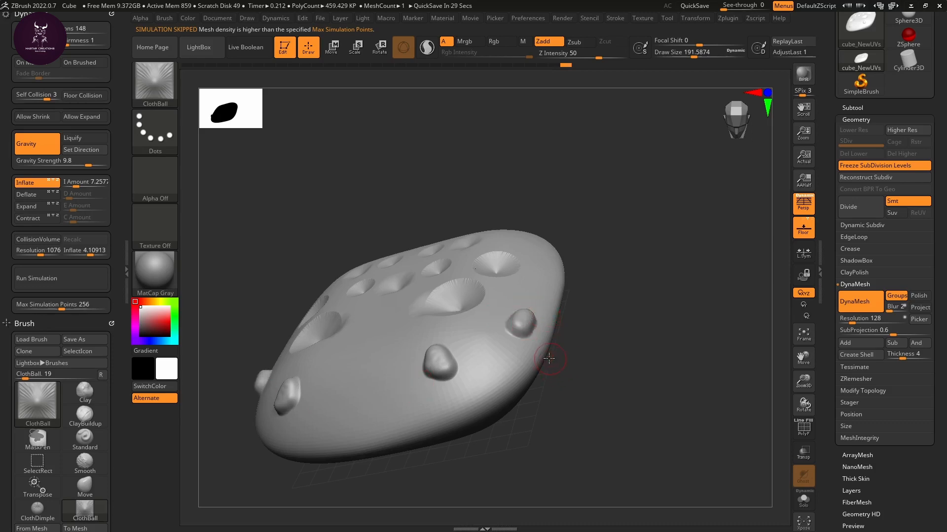
Step: Switch to the ClothFold brush and draw mirrored folds down the cushion's front side and across its surface
{"action": "key", "text": "b"}
{"action": "key", "text": "b"}
{"action": "key", "text": "c"}
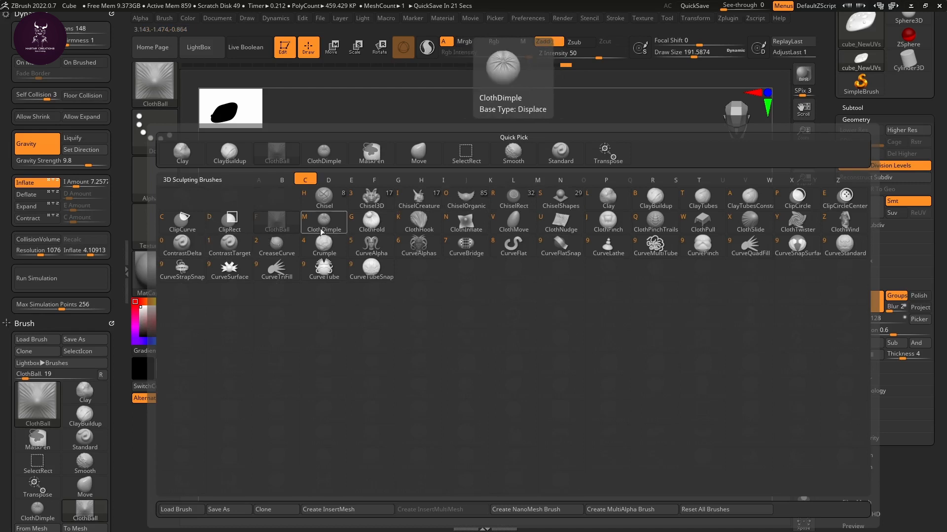
{"action": "left_click", "coordinate": [387, 224]}
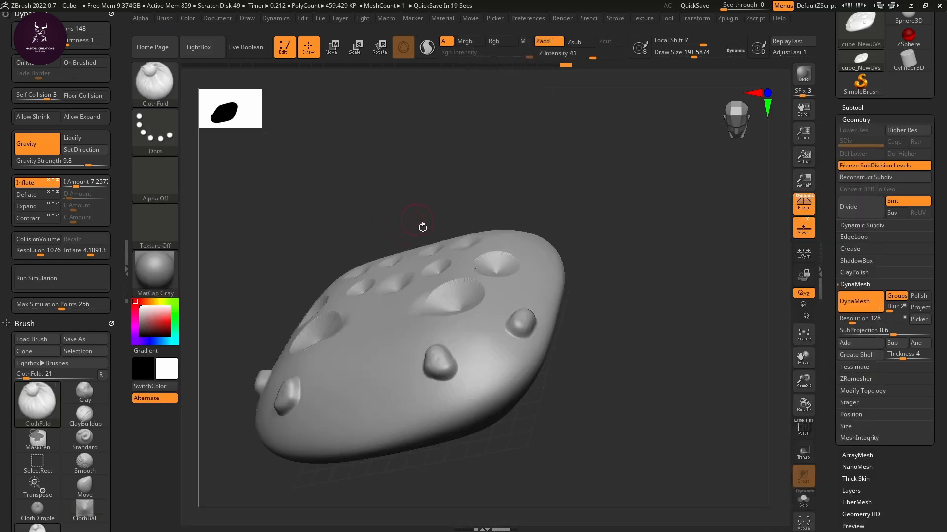
{"action": "left_click_drag", "start_coordinate": [384, 344], "coordinate": [390, 443]}
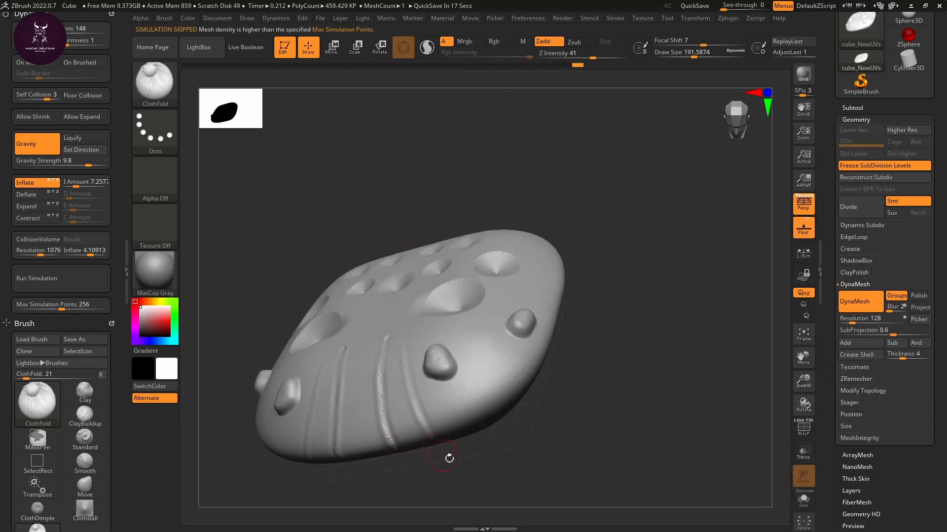
{"action": "mouse_move", "coordinate": [449, 458]}
{"action": "left_mouse_down"}
{"action": "mouse_move", "coordinate": [481, 443]}
{"action": "mouse_move", "coordinate": [477, 474]}
{"action": "mouse_move", "coordinate": [486, 438]}
{"action": "mouse_move", "coordinate": [412, 370]}
{"action": "left_mouse_up"}
{"action": "mouse_move", "coordinate": [422, 317]}
{"action": "left_mouse_down"}
{"action": "mouse_move", "coordinate": [345, 353]}
{"action": "mouse_move", "coordinate": [363, 281]}
{"action": "mouse_move", "coordinate": [459, 283]}
{"action": "mouse_move", "coordinate": [431, 355]}
{"action": "mouse_move", "coordinate": [427, 340]}
{"action": "mouse_move", "coordinate": [458, 334]}
{"action": "mouse_move", "coordinate": [429, 319]}
{"action": "mouse_move", "coordinate": [535, 264]}
{"action": "mouse_move", "coordinate": [515, 205]}
{"action": "mouse_move", "coordinate": [431, 171]}
{"action": "mouse_move", "coordinate": [393, 226]}
{"action": "mouse_move", "coordinate": [411, 212]}
{"action": "mouse_move", "coordinate": [414, 231]}
{"action": "mouse_move", "coordinate": [371, 291]}
{"action": "mouse_move", "coordinate": [266, 311]}
{"action": "mouse_move", "coordinate": [345, 405]}
{"action": "mouse_move", "coordinate": [473, 444]}
{"action": "mouse_move", "coordinate": [561, 408]}
{"action": "mouse_move", "coordinate": [562, 281]}
{"action": "left_mouse_up"}
Step: Raise the Draw Size to 541.61352, push large ClothFold folds into the cushion and smooth the surface
{"action": "key", "text": "s"}
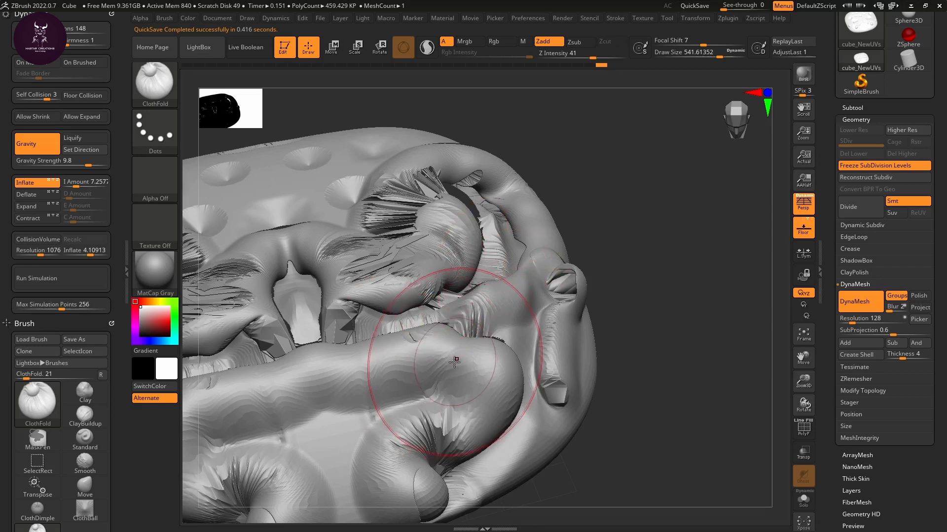
{"action": "mouse_move", "coordinate": [661, 380]}
{"action": "left_mouse_down"}
{"action": "mouse_move", "coordinate": [626, 298]}
{"action": "mouse_move", "coordinate": [636, 321]}
{"action": "mouse_move", "coordinate": [623, 317]}
{"action": "mouse_move", "coordinate": [537, 365]}
{"action": "mouse_move", "coordinate": [513, 512]}
{"action": "left_mouse_up"}
{"action": "mouse_move", "coordinate": [469, 262]}
{"action": "left_mouse_down"}
{"action": "mouse_move", "coordinate": [447, 269]}
{"action": "mouse_move", "coordinate": [476, 422]}
{"action": "mouse_move", "coordinate": [482, 278]}
{"action": "left_mouse_up"}
{"action": "mouse_move", "coordinate": [612, 286]}
{"action": "left_mouse_down", "text": "shift"}
{"action": "mouse_move", "coordinate": [503, 296]}
{"action": "mouse_move", "coordinate": [585, 326]}
{"action": "left_mouse_up", "text": "shift"}
{"action": "left_click_drag", "start_coordinate": [420, 423], "coordinate": [374, 377], "text": "shift"}
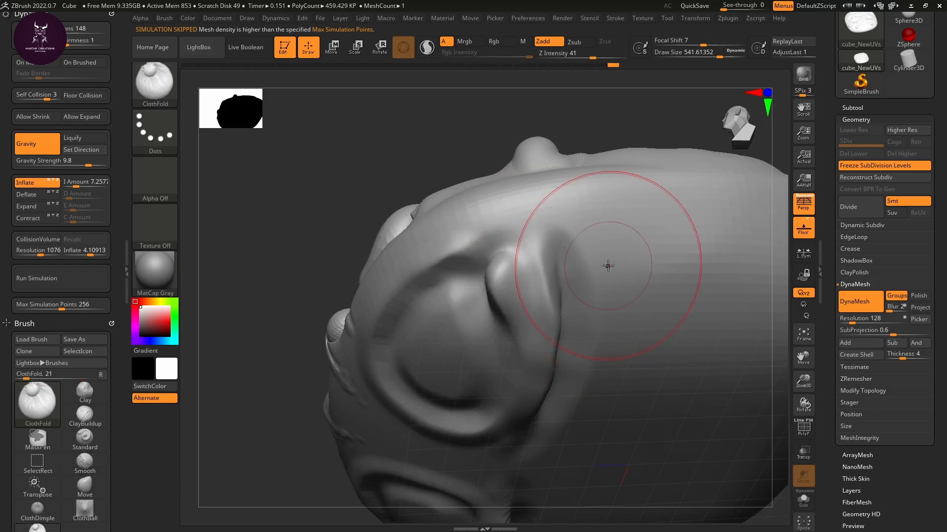
{"action": "key", "text": "b"}
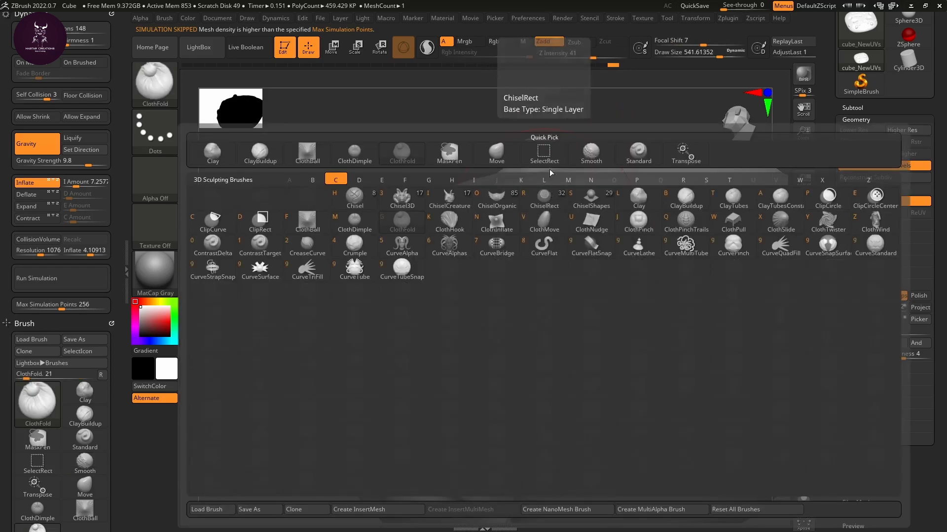
{"action": "key", "text": "Escape"}
{"action": "key", "text": "b"}
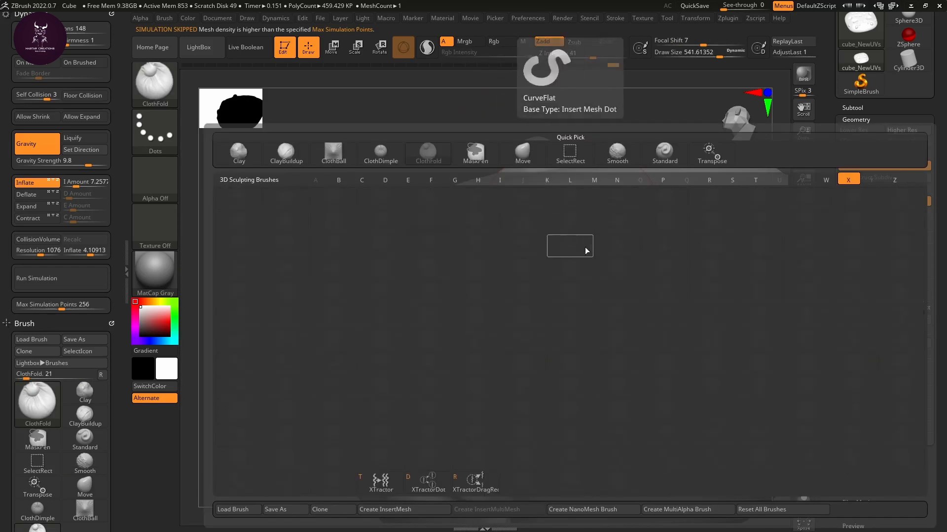
{"action": "key", "text": "b"}
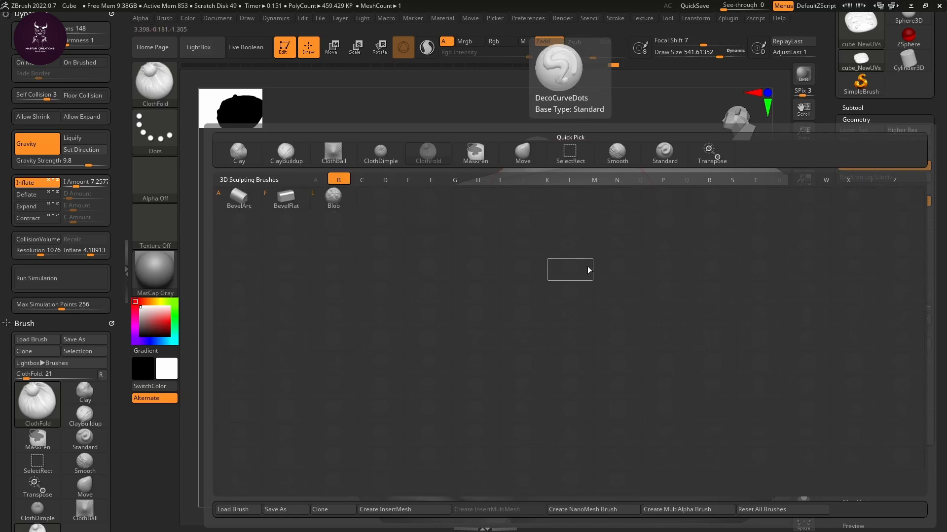
{"action": "key", "text": "Escape"}
Step: Switch to the ClothNudge brush and pull broad swirling folds across the cushion's smooth side
{"action": "key", "text": "b"}
{"action": "key", "text": "c"}
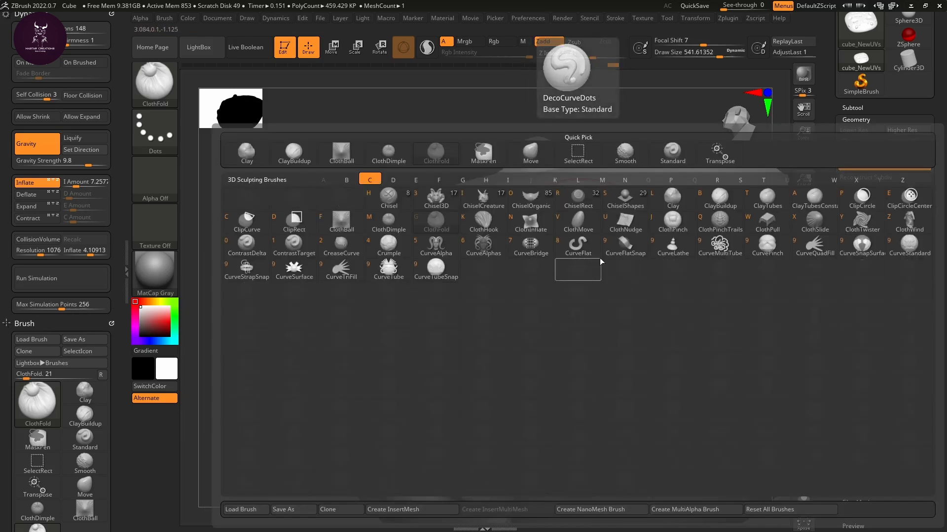
{"action": "left_click", "coordinate": [631, 226]}
{"action": "mouse_move", "coordinate": [650, 341]}
{"action": "left_mouse_down"}
{"action": "mouse_move", "coordinate": [734, 207]}
{"action": "mouse_move", "coordinate": [690, 276]}
{"action": "mouse_move", "coordinate": [760, 187]}
{"action": "mouse_move", "coordinate": [717, 351]}
{"action": "mouse_move", "coordinate": [647, 482]}
{"action": "left_mouse_up"}
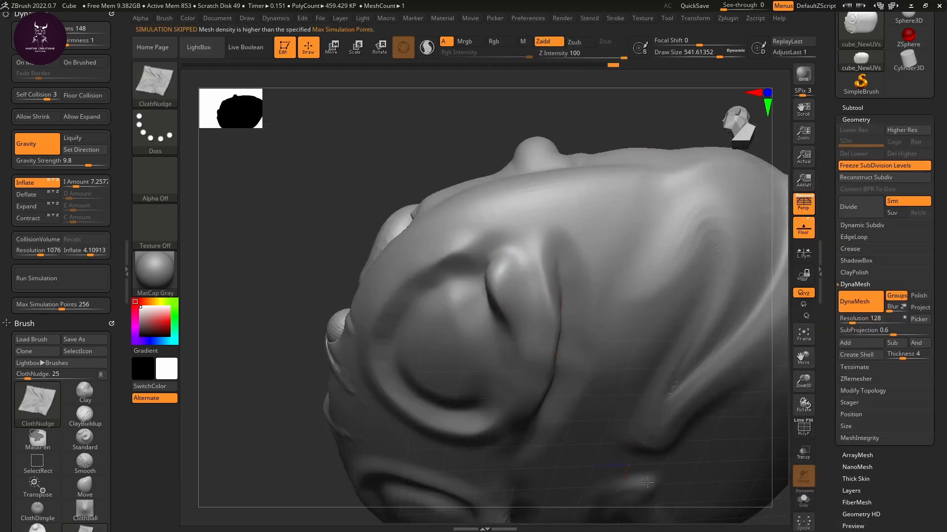
{"action": "mouse_move", "coordinate": [701, 331]}
{"action": "left_mouse_down"}
{"action": "mouse_move", "coordinate": [641, 276]}
{"action": "mouse_move", "coordinate": [493, 207]}
{"action": "mouse_move", "coordinate": [548, 414]}
{"action": "left_mouse_up"}
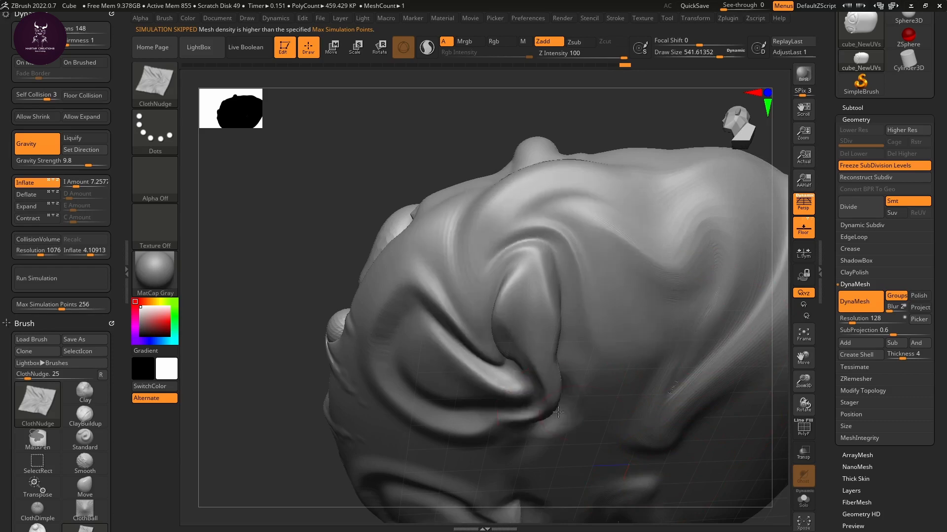
{"action": "mouse_move", "coordinate": [670, 264]}
{"action": "left_mouse_down"}
{"action": "mouse_move", "coordinate": [678, 220]}
{"action": "mouse_move", "coordinate": [567, 197]}
{"action": "mouse_move", "coordinate": [690, 276]}
{"action": "mouse_move", "coordinate": [650, 374]}
{"action": "left_mouse_up"}
{"action": "mouse_move", "coordinate": [409, 180]}
{"action": "left_mouse_down"}
{"action": "mouse_move", "coordinate": [344, 110]}
{"action": "mouse_move", "coordinate": [617, 299]}
{"action": "left_mouse_up"}
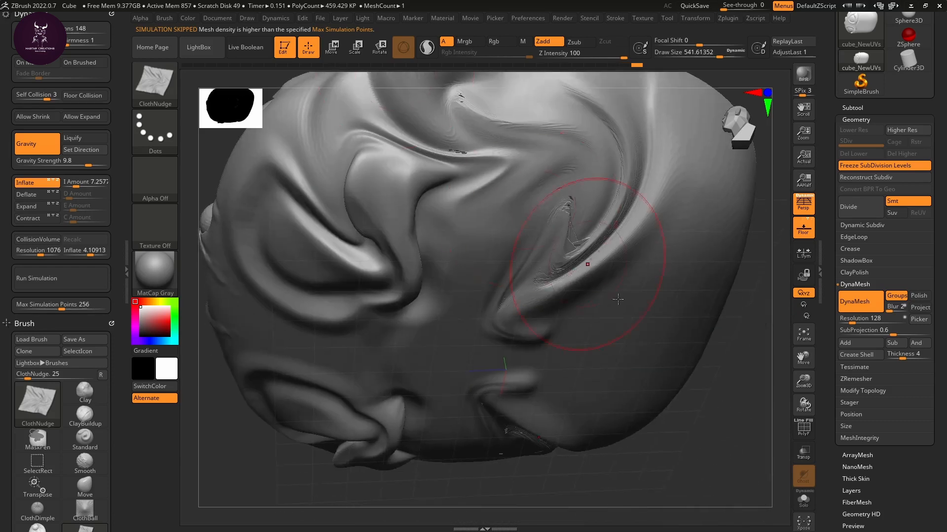
Step: Nudge more long, curved folds through the swirled side of the cushion with ClothNudge
{"action": "left_click_drag", "start_coordinate": [735, 422], "coordinate": [697, 360]}
{"action": "left_click_drag", "start_coordinate": [332, 416], "coordinate": [476, 271]}
{"action": "mouse_move", "coordinate": [564, 224]}
{"action": "left_mouse_down"}
{"action": "mouse_move", "coordinate": [631, 163]}
{"action": "mouse_move", "coordinate": [656, 256]}
{"action": "mouse_move", "coordinate": [436, 232]}
{"action": "mouse_move", "coordinate": [507, 202]}
{"action": "mouse_move", "coordinate": [542, 157]}
{"action": "mouse_move", "coordinate": [419, 207]}
{"action": "mouse_move", "coordinate": [640, 345]}
{"action": "mouse_move", "coordinate": [685, 464]}
{"action": "mouse_move", "coordinate": [486, 529]}
{"action": "left_mouse_up"}
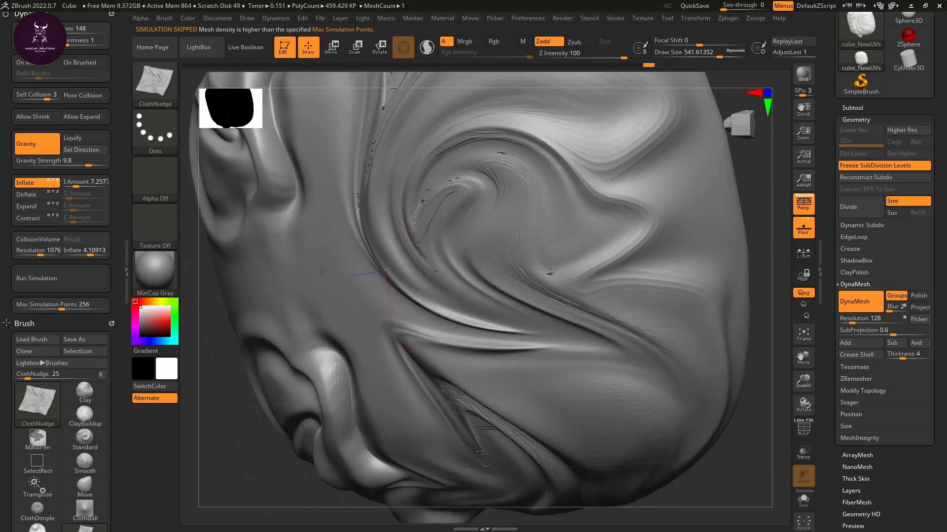
{"action": "mouse_move", "coordinate": [345, 315]}
{"action": "left_mouse_down"}
{"action": "mouse_move", "coordinate": [468, 316]}
{"action": "mouse_move", "coordinate": [690, 444]}
{"action": "left_mouse_up"}
{"action": "mouse_move", "coordinate": [518, 249]}
{"action": "left_mouse_down"}
{"action": "mouse_move", "coordinate": [641, 227]}
{"action": "mouse_move", "coordinate": [730, 335]}
{"action": "left_mouse_up"}
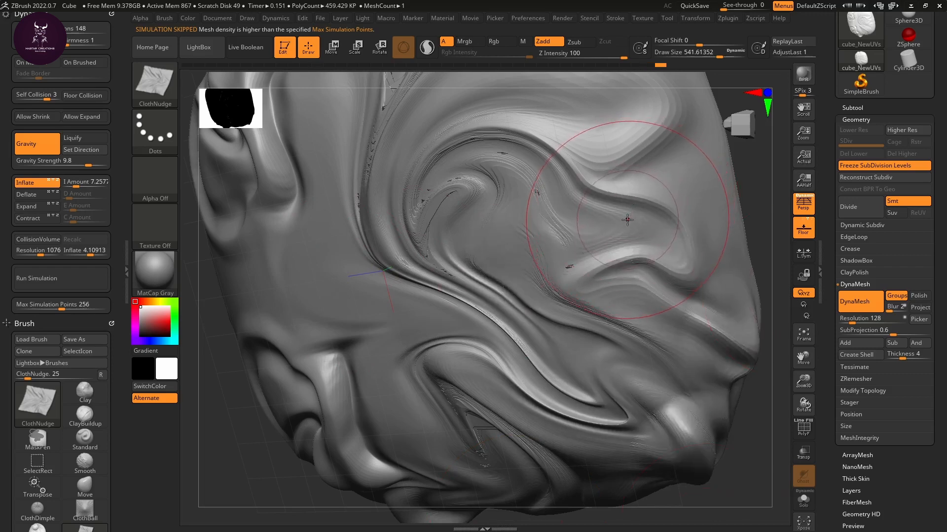
Step: Delete the cube_NewUVs subtool and accept that the operation cannot be undone
{"action": "left_click_drag", "start_coordinate": [826, 89], "coordinate": [829, 183]}
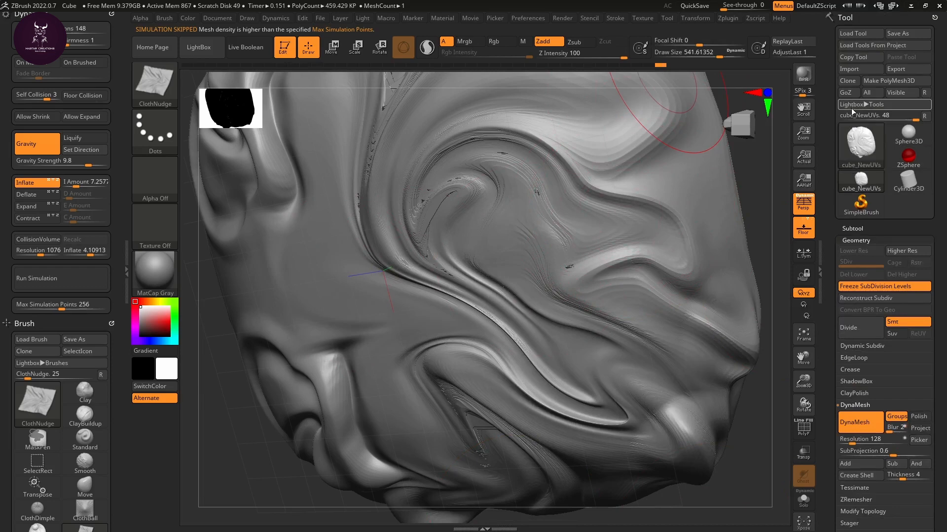
{"action": "left_click", "coordinate": [850, 228]}
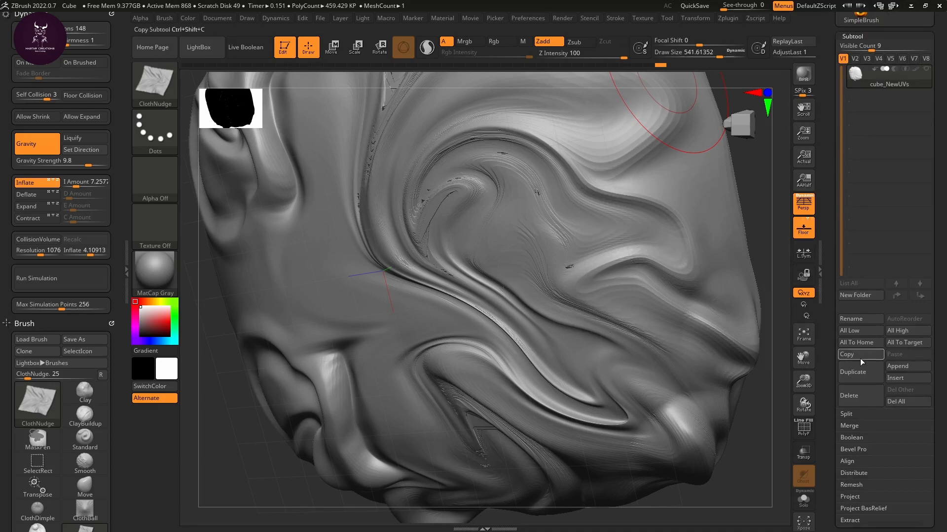
{"action": "left_click", "coordinate": [853, 395]}
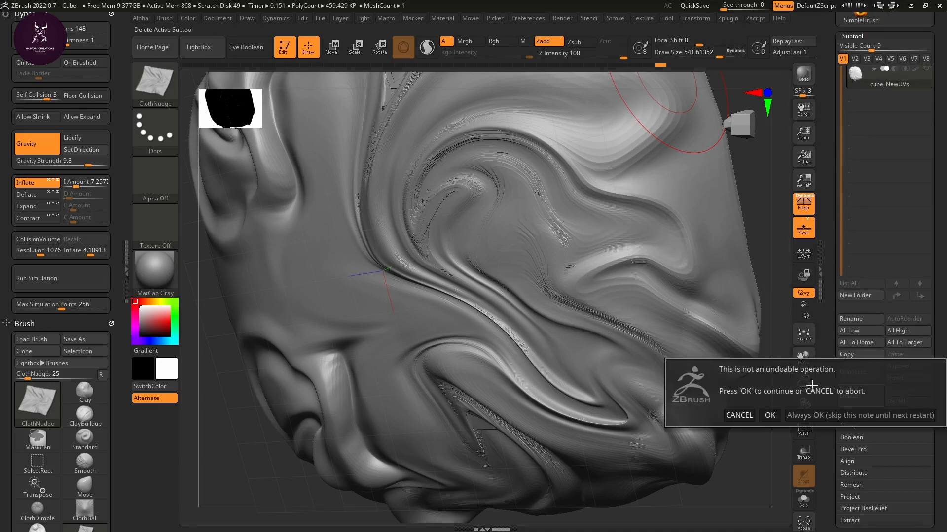
{"action": "left_click", "coordinate": [770, 415]}
{"action": "left_click_drag", "start_coordinate": [626, 226], "coordinate": [507, 191]}
Step: Open the Male.ZPR project from LightBox without saving the changes to the current project
{"action": "left_click", "coordinate": [153, 48]}
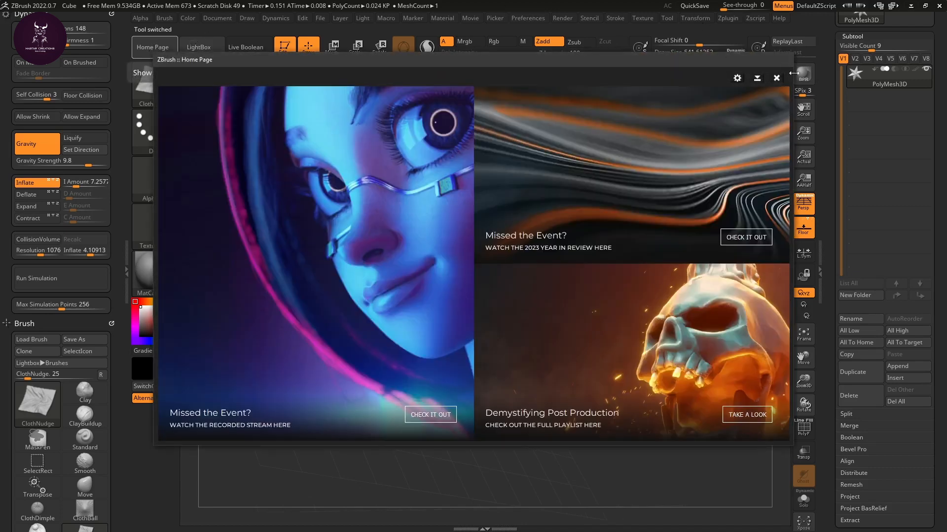
{"action": "left_click", "coordinate": [775, 79]}
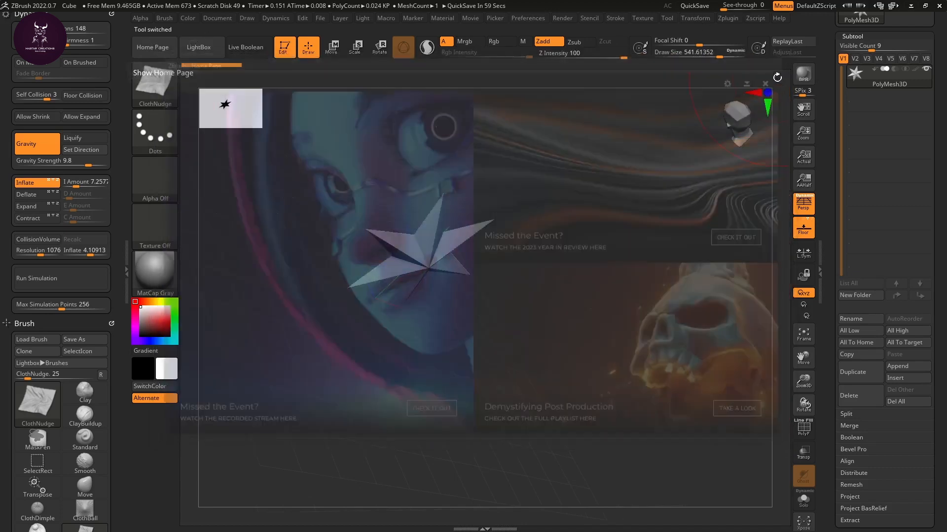
{"action": "left_click", "coordinate": [199, 50]}
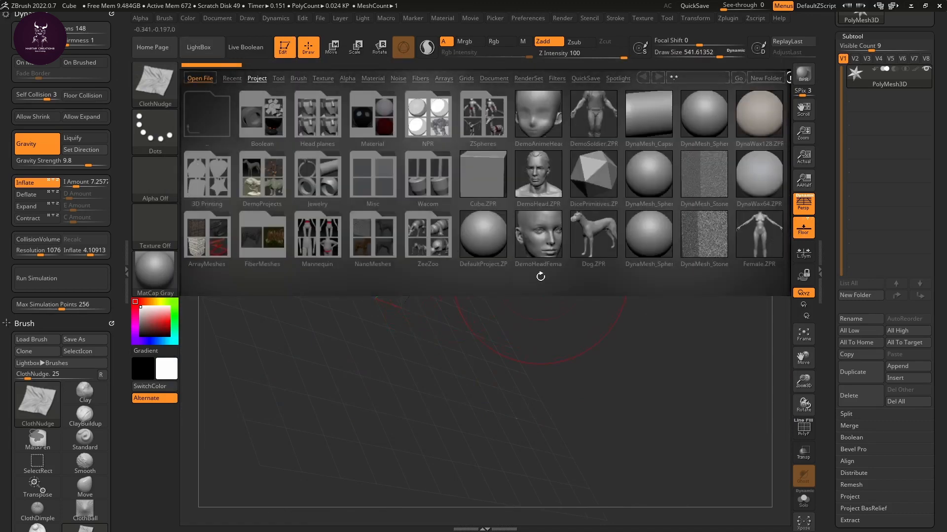
{"action": "left_click_drag", "start_coordinate": [539, 277], "coordinate": [469, 270]}
{"action": "double_click", "coordinate": [609, 173]}
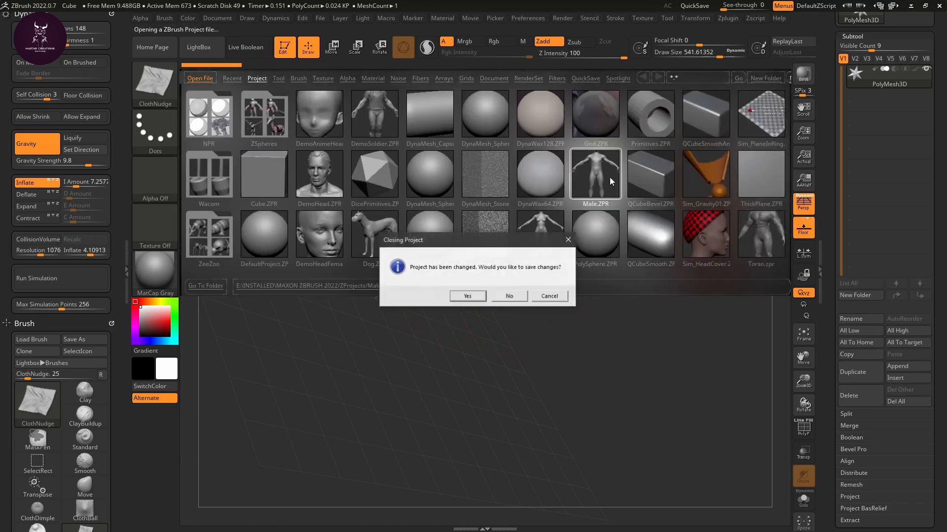
{"action": "left_click", "coordinate": [508, 297]}
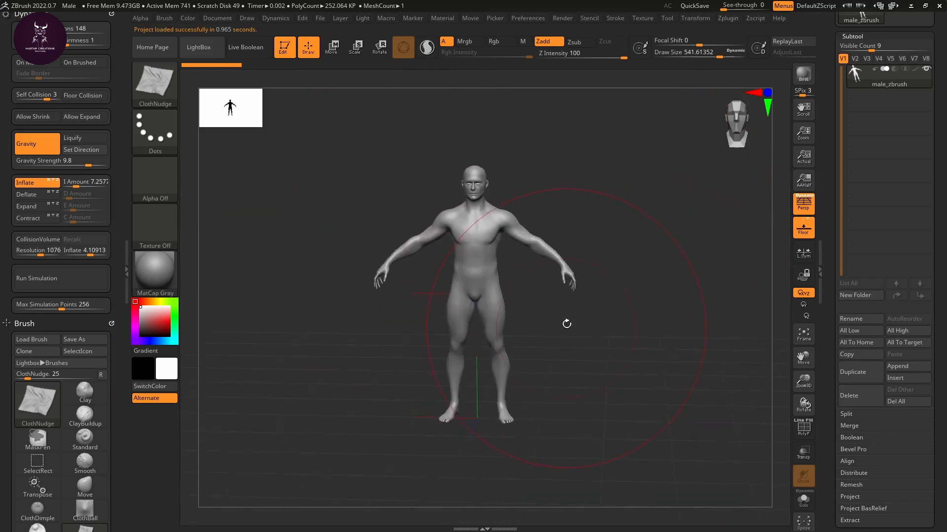
Step: Try a ClothNudge stroke on the male figure's torso with Inflate active, waiting for the program to respond
{"action": "right_click_drag", "start_coordinate": [566, 324], "coordinate": [630, 364], "text": "alt"}
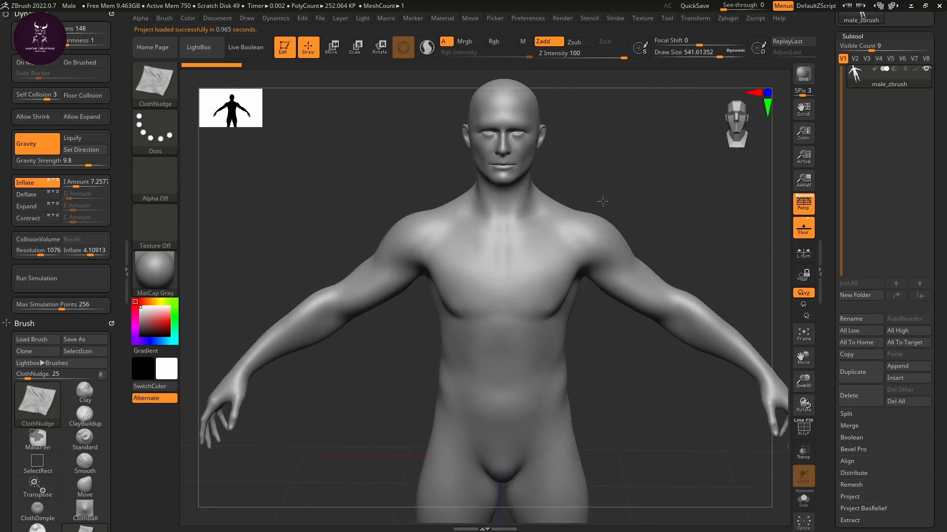
{"action": "left_click_drag", "start_coordinate": [555, 282], "coordinate": [552, 271]}
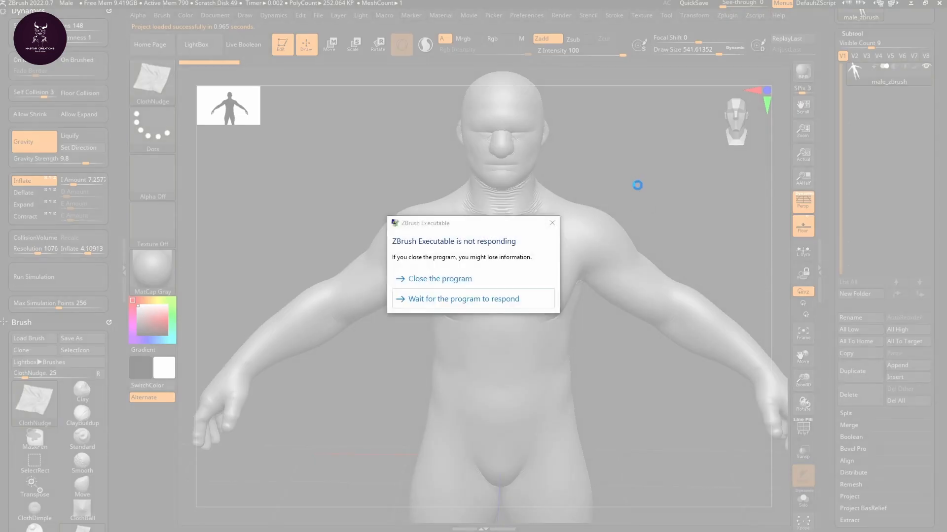
{"action": "left_click", "coordinate": [473, 299]}
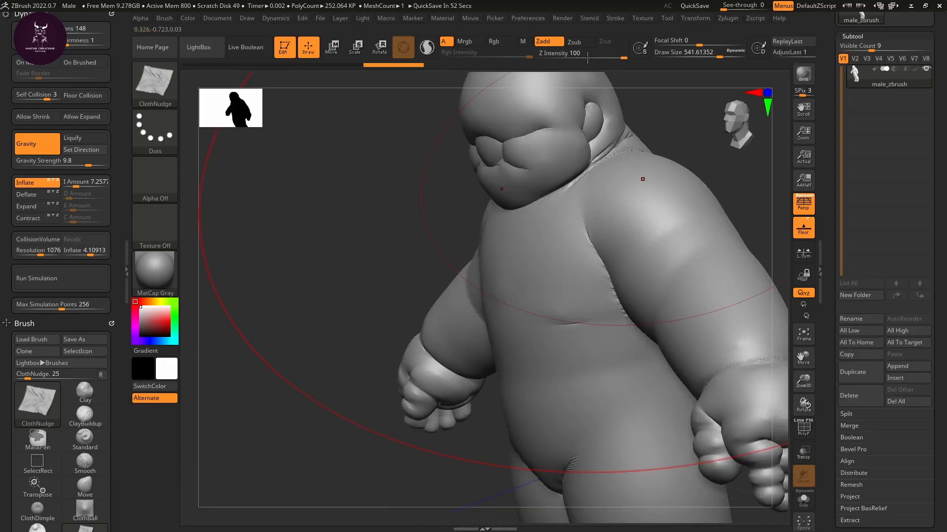
Step: Reduce the Draw Size to 11.69084 and check the inflated figure from the front
{"action": "left_click", "coordinate": [689, 53]}
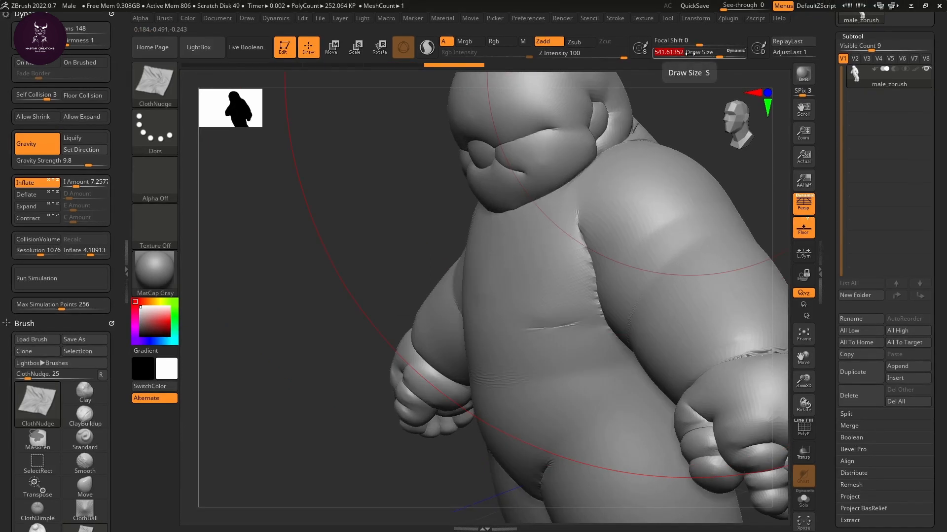
{"action": "left_click_drag", "start_coordinate": [688, 54], "coordinate": [683, 57]}
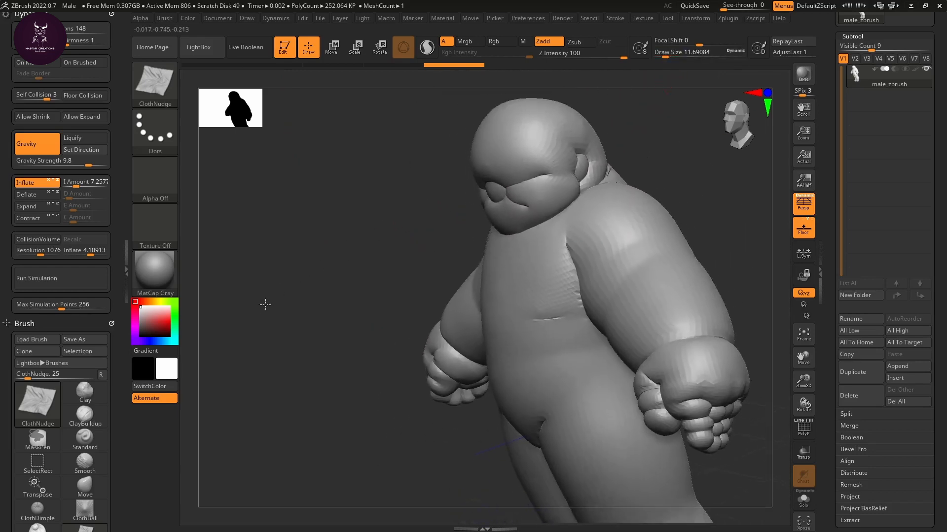
{"action": "left_click_drag", "start_coordinate": [332, 315], "coordinate": [364, 309]}
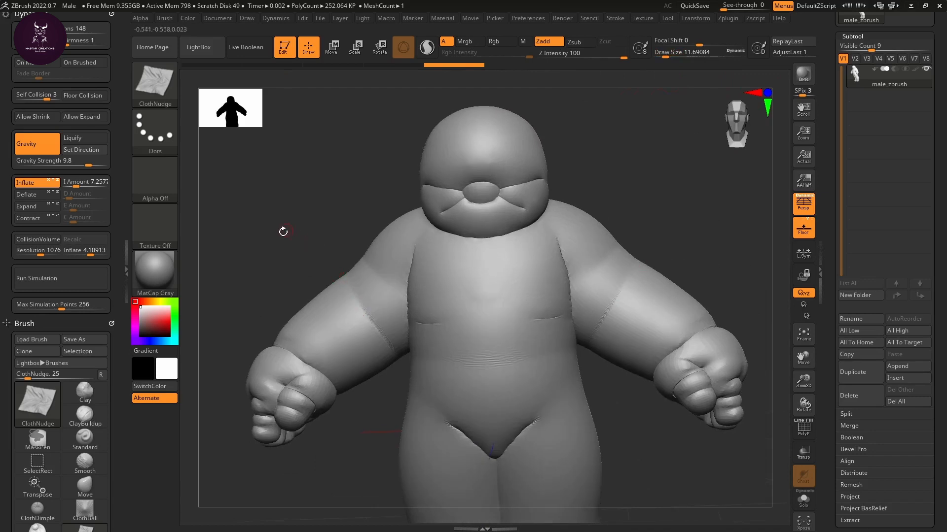
{"action": "mouse_move", "coordinate": [283, 232]}
{"action": "left_mouse_down", "text": "alt"}
{"action": "mouse_move", "coordinate": [308, 211]}
{"action": "mouse_move", "coordinate": [275, 236]}
{"action": "left_mouse_up", "text": "alt"}
{"action": "left_click_drag", "start_coordinate": [665, 184], "coordinate": [701, 161], "text": "alt"}
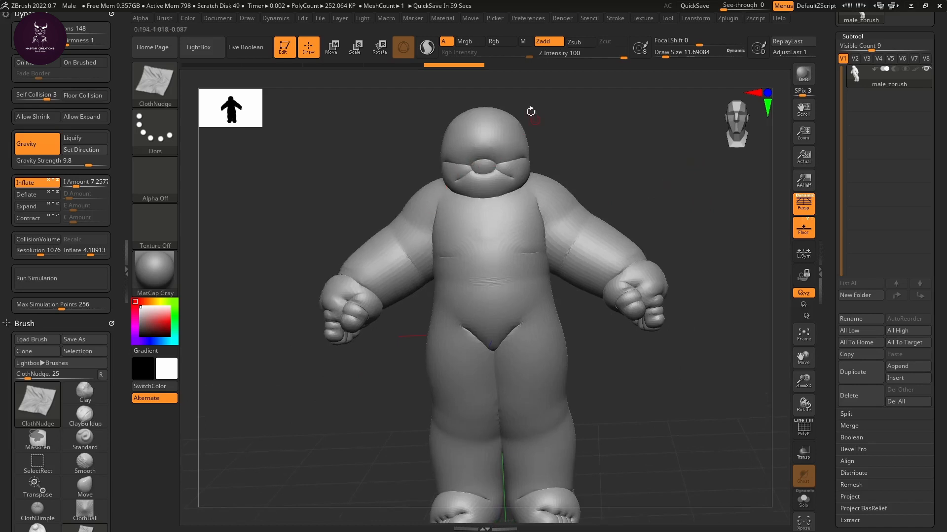
Step: Step back through the undo history to the original male figure before the cloth stroke
{"action": "mouse_move", "coordinate": [426, 67]}
{"action": "left_mouse_down"}
{"action": "mouse_move", "coordinate": [282, 78]}
{"action": "mouse_move", "coordinate": [227, 94]}
{"action": "mouse_move", "coordinate": [484, 105]}
{"action": "mouse_move", "coordinate": [302, 109]}
{"action": "mouse_move", "coordinate": [306, 125]}
{"action": "mouse_move", "coordinate": [454, 134]}
{"action": "mouse_move", "coordinate": [166, 151]}
{"action": "mouse_move", "coordinate": [528, 131]}
{"action": "mouse_move", "coordinate": [223, 129]}
{"action": "mouse_move", "coordinate": [268, 140]}
{"action": "mouse_move", "coordinate": [457, 143]}
{"action": "left_mouse_up"}
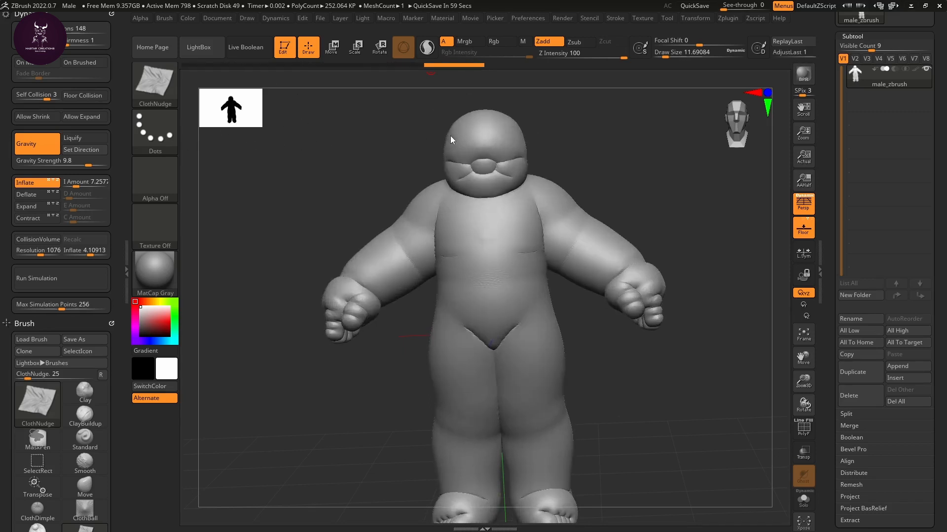
{"action": "mouse_move", "coordinate": [451, 135]}
{"action": "left_mouse_down"}
{"action": "mouse_move", "coordinate": [343, 144]}
{"action": "mouse_move", "coordinate": [272, 171]}
{"action": "mouse_move", "coordinate": [221, 166]}
{"action": "left_mouse_up"}
{"action": "left_click_drag", "start_coordinate": [523, 148], "coordinate": [642, 173]}
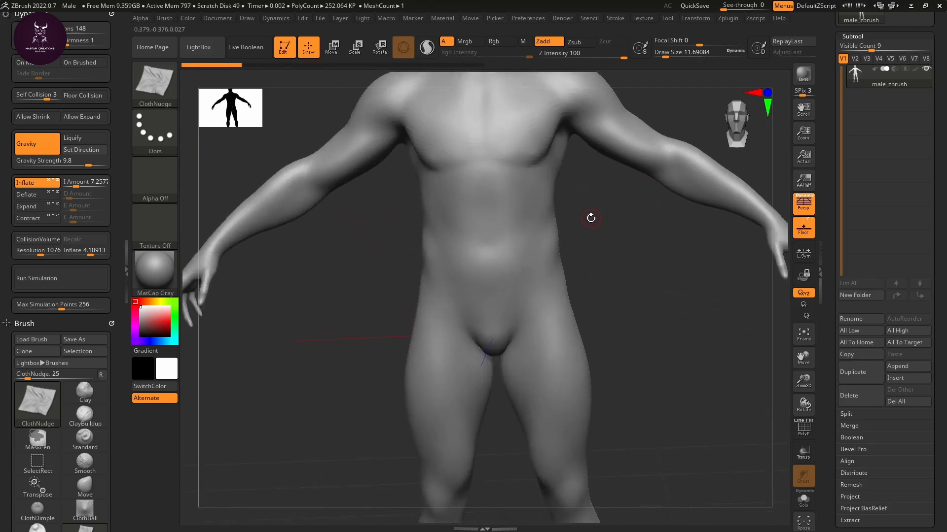
Step: Switch to the Move brush and turn off the perspective display for the male figure
{"action": "key", "text": "b"}
{"action": "key", "text": "m"}
{"action": "key", "text": "v"}
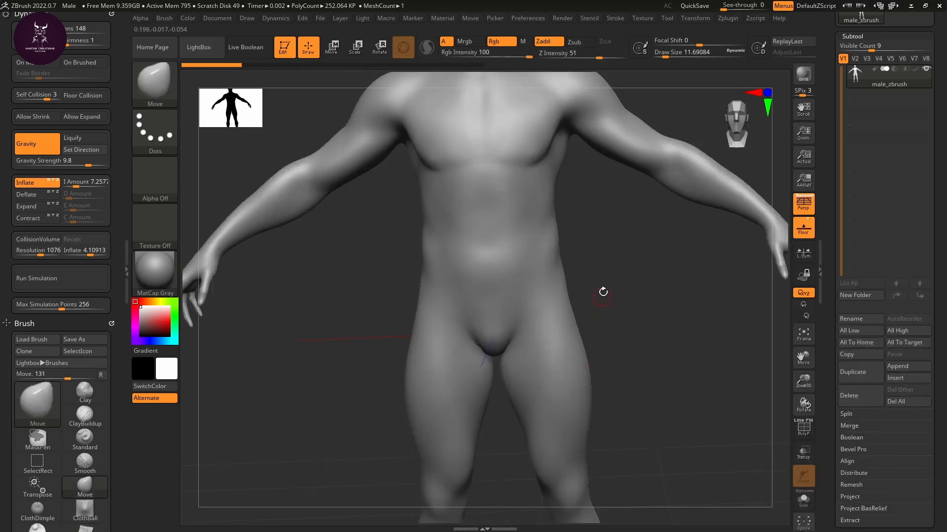
{"action": "left_click_drag", "start_coordinate": [652, 266], "coordinate": [636, 348], "text": "alt"}
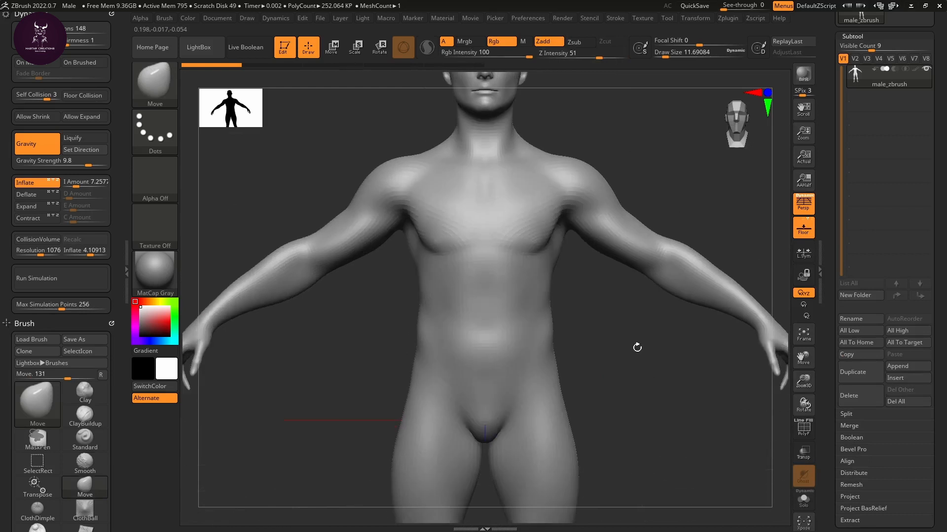
{"action": "left_click", "coordinate": [803, 203]}
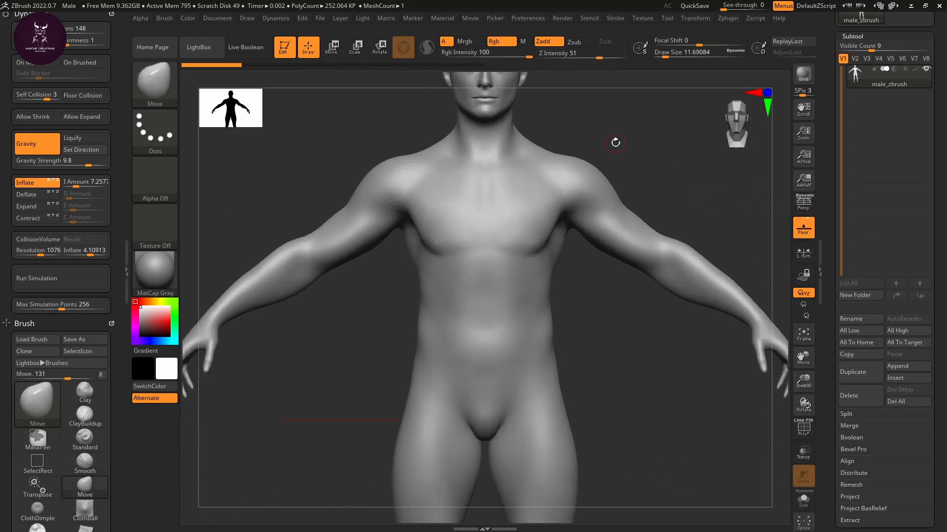
{"action": "key", "text": "ctrl+shift"}
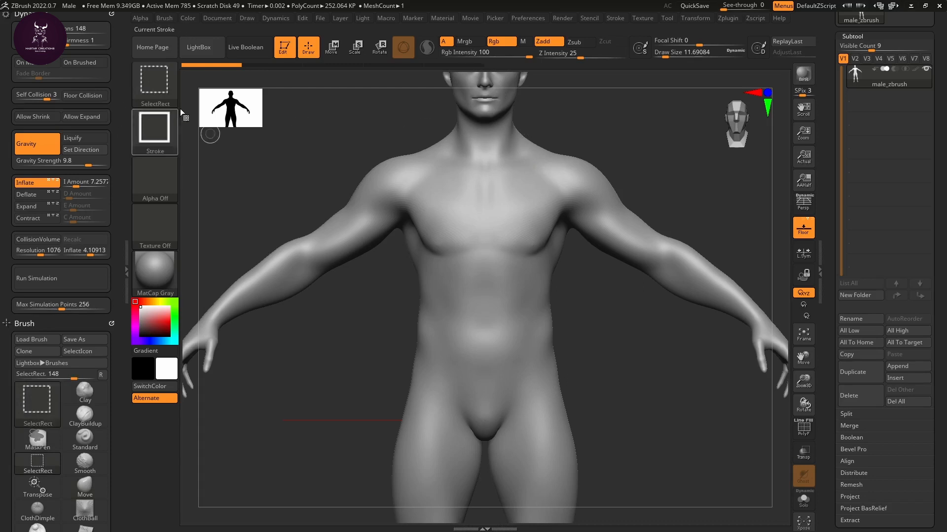
{"action": "left_click", "coordinate": [158, 87], "text": "ctrl+shift"}
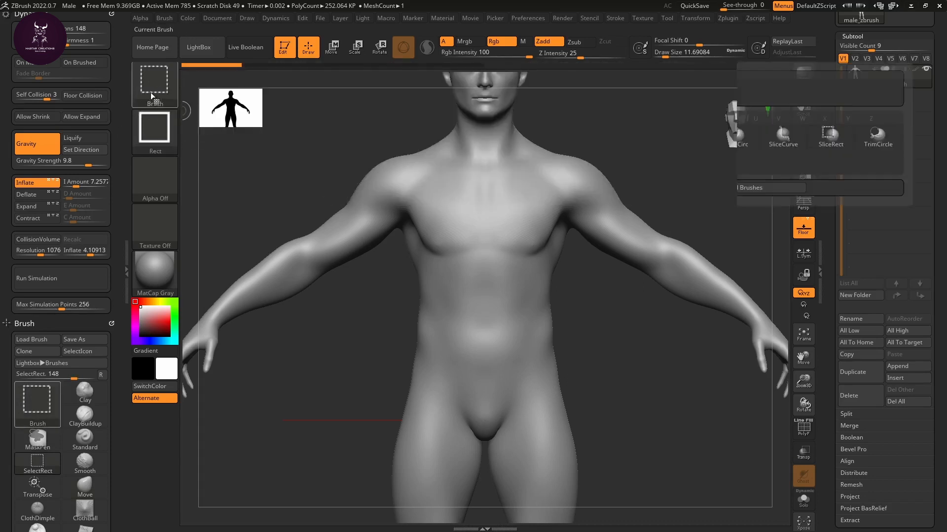
{"action": "left_click", "coordinate": [158, 91], "text": "ctrl+shift"}
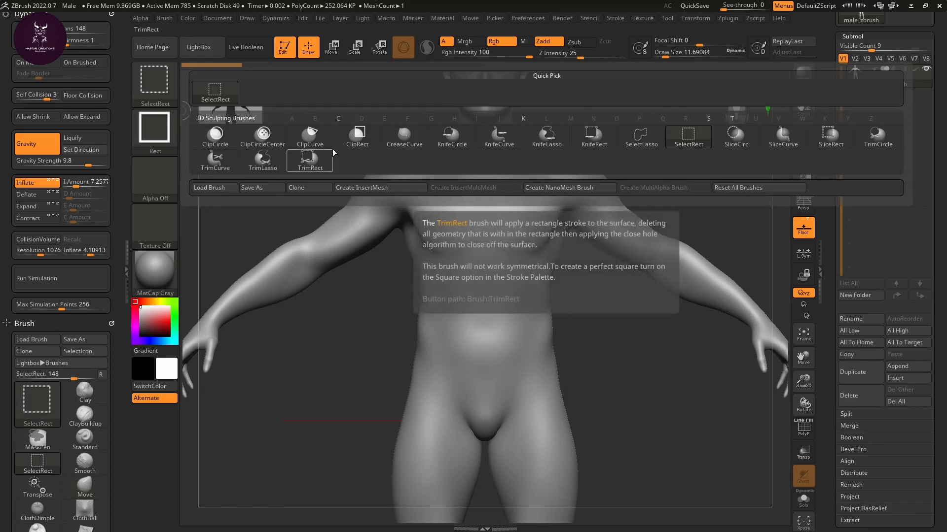
{"action": "key", "text": "ctrl"}
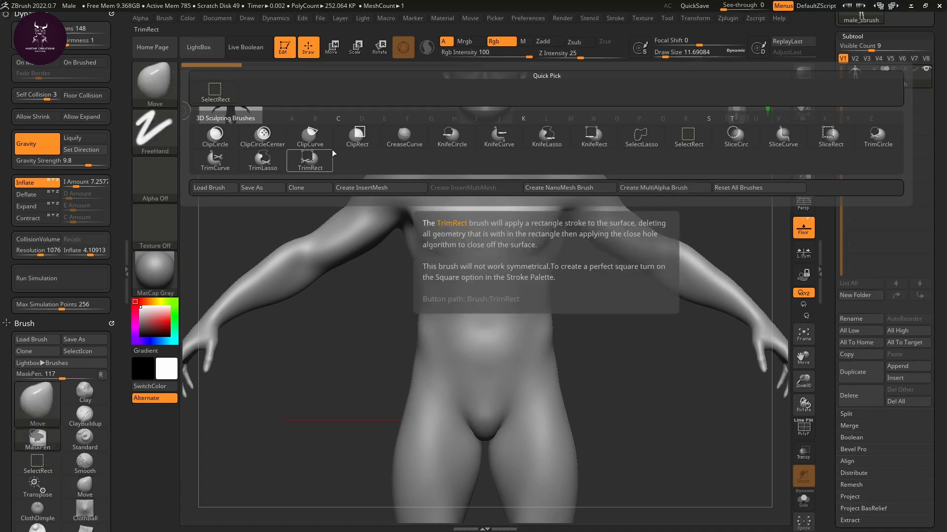
Step: Set the masking brush to MaskLasso and mask a symmetrical tank-top shape over the torso with armholes, neckline and waist hem
{"action": "left_click", "coordinate": [156, 96], "text": "ctrl"}
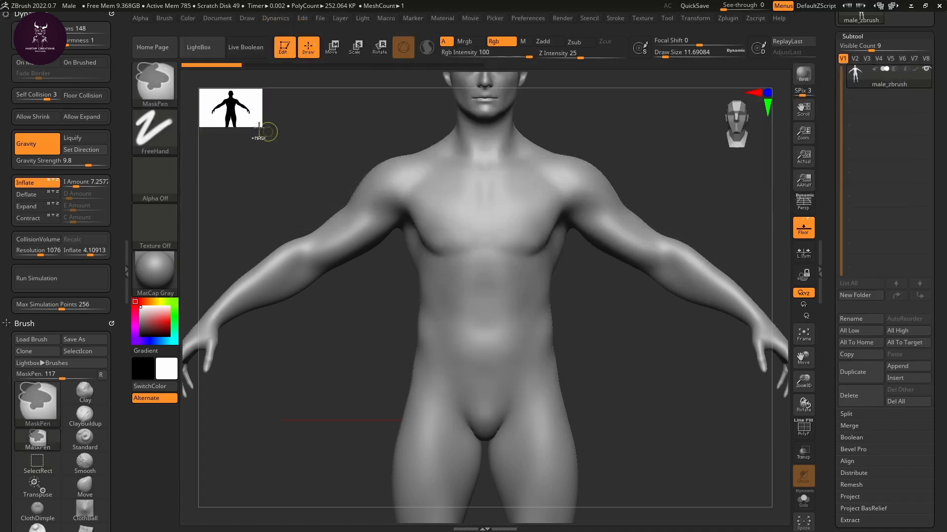
{"action": "left_click", "coordinate": [157, 84], "text": "ctrl"}
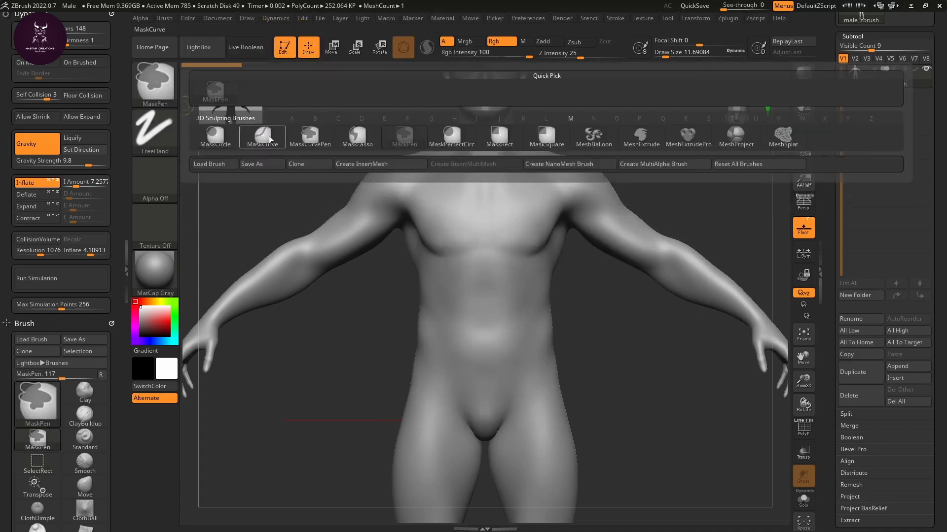
{"action": "left_click", "coordinate": [363, 138], "text": "ctrl"}
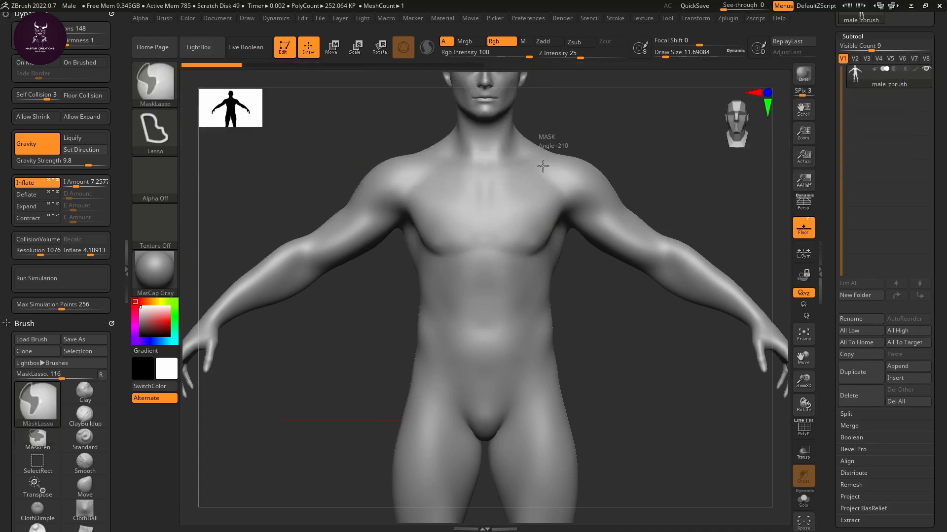
{"action": "mouse_move", "coordinate": [558, 142]}
{"action": "left_mouse_down", "text": "ctrl"}
{"action": "mouse_move", "coordinate": [528, 207]}
{"action": "mouse_move", "coordinate": [535, 247]}
{"action": "mouse_move", "coordinate": [569, 274]}
{"action": "left_mouse_up", "text": "ctrl"}
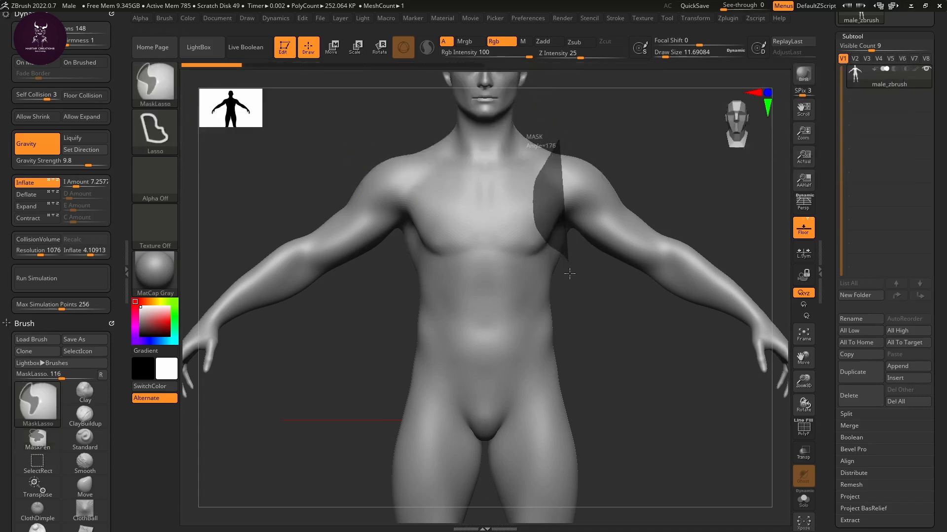
{"action": "mouse_move", "coordinate": [575, 308]}
{"action": "left_mouse_down", "text": "ctrl"}
{"action": "mouse_move", "coordinate": [573, 379]}
{"action": "mouse_move", "coordinate": [547, 389]}
{"action": "mouse_move", "coordinate": [484, 376]}
{"action": "mouse_move", "coordinate": [479, 143]}
{"action": "mouse_move", "coordinate": [512, 126]}
{"action": "mouse_move", "coordinate": [584, 135]}
{"action": "left_mouse_up", "text": "ctrl"}
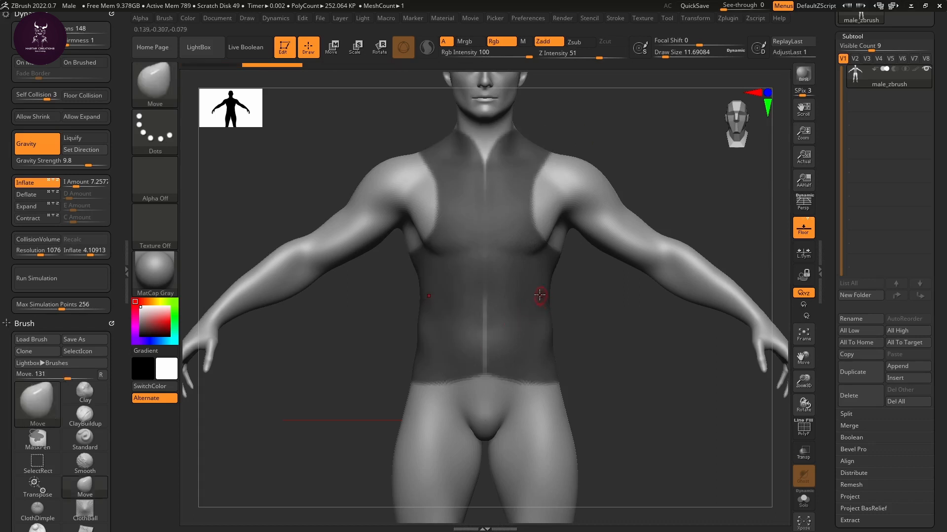
{"action": "mouse_move", "coordinate": [562, 148]}
{"action": "left_mouse_down", "text": "ctrl"}
{"action": "mouse_move", "coordinate": [560, 118]}
{"action": "mouse_move", "coordinate": [523, 158]}
{"action": "mouse_move", "coordinate": [481, 175]}
{"action": "mouse_move", "coordinate": [497, 366]}
{"action": "mouse_move", "coordinate": [581, 360]}
{"action": "mouse_move", "coordinate": [571, 254]}
{"action": "mouse_move", "coordinate": [535, 233]}
{"action": "mouse_move", "coordinate": [545, 127]}
{"action": "left_mouse_up", "text": "ctrl"}
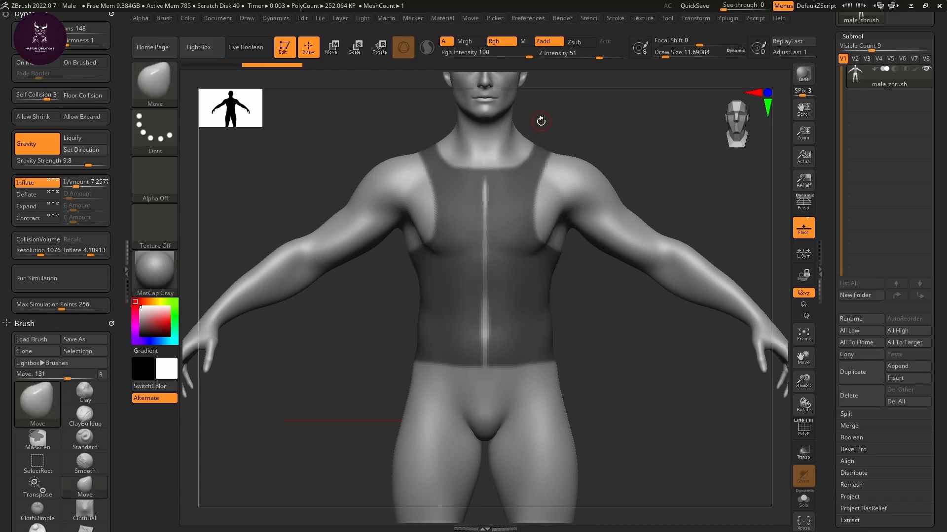
Step: Change the masking brush to MaskPen and fill the unmasked strip down the front centre of the tank-top mask
{"action": "mouse_move", "coordinate": [674, 388]}
{"action": "left_mouse_down"}
{"action": "mouse_move", "coordinate": [616, 369]}
{"action": "mouse_move", "coordinate": [662, 367]}
{"action": "mouse_move", "coordinate": [660, 377]}
{"action": "left_mouse_up"}
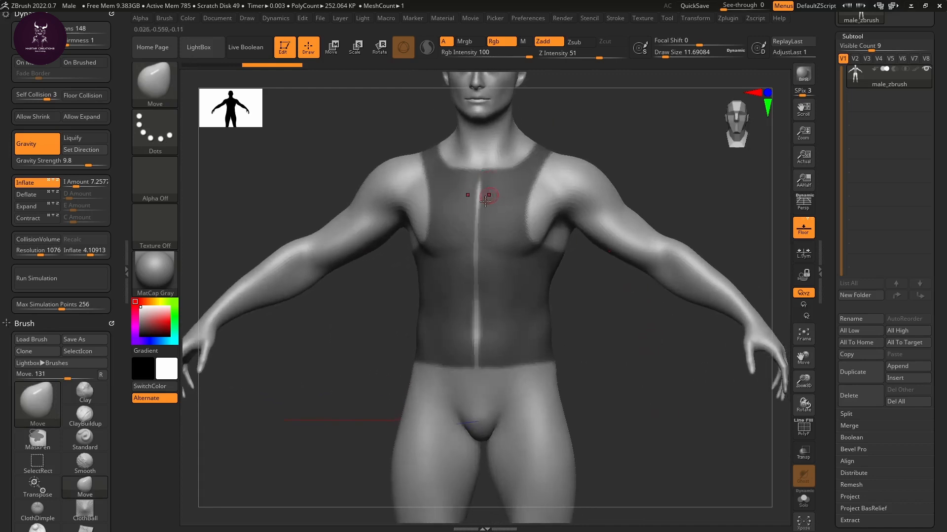
{"action": "key", "text": "ctrl"}
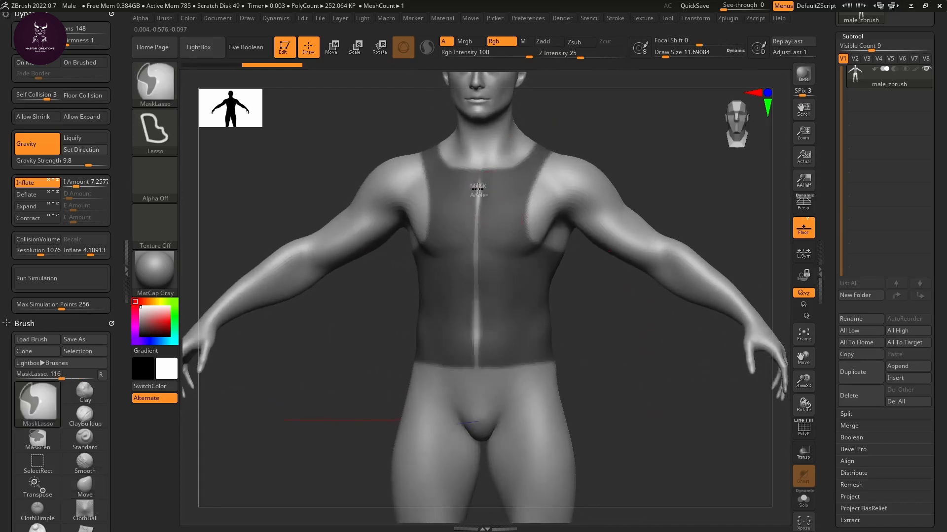
{"action": "key", "text": "ctrl"}
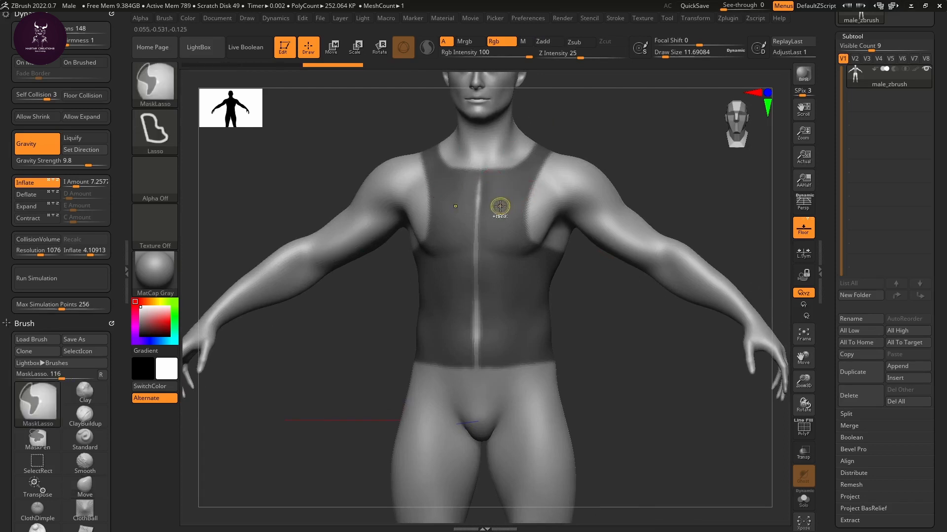
{"action": "left_click", "coordinate": [157, 99]}
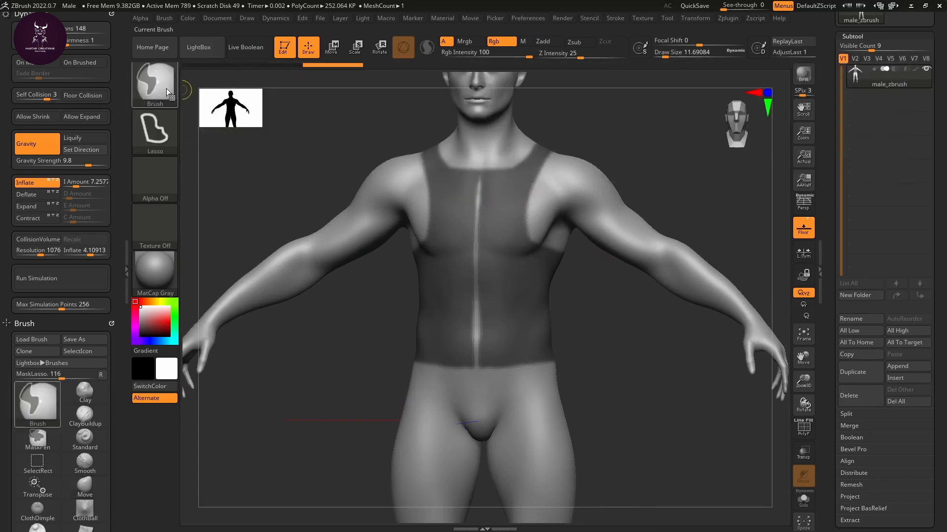
{"action": "left_click", "coordinate": [167, 88]}
{"action": "mouse_move", "coordinate": [266, 94]}
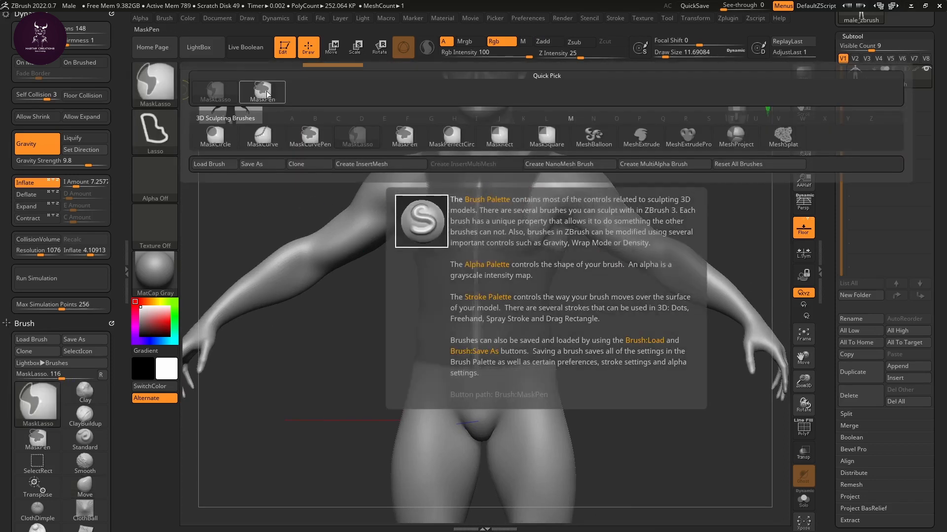
{"action": "left_click", "coordinate": [269, 91]}
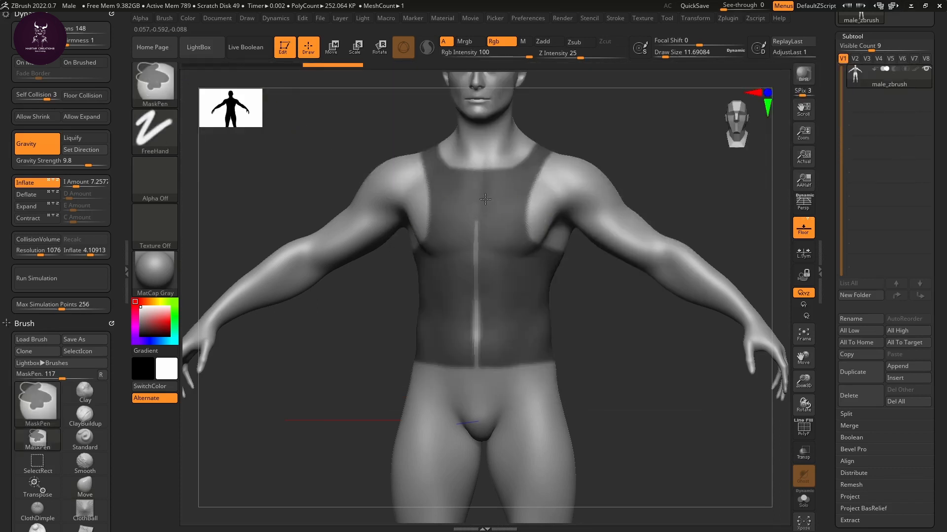
{"action": "left_click_drag", "start_coordinate": [457, 280], "coordinate": [453, 324], "text": "ctrl"}
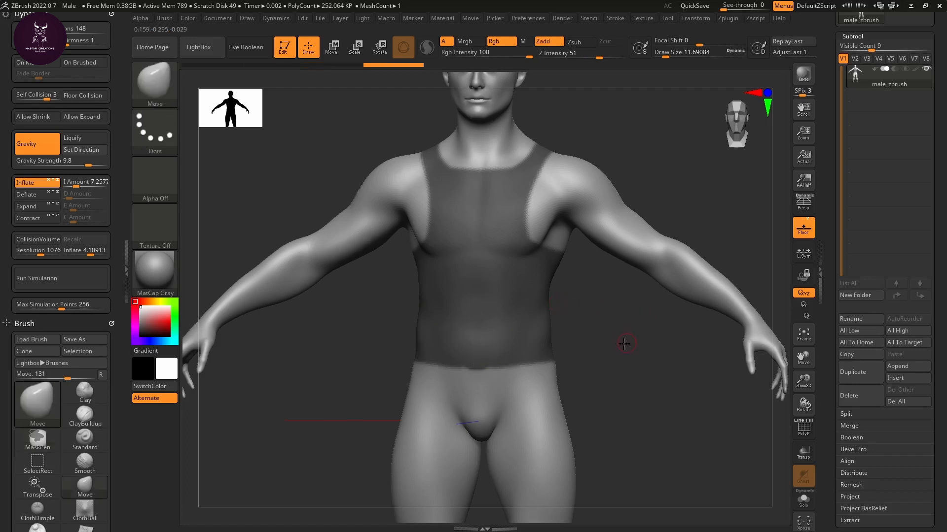
Step: Fill the unmasked strip down the centre of the back with MaskPen and return to the Move brush
{"action": "left_click_drag", "start_coordinate": [678, 344], "coordinate": [543, 339]}
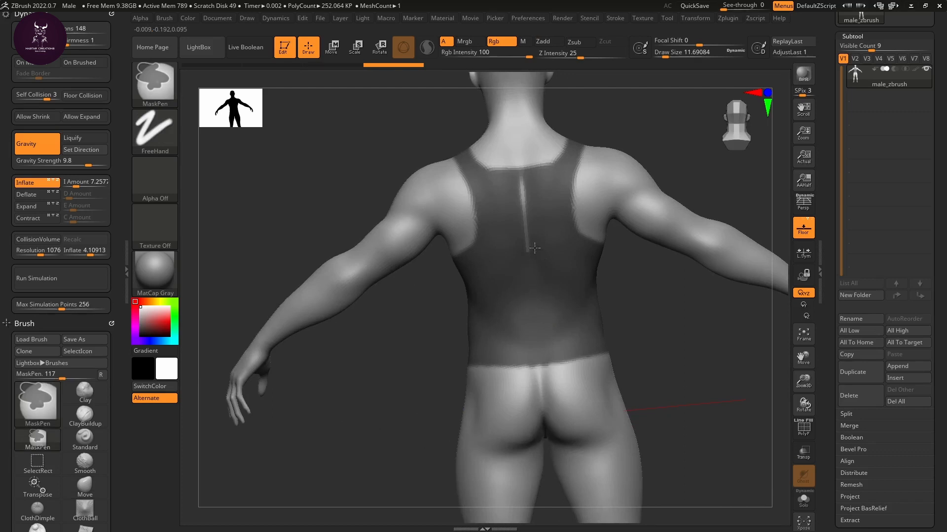
{"action": "key", "text": "b"}
{"action": "key", "text": "m"}
{"action": "key", "text": "v"}
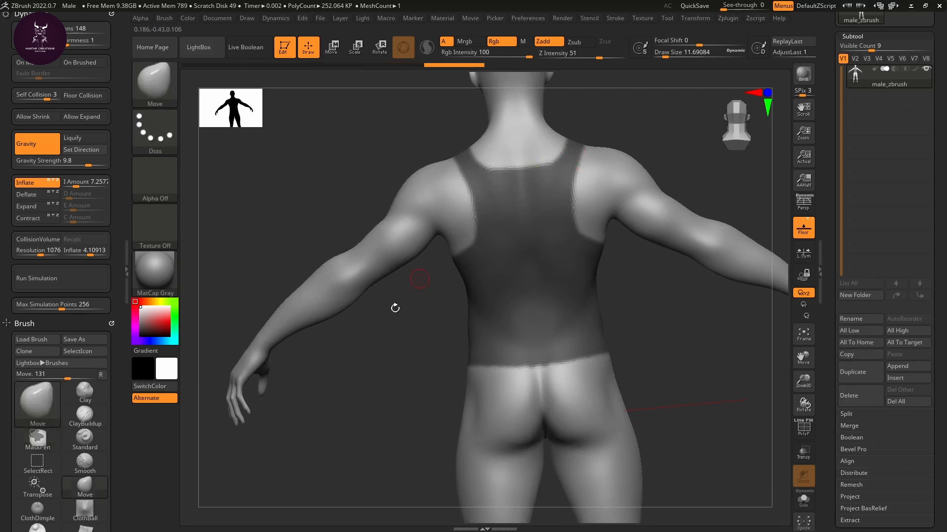
Step: Erase the mask over the upper chest to form a deep scoop neckline and clean up the front shoulder straps
{"action": "mouse_move", "coordinate": [401, 335]}
{"action": "left_mouse_down"}
{"action": "mouse_move", "coordinate": [636, 198]}
{"action": "mouse_move", "coordinate": [693, 152]}
{"action": "mouse_move", "coordinate": [661, 192]}
{"action": "mouse_move", "coordinate": [567, 205]}
{"action": "left_mouse_up"}
{"action": "key", "text": "ctrl"}
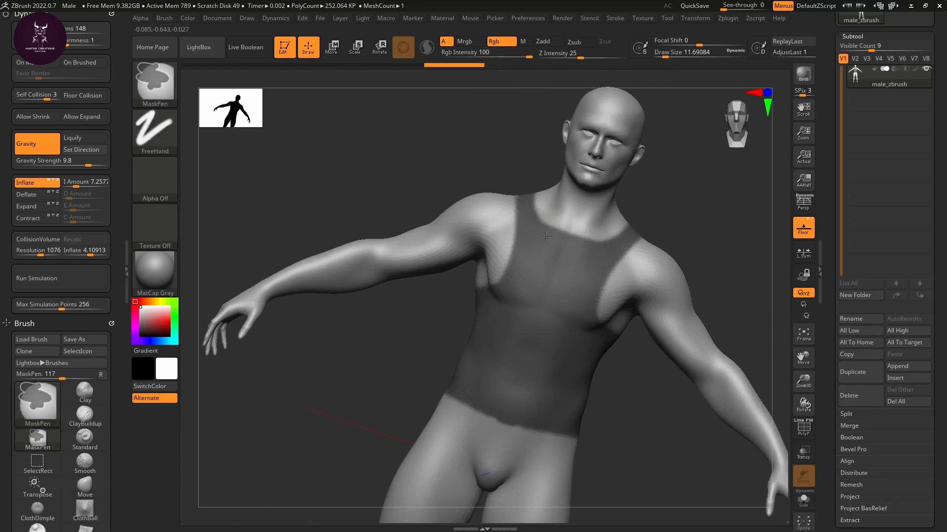
{"action": "mouse_move", "coordinate": [546, 237]}
{"action": "left_mouse_down", "text": "ctrl+alt"}
{"action": "mouse_move", "coordinate": [541, 228]}
{"action": "mouse_move", "coordinate": [554, 242]}
{"action": "mouse_move", "coordinate": [570, 240]}
{"action": "left_mouse_up", "text": "ctrl+alt"}
{"action": "mouse_move", "coordinate": [537, 188]}
{"action": "left_mouse_down", "text": "ctrl+alt"}
{"action": "mouse_move", "coordinate": [543, 253]}
{"action": "mouse_move", "coordinate": [562, 269]}
{"action": "mouse_move", "coordinate": [552, 261]}
{"action": "mouse_move", "coordinate": [592, 263]}
{"action": "mouse_move", "coordinate": [620, 235]}
{"action": "left_mouse_up", "text": "ctrl+alt"}
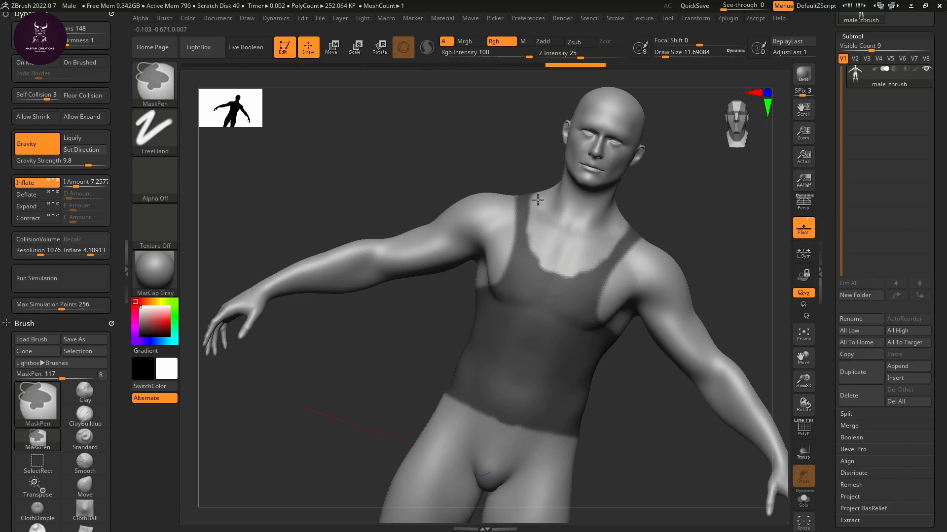
{"action": "mouse_move", "coordinate": [547, 262]}
{"action": "left_mouse_down", "text": "ctrl+alt"}
{"action": "mouse_move", "coordinate": [532, 243]}
{"action": "mouse_move", "coordinate": [554, 169]}
{"action": "mouse_move", "coordinate": [507, 212]}
{"action": "mouse_move", "coordinate": [517, 196]}
{"action": "mouse_move", "coordinate": [507, 274]}
{"action": "mouse_move", "coordinate": [509, 249]}
{"action": "left_mouse_up", "text": "ctrl+alt"}
{"action": "mouse_move", "coordinate": [529, 179]}
{"action": "left_mouse_down", "text": "ctrl+alt"}
{"action": "mouse_move", "coordinate": [513, 212]}
{"action": "mouse_move", "coordinate": [518, 201]}
{"action": "left_mouse_up", "text": "ctrl+alt"}
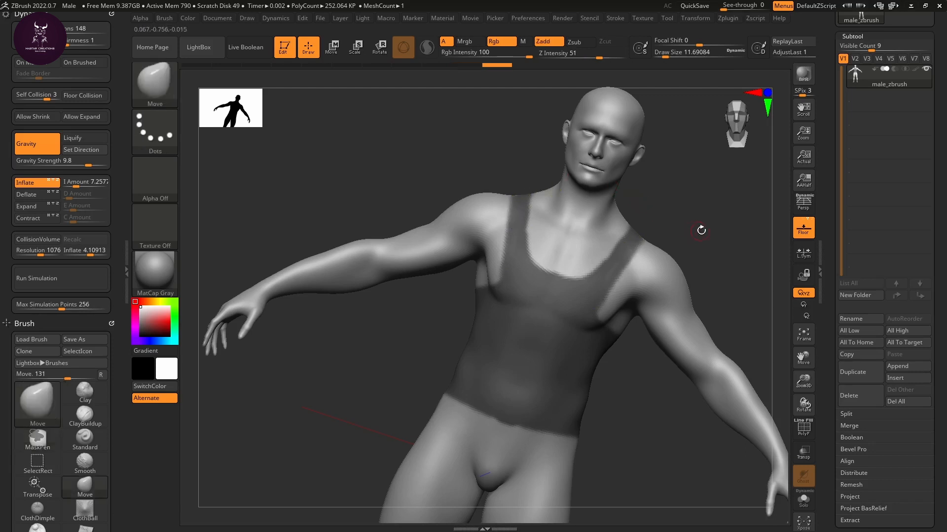
Step: Erase the mask along the outer edges of the back straps to smooth and widen both rear armholes
{"action": "left_click_drag", "start_coordinate": [700, 229], "coordinate": [508, 228]}
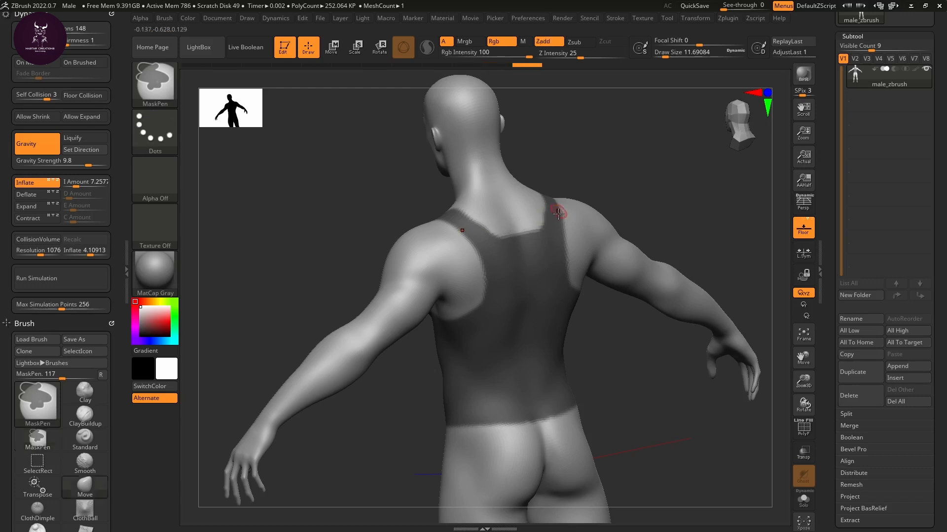
{"action": "right_click_drag", "start_coordinate": [556, 205], "coordinate": [613, 178]}
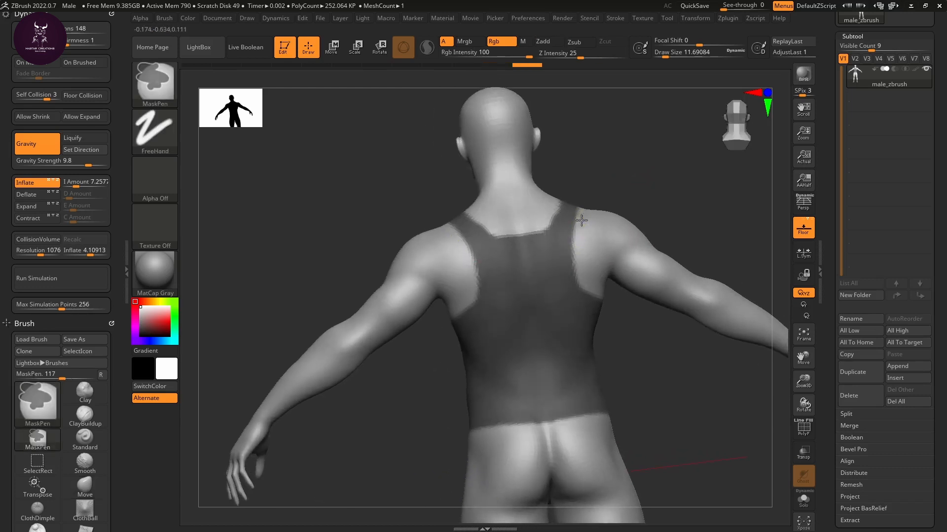
{"action": "key", "text": "ctrl"}
{"action": "key", "text": "ctrl"}
{"action": "left_click_drag", "start_coordinate": [577, 229], "coordinate": [579, 268], "text": "ctrl+alt"}
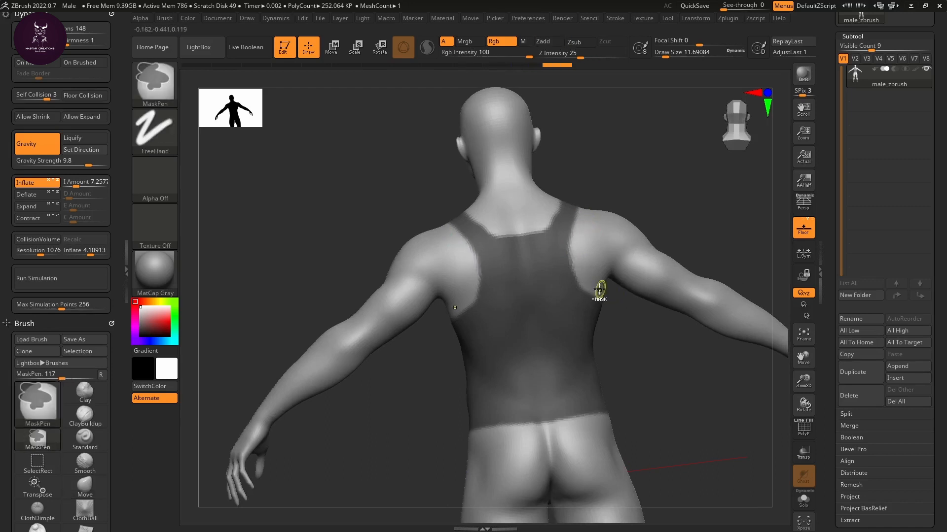
{"action": "left_click_drag", "start_coordinate": [578, 235], "coordinate": [580, 274], "text": "ctrl+alt"}
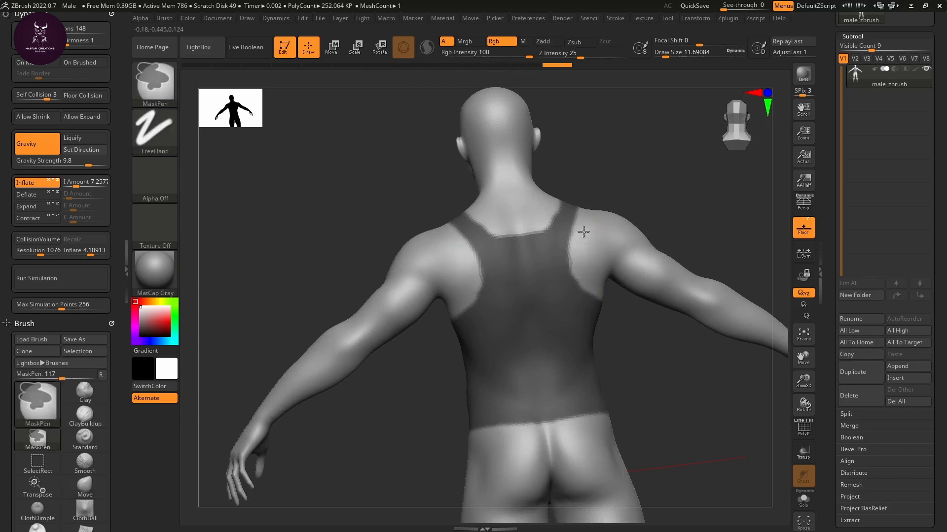
Step: Paint the mask further up beneath the arms to raise and even out the lower edge of the armholes
{"action": "mouse_move", "coordinate": [656, 190]}
{"action": "left_mouse_down"}
{"action": "mouse_move", "coordinate": [697, 186]}
{"action": "mouse_move", "coordinate": [520, 175]}
{"action": "mouse_move", "coordinate": [450, 143]}
{"action": "mouse_move", "coordinate": [566, 189]}
{"action": "left_mouse_up"}
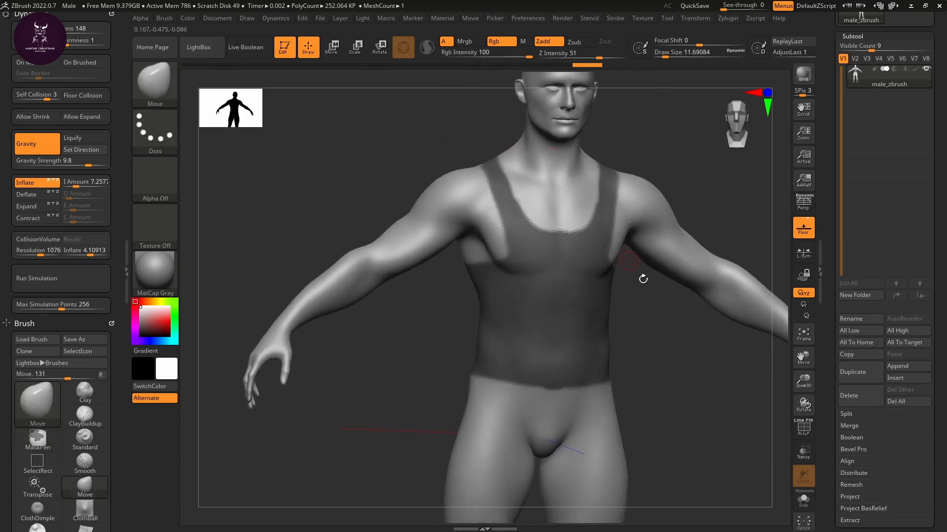
{"action": "mouse_move", "coordinate": [643, 279]}
{"action": "left_mouse_down"}
{"action": "mouse_move", "coordinate": [630, 312]}
{"action": "mouse_move", "coordinate": [545, 237]}
{"action": "mouse_move", "coordinate": [553, 261]}
{"action": "mouse_move", "coordinate": [539, 209]}
{"action": "left_mouse_up"}
{"action": "key", "text": "ctrl"}
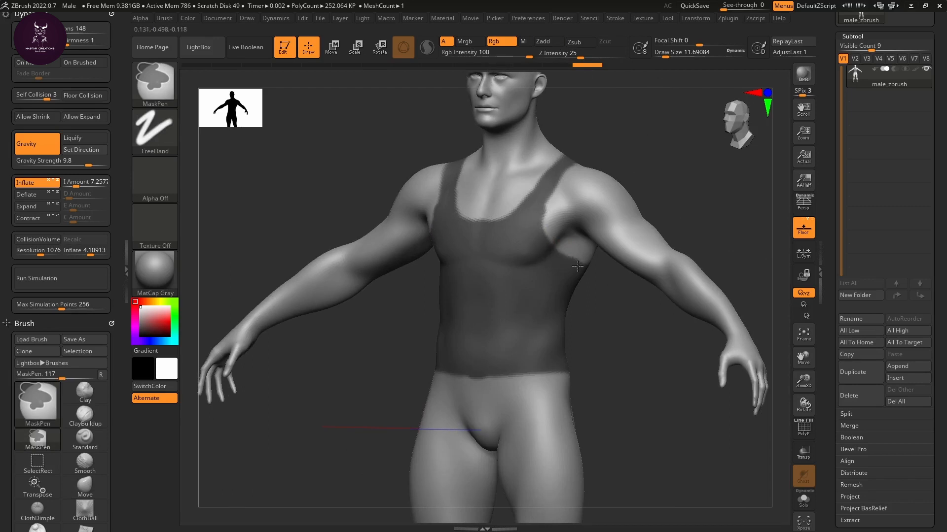
{"action": "left_click_drag", "start_coordinate": [587, 267], "coordinate": [537, 226], "text": "ctrl"}
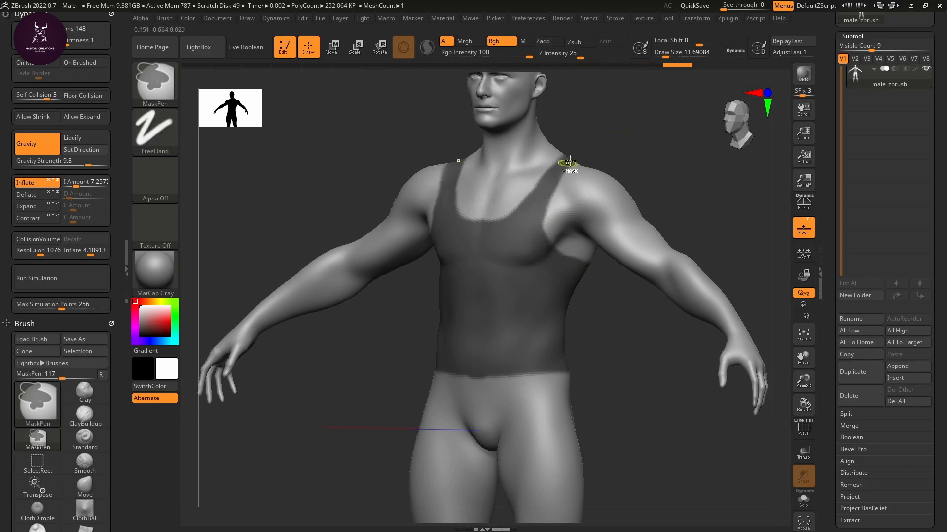
{"action": "mouse_move", "coordinate": [661, 169]}
{"action": "left_mouse_down"}
{"action": "mouse_move", "coordinate": [681, 165]}
{"action": "mouse_move", "coordinate": [644, 165]}
{"action": "mouse_move", "coordinate": [718, 163]}
{"action": "mouse_move", "coordinate": [651, 185]}
{"action": "left_mouse_up"}
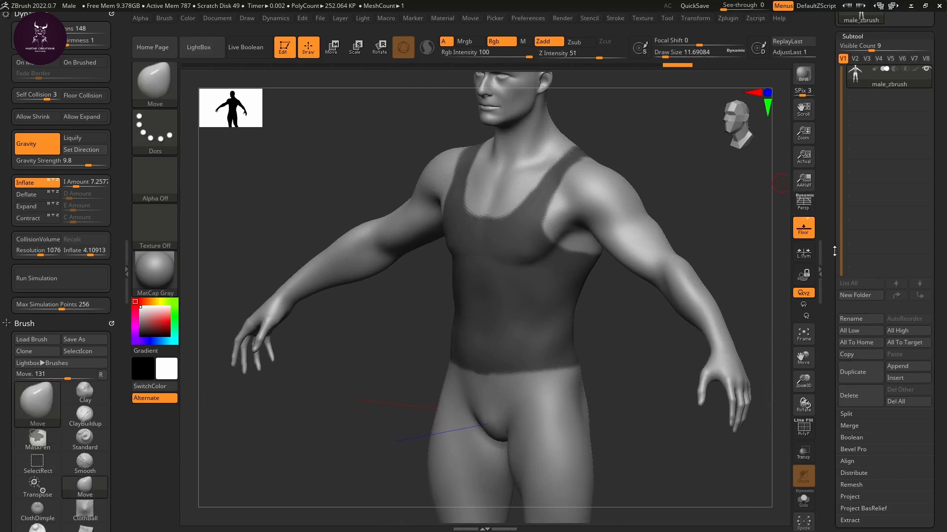
Step: Open the subtool's Extract settings and preview extracting the masked tank top at 0.02 thickness
{"action": "scroll", "coordinate": [833, 257], "scroll_direction": "down", "scroll_amount": 10}
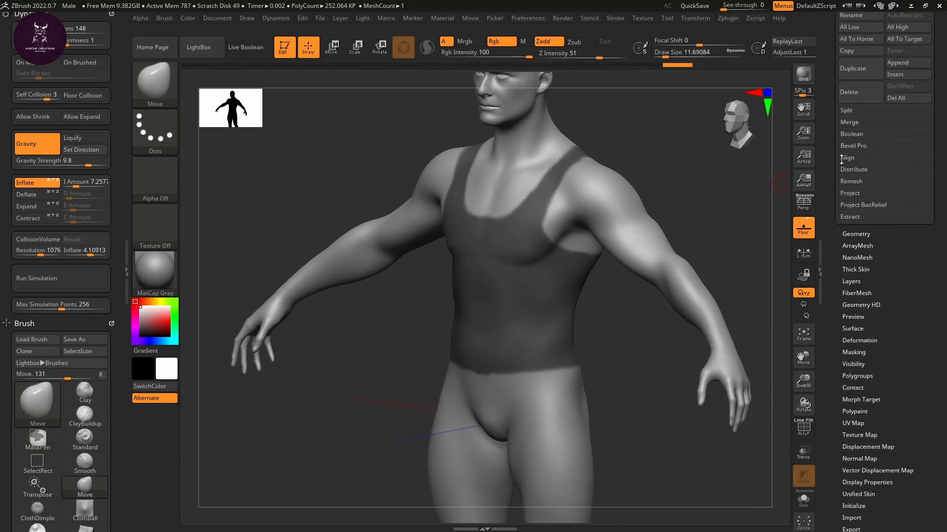
{"action": "scroll", "coordinate": [845, 158], "scroll_direction": "down", "scroll_amount": 1}
{"action": "scroll", "coordinate": [830, 159], "scroll_direction": "up", "scroll_amount": 12}
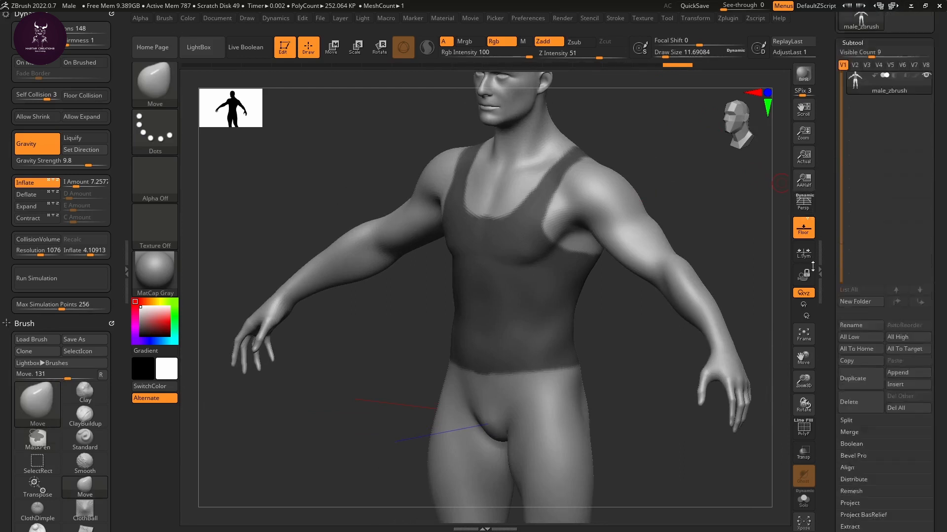
{"action": "scroll", "coordinate": [838, 247], "scroll_direction": "down", "scroll_amount": 7}
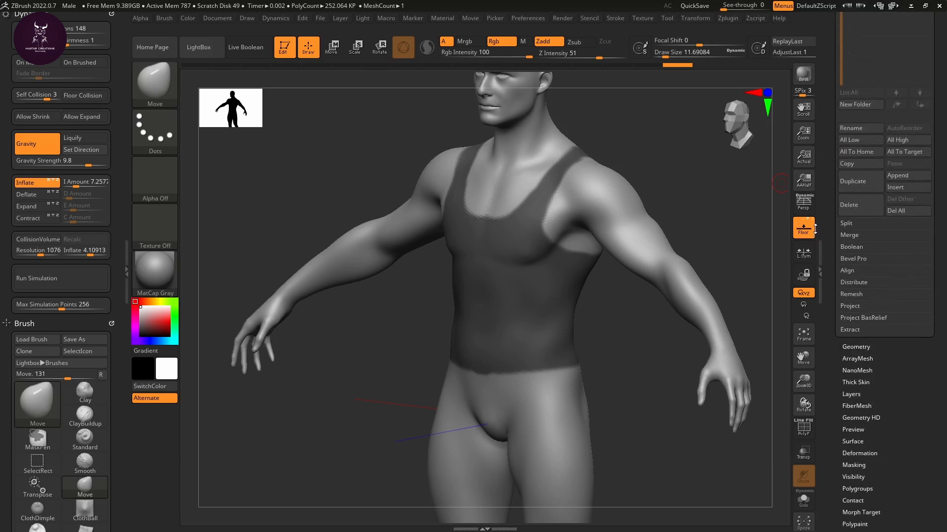
{"action": "left_click", "coordinate": [849, 330]}
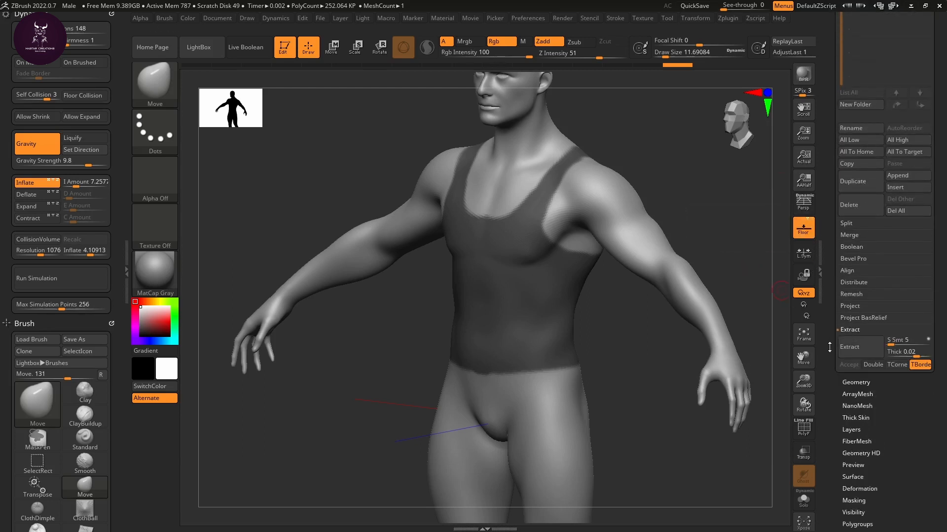
{"action": "scroll", "coordinate": [843, 315], "scroll_direction": "down", "scroll_amount": 2}
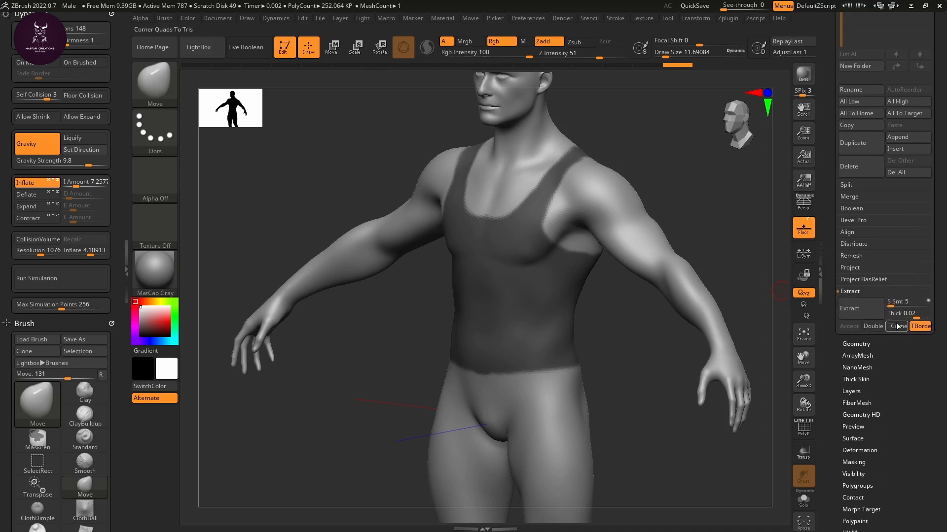
{"action": "left_click", "coordinate": [861, 313]}
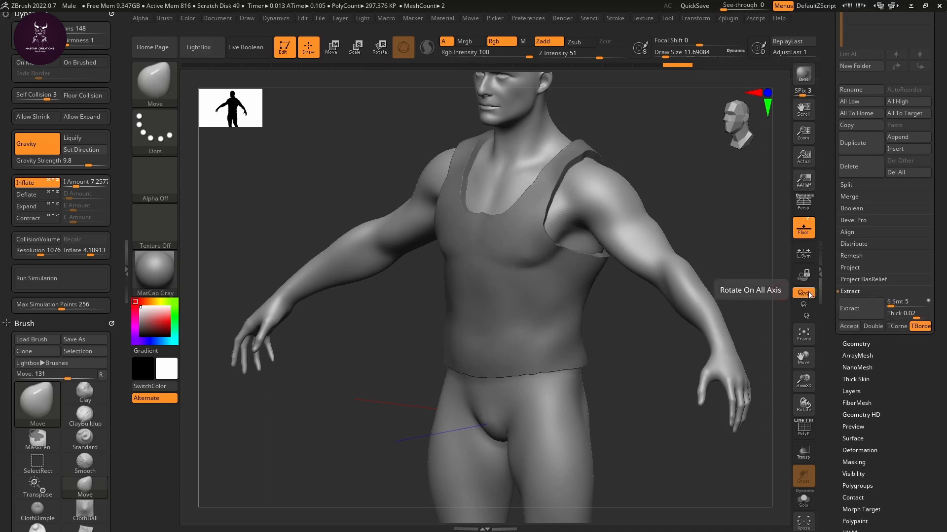
{"action": "key", "text": "ctrl+z"}
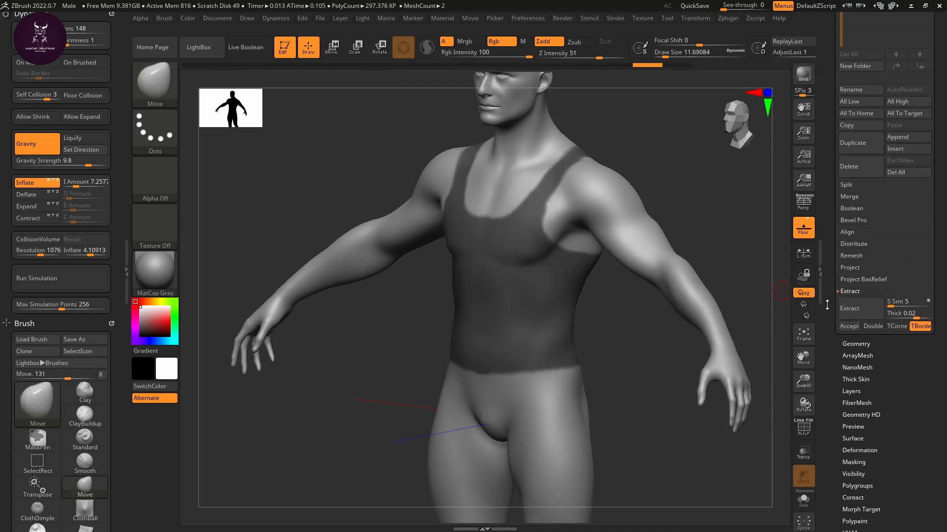
Step: Set the Extract thickness to 0.1 and preview the tank-top extraction
{"action": "left_click", "coordinate": [903, 314]}
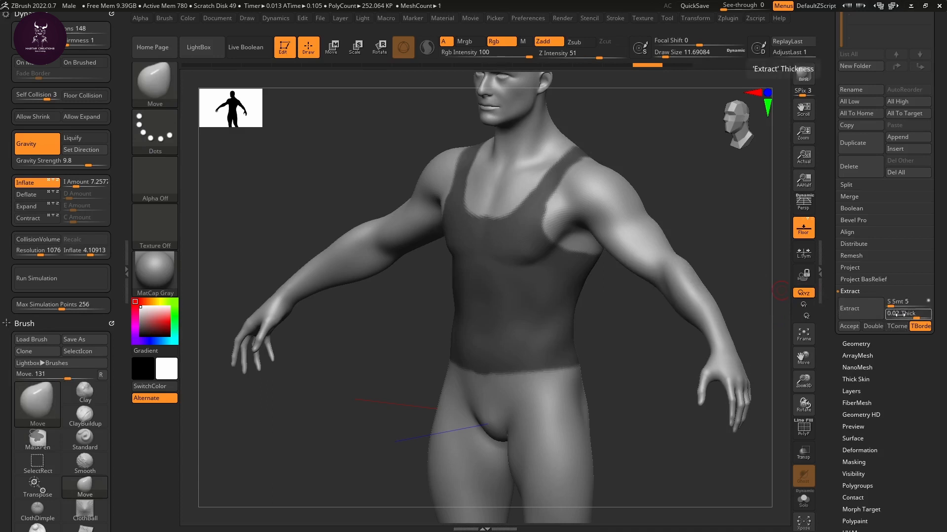
{"action": "type", "text": "-0.0252"}
{"action": "left_click_drag", "start_coordinate": [900, 318], "coordinate": [887, 277]}
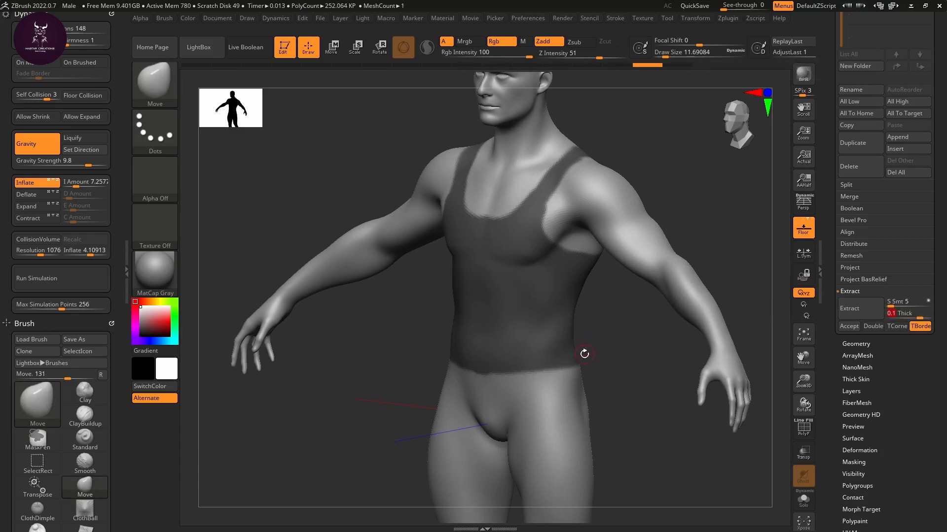
{"action": "left_click", "coordinate": [849, 309]}
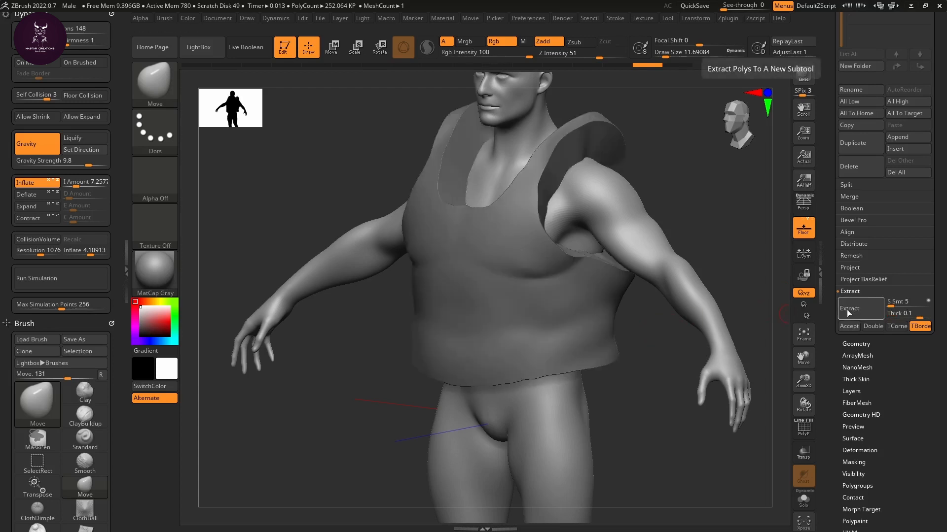
Step: Dismiss the thick tank-top preview and change the Extract thickness to -0.23822
{"action": "left_click", "coordinate": [907, 313]}
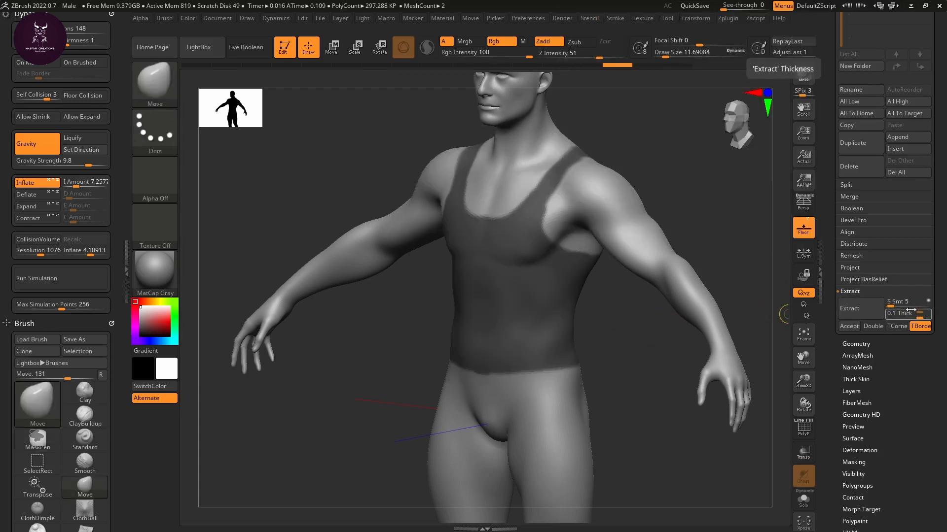
{"action": "left_click_drag", "start_coordinate": [899, 313], "coordinate": [900, 306]}
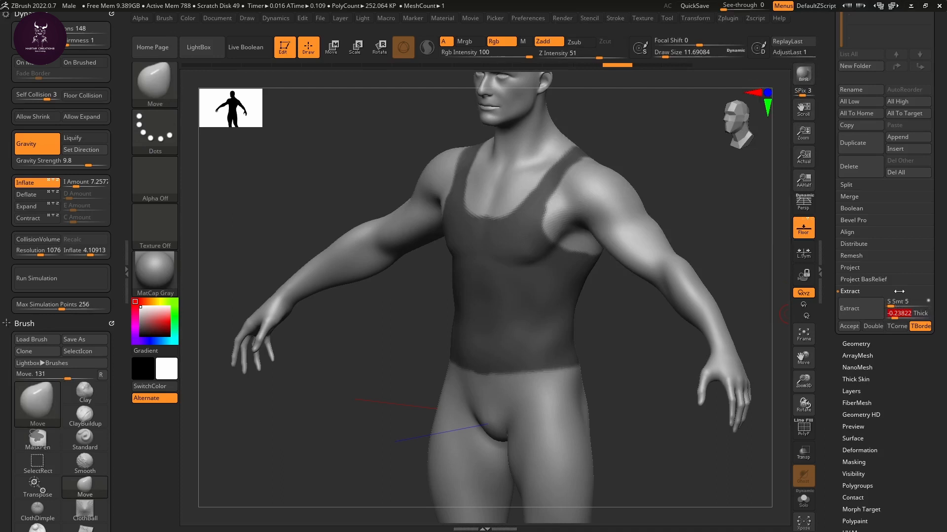
Step: Try extracting the masked tank-top area of the body with a thickness of 0.01
{"action": "type", "text": "0"}
{"action": "key", "text": "Return"}
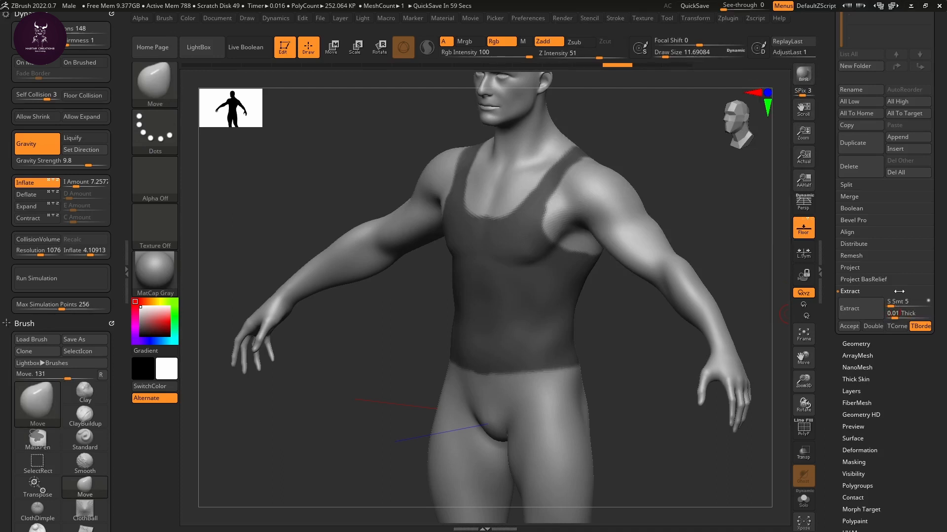
{"action": "key", "text": "Return"}
{"action": "left_click", "coordinate": [852, 312]}
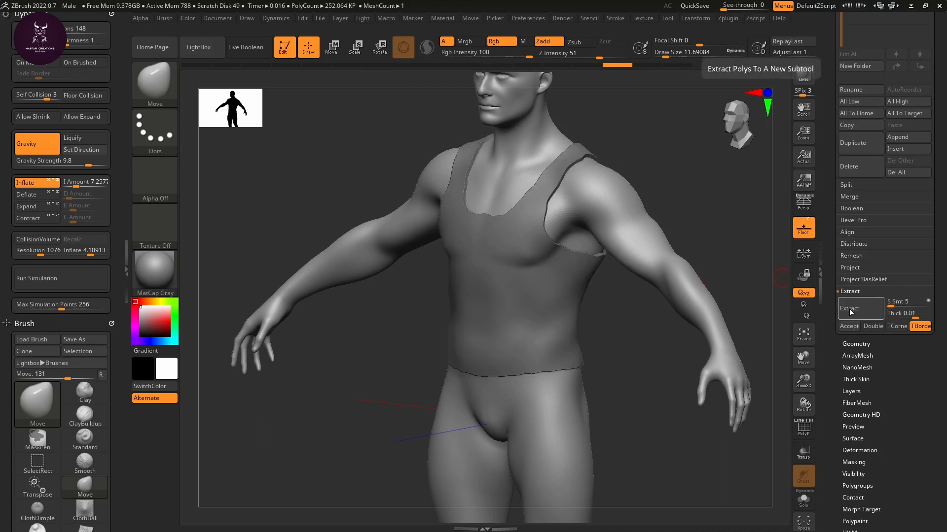
{"action": "key", "text": "ctrl+z"}
Step: Try extracting the masked tank-top area of the body with a thickness of 0.05
{"action": "left_click", "coordinate": [907, 314]}
{"action": "type", "text": "0"}
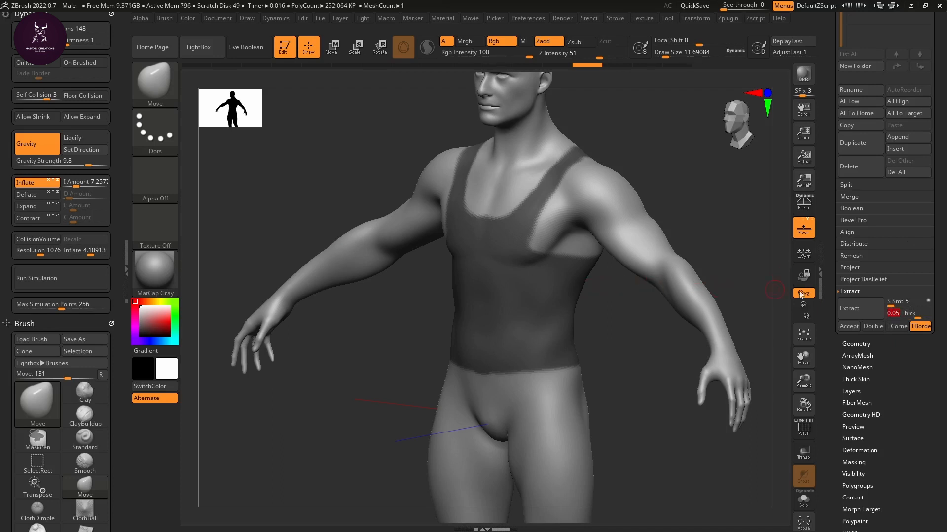
{"action": "left_click", "coordinate": [851, 313]}
{"action": "key", "text": "ctrl"}
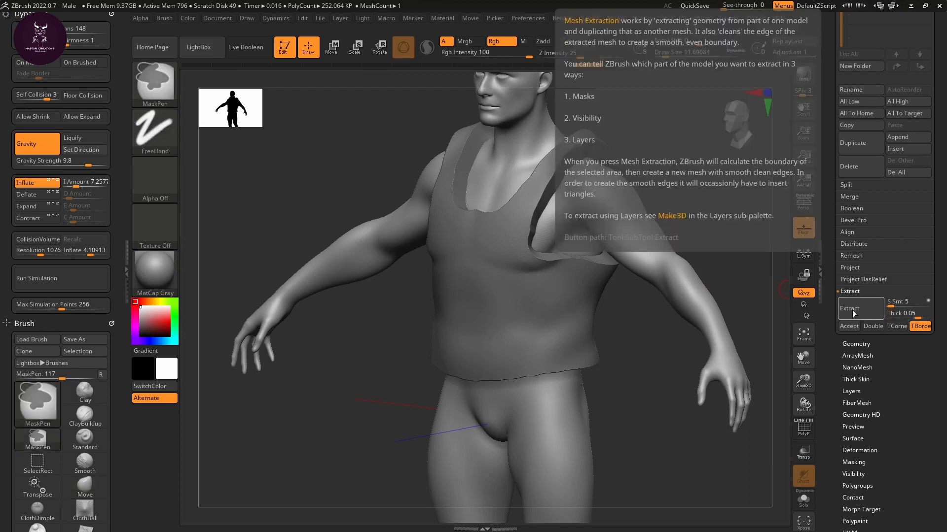
{"action": "key", "text": "ctrl+z"}
Step: Extract the masked tank-top area with a thickness of 0.005 and accept it as a new subtool
{"action": "left_click", "coordinate": [907, 314]}
{"action": "type", "text": "0.00002"}
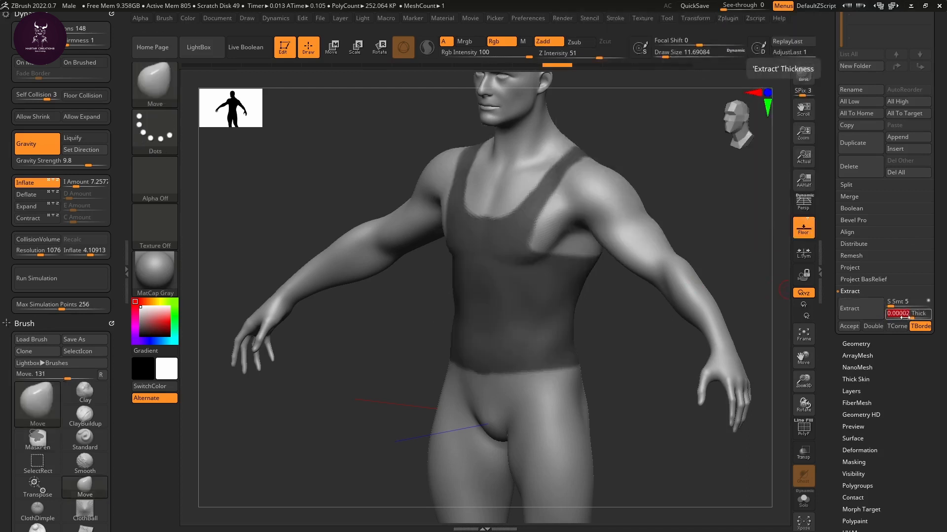
{"action": "key", "text": "Return"}
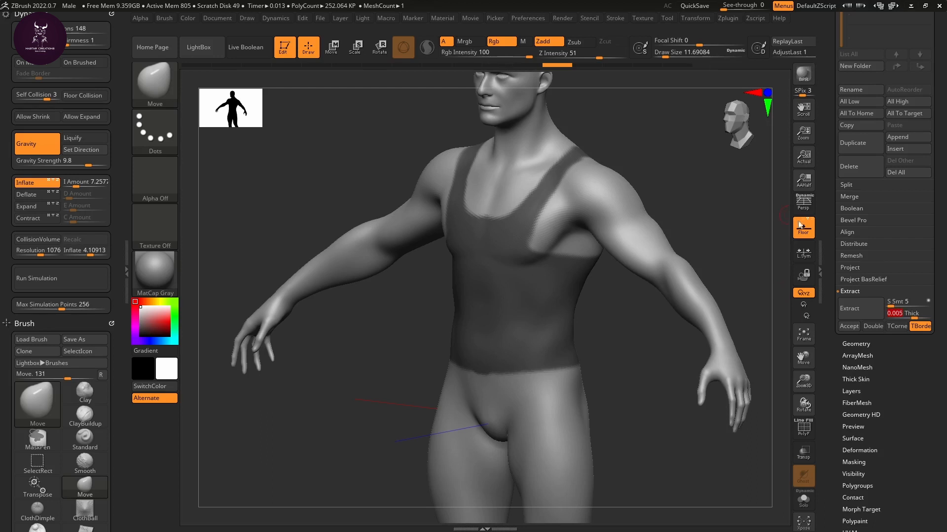
{"action": "key", "text": "Return"}
{"action": "left_click", "coordinate": [859, 309]}
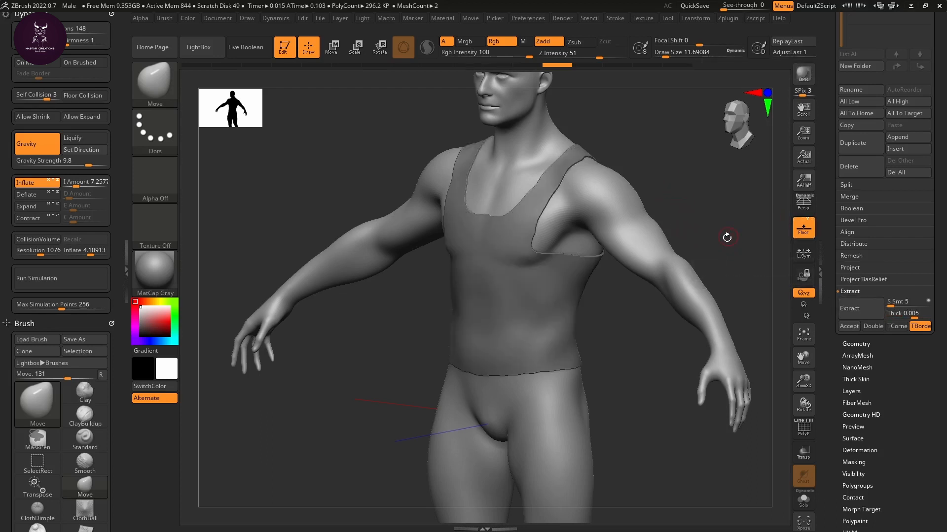
{"action": "left_click_drag", "start_coordinate": [728, 251], "coordinate": [747, 249]}
{"action": "left_click", "coordinate": [856, 312]}
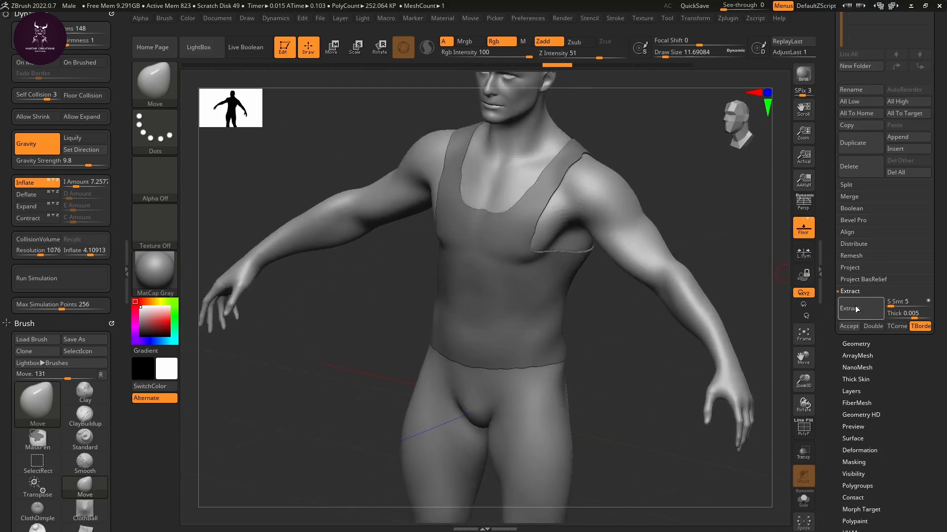
{"action": "left_click", "coordinate": [853, 327]}
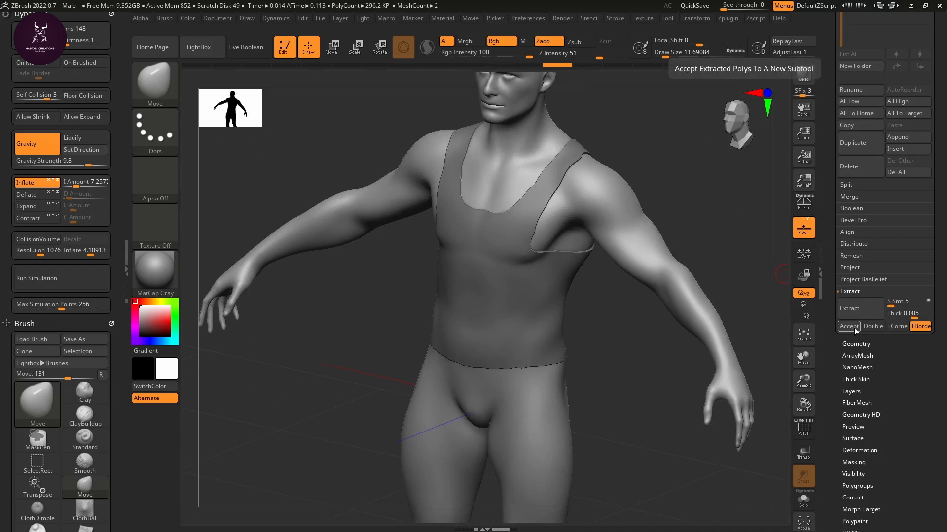
{"action": "left_click", "coordinate": [853, 327]}
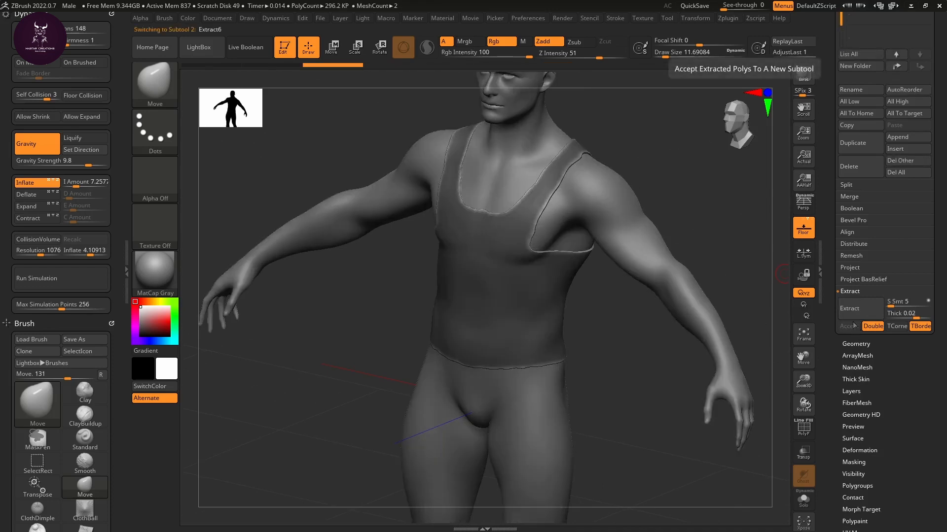
Step: Hide the male_zbrush body to inspect the extracted tank top on its own, and show the body again
{"action": "scroll", "coordinate": [868, 296], "scroll_direction": "up", "scroll_amount": 8}
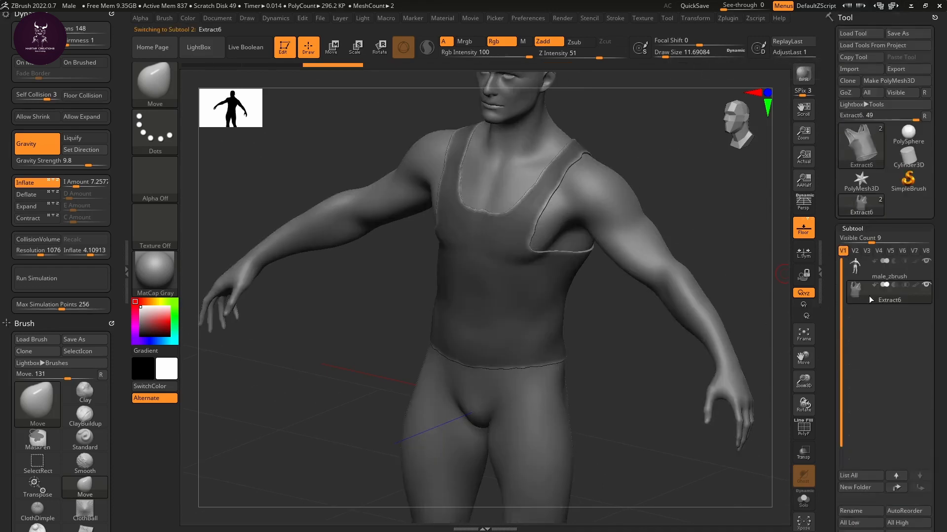
{"action": "left_click", "coordinate": [925, 260]}
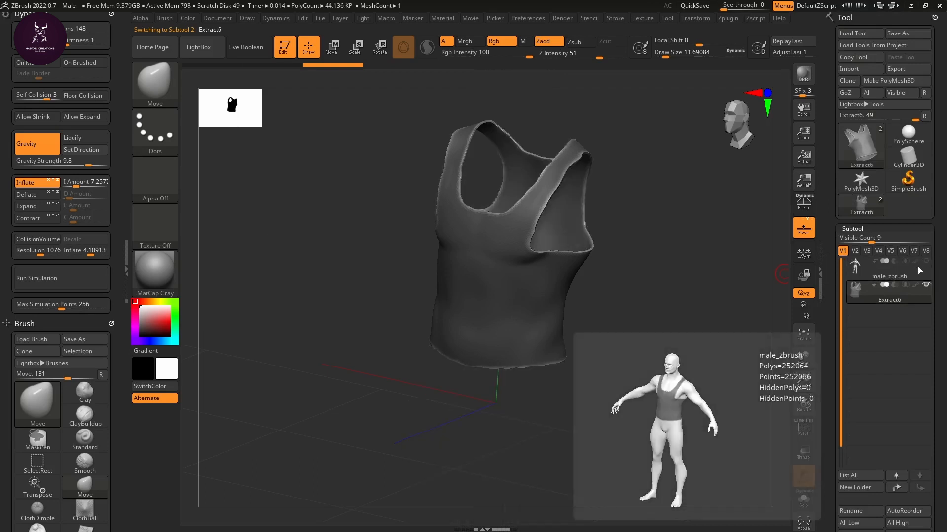
{"action": "left_click", "coordinate": [926, 261]}
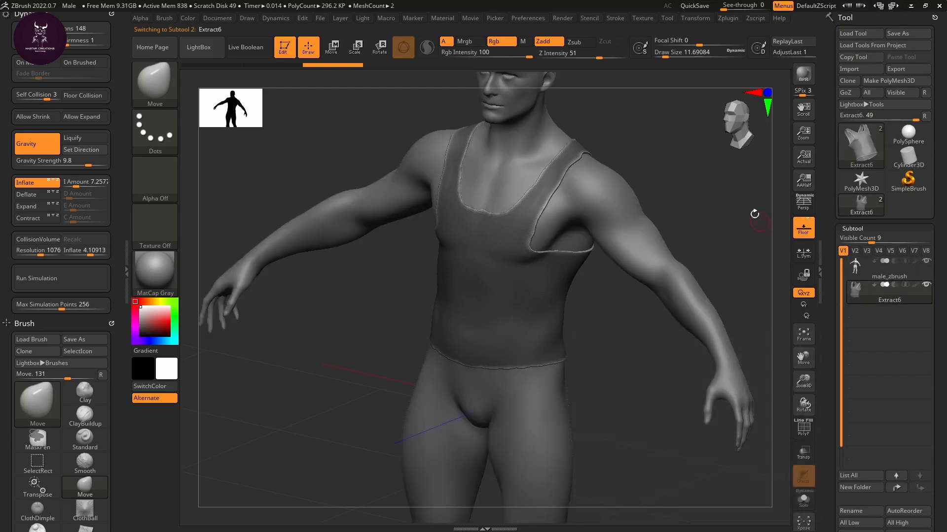
Step: Clear the mask on the extracted tank top and smooth its neckline, armhole and shoulder-strap edges
{"action": "mouse_move", "coordinate": [755, 213]}
{"action": "left_mouse_down"}
{"action": "mouse_move", "coordinate": [712, 192]}
{"action": "mouse_move", "coordinate": [656, 194]}
{"action": "mouse_move", "coordinate": [703, 216]}
{"action": "mouse_move", "coordinate": [708, 205]}
{"action": "mouse_move", "coordinate": [716, 226]}
{"action": "mouse_move", "coordinate": [735, 218]}
{"action": "mouse_move", "coordinate": [672, 203]}
{"action": "left_mouse_up"}
{"action": "key", "text": "shift"}
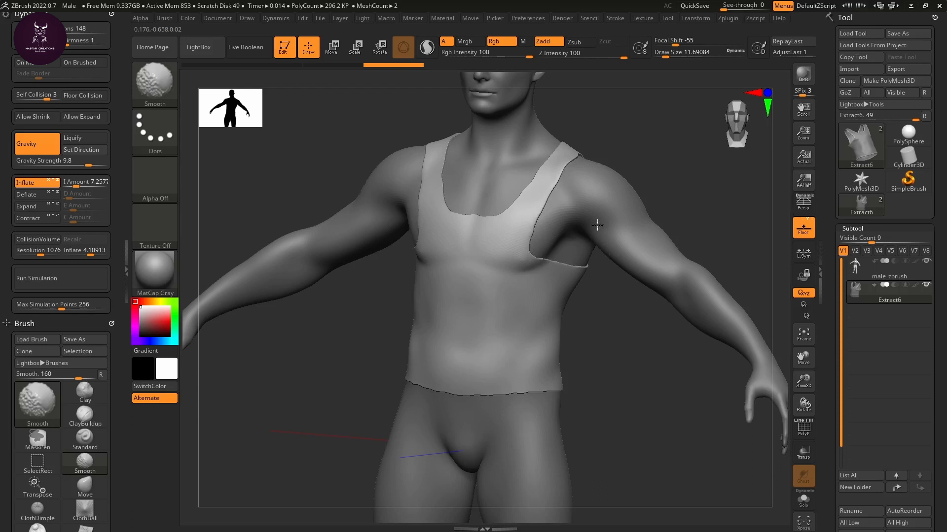
{"action": "left_click_drag", "start_coordinate": [587, 173], "coordinate": [524, 215]}
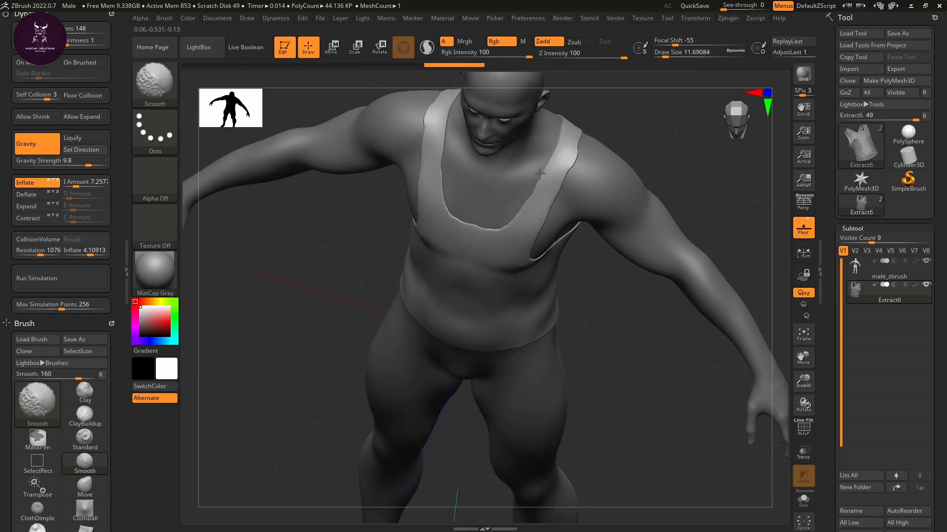
{"action": "mouse_move", "coordinate": [558, 136]}
{"action": "left_mouse_down"}
{"action": "mouse_move", "coordinate": [656, 131]}
{"action": "mouse_move", "coordinate": [558, 150]}
{"action": "left_mouse_up"}
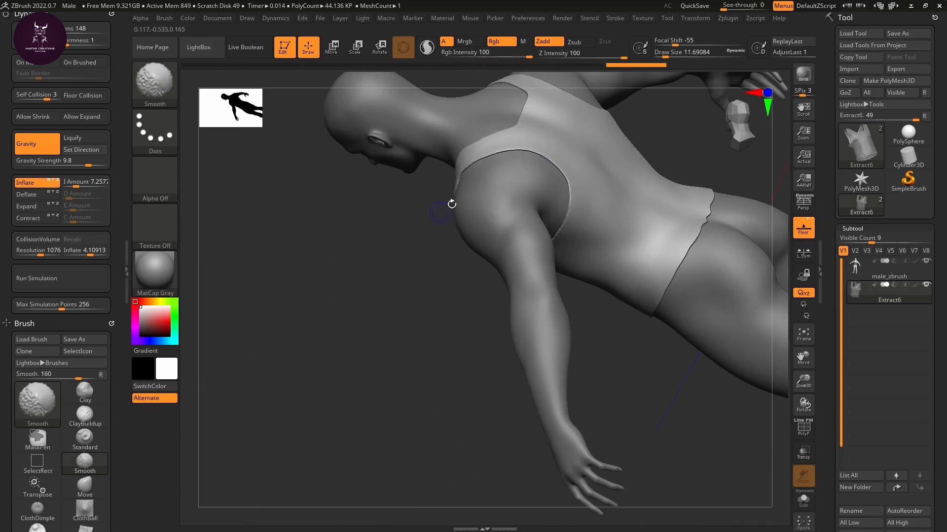
Step: Smooth the jagged lower hem of the tank top around the back, side and front
{"action": "key", "text": "b"}
{"action": "key", "text": "m"}
{"action": "key", "text": "v"}
{"action": "mouse_move", "coordinate": [450, 217]}
{"action": "left_mouse_down"}
{"action": "mouse_move", "coordinate": [416, 302]}
{"action": "mouse_move", "coordinate": [398, 287]}
{"action": "mouse_move", "coordinate": [623, 342]}
{"action": "mouse_move", "coordinate": [507, 290]}
{"action": "mouse_move", "coordinate": [602, 268]}
{"action": "left_mouse_up"}
{"action": "key", "text": "shift"}
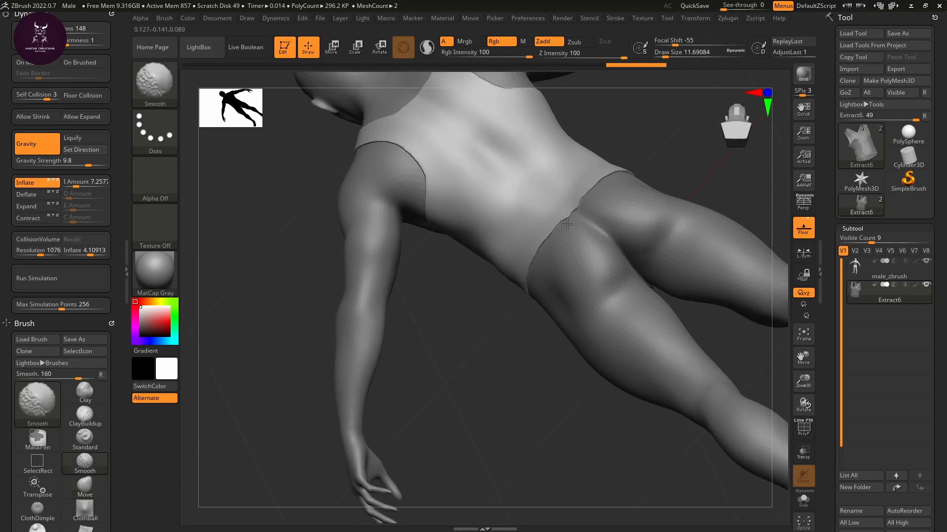
{"action": "left_click_drag", "start_coordinate": [520, 320], "coordinate": [540, 270]}
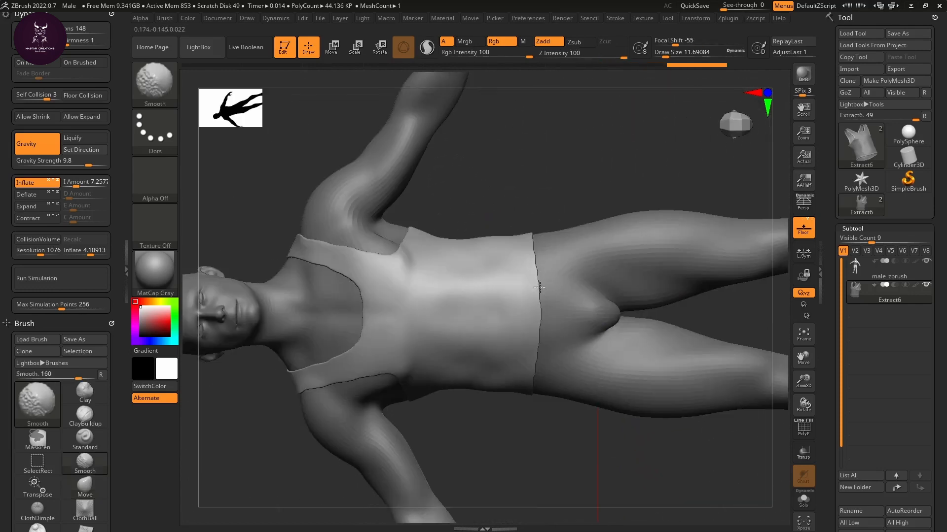
{"action": "left_click_drag", "start_coordinate": [534, 229], "coordinate": [535, 230]}
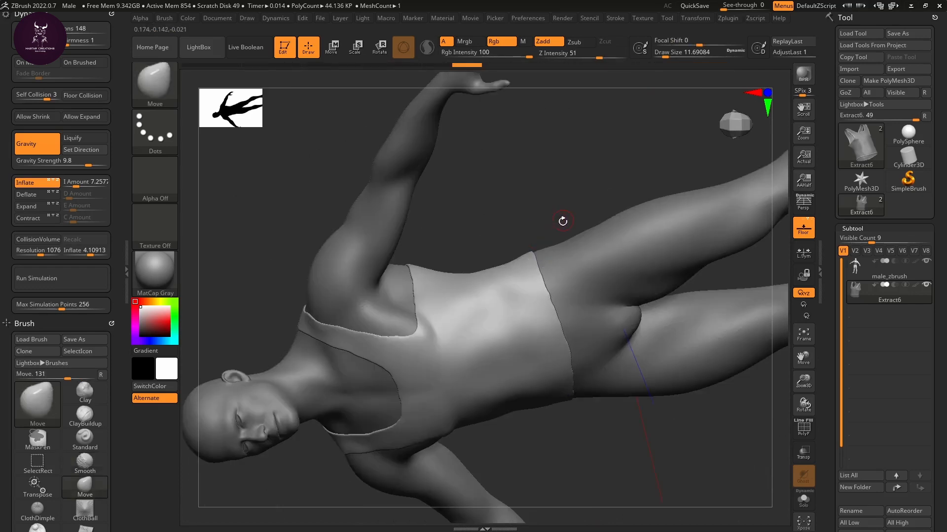
Step: Configure the cloth dynamics for the tank top: turn off Inflate and enable Floor Collision and Collision Volume
{"action": "mouse_move", "coordinate": [562, 220]}
{"action": "left_mouse_down"}
{"action": "mouse_move", "coordinate": [576, 101]}
{"action": "mouse_move", "coordinate": [615, 258]}
{"action": "mouse_move", "coordinate": [688, 255]}
{"action": "mouse_move", "coordinate": [681, 268]}
{"action": "mouse_move", "coordinate": [655, 275]}
{"action": "mouse_move", "coordinate": [636, 306]}
{"action": "mouse_move", "coordinate": [688, 282]}
{"action": "left_mouse_up"}
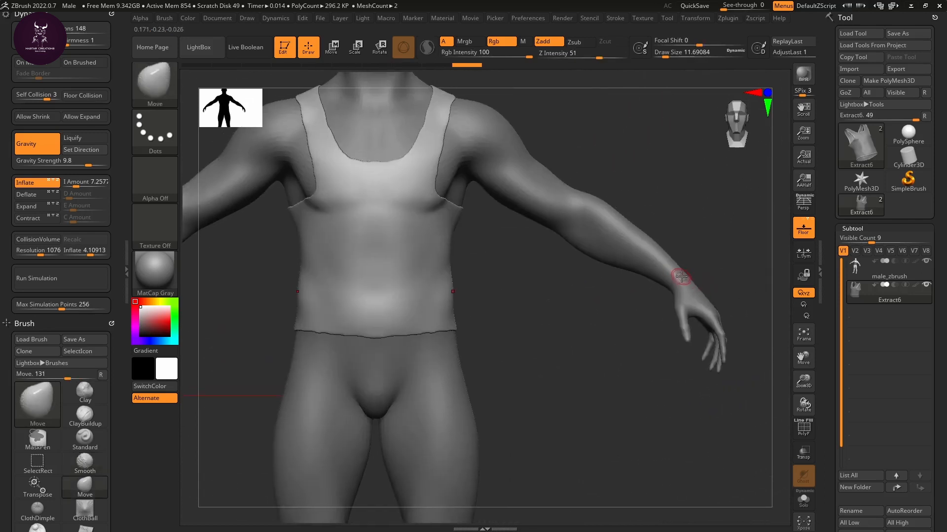
{"action": "left_click_drag", "start_coordinate": [609, 268], "coordinate": [675, 148], "text": "alt"}
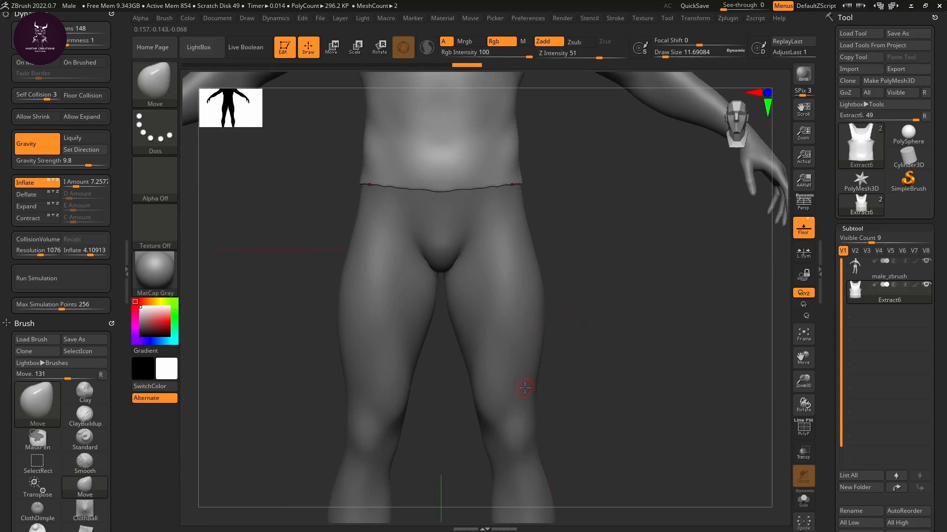
{"action": "left_click_drag", "start_coordinate": [651, 238], "coordinate": [657, 382], "text": "alt"}
{"action": "mouse_move", "coordinate": [608, 282]}
{"action": "left_mouse_down", "text": "alt"}
{"action": "mouse_move", "coordinate": [617, 342]}
{"action": "mouse_move", "coordinate": [593, 383]}
{"action": "mouse_move", "coordinate": [622, 288]}
{"action": "left_mouse_up", "text": "alt"}
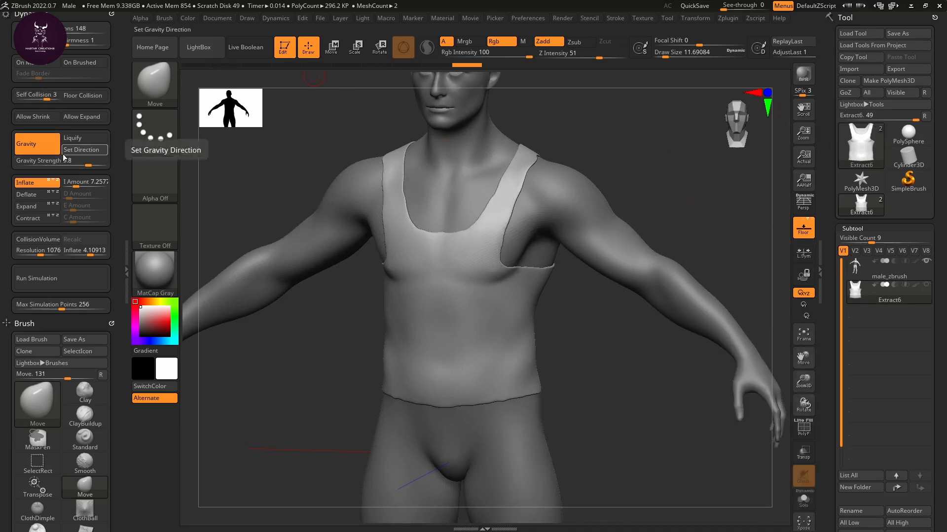
{"action": "left_click", "coordinate": [23, 184]}
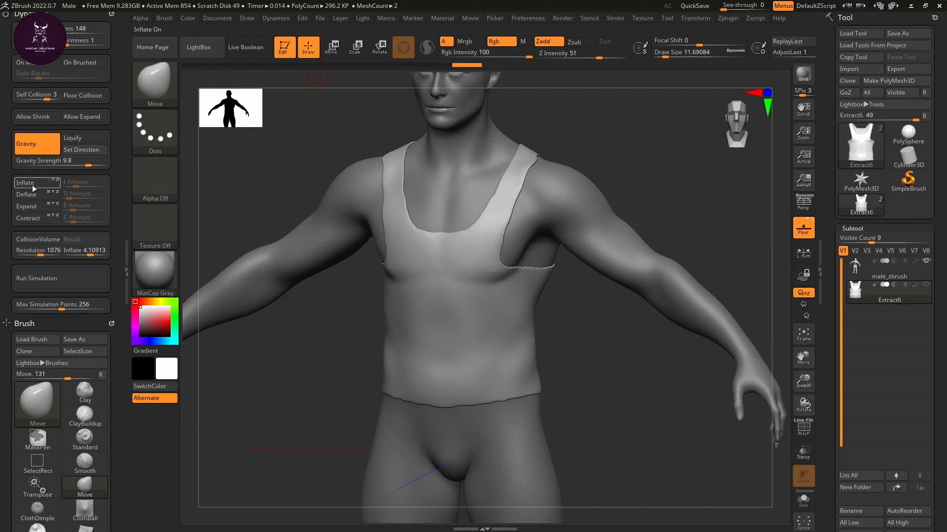
{"action": "left_click", "coordinate": [94, 98]}
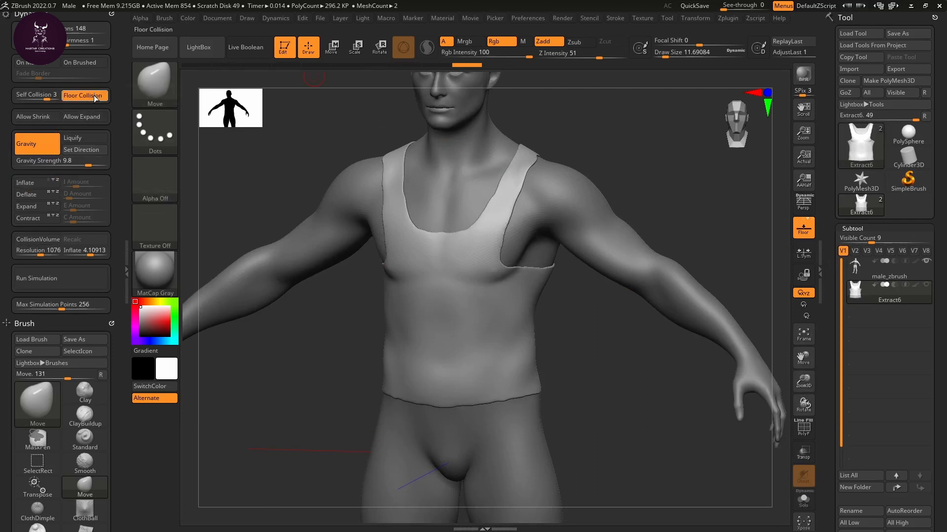
{"action": "left_click", "coordinate": [38, 240]}
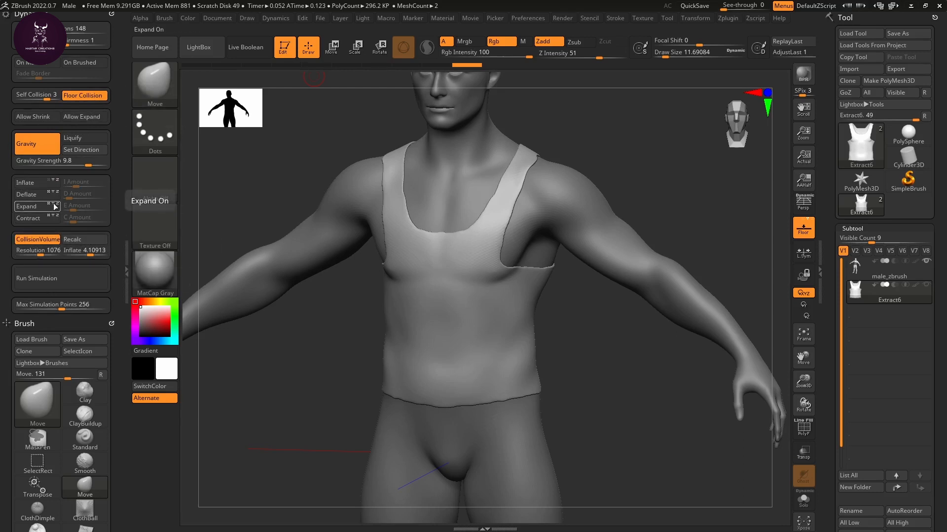
Step: Try running the cloth simulation on the tank top with the existing collision volume inflate
{"action": "left_click", "coordinate": [35, 276]}
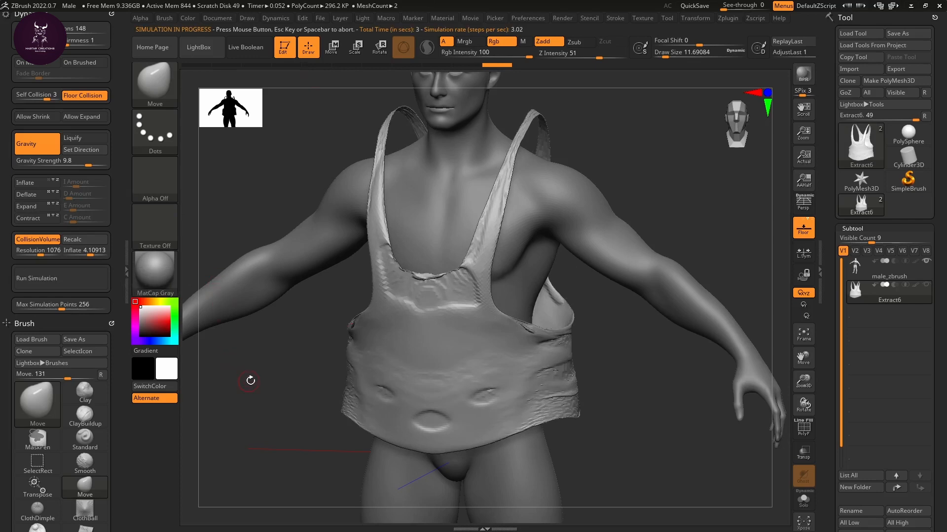
{"action": "mouse_move", "coordinate": [250, 380]}
{"action": "left_mouse_down"}
{"action": "mouse_move", "coordinate": [262, 383]}
{"action": "mouse_move", "coordinate": [253, 383]}
{"action": "left_mouse_up"}
{"action": "key", "text": "ctrl"}
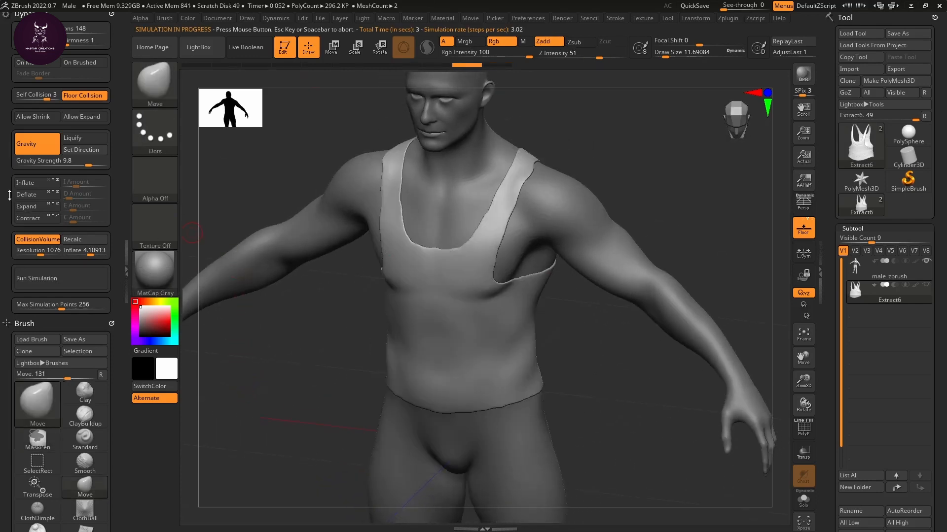
Step: Try the cloth simulation on the tank top with the collision volume Inflate lowered to about 0.37
{"action": "left_click_drag", "start_coordinate": [10, 195], "coordinate": [14, 211]}
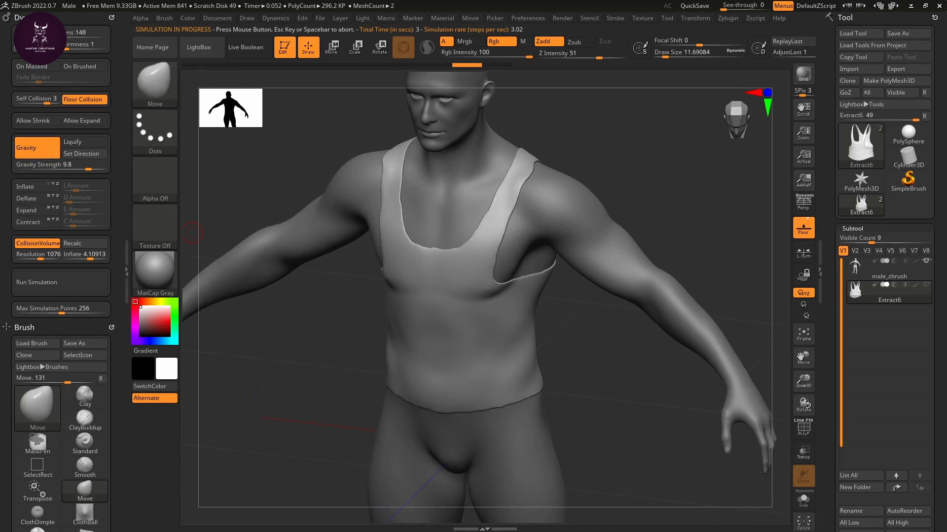
{"action": "left_click_drag", "start_coordinate": [88, 255], "coordinate": [76, 259]}
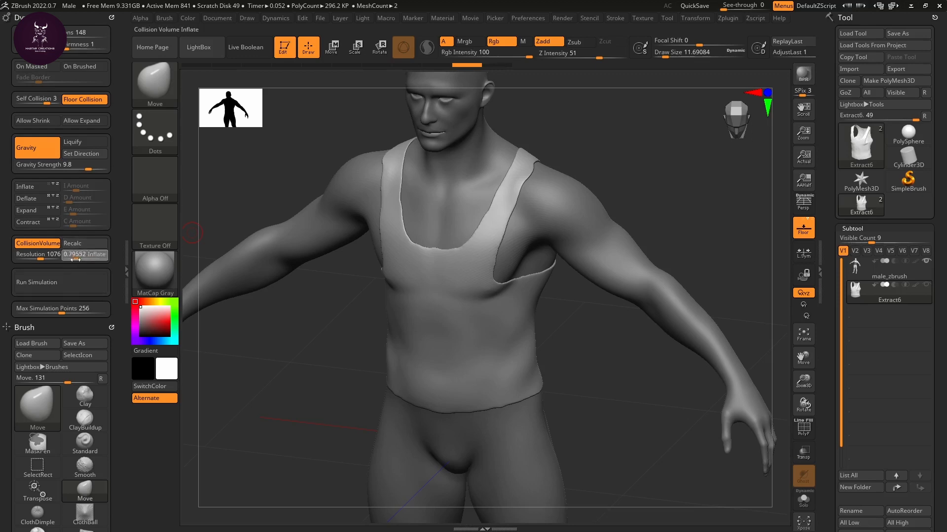
{"action": "left_click", "coordinate": [65, 286]}
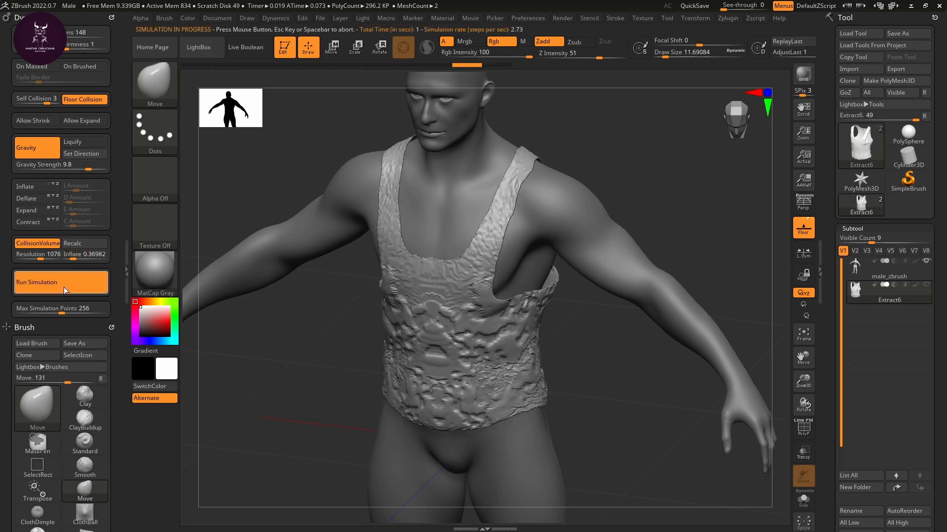
{"action": "key", "text": "ctrl+z"}
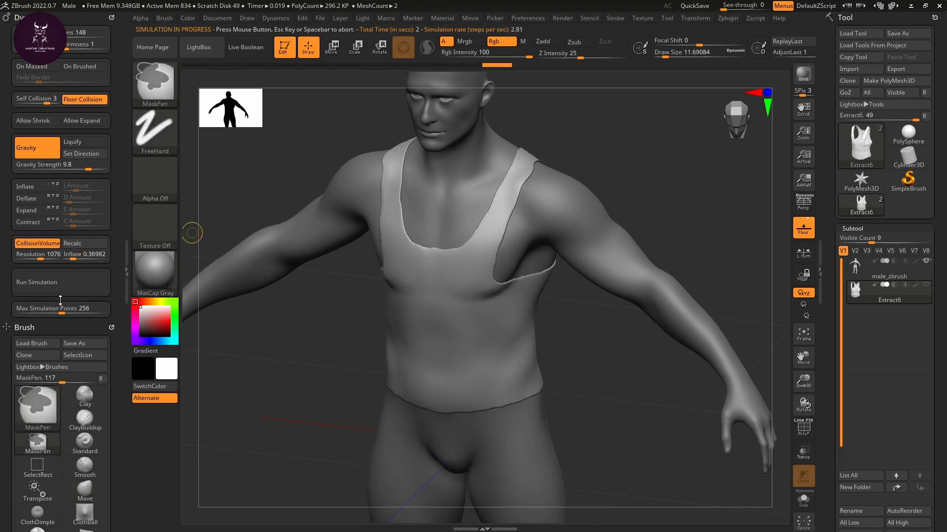
Step: Set the collision volume Inflate to 0 and test the cloth simulation, undoing the simulated deformation
{"action": "left_click_drag", "start_coordinate": [73, 256], "coordinate": [63, 256]}
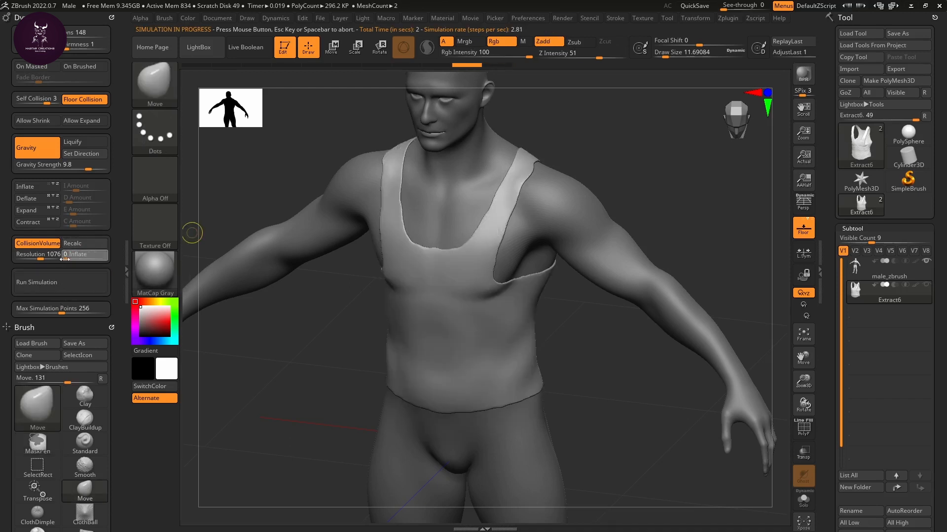
{"action": "left_click", "coordinate": [60, 286]}
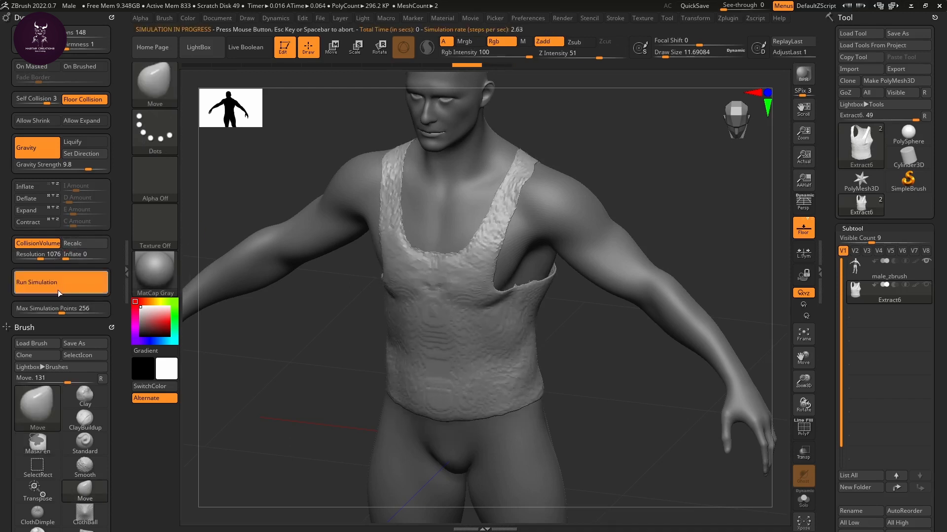
{"action": "left_click", "coordinate": [245, 342]}
{"action": "key", "text": "ctrl+z"}
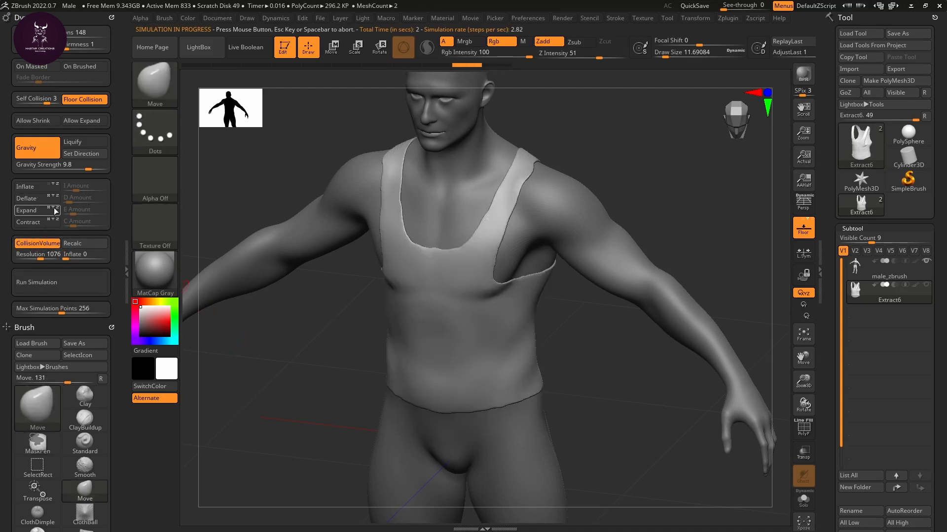
Step: Test the cloth simulation with collision volume Resolution 772, 70 simulation iterations and Self Collision 2, undoing the simulated deformation
{"action": "left_click", "coordinate": [39, 254]}
{"action": "type", "text": "772"}
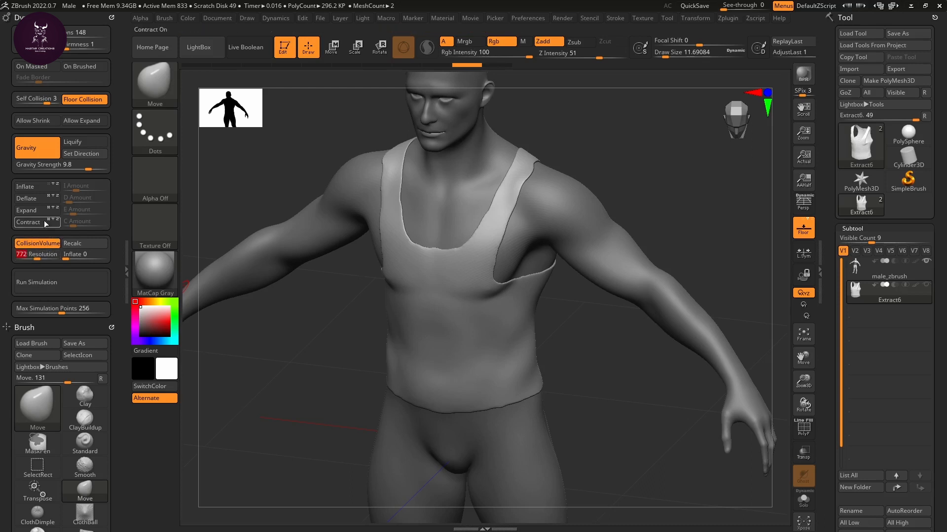
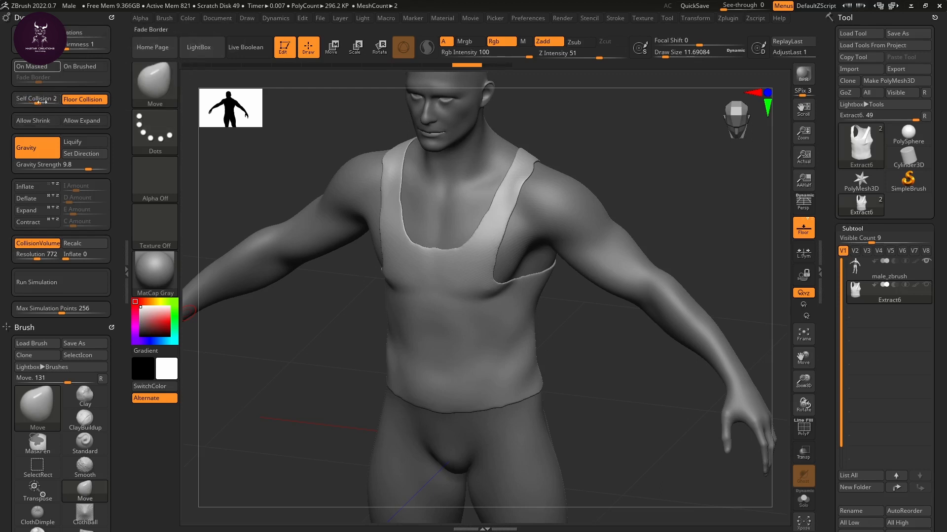
{"action": "left_click", "coordinate": [71, 281]}
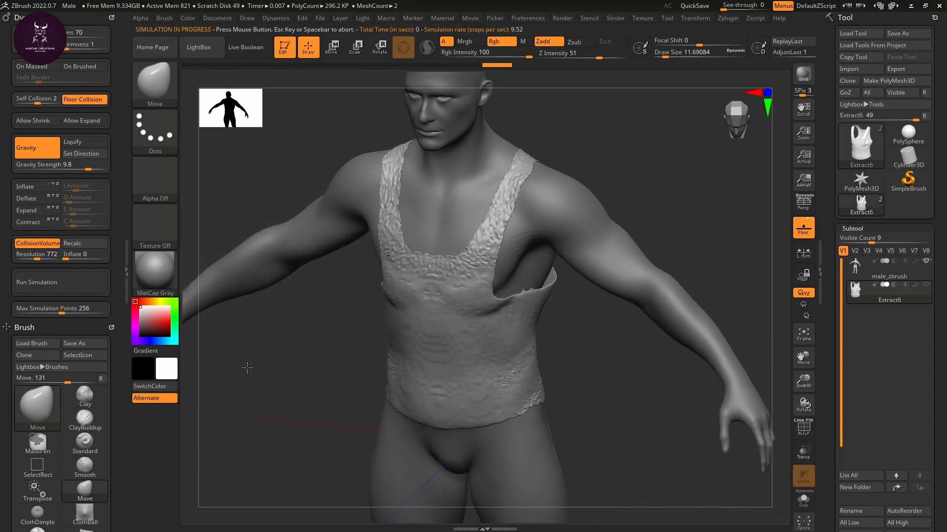
{"action": "mouse_move", "coordinate": [247, 363]}
{"action": "left_mouse_down"}
{"action": "mouse_move", "coordinate": [236, 312]}
{"action": "mouse_move", "coordinate": [253, 357]}
{"action": "mouse_move", "coordinate": [494, 277]}
{"action": "left_mouse_up"}
{"action": "key", "text": "shift"}
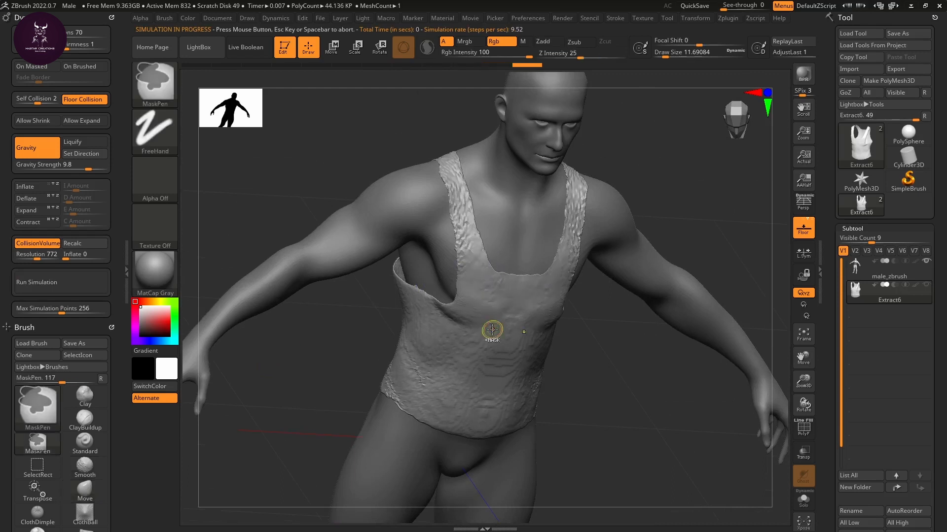
{"action": "key", "text": "ctrl+z"}
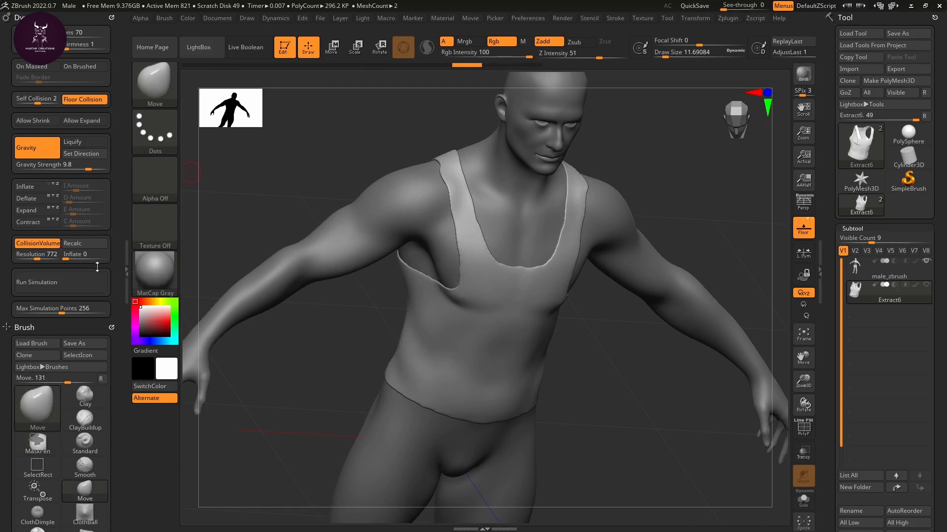
Step: Lower the Max Simulation Points to 186
{"action": "left_click", "coordinate": [62, 309]}
{"action": "left_click_drag", "start_coordinate": [63, 309], "coordinate": [55, 310]}
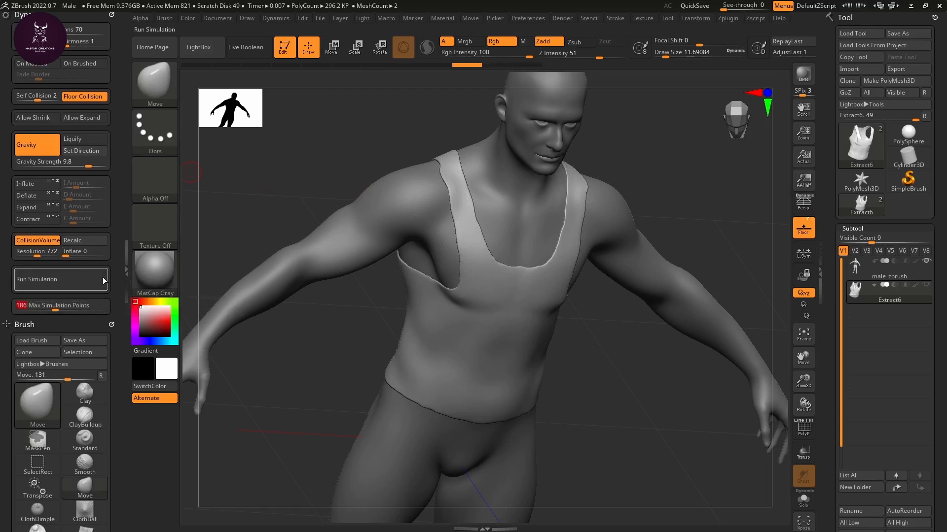
{"action": "left_click_drag", "start_coordinate": [114, 266], "coordinate": [114, 275]}
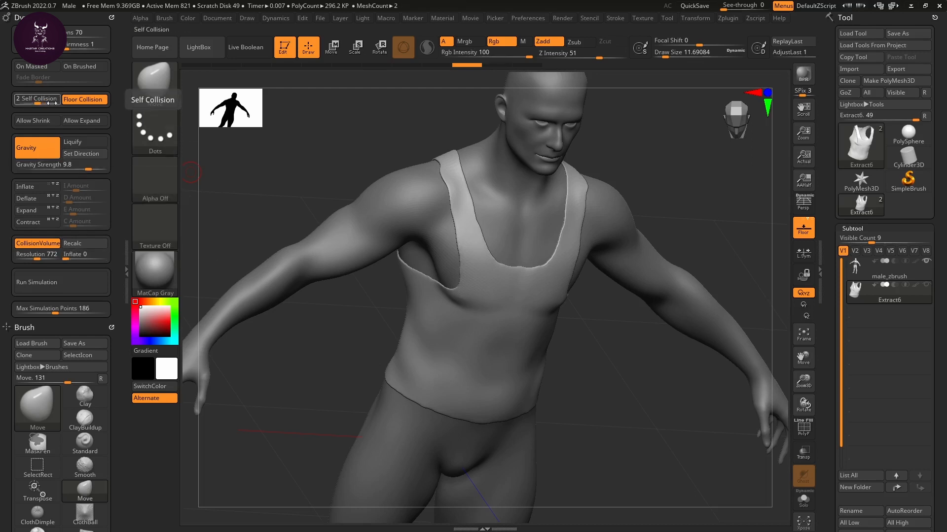
Step: Try the cloth simulation on the tank top with Floor Collision off and Self Collision at 0
{"action": "left_click", "coordinate": [94, 100]}
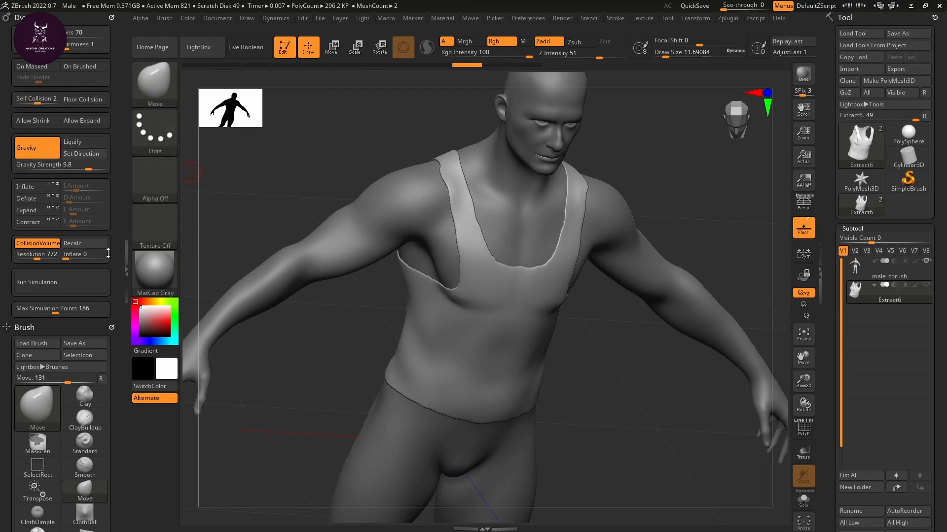
{"action": "left_click", "coordinate": [31, 100]}
{"action": "type", "text": "0"}
{"action": "key", "text": "Return"}
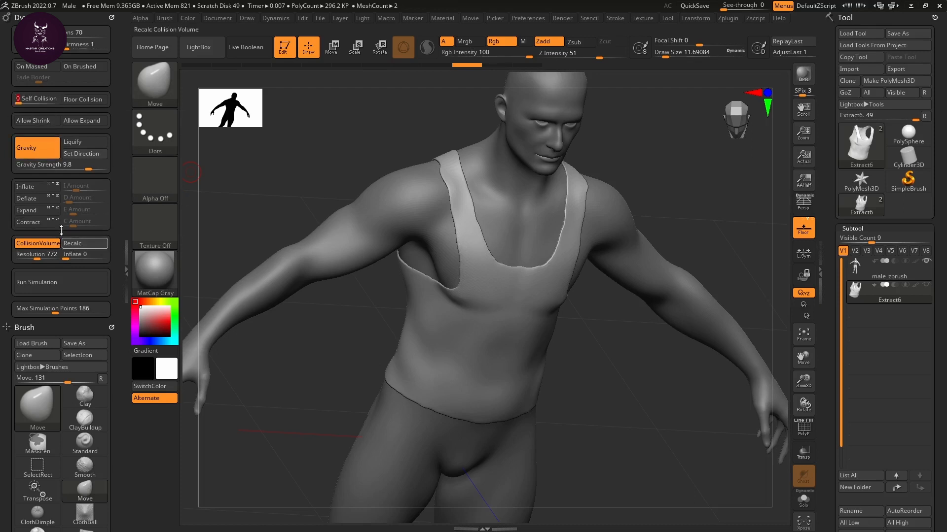
{"action": "left_click", "coordinate": [61, 287]}
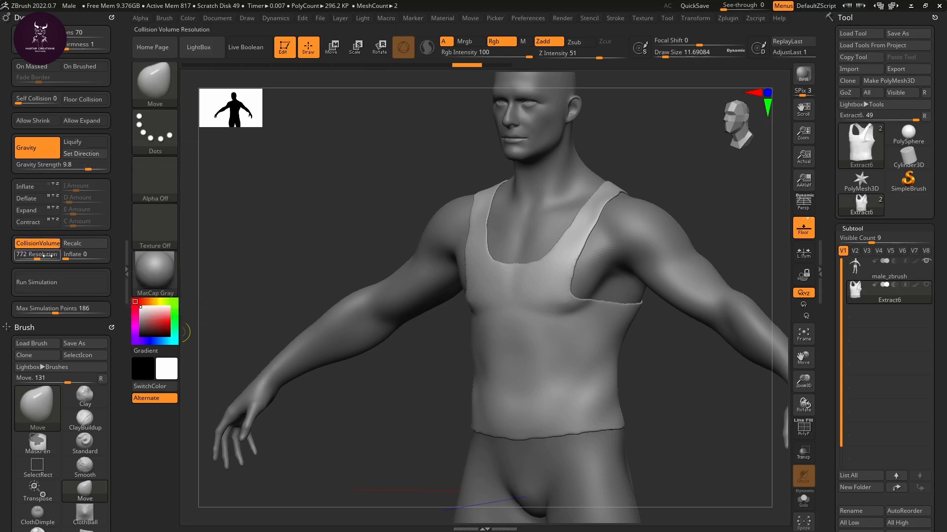
Step: Re-enable Floor Collision and try the simulation with Self Collision at 0 and at 3, undoing the deformations
{"action": "left_click", "coordinate": [72, 101]}
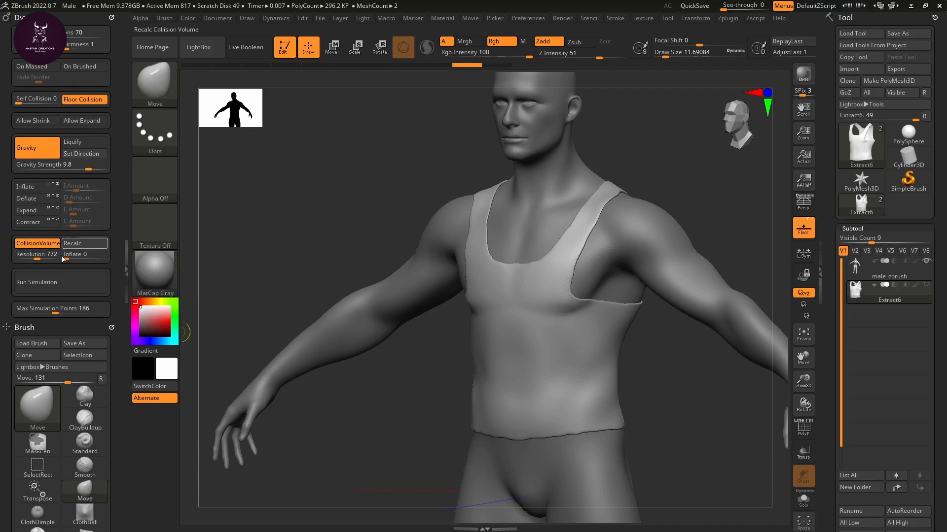
{"action": "left_click", "coordinate": [58, 288]}
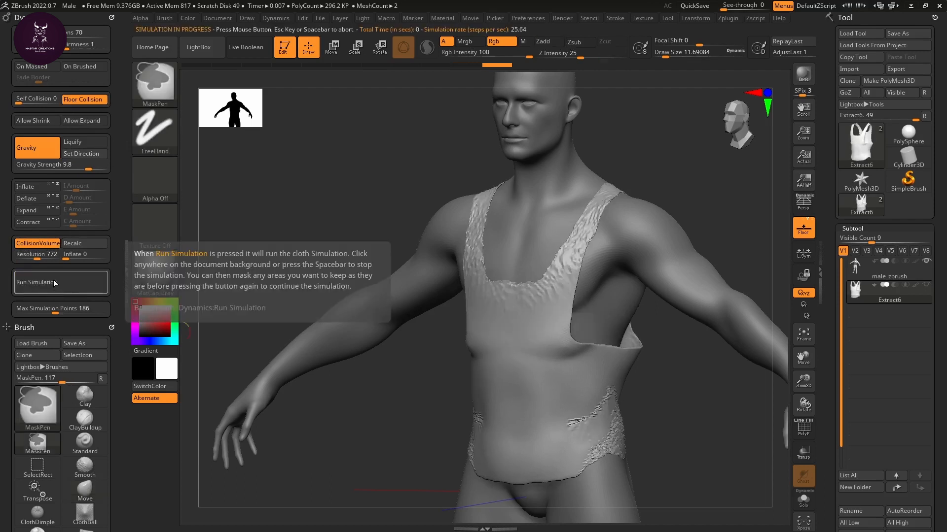
{"action": "left_click", "coordinate": [20, 100]}
{"action": "left_click_drag", "start_coordinate": [37, 105], "coordinate": [47, 105]}
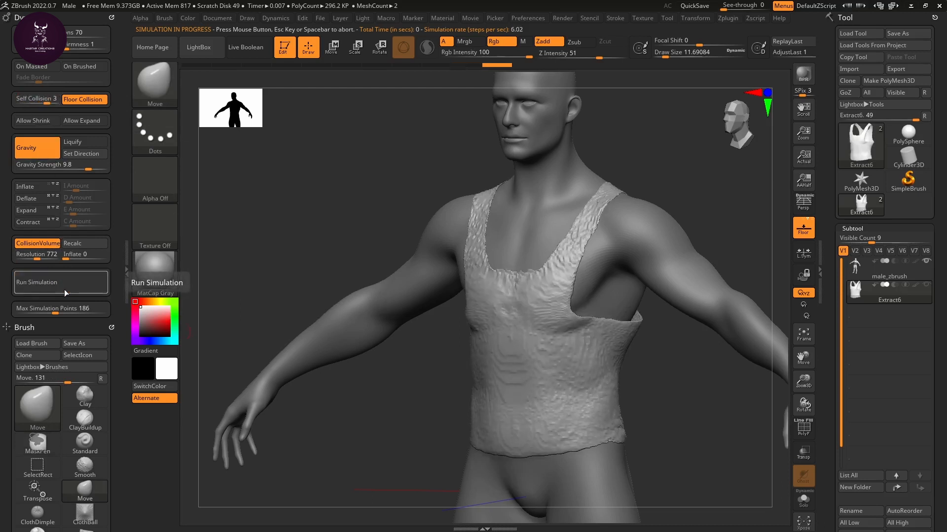
{"action": "key", "text": "ctrl"}
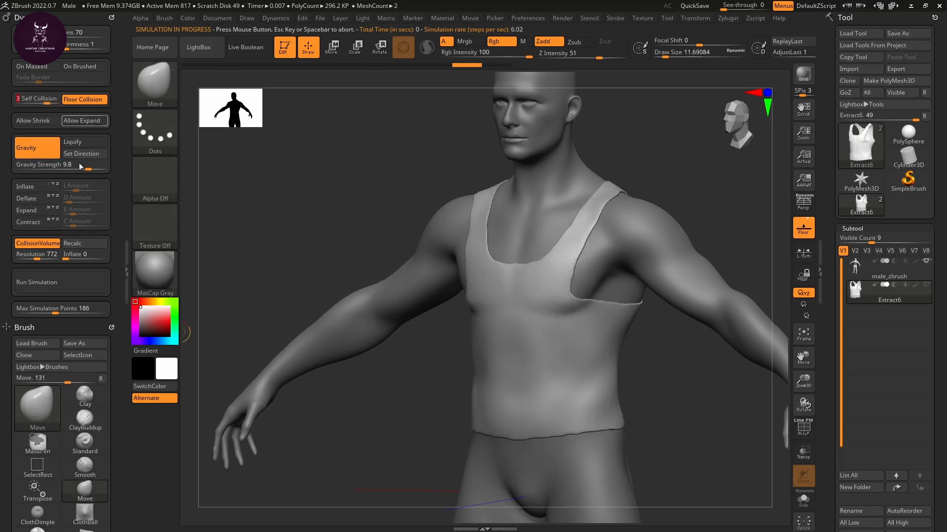
Step: Set Self Collision and Firmness to 4 and run the cloth simulation on the tank top
{"action": "left_click", "coordinate": [81, 279]}
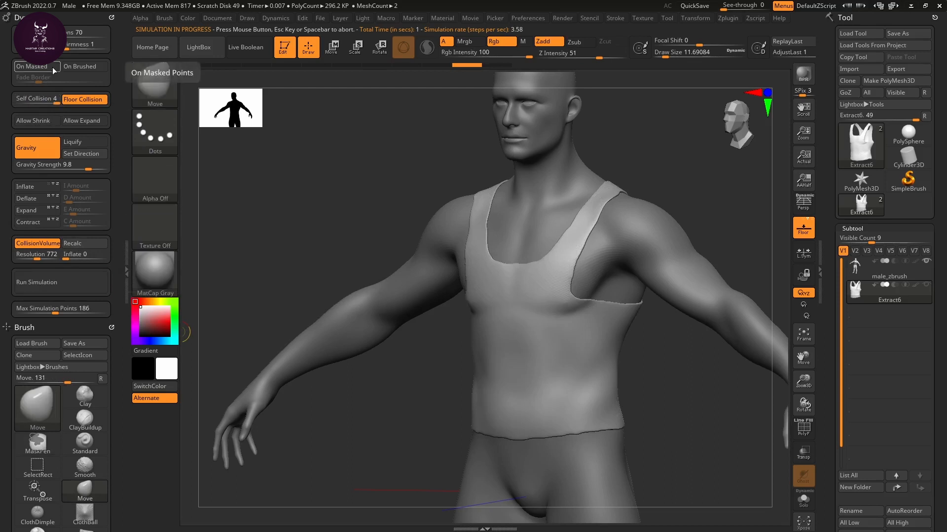
{"action": "left_click", "coordinate": [70, 288]}
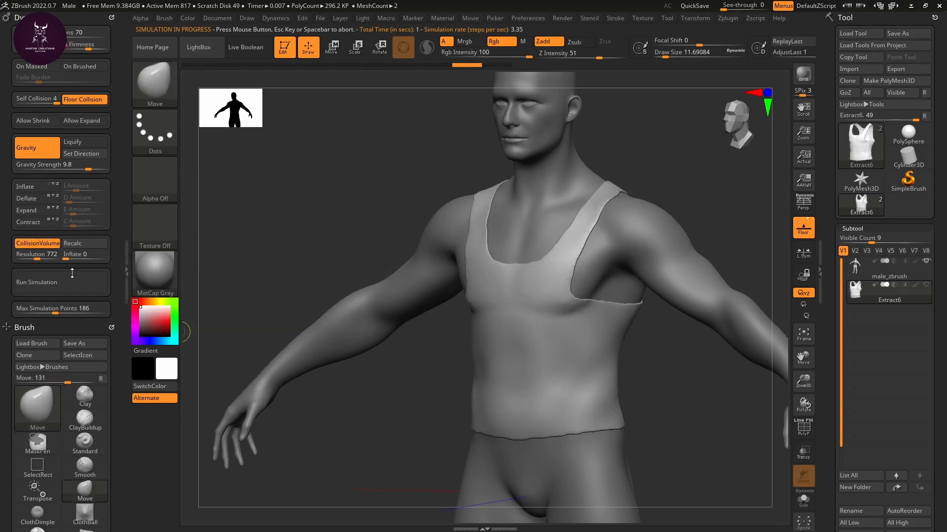
{"action": "left_click", "coordinate": [72, 289]}
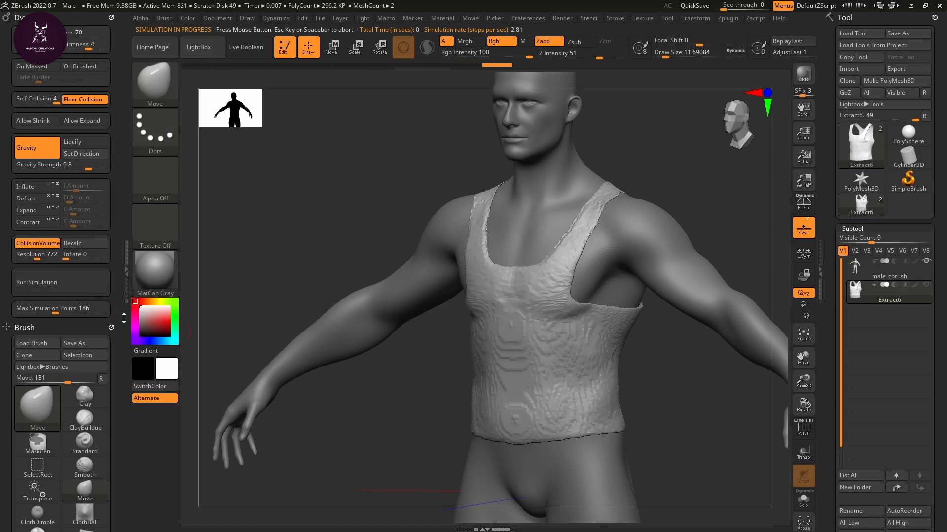
Step: Enlarge the draw size to about 77 and smooth the rough simulated surface of the tank top
{"action": "mouse_move", "coordinate": [397, 363]}
{"action": "left_mouse_down"}
{"action": "mouse_move", "coordinate": [310, 370]}
{"action": "mouse_move", "coordinate": [411, 392]}
{"action": "mouse_move", "coordinate": [408, 360]}
{"action": "left_mouse_up"}
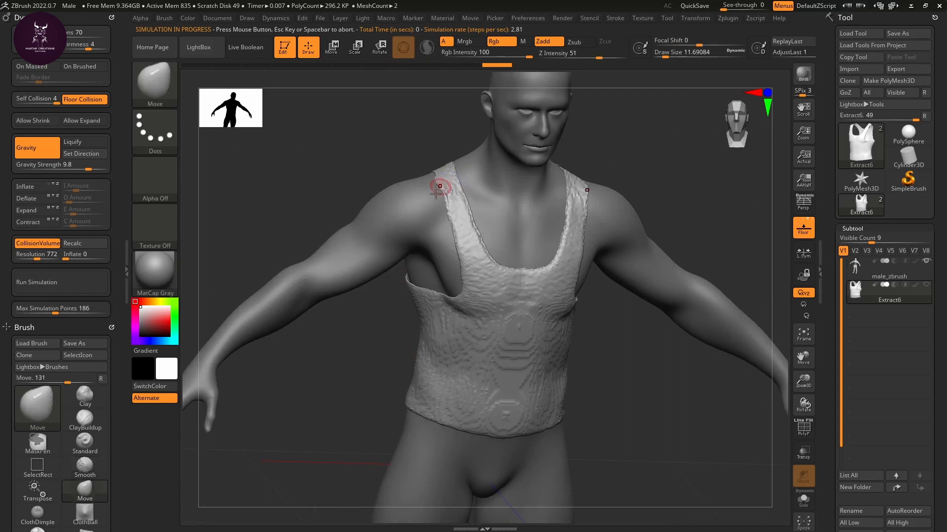
{"action": "key", "text": "shift"}
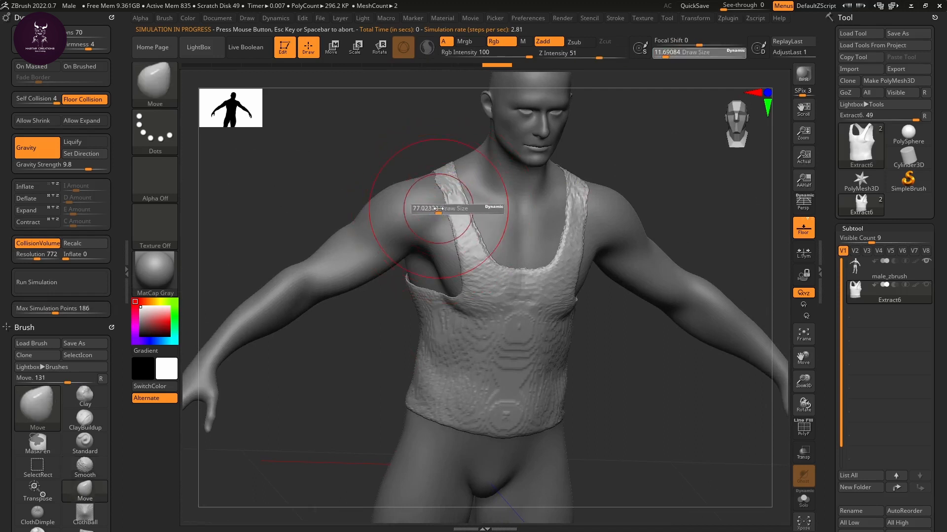
{"action": "mouse_move", "coordinate": [452, 180]}
{"action": "left_mouse_down", "text": "shift"}
{"action": "mouse_move", "coordinate": [454, 231]}
{"action": "mouse_move", "coordinate": [493, 296]}
{"action": "mouse_move", "coordinate": [425, 398]}
{"action": "mouse_move", "coordinate": [493, 405]}
{"action": "mouse_move", "coordinate": [515, 313]}
{"action": "left_mouse_up", "text": "shift"}
{"action": "left_click_drag", "start_coordinate": [606, 375], "coordinate": [623, 369], "text": "shift"}
{"action": "mouse_move", "coordinate": [634, 212]}
{"action": "left_mouse_down"}
{"action": "mouse_move", "coordinate": [665, 345]}
{"action": "mouse_move", "coordinate": [657, 392]}
{"action": "left_mouse_up"}
{"action": "mouse_move", "coordinate": [663, 480]}
{"action": "left_mouse_down", "text": "shift"}
{"action": "mouse_move", "coordinate": [690, 424]}
{"action": "mouse_move", "coordinate": [613, 338]}
{"action": "mouse_move", "coordinate": [634, 359]}
{"action": "mouse_move", "coordinate": [571, 428]}
{"action": "mouse_move", "coordinate": [492, 353]}
{"action": "left_mouse_up", "text": "shift"}
Step: Adjust the tank top's lower hem and the areas under the armholes with the Move brush
{"action": "key", "text": "b"}
{"action": "key", "text": "m"}
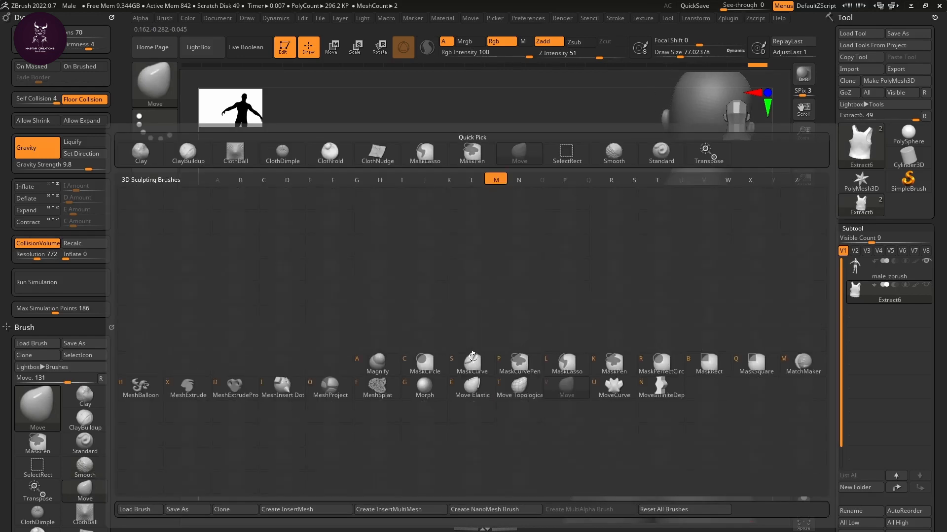
{"action": "key", "text": "Escape"}
{"action": "mouse_move", "coordinate": [490, 396]}
{"action": "left_mouse_down"}
{"action": "mouse_move", "coordinate": [495, 440]}
{"action": "mouse_move", "coordinate": [649, 373]}
{"action": "left_mouse_up"}
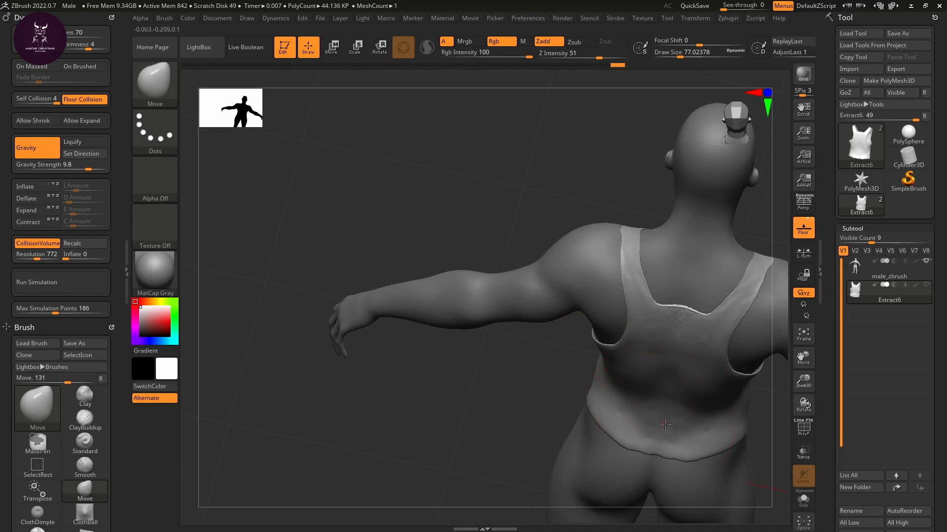
{"action": "mouse_move", "coordinate": [669, 439]}
{"action": "left_mouse_down"}
{"action": "mouse_move", "coordinate": [521, 414]}
{"action": "mouse_move", "coordinate": [637, 424]}
{"action": "mouse_move", "coordinate": [528, 438]}
{"action": "mouse_move", "coordinate": [634, 460]}
{"action": "mouse_move", "coordinate": [666, 437]}
{"action": "mouse_move", "coordinate": [634, 359]}
{"action": "mouse_move", "coordinate": [619, 393]}
{"action": "left_mouse_up"}
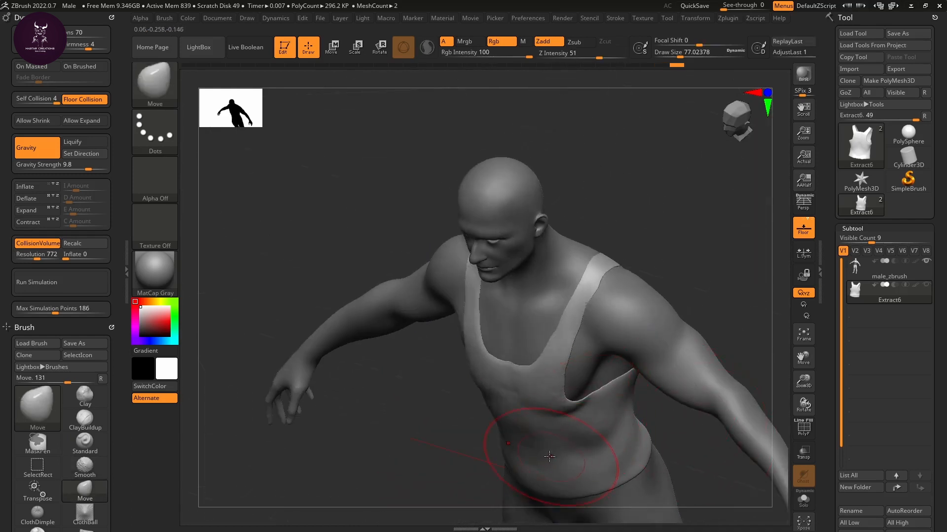
{"action": "key", "text": "shift"}
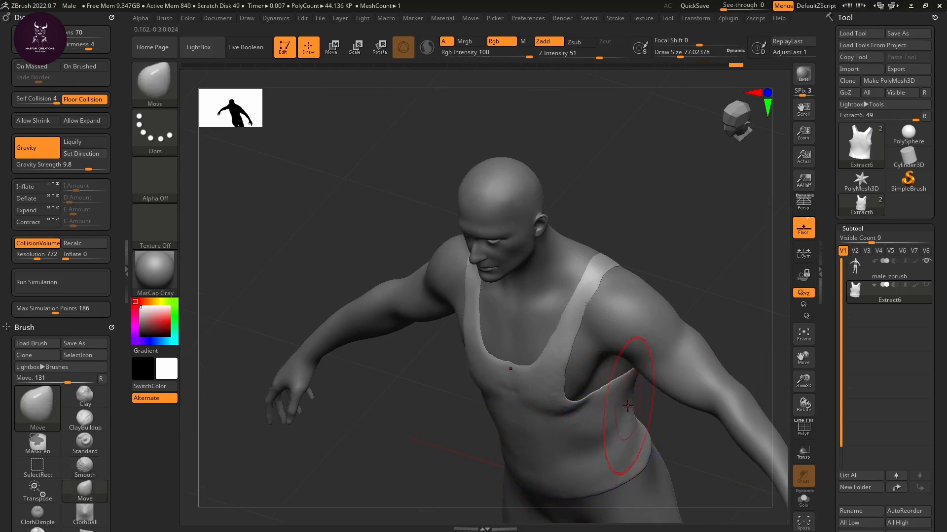
{"action": "mouse_move", "coordinate": [665, 281]}
{"action": "left_mouse_down"}
{"action": "mouse_move", "coordinate": [687, 237]}
{"action": "mouse_move", "coordinate": [687, 190]}
{"action": "mouse_move", "coordinate": [708, 224]}
{"action": "mouse_move", "coordinate": [695, 265]}
{"action": "left_mouse_up"}
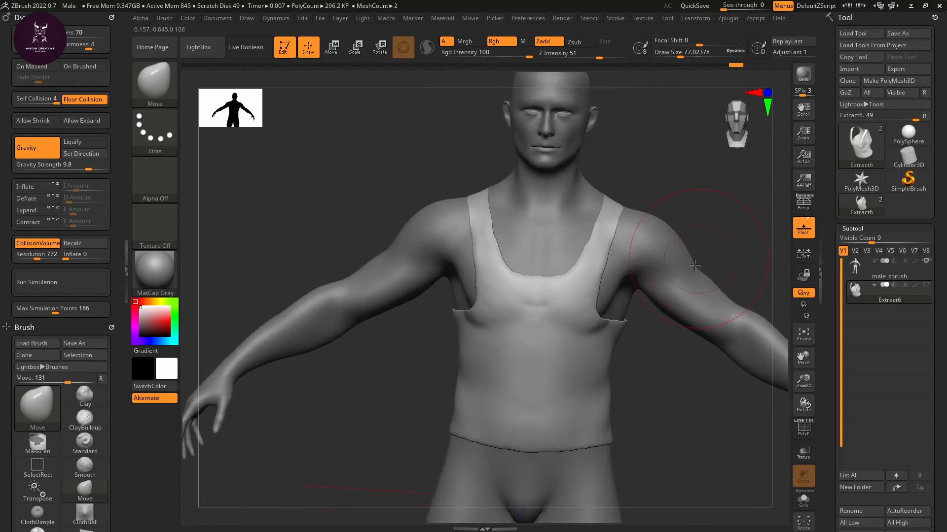
{"action": "mouse_move", "coordinate": [662, 359]}
{"action": "left_mouse_down"}
{"action": "mouse_move", "coordinate": [688, 325]}
{"action": "mouse_move", "coordinate": [671, 379]}
{"action": "mouse_move", "coordinate": [693, 348]}
{"action": "mouse_move", "coordinate": [662, 376]}
{"action": "mouse_move", "coordinate": [649, 371]}
{"action": "left_mouse_up"}
Step: Try the ClothHook brush on the tank top's side, reducing the draw size to about 9.4 and undoing the strokes
{"action": "key", "text": "b"}
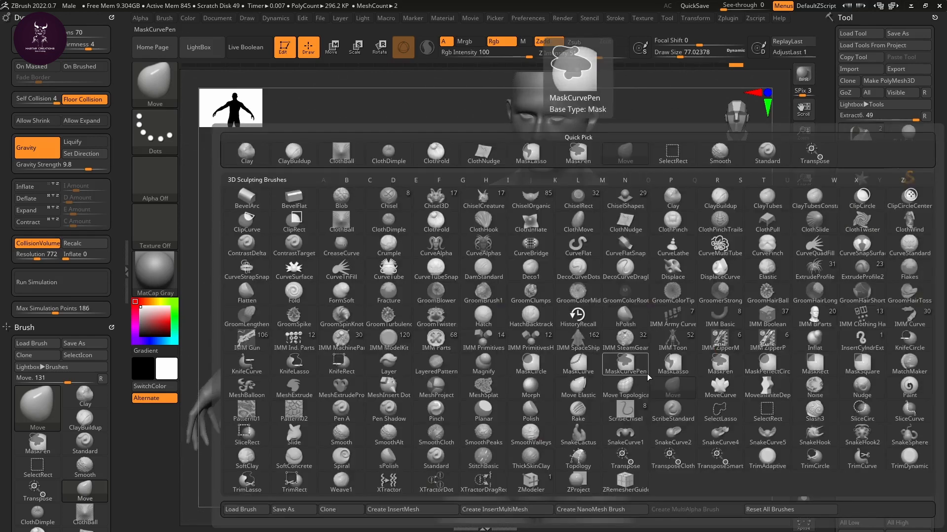
{"action": "key", "text": "c"}
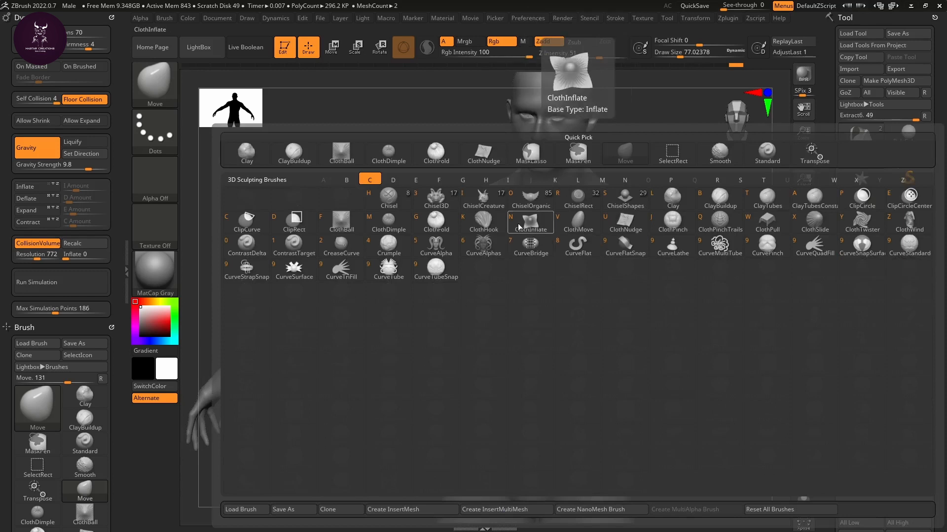
{"action": "left_click", "coordinate": [488, 220]}
{"action": "mouse_move", "coordinate": [592, 357]}
{"action": "left_mouse_down"}
{"action": "mouse_move", "coordinate": [537, 376]}
{"action": "mouse_move", "coordinate": [536, 423]}
{"action": "left_mouse_up"}
{"action": "key", "text": "ctrl+z"}
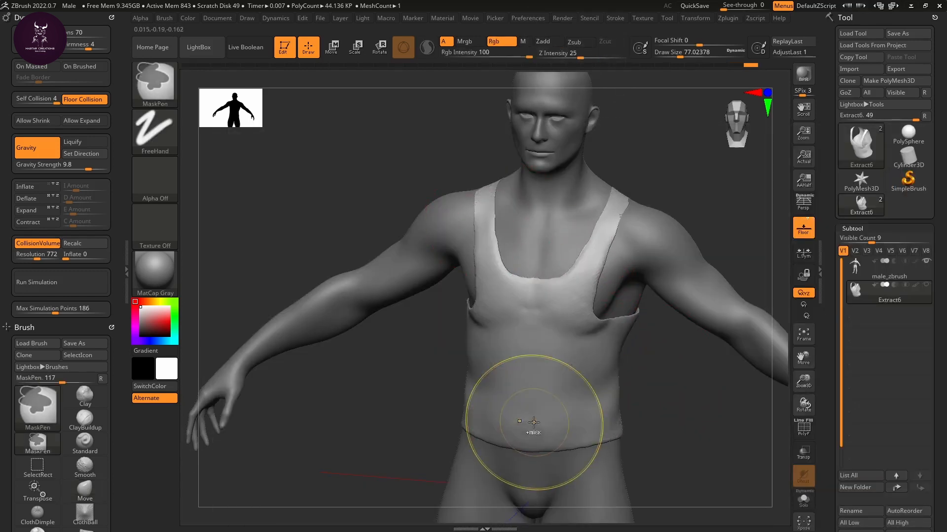
{"action": "key", "text": "s"}
{"action": "left_click_drag", "start_coordinate": [582, 360], "coordinate": [544, 369]}
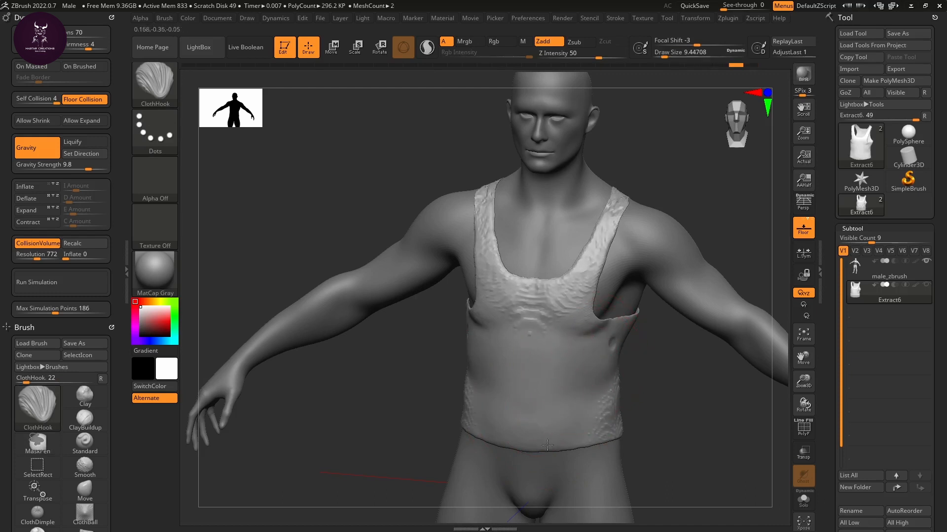
{"action": "key", "text": "ctrl+z"}
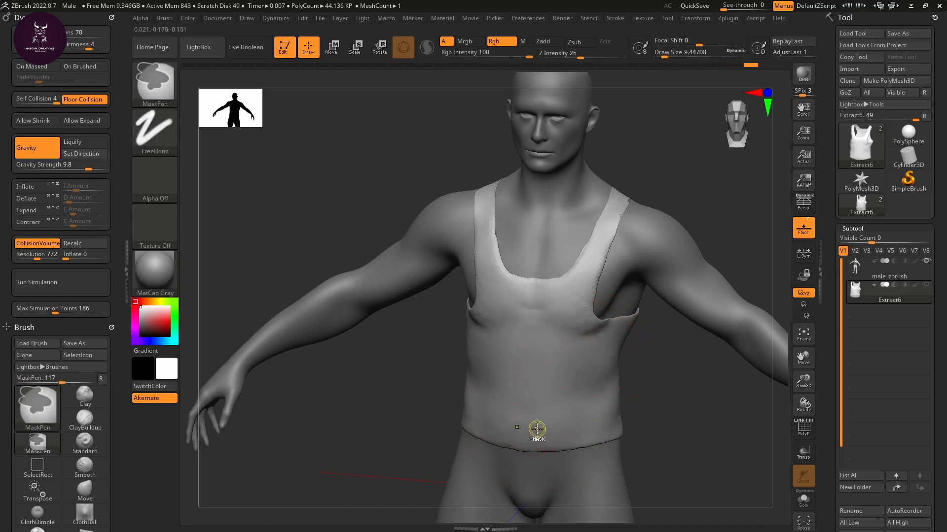
Step: Switch to the ClothFold brush and try a fold stroke across the tank top's side, undoing it
{"action": "key", "text": "b"}
{"action": "key", "text": "c"}
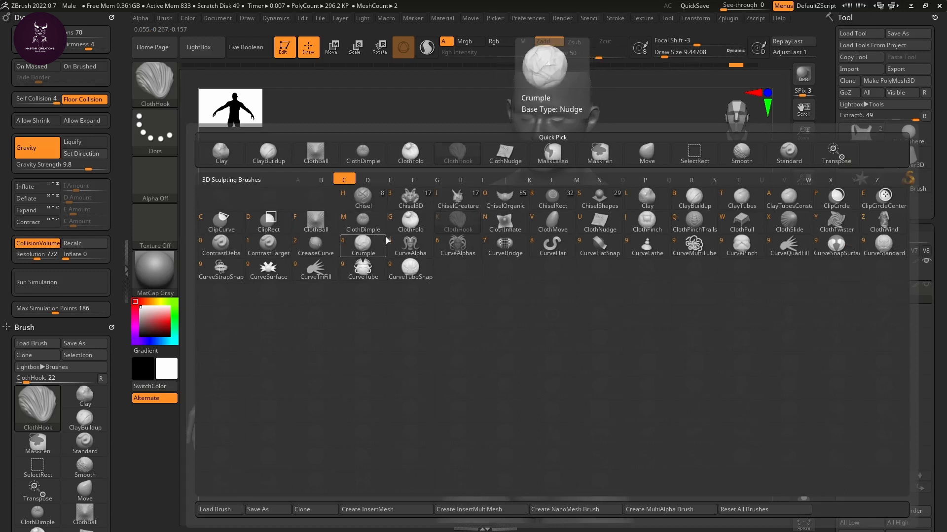
{"action": "left_click", "coordinate": [413, 224]}
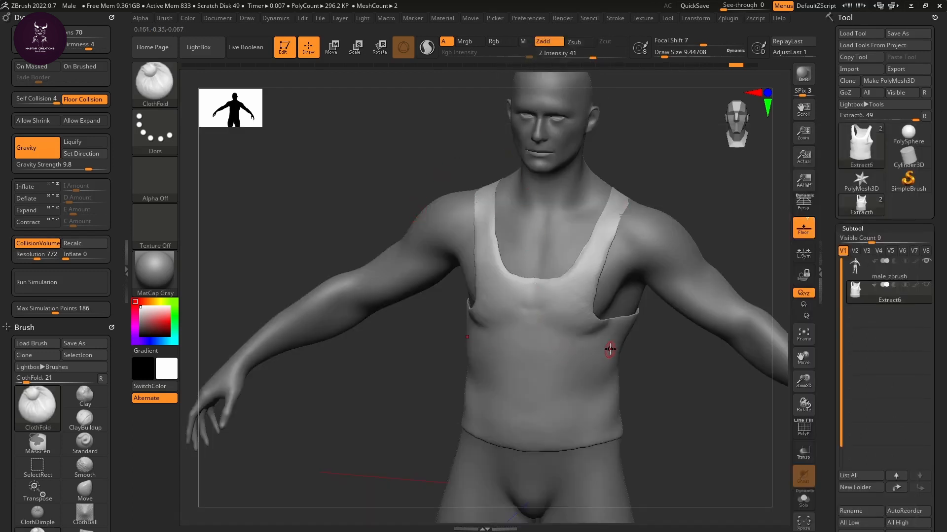
{"action": "left_click_drag", "start_coordinate": [596, 354], "coordinate": [534, 381]}
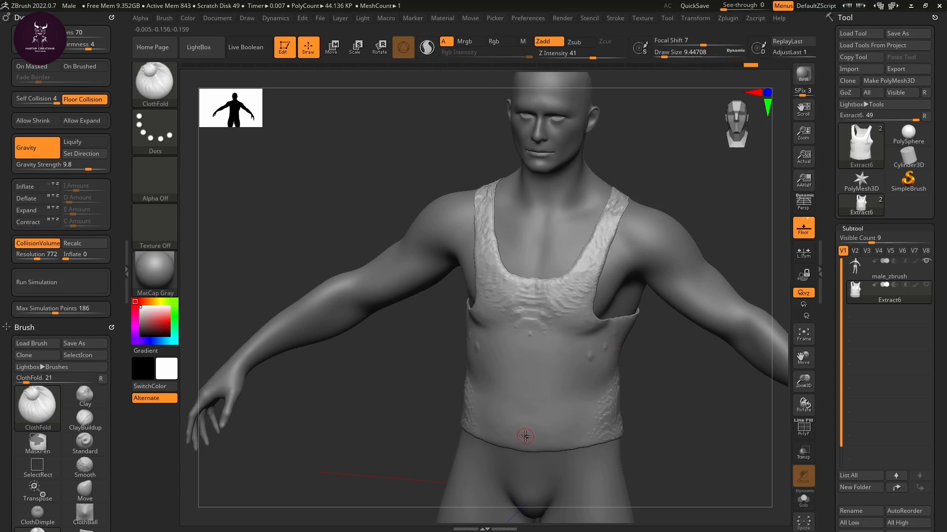
{"action": "key", "text": "ctrl+z"}
Step: Change the ClothFold brush's stroke to FreeHand and try a fold stroke across the tank top's side
{"action": "left_click", "coordinate": [164, 135]}
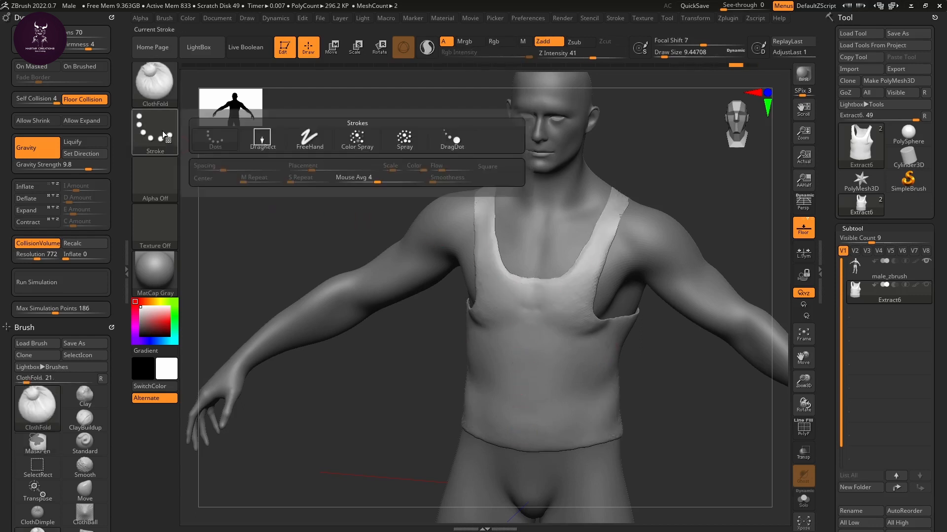
{"action": "left_click", "coordinate": [305, 140]}
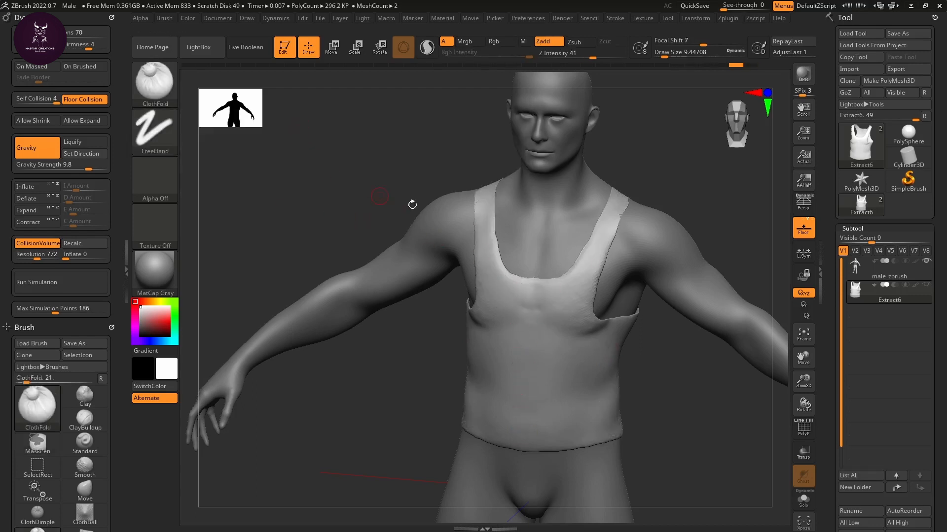
{"action": "left_click_drag", "start_coordinate": [626, 341], "coordinate": [571, 368]}
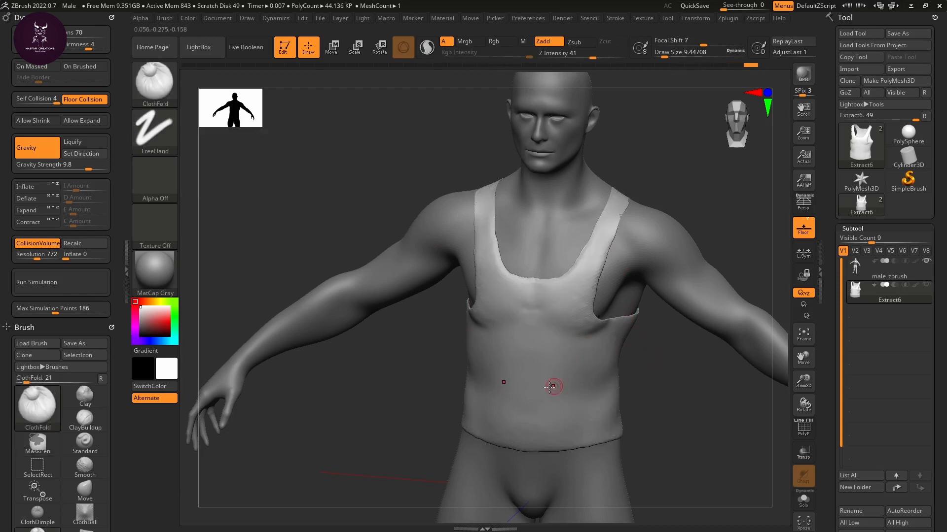
Step: Undo the fold stroke, switch to the ClothTwister brush and try it on the tank top's side, undoing each attempt
{"action": "key", "text": "ctrl"}
{"action": "key", "text": "ctrl+z"}
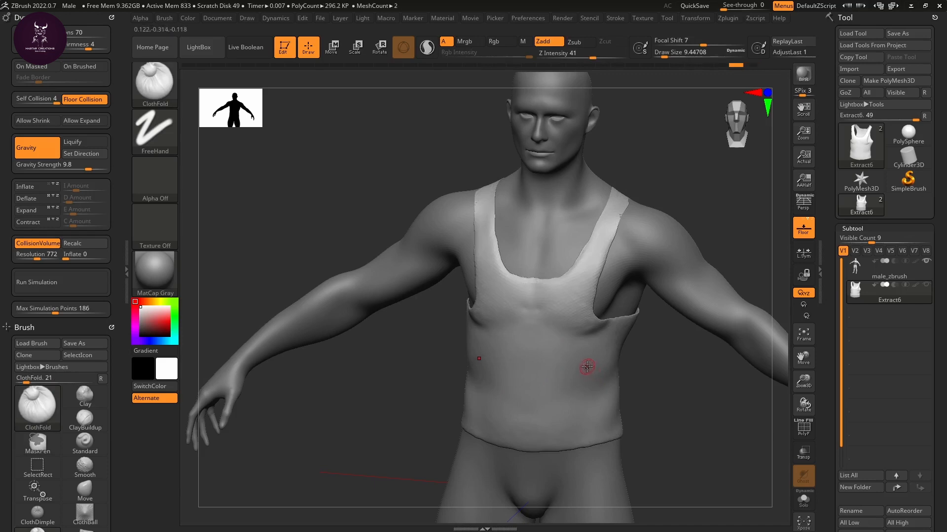
{"action": "key", "text": "b"}
{"action": "key", "text": "c"}
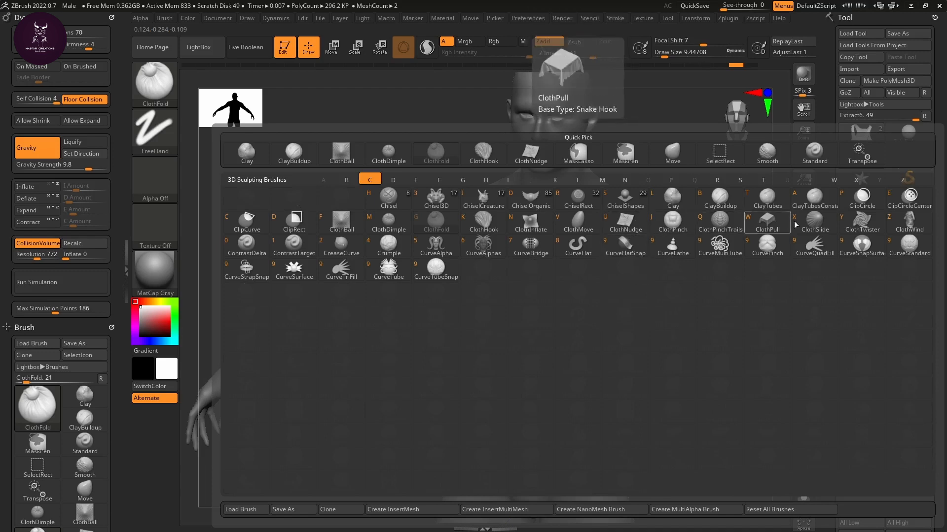
{"action": "left_click", "coordinate": [859, 226]}
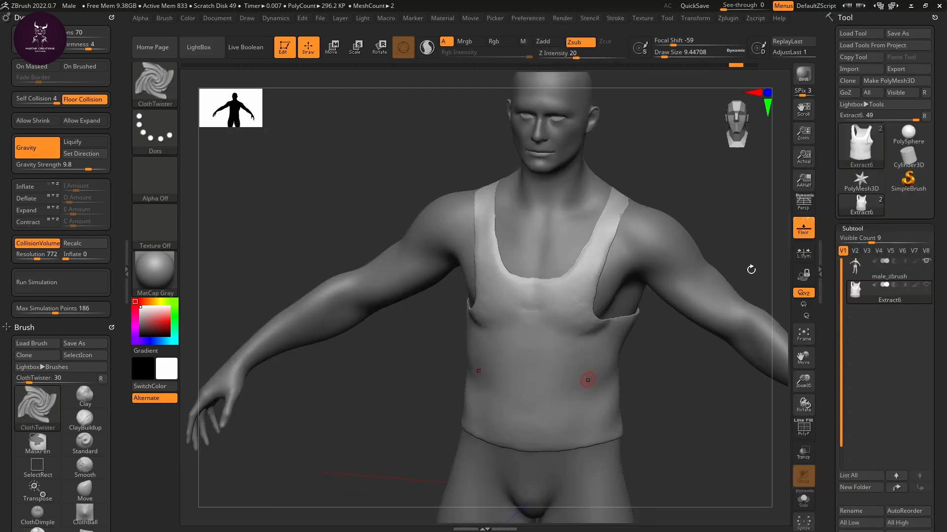
{"action": "left_click", "coordinate": [595, 365]}
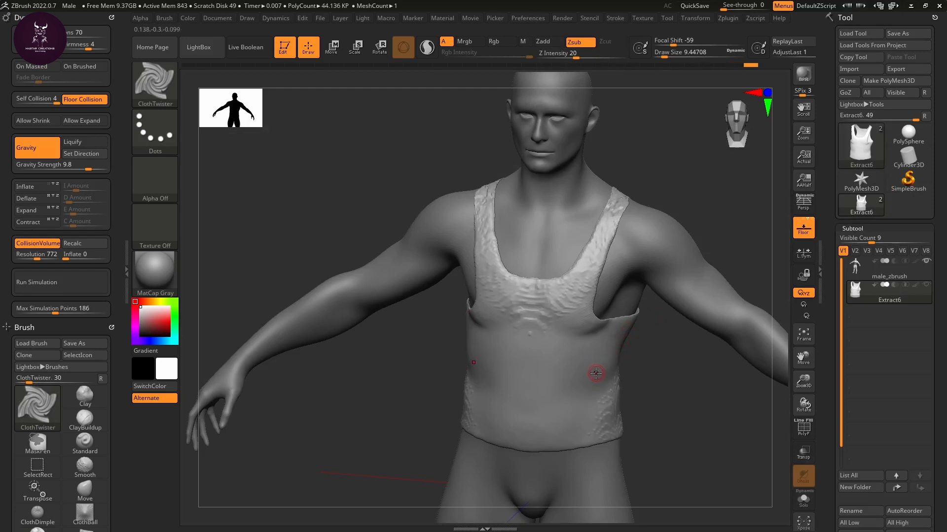
{"action": "key", "text": "ctrl+z"}
{"action": "left_click", "coordinate": [589, 379]}
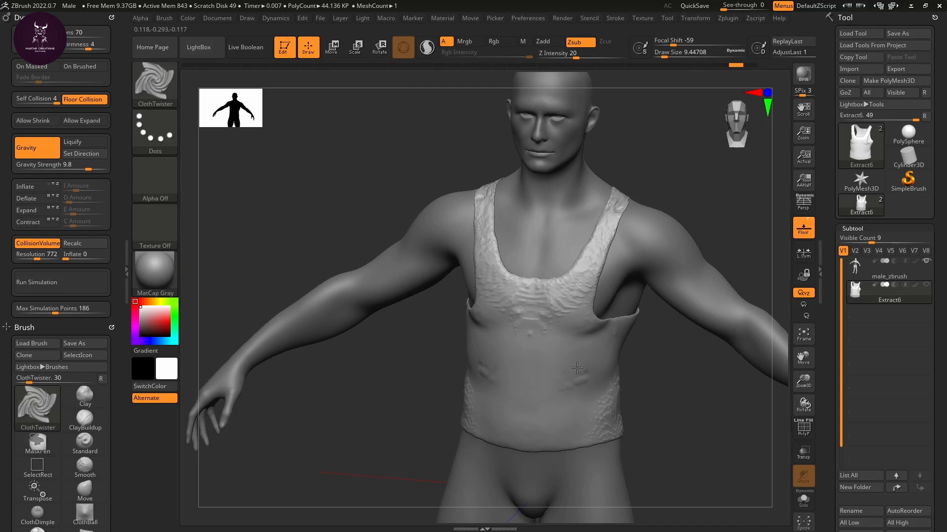
{"action": "key", "text": "ctrl+z"}
Step: Try to remesh the tank top with DynaMesh at resolution 128 and inspect its shoulder strap
{"action": "right_click_drag", "start_coordinate": [668, 384], "coordinate": [700, 359], "text": "ctrl"}
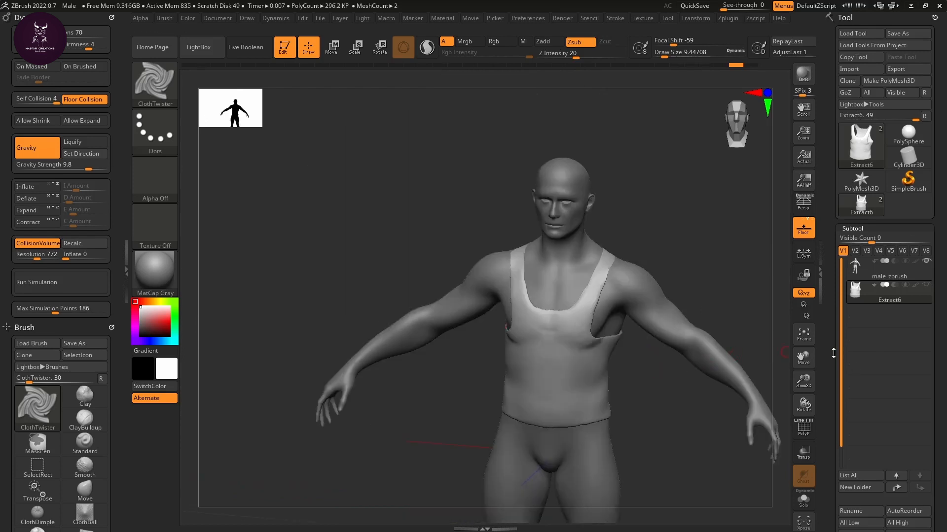
{"action": "left_click_drag", "start_coordinate": [842, 353], "coordinate": [843, 363]}
{"action": "scroll", "coordinate": [855, 344], "scroll_direction": "down", "scroll_amount": 10}
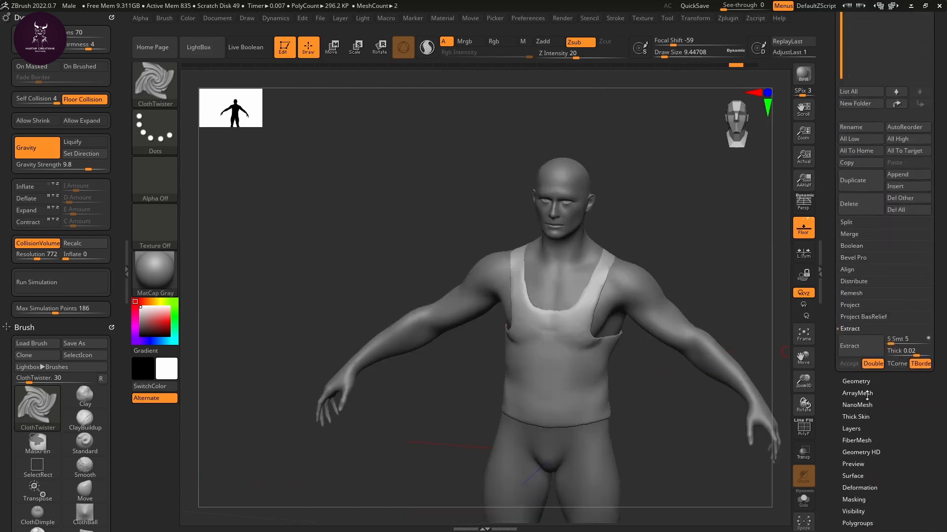
{"action": "left_click", "coordinate": [857, 382]}
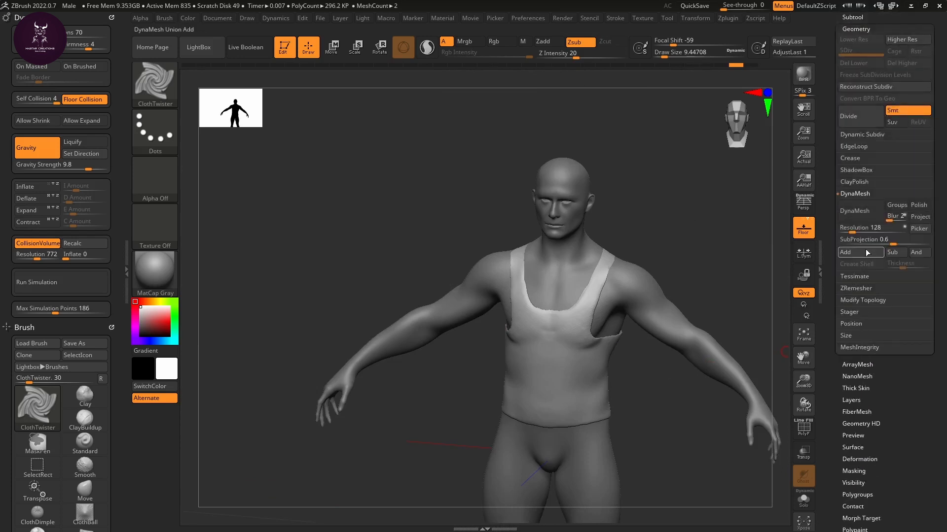
{"action": "left_click", "coordinate": [860, 212]}
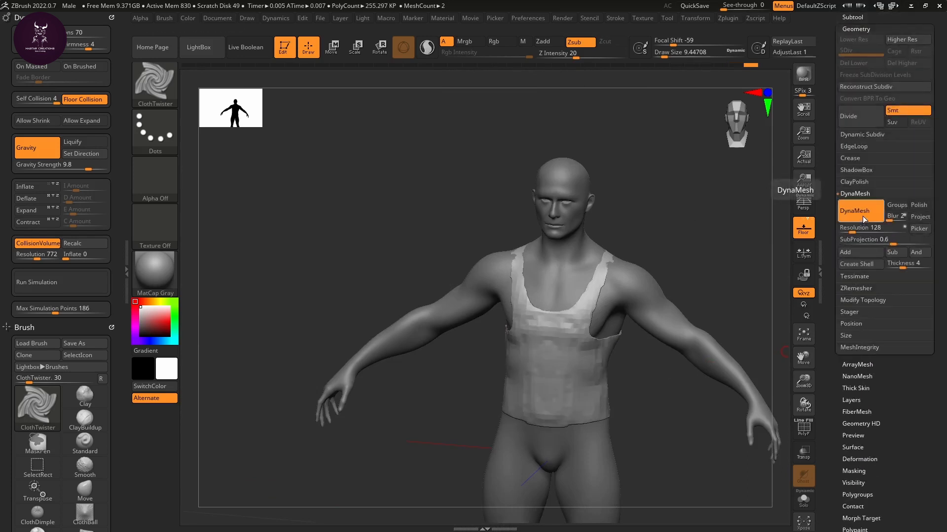
{"action": "left_click_drag", "start_coordinate": [614, 303], "coordinate": [643, 272]}
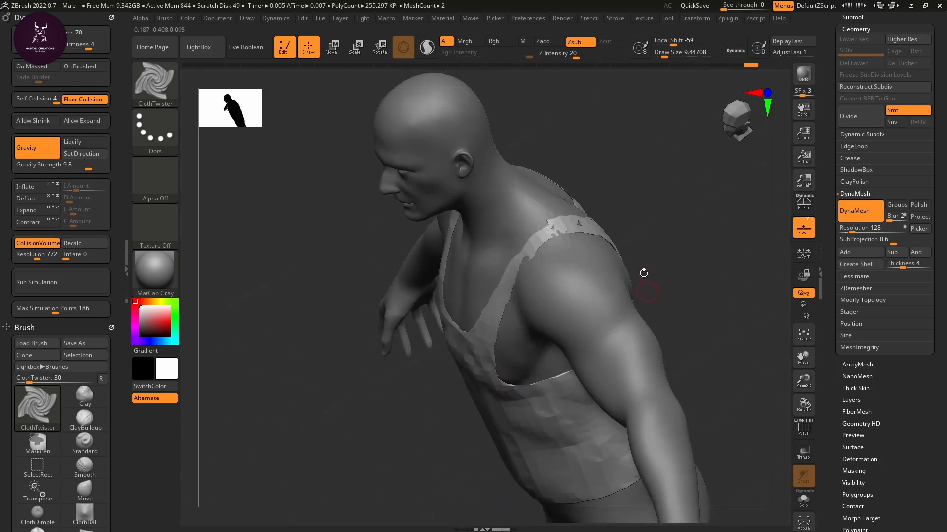
Step: Set the DynaMesh resolution to 400, reapply DynaMesh to the tank top, and undo the remesh
{"action": "left_click_drag", "start_coordinate": [851, 227], "coordinate": [858, 230]}
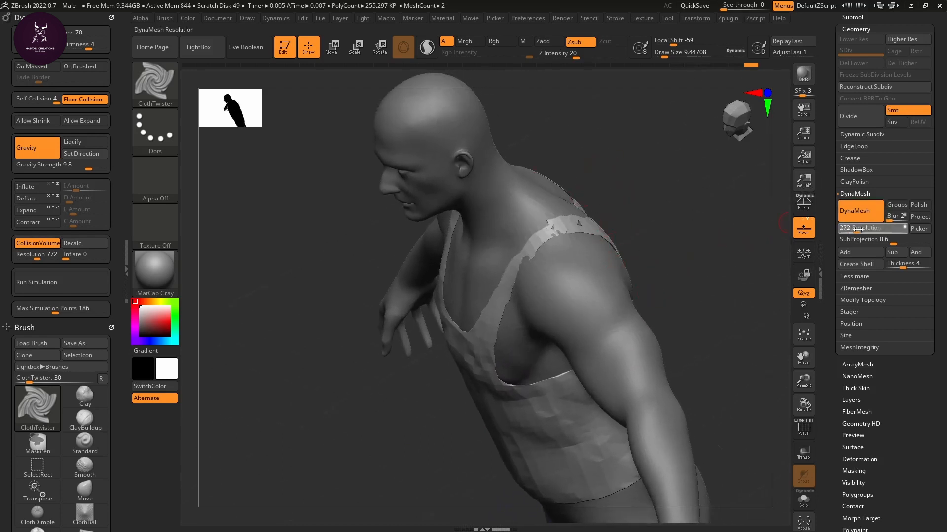
{"action": "left_click", "coordinate": [864, 213]}
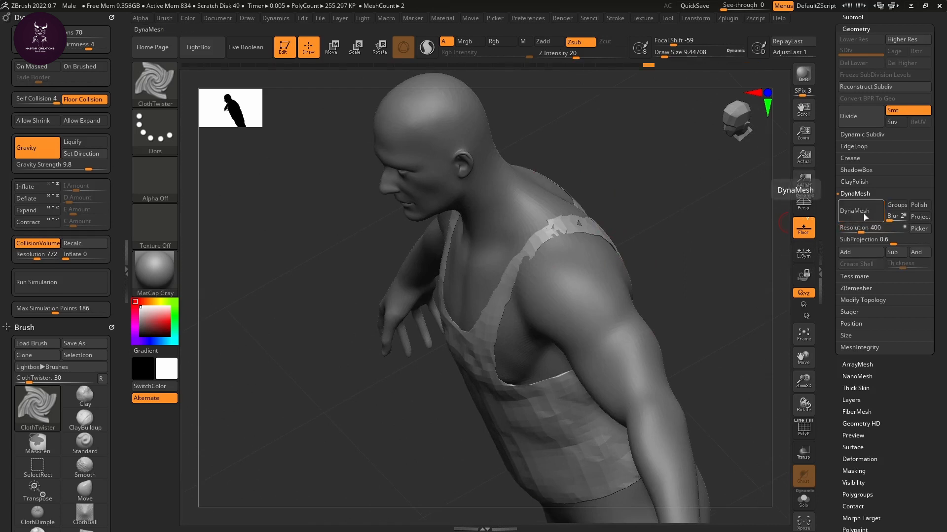
{"action": "left_click", "coordinate": [863, 213]}
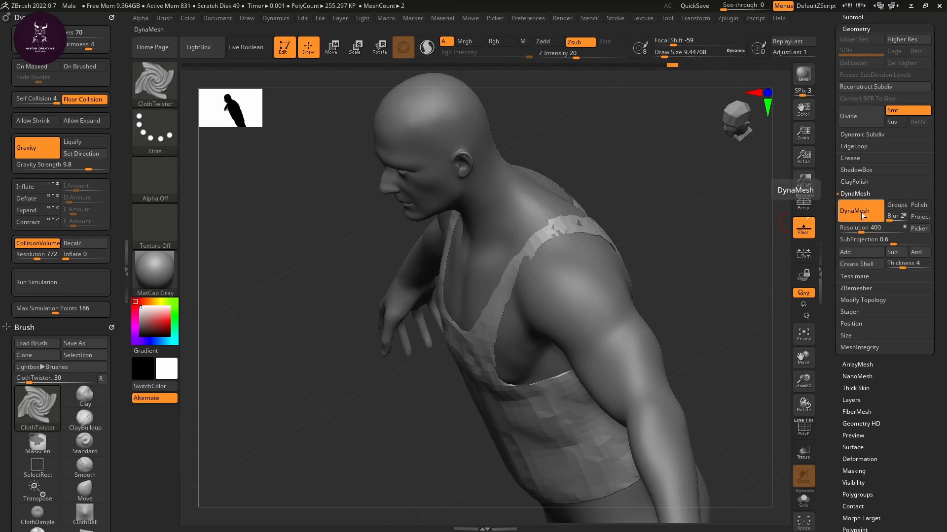
{"action": "key", "text": "ctrl"}
{"action": "mouse_move", "coordinate": [802, 230]}
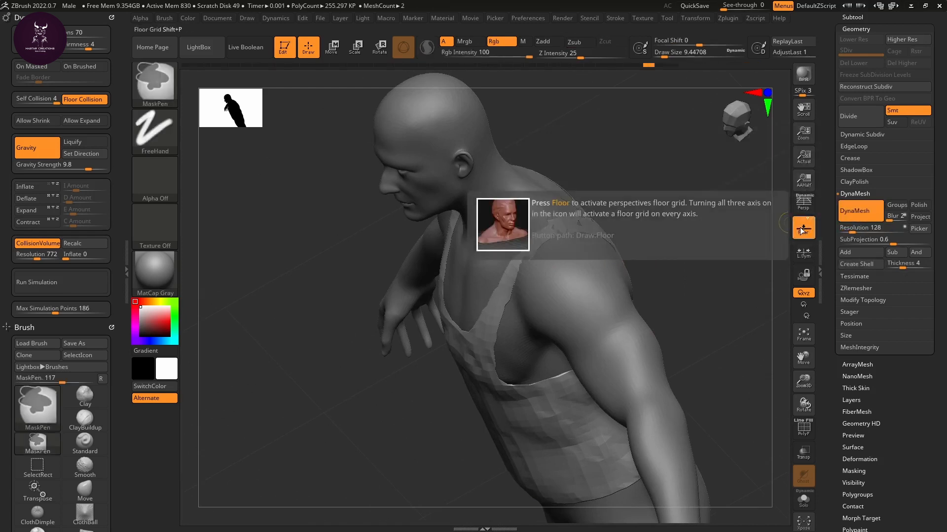
Step: Try to remesh the tank top with DynaMesh at resolution 552
{"action": "left_click_drag", "start_coordinate": [855, 227], "coordinate": [866, 229]}
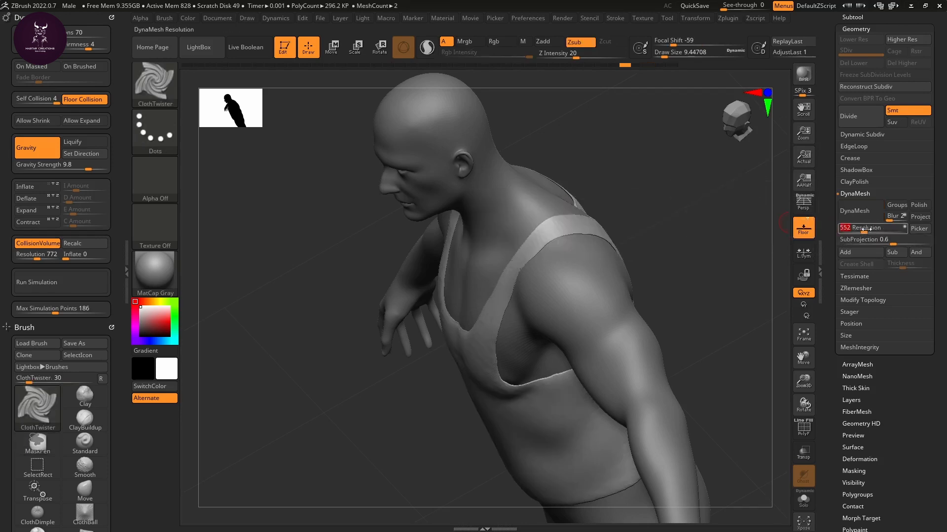
{"action": "left_click", "coordinate": [858, 214]}
{"action": "left_click_drag", "start_coordinate": [708, 250], "coordinate": [609, 245]}
Step: Switch to the Move brush with a draw size of about 48.6 and try reshaping the tank top's straps and side
{"action": "key", "text": "b"}
{"action": "key", "text": "m"}
{"action": "key", "text": "v"}
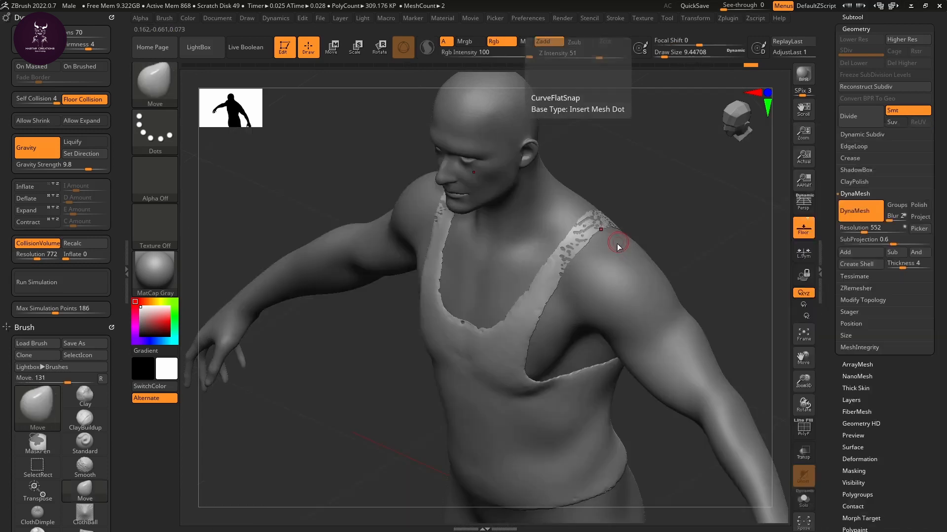
{"action": "key", "text": "s"}
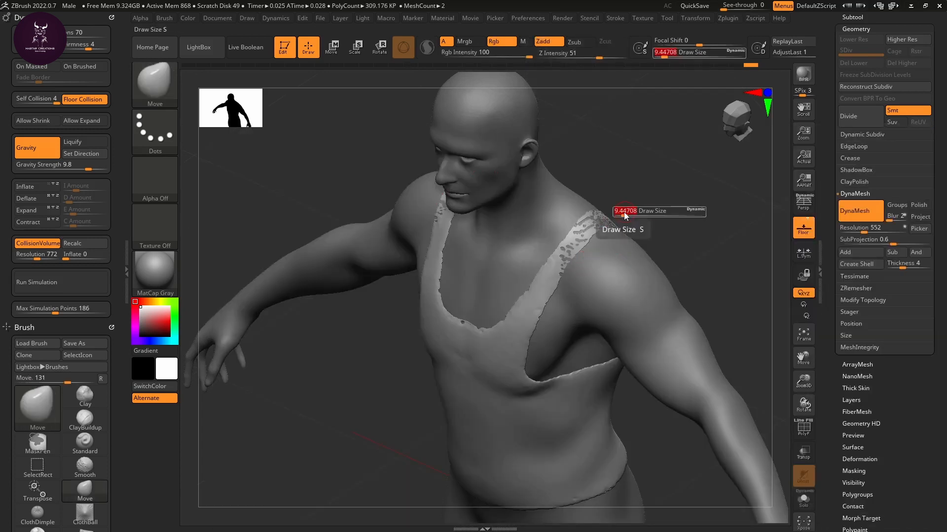
{"action": "left_click_drag", "start_coordinate": [627, 213], "coordinate": [640, 213]}
{"action": "mouse_move", "coordinate": [562, 260]}
{"action": "right_mouse_down"}
{"action": "mouse_move", "coordinate": [666, 226]}
{"action": "mouse_move", "coordinate": [667, 205]}
{"action": "mouse_move", "coordinate": [567, 260]}
{"action": "right_mouse_up"}
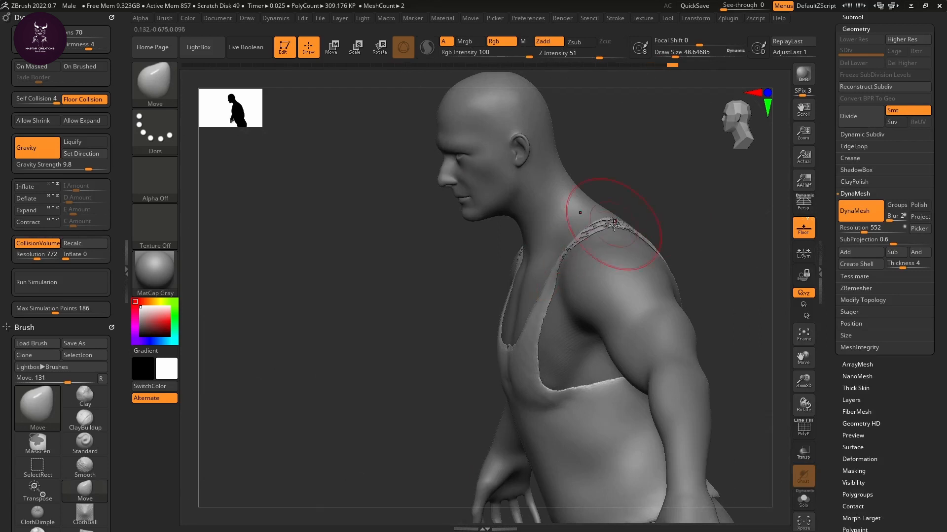
{"action": "mouse_move", "coordinate": [657, 222]}
{"action": "right_mouse_down"}
{"action": "mouse_move", "coordinate": [611, 232]}
{"action": "mouse_move", "coordinate": [621, 261]}
{"action": "mouse_move", "coordinate": [656, 275]}
{"action": "mouse_move", "coordinate": [439, 226]}
{"action": "right_mouse_up"}
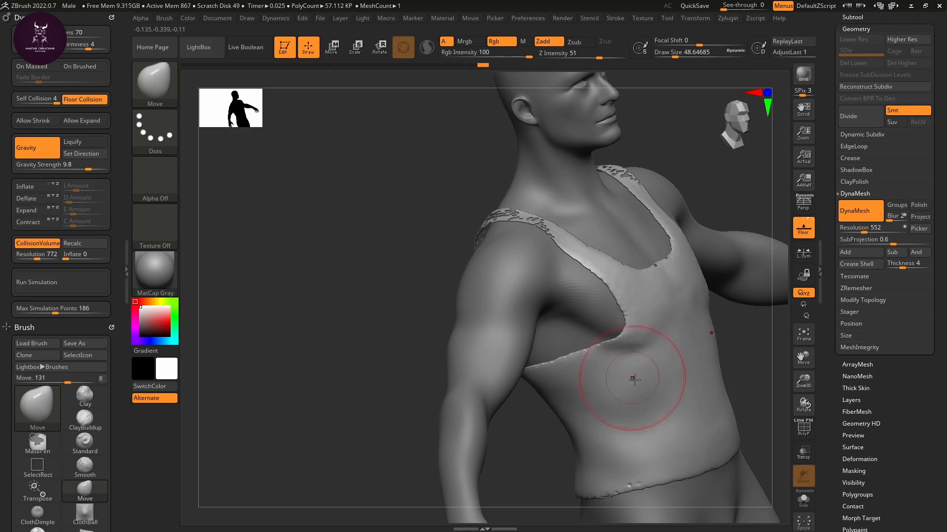
{"action": "mouse_move", "coordinate": [631, 450]}
{"action": "right_mouse_down"}
{"action": "mouse_move", "coordinate": [560, 439]}
{"action": "mouse_move", "coordinate": [555, 469]}
{"action": "right_mouse_up"}
Step: Try smoothing the tank top's shoulder strap, and undo the edits back to before the resolution 552 DynaMesh
{"action": "key", "text": "shift"}
{"action": "left_click_drag", "start_coordinate": [534, 270], "coordinate": [546, 321], "text": "shift"}
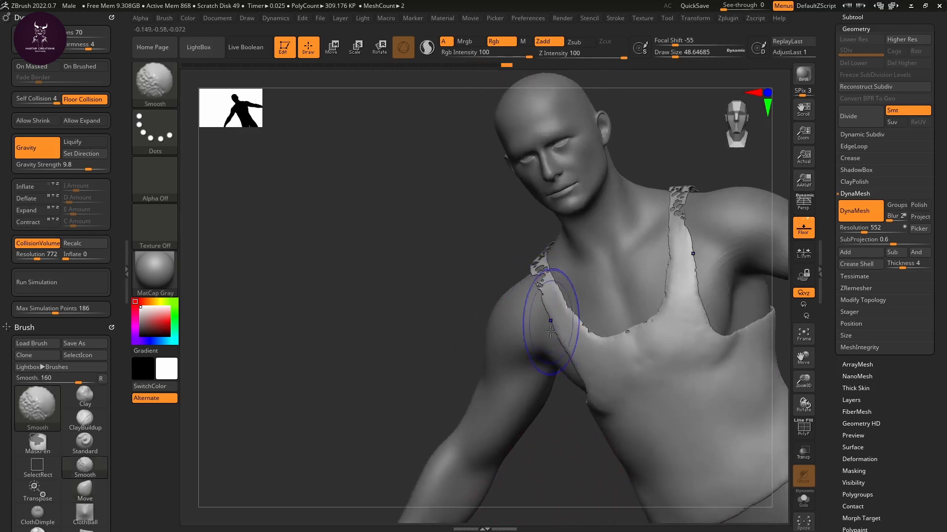
{"action": "right_click_drag", "start_coordinate": [545, 320], "coordinate": [575, 455]}
{"action": "key", "text": "ctrl"}
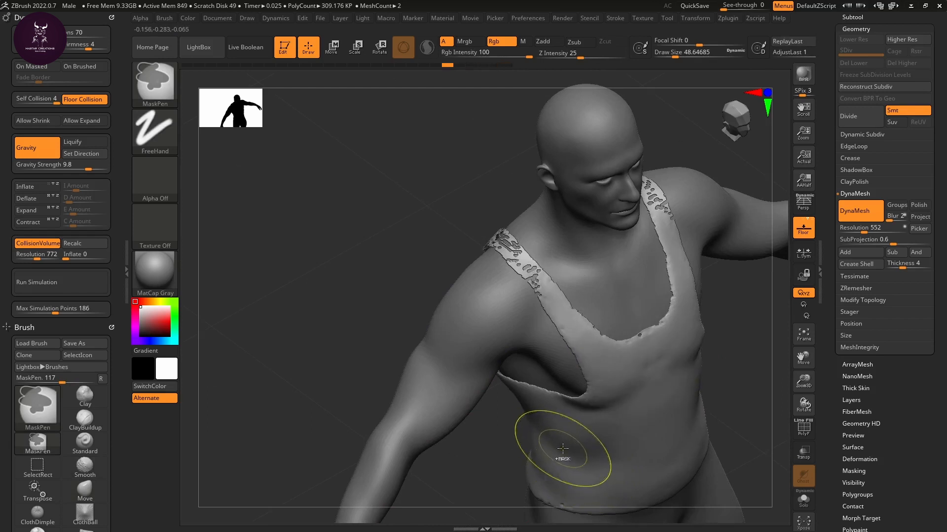
{"action": "key", "text": "ctrl+z"}
{"action": "key", "text": "ctrl+z"}
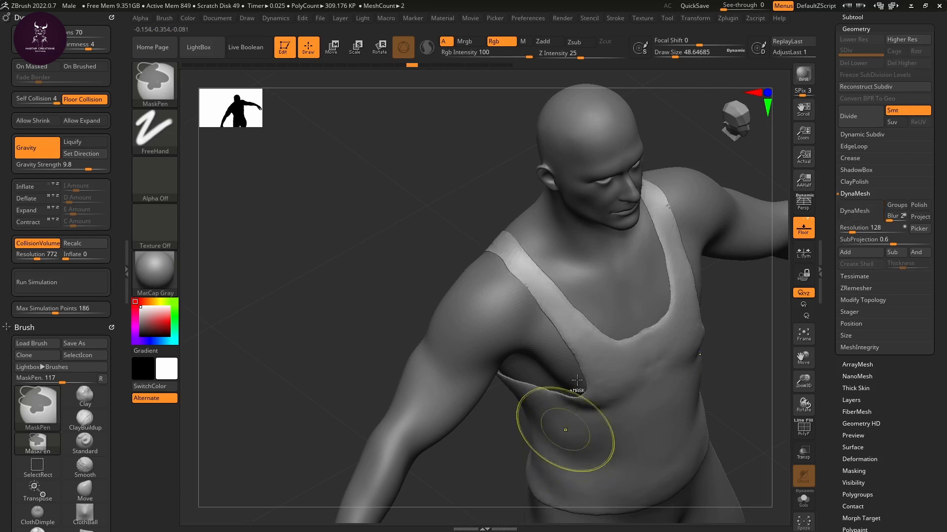
Step: Select the Move brush and try DynaMesh on the tank top at resolution 320 and once more, undoing each remesh
{"action": "key", "text": "b"}
{"action": "key", "text": "m"}
{"action": "key", "text": "v"}
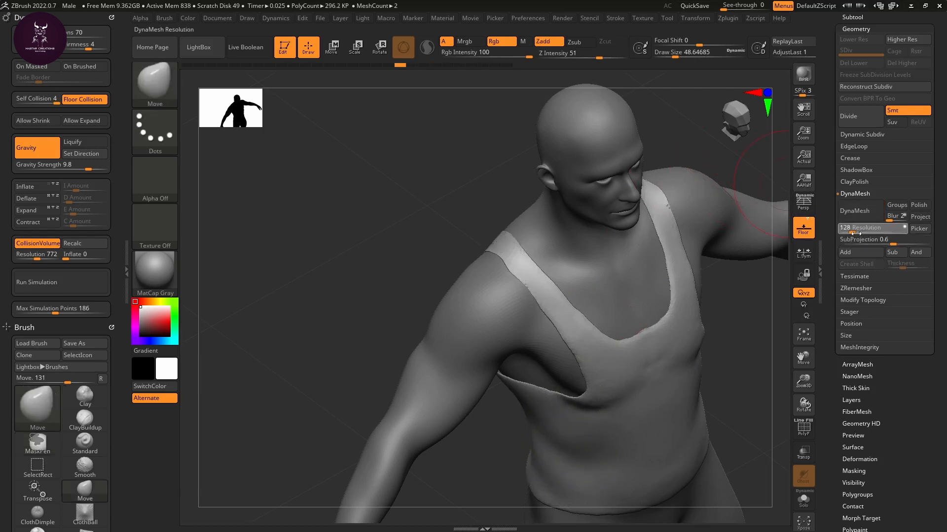
{"action": "left_click", "coordinate": [862, 214]}
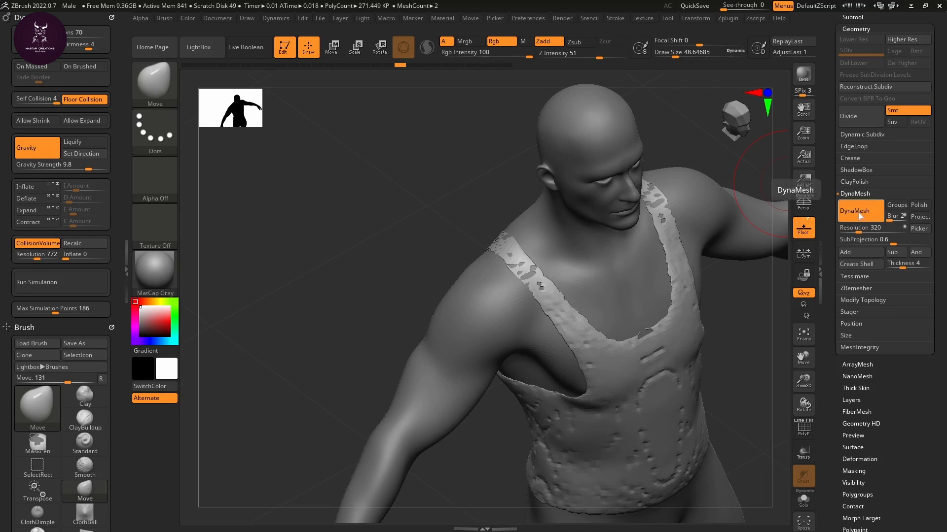
{"action": "key", "text": "ctrl+z"}
{"action": "left_click_drag", "start_coordinate": [858, 224], "coordinate": [859, 224]}
{"action": "left_click", "coordinate": [859, 215]}
{"action": "key", "text": "ctrl+z"}
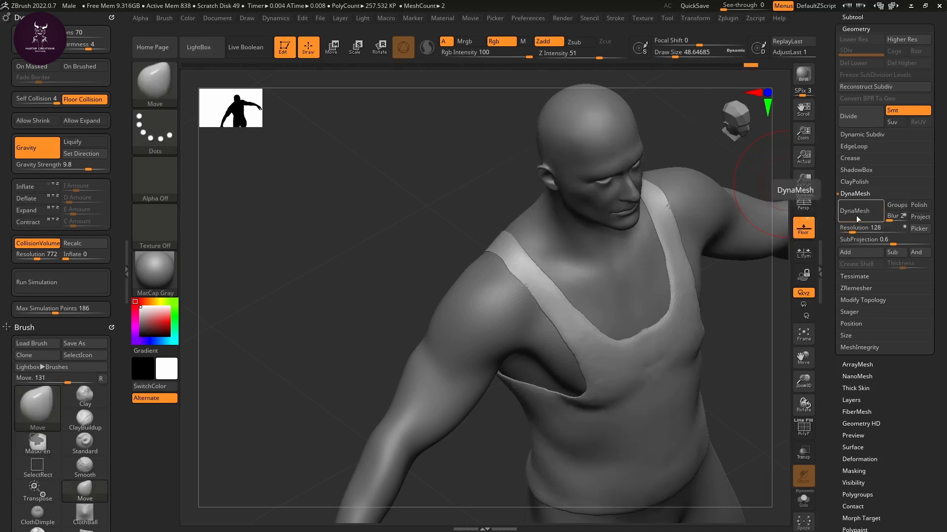
Step: Divide the tank top's geometry once to subdivision level 2 and touch up its shape with the Move brush
{"action": "left_click", "coordinate": [862, 117]}
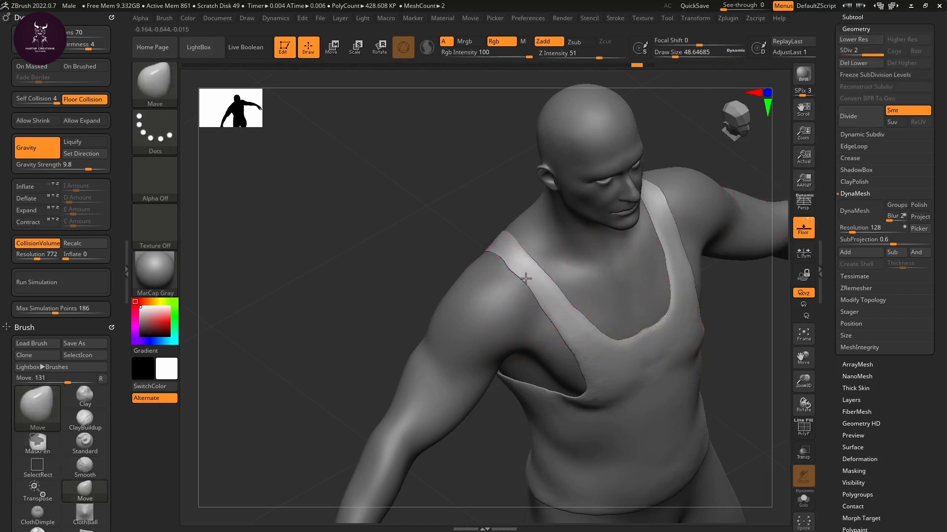
{"action": "right_click_drag", "start_coordinate": [504, 385], "coordinate": [601, 402]}
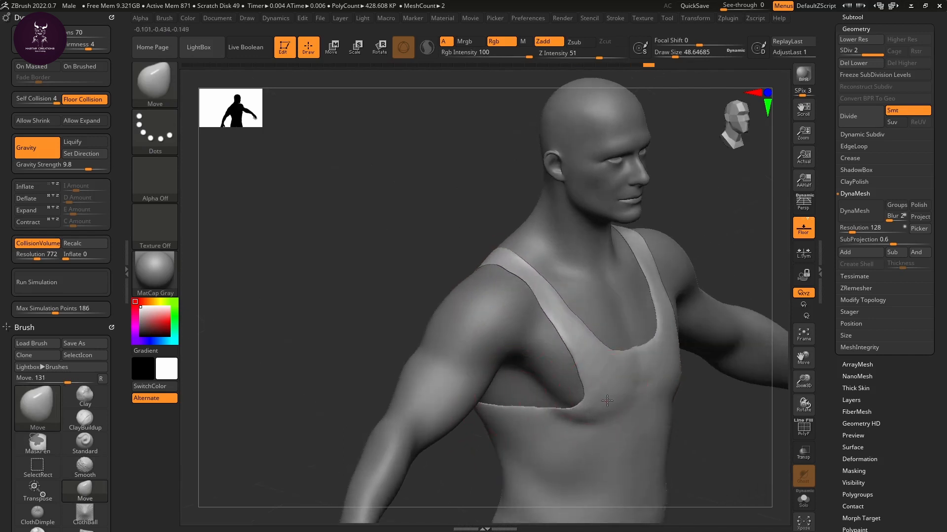
{"action": "right_click_drag", "start_coordinate": [673, 436], "coordinate": [666, 296], "text": "alt"}
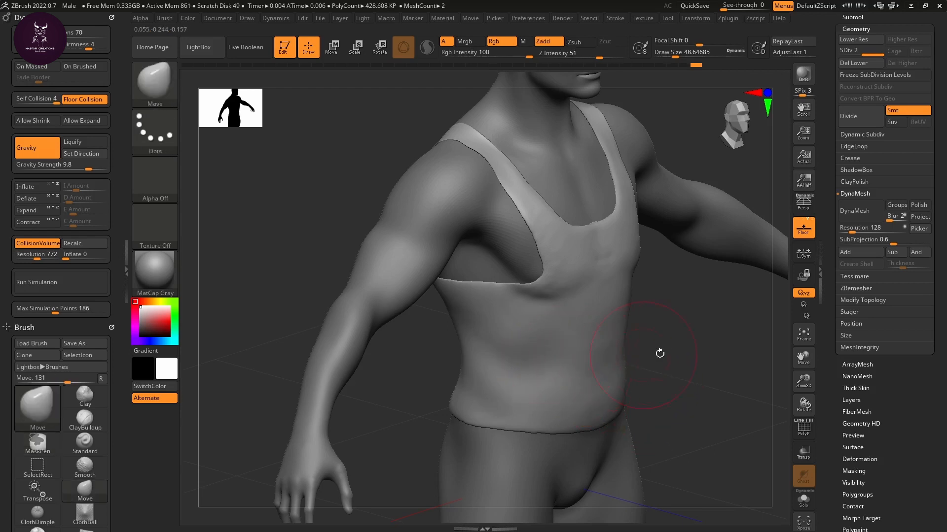
Step: Set the Move brush's draw size to about 83.5 and adjust the tank top's fit around the torso
{"action": "key", "text": "s"}
{"action": "left_click_drag", "start_coordinate": [625, 358], "coordinate": [641, 358]}
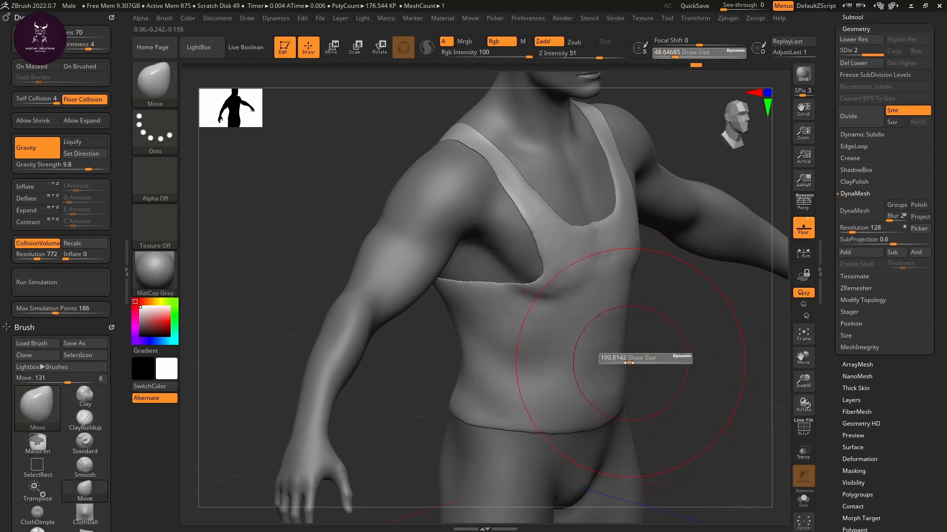
{"action": "right_click_drag", "start_coordinate": [493, 345], "coordinate": [685, 329]}
{"action": "mouse_move", "coordinate": [696, 259]}
{"action": "right_mouse_down"}
{"action": "mouse_move", "coordinate": [720, 253]}
{"action": "mouse_move", "coordinate": [675, 236]}
{"action": "right_mouse_up"}
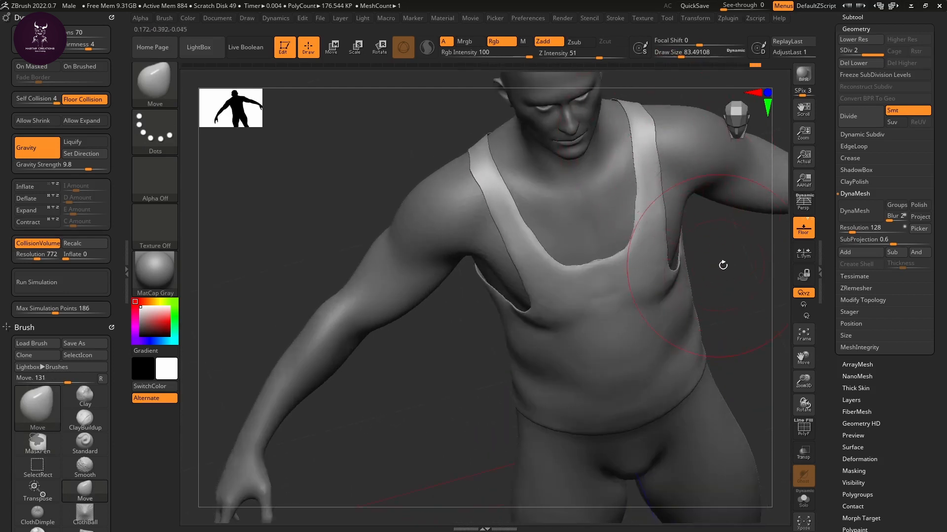
{"action": "right_click_drag", "start_coordinate": [723, 266], "coordinate": [709, 211]}
{"action": "right_click_drag", "start_coordinate": [629, 154], "coordinate": [670, 299]}
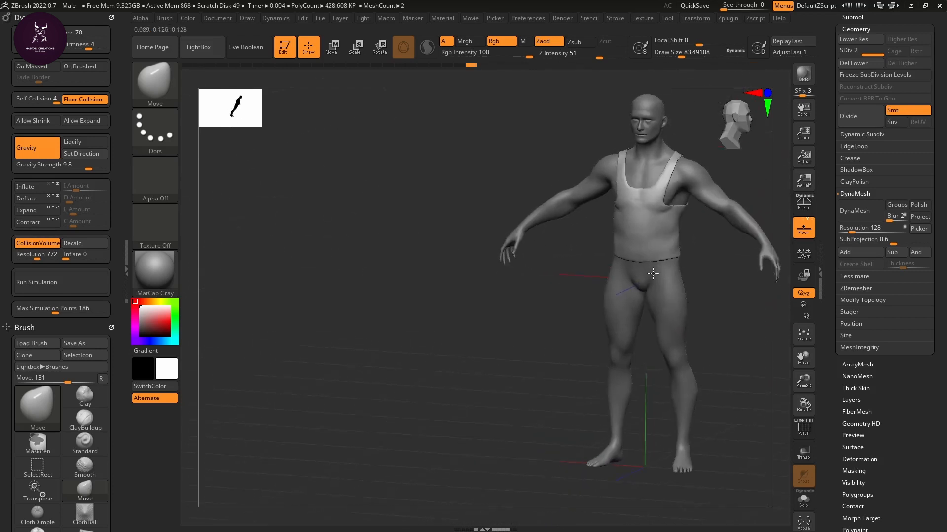
{"action": "right_click_drag", "start_coordinate": [641, 305], "coordinate": [652, 328]}
{"action": "left_click_drag", "start_coordinate": [733, 329], "coordinate": [628, 182]}
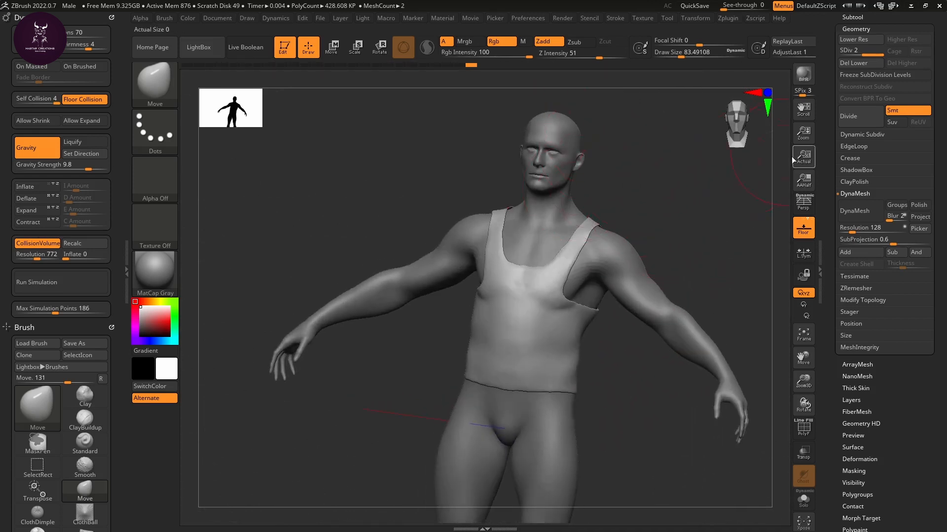
{"action": "scroll", "coordinate": [831, 141], "scroll_direction": "up", "scroll_amount": 5}
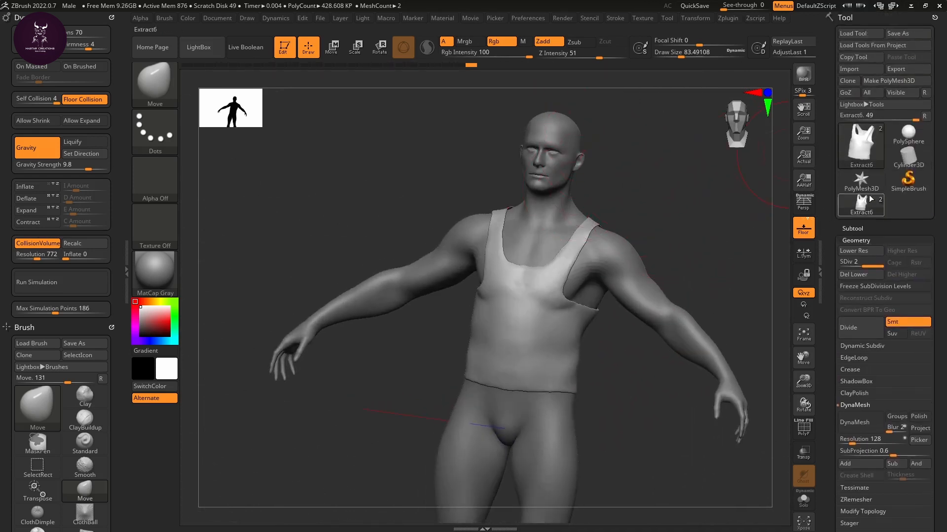
{"action": "mouse_move", "coordinate": [872, 147]}
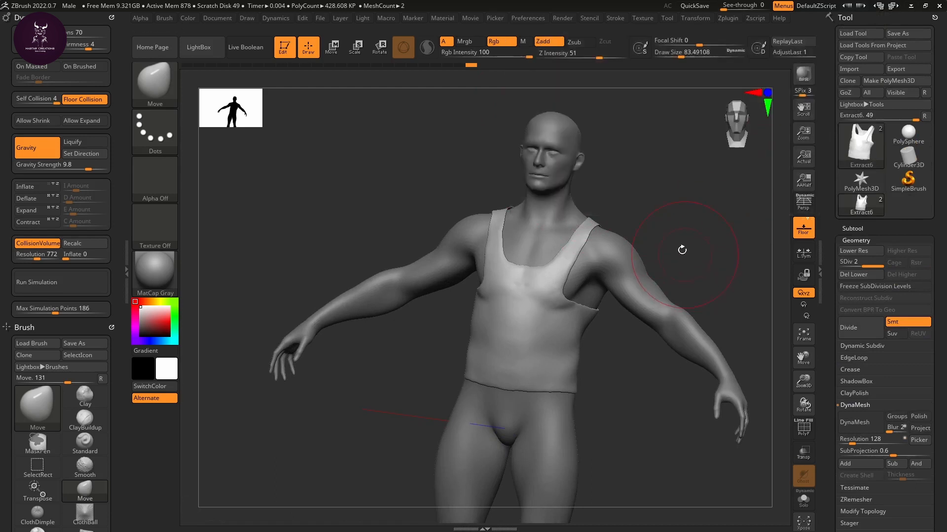
{"action": "left_click_drag", "start_coordinate": [682, 250], "coordinate": [823, 238]}
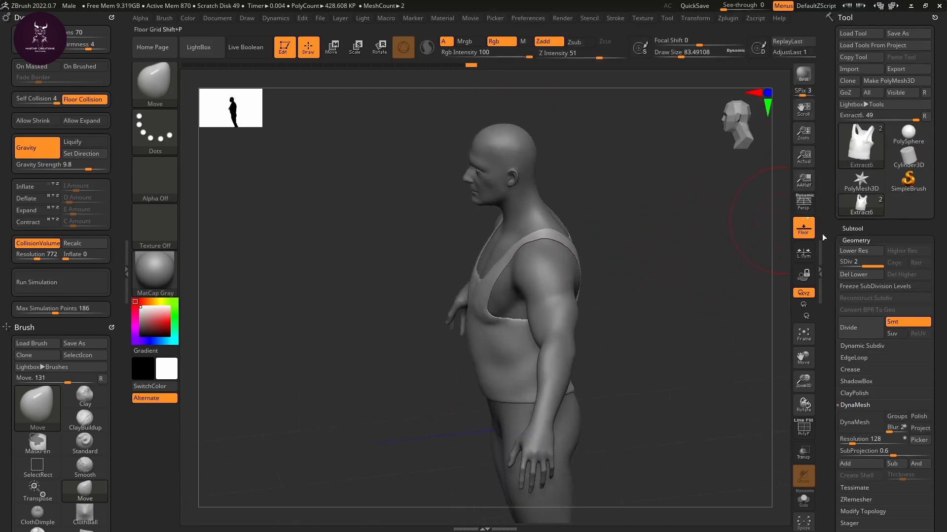
Step: Regroup the tank top's polygons with the Group Masked polygroup command
{"action": "left_click", "coordinate": [858, 228]}
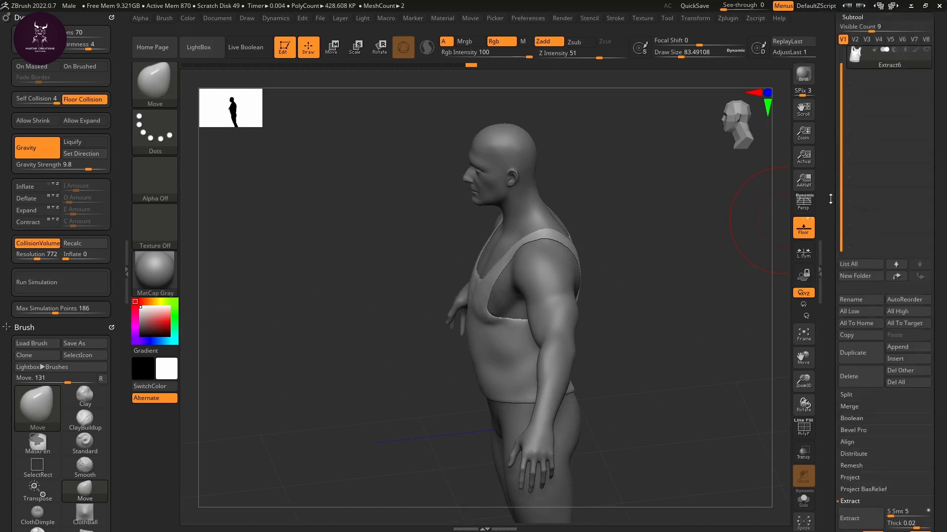
{"action": "left_click_drag", "start_coordinate": [670, 266], "coordinate": [641, 256]}
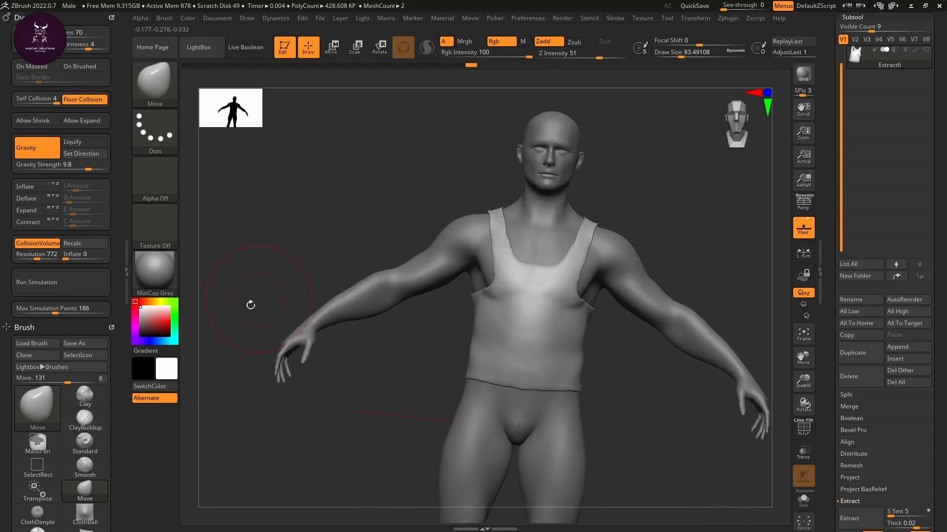
{"action": "left_click_drag", "start_coordinate": [151, 324], "coordinate": [141, 307]}
{"action": "scroll", "coordinate": [860, 327], "scroll_direction": "down", "scroll_amount": 8}
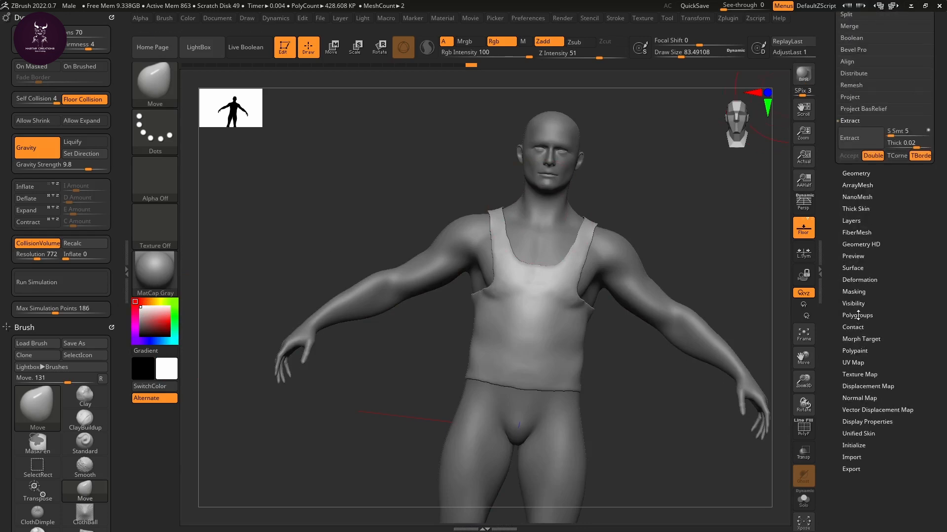
{"action": "left_click", "coordinate": [858, 315]}
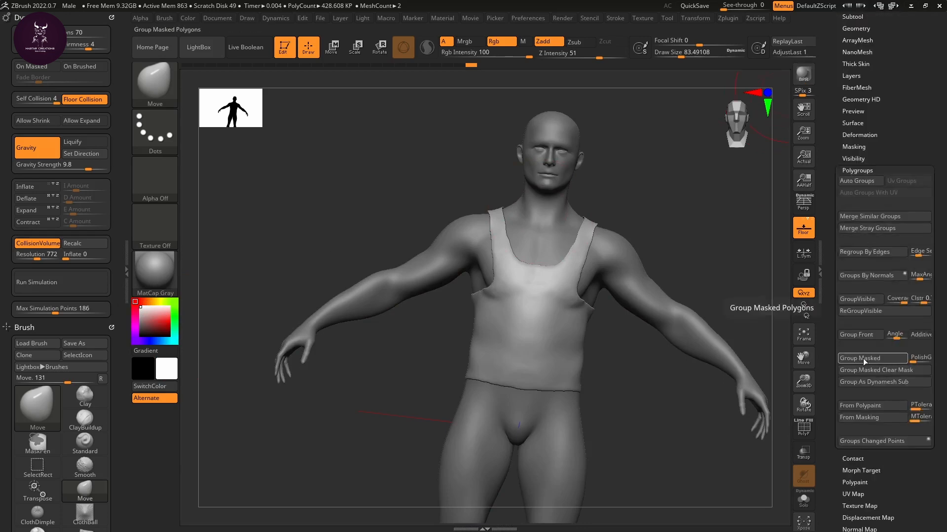
{"action": "left_click", "coordinate": [863, 361]}
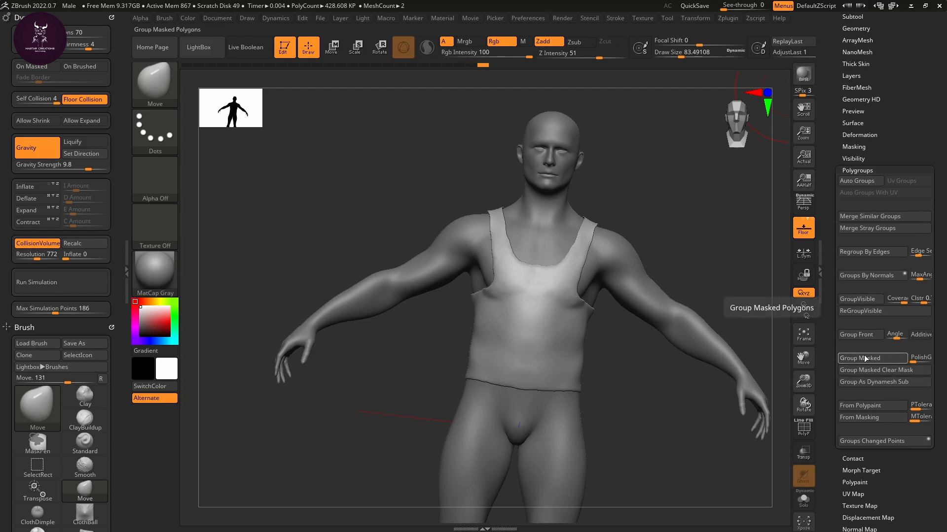
Step: Try the ClothTwister brush on the front of the tank top and undo the stroke
{"action": "mouse_move", "coordinate": [748, 268]}
{"action": "left_mouse_down"}
{"action": "mouse_move", "coordinate": [668, 264]}
{"action": "mouse_move", "coordinate": [672, 313]}
{"action": "mouse_move", "coordinate": [664, 283]}
{"action": "mouse_move", "coordinate": [688, 306]}
{"action": "mouse_move", "coordinate": [667, 310]}
{"action": "mouse_move", "coordinate": [566, 276]}
{"action": "left_mouse_up"}
{"action": "key", "text": "shift"}
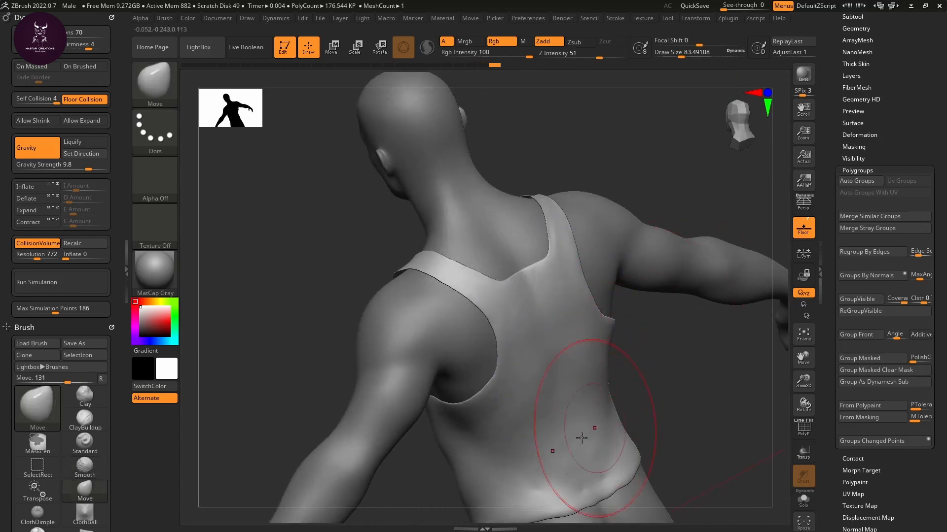
{"action": "left_click_drag", "start_coordinate": [641, 389], "coordinate": [699, 379]}
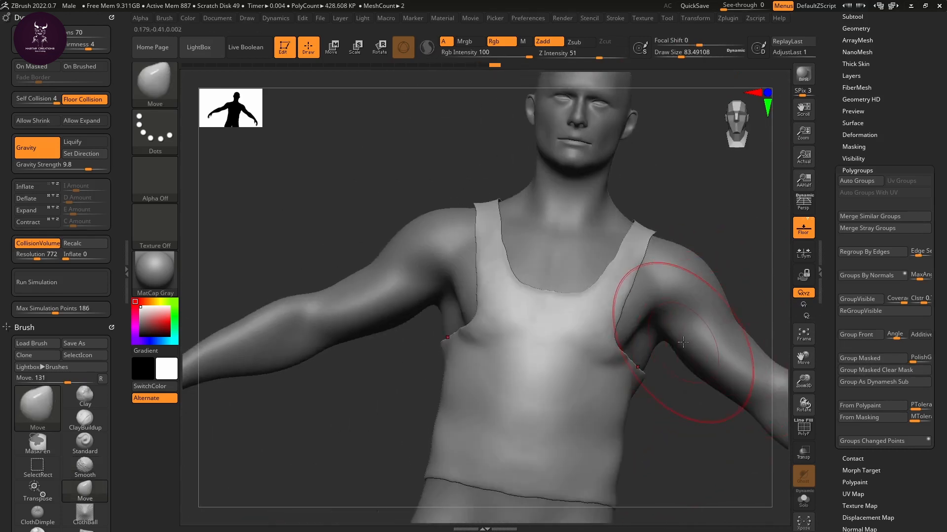
{"action": "key", "text": "b"}
{"action": "key", "text": "c"}
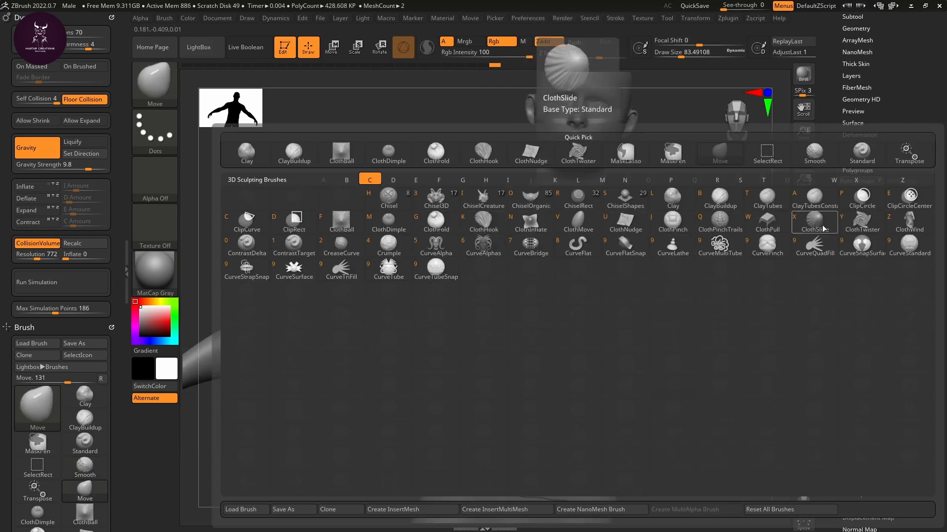
{"action": "left_click", "coordinate": [862, 229]}
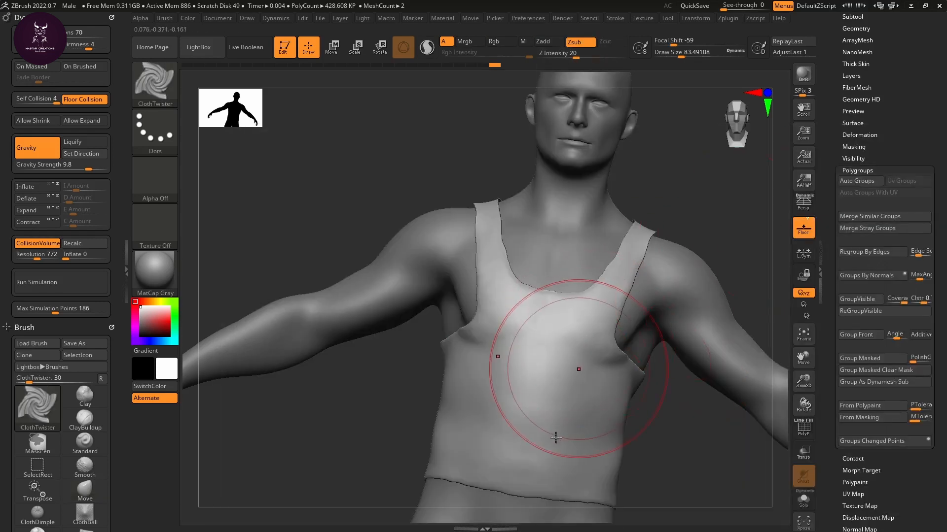
{"action": "left_click_drag", "start_coordinate": [555, 437], "coordinate": [554, 436]}
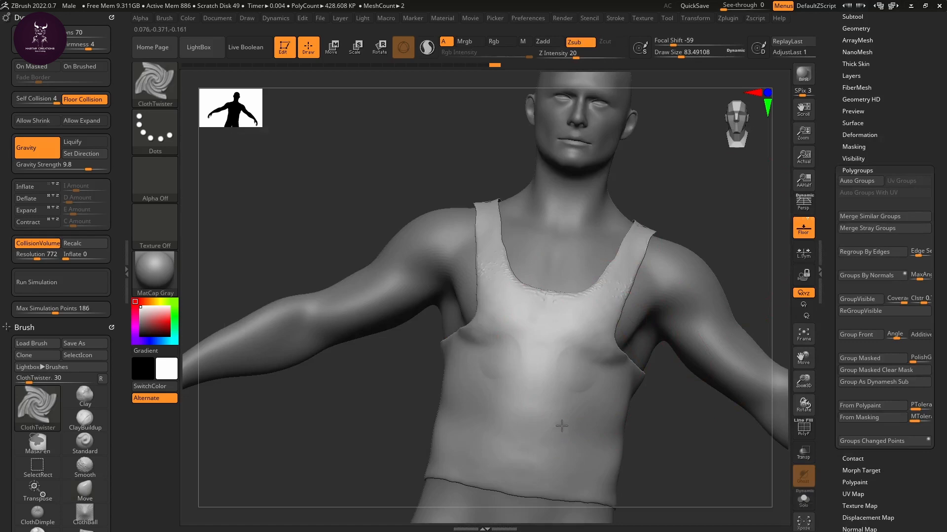
{"action": "key", "text": "ctrl+z"}
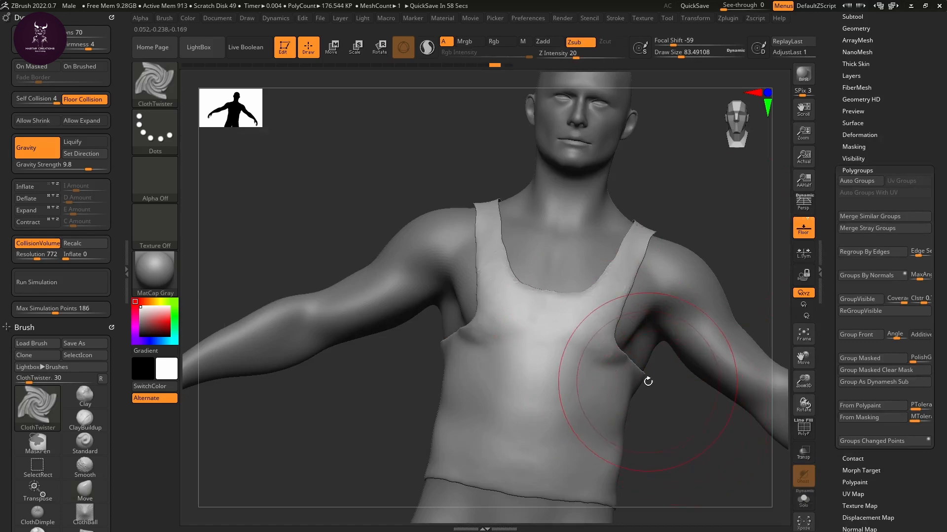
Step: Switch to the ClothWind brush and set its draw size to about 18.5
{"action": "key", "text": "b"}
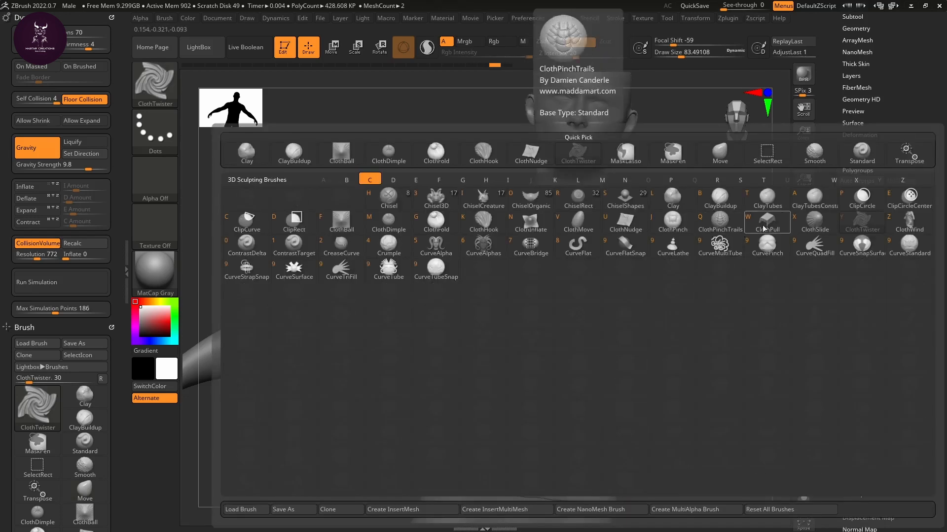
{"action": "left_click", "coordinate": [909, 222]}
{"action": "left_click_drag", "start_coordinate": [687, 317], "coordinate": [669, 218], "text": "alt"}
{"action": "key", "text": "s"}
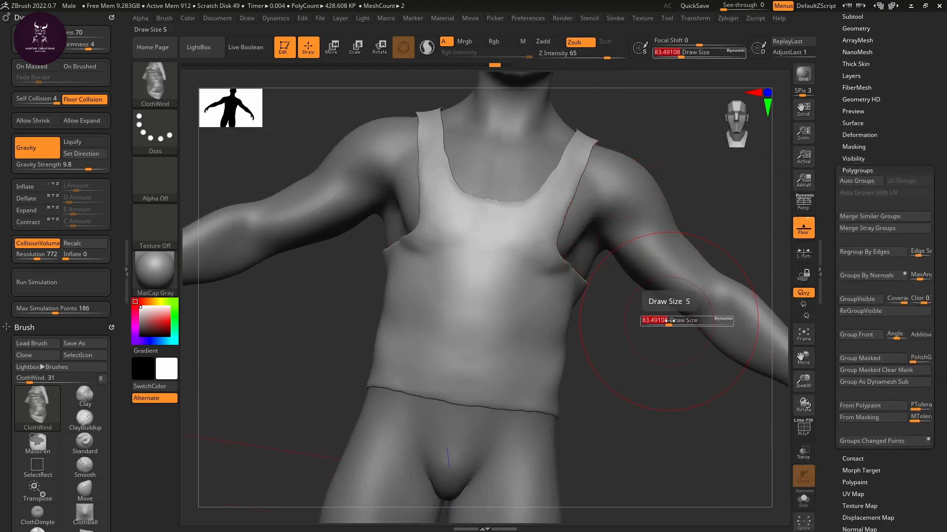
{"action": "left_click_drag", "start_coordinate": [669, 321], "coordinate": [653, 321]}
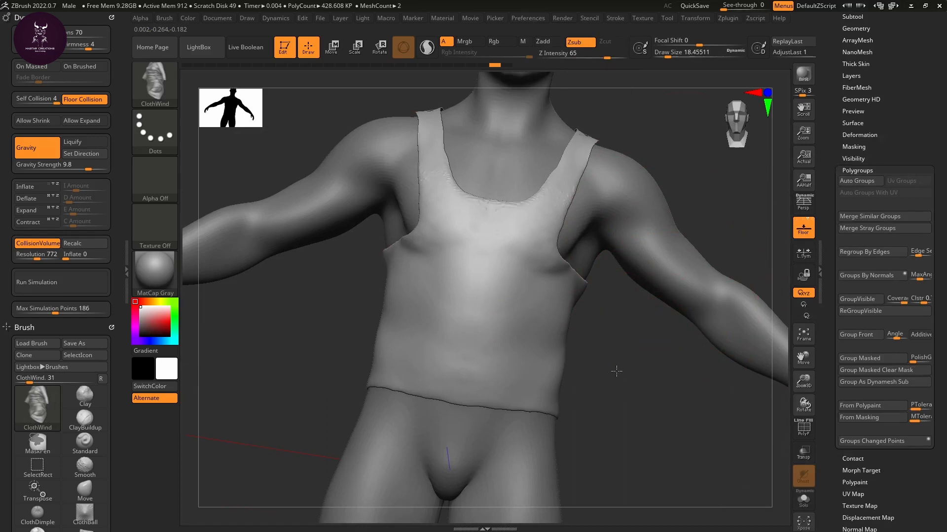
Step: Try ClothWind strokes on the front of the tank top and undo them
{"action": "key", "text": "ctrl+shift+z"}
{"action": "mouse_move", "coordinate": [622, 330]}
{"action": "left_mouse_down"}
{"action": "mouse_move", "coordinate": [614, 326]}
{"action": "mouse_move", "coordinate": [627, 338]}
{"action": "left_mouse_up"}
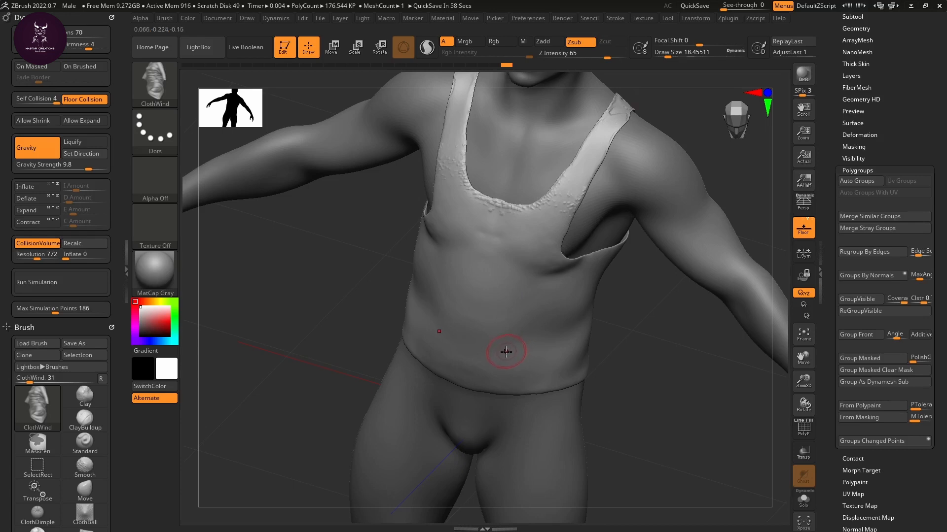
{"action": "key", "text": "ctrl+z"}
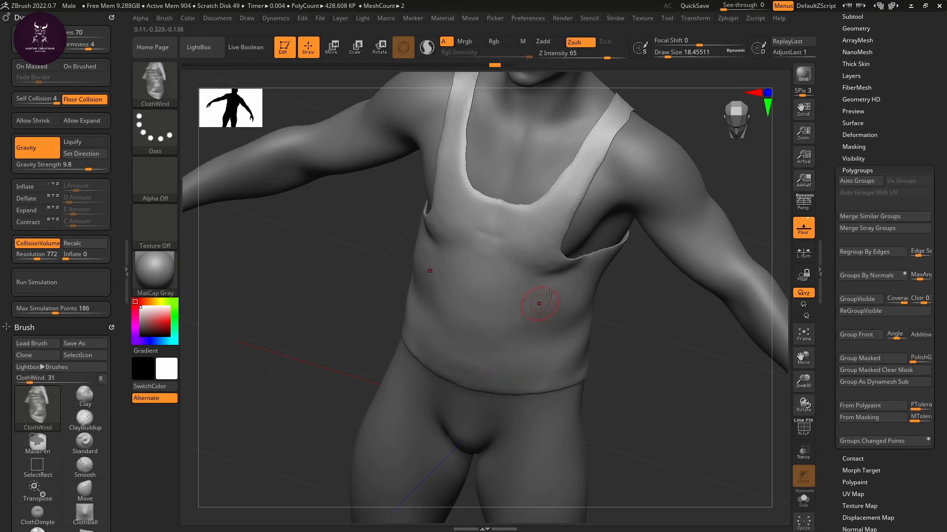
Step: Select the ClothNudge brush and nudge the cloth on the front of the tank top
{"action": "key", "text": "b"}
{"action": "key", "text": "c"}
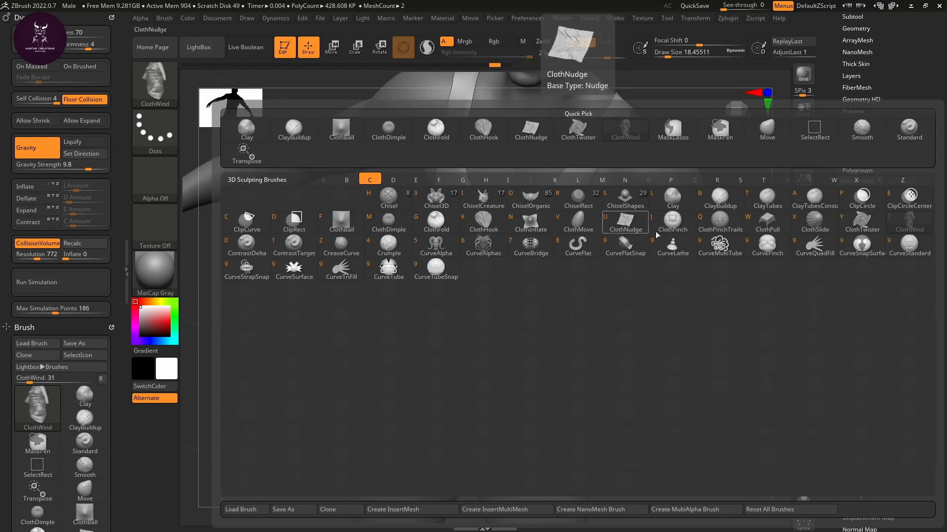
{"action": "left_click", "coordinate": [626, 222]}
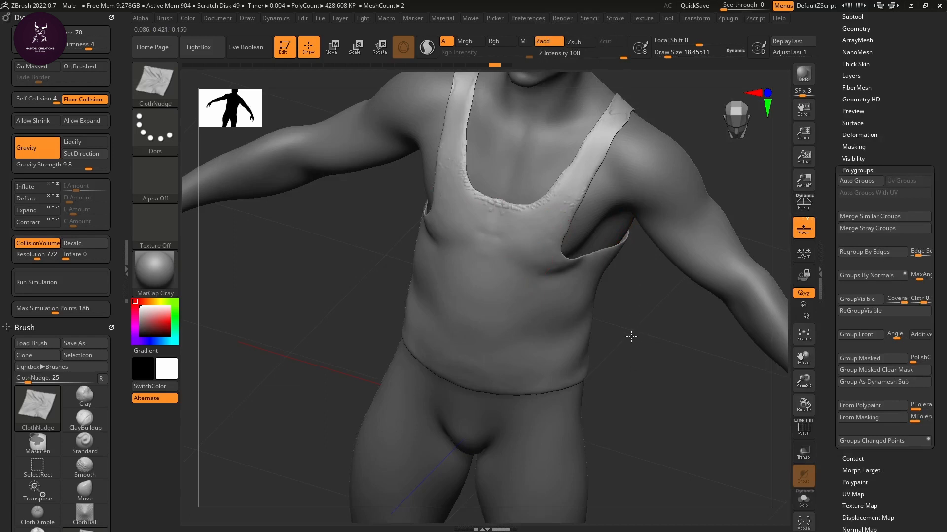
{"action": "left_click_drag", "start_coordinate": [629, 332], "coordinate": [632, 334]}
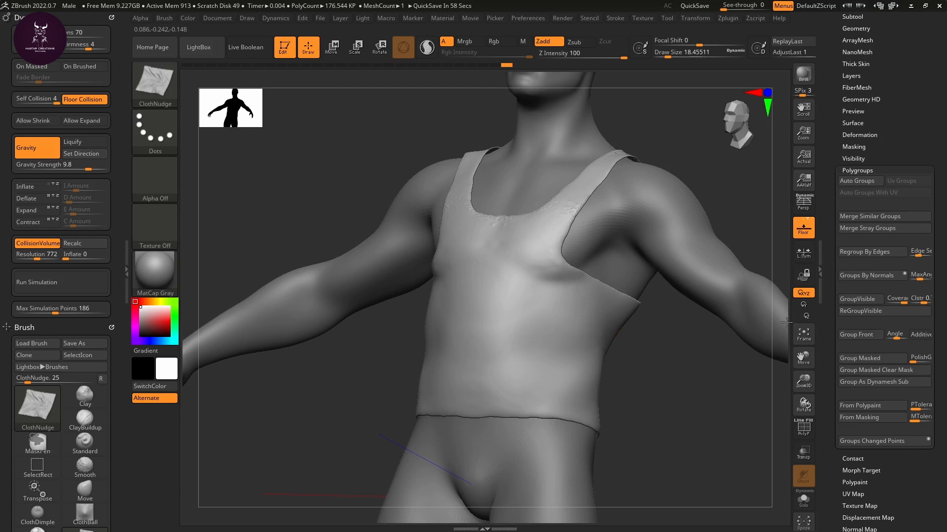
Step: Remesh the tank top with ZRemesher at a target polygon count of 5 with Adapt enabled
{"action": "left_click_drag", "start_coordinate": [832, 323], "coordinate": [831, 299]}
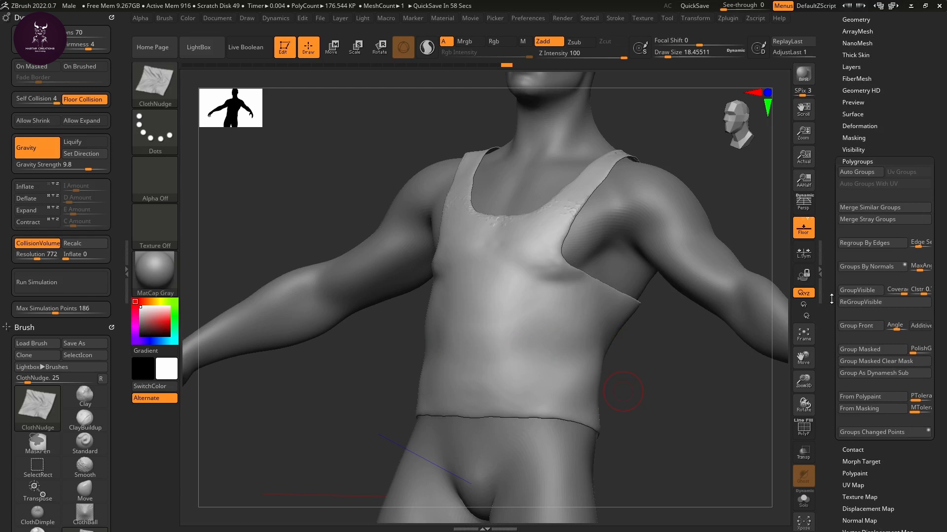
{"action": "left_click_drag", "start_coordinate": [830, 208], "coordinate": [835, 141]}
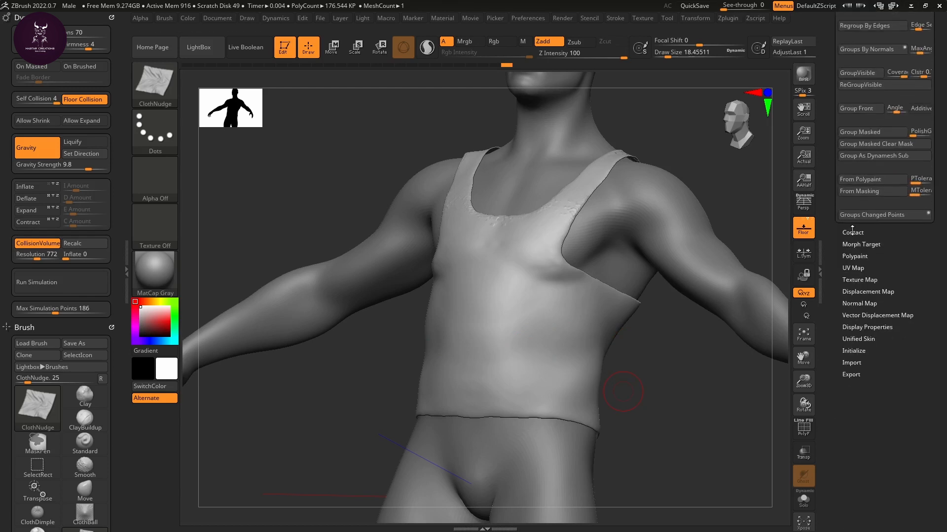
{"action": "left_click_drag", "start_coordinate": [833, 247], "coordinate": [856, 270]}
{"action": "left_click", "coordinate": [855, 200]}
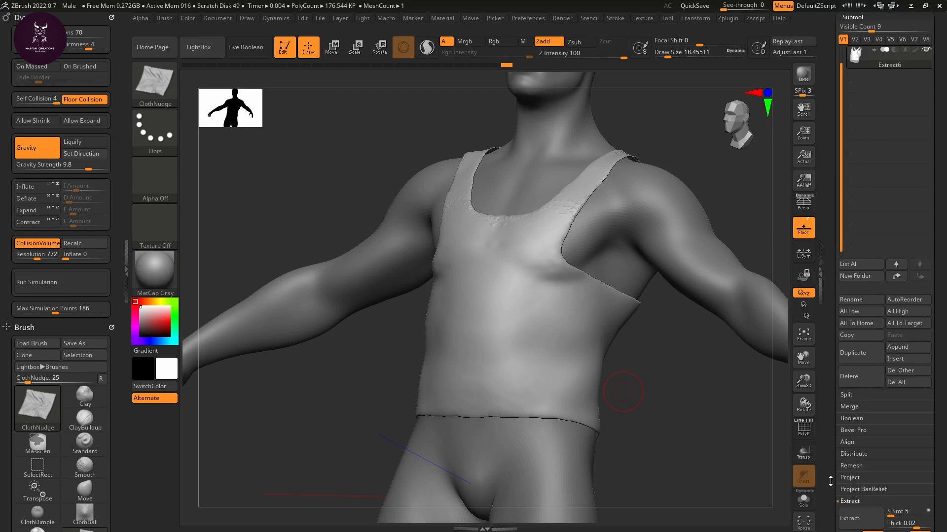
{"action": "left_click_drag", "start_coordinate": [830, 482], "coordinate": [823, 390]}
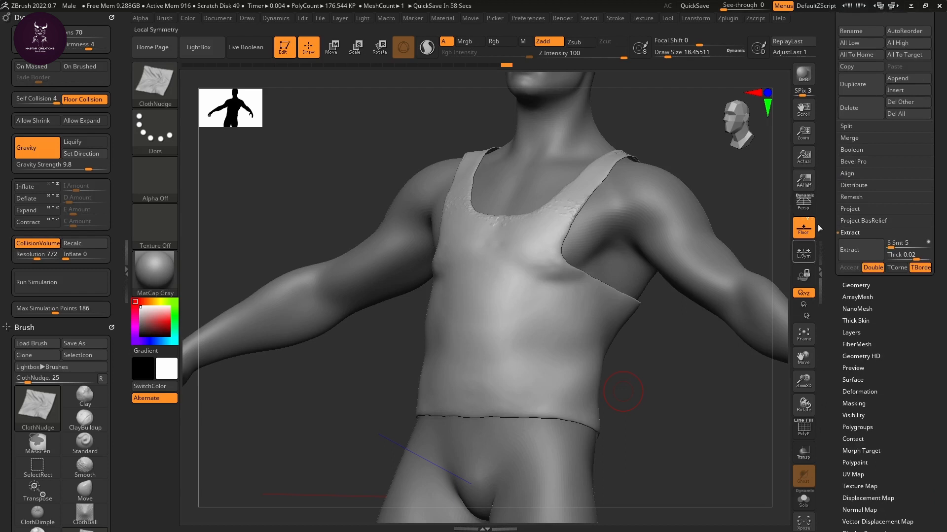
{"action": "left_click", "coordinate": [850, 285]}
{"action": "left_click", "coordinate": [855, 290]}
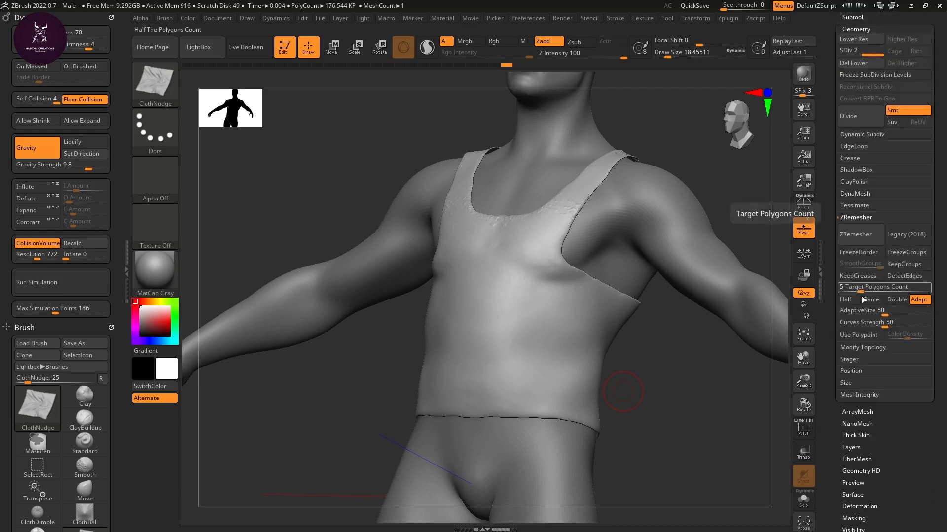
{"action": "left_click", "coordinate": [866, 241]}
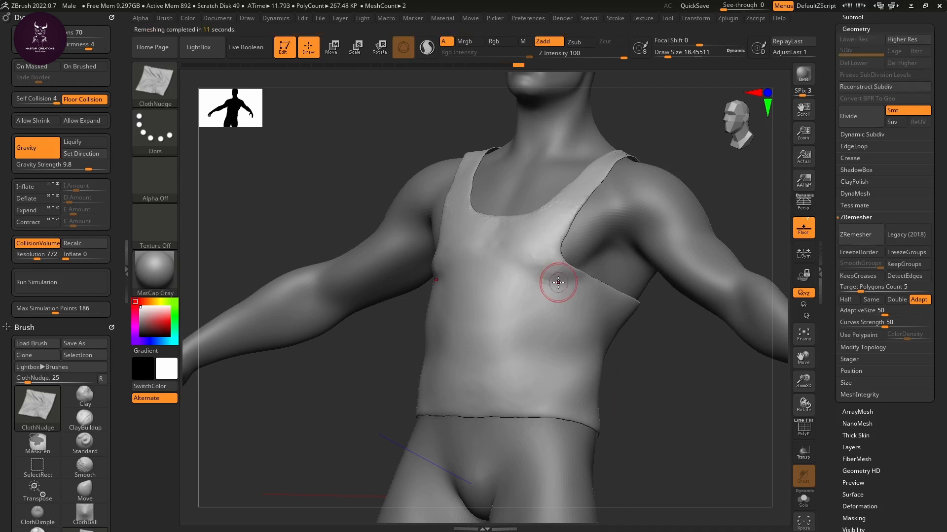
Step: Select the ClothInflate brush and try a stroke across the remeshed tank top's chest
{"action": "left_click_drag", "start_coordinate": [700, 358], "coordinate": [518, 312]}
{"action": "left_click_drag", "start_coordinate": [501, 387], "coordinate": [486, 376], "text": "shift"}
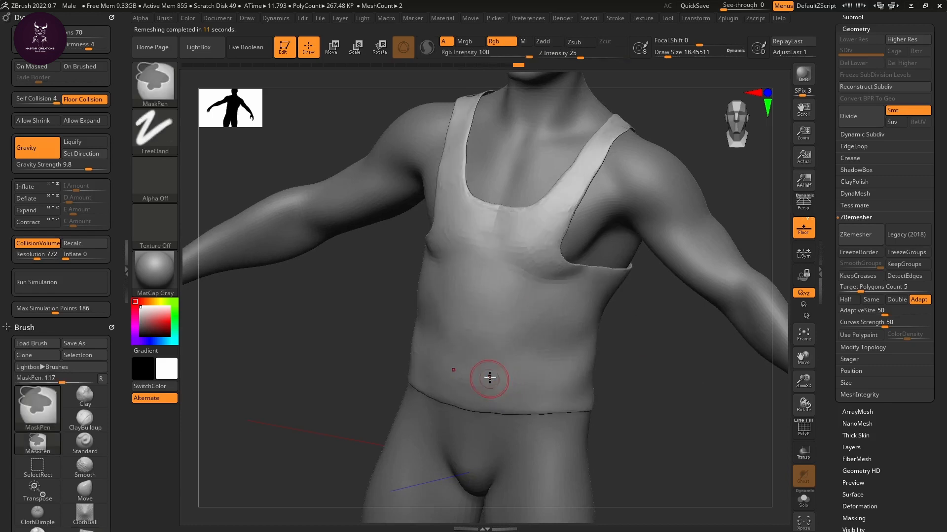
{"action": "key", "text": "b"}
{"action": "key", "text": "c"}
{"action": "key", "text": "b"}
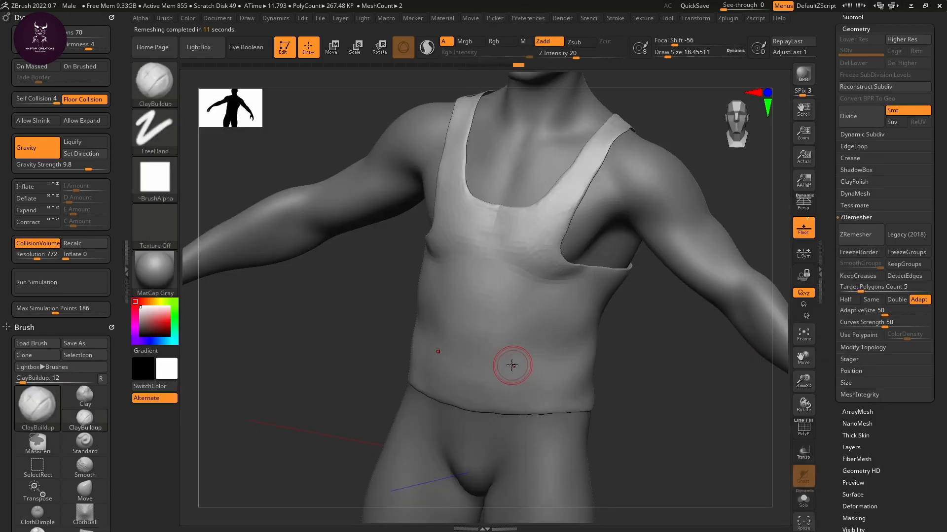
{"action": "key", "text": "b"}
{"action": "key", "text": "c"}
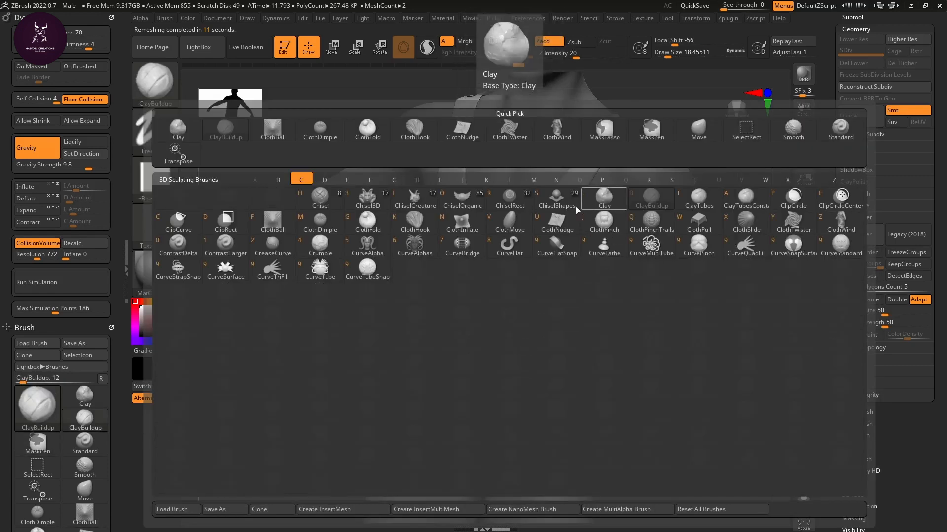
{"action": "left_click", "coordinate": [473, 226]}
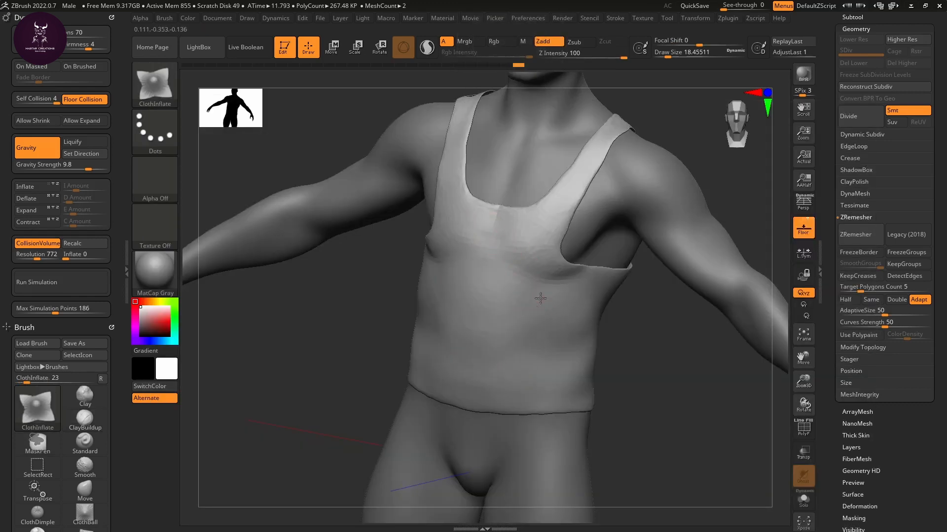
{"action": "left_click_drag", "start_coordinate": [538, 295], "coordinate": [559, 340]}
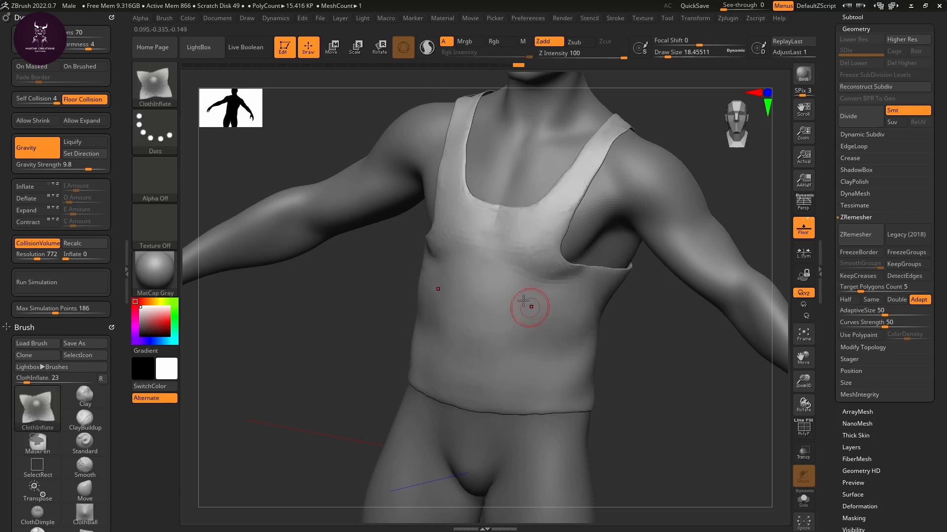
Step: Set the ClothInflate stroke type to FreeHand and try it across the tank top's chest
{"action": "left_click", "coordinate": [156, 120]}
{"action": "left_click", "coordinate": [309, 139]}
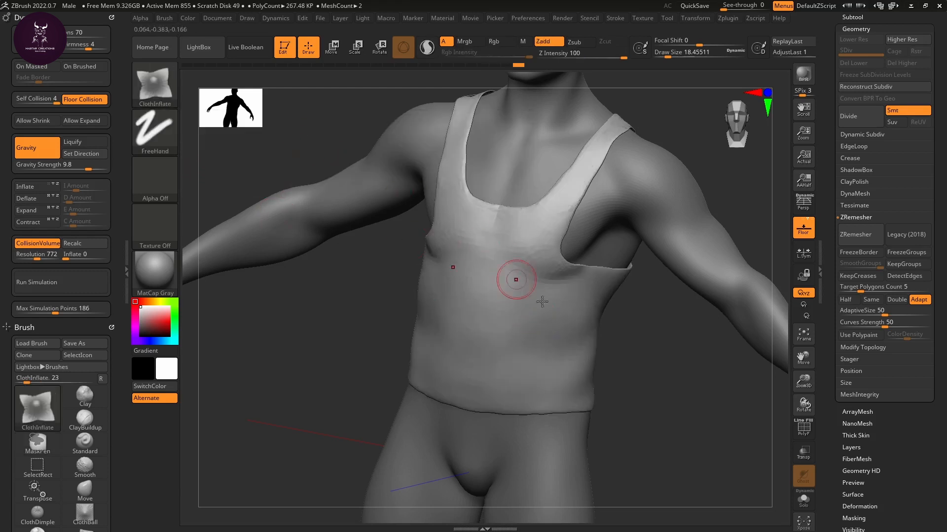
{"action": "mouse_move", "coordinate": [507, 277]}
{"action": "left_mouse_down"}
{"action": "mouse_move", "coordinate": [559, 325]}
{"action": "mouse_move", "coordinate": [567, 317]}
{"action": "left_mouse_up"}
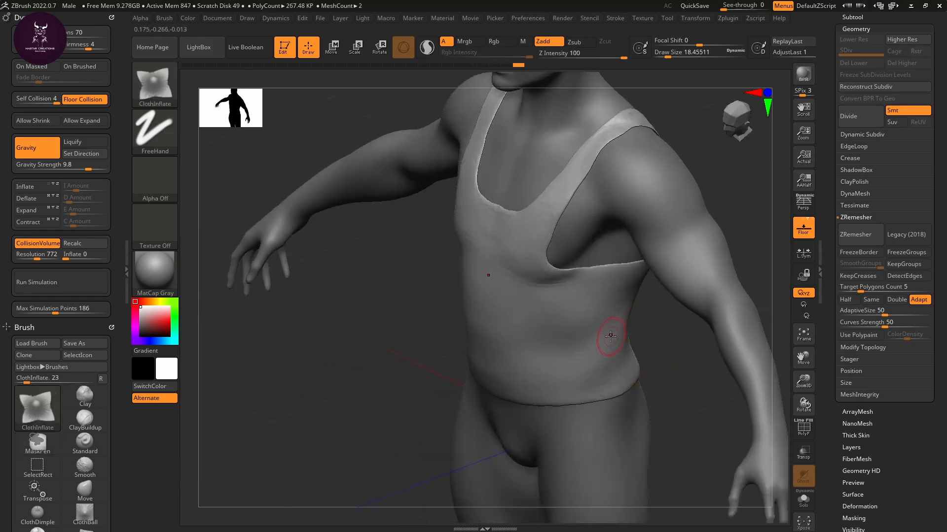
Step: Switch to the ClothNudge brush, try nudging the tank top's front, and check its stroke type
{"action": "key", "text": "b"}
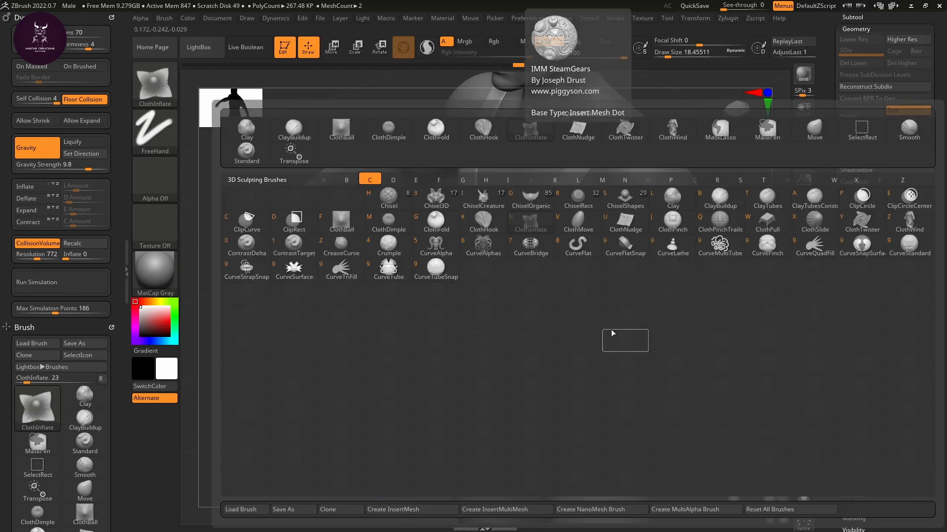
{"action": "left_click", "coordinate": [640, 227]}
{"action": "mouse_move", "coordinate": [592, 280]}
{"action": "left_mouse_down"}
{"action": "mouse_move", "coordinate": [561, 316]}
{"action": "mouse_move", "coordinate": [578, 322]}
{"action": "left_mouse_up"}
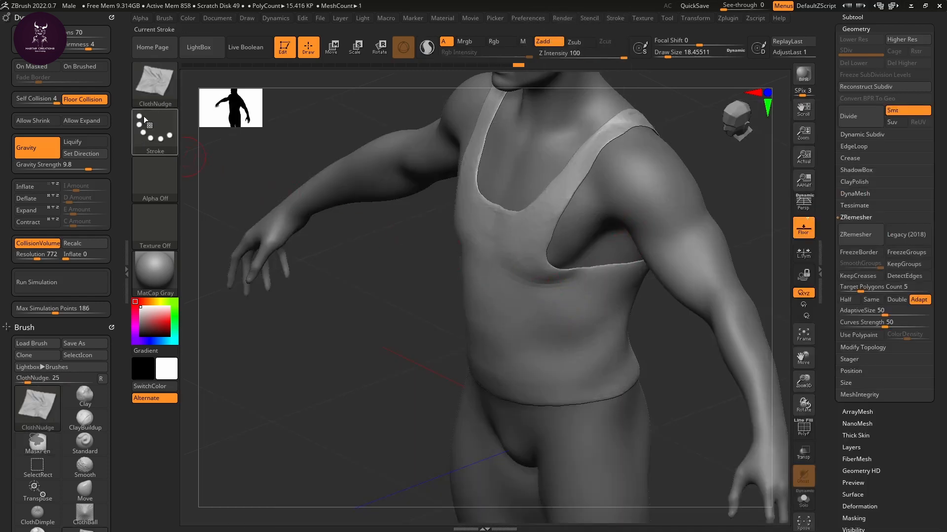
{"action": "left_click", "coordinate": [163, 138]}
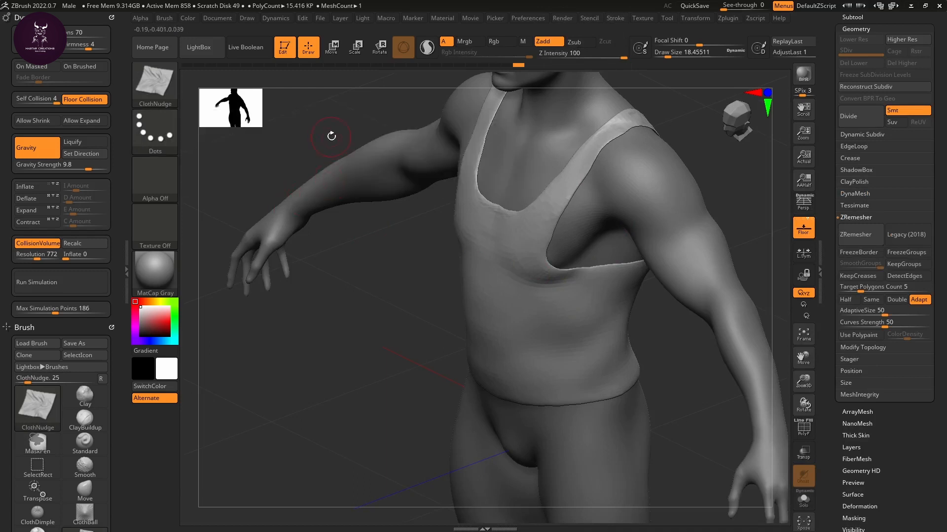
Step: Set the ClothNudge stroke type to FreeHand and nudge the cloth across the tank top's front and side
{"action": "left_click", "coordinate": [168, 129]}
{"action": "left_click", "coordinate": [308, 141]}
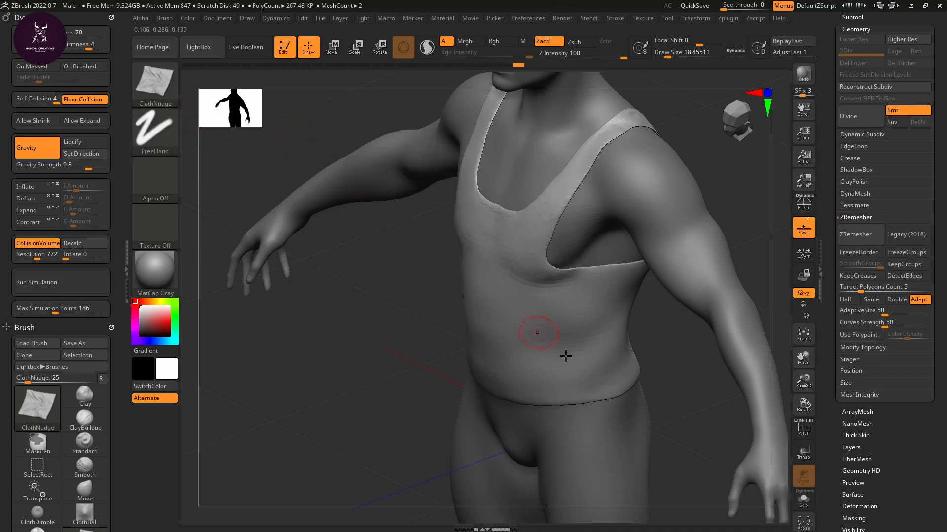
{"action": "left_click_drag", "start_coordinate": [565, 355], "coordinate": [576, 312]}
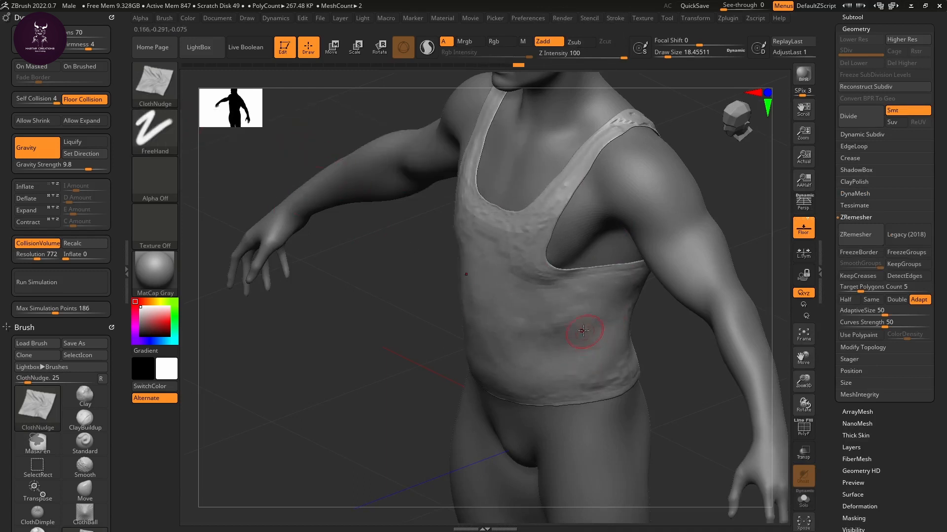
{"action": "mouse_move", "coordinate": [479, 348]}
{"action": "left_mouse_down"}
{"action": "mouse_move", "coordinate": [545, 334]}
{"action": "mouse_move", "coordinate": [545, 360]}
{"action": "mouse_move", "coordinate": [631, 321]}
{"action": "mouse_move", "coordinate": [493, 345]}
{"action": "mouse_move", "coordinate": [617, 296]}
{"action": "mouse_move", "coordinate": [623, 312]}
{"action": "left_mouse_up"}
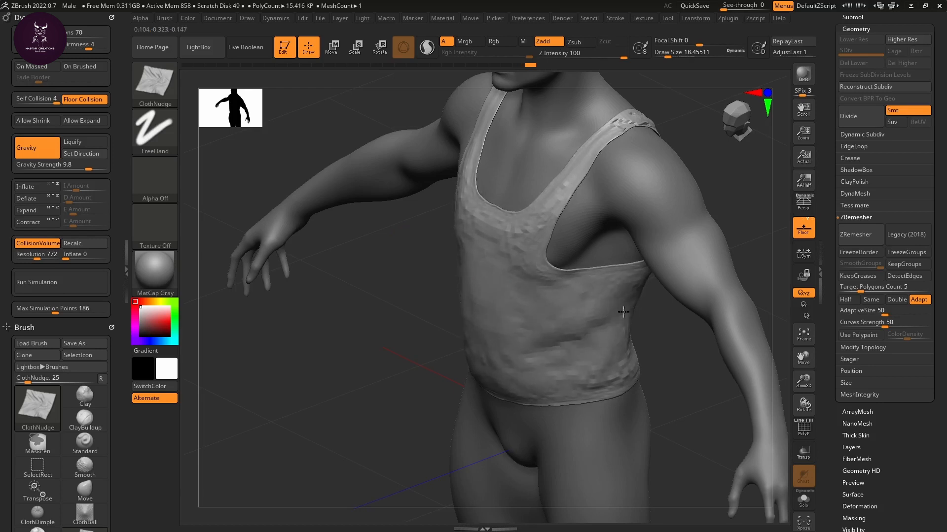
{"action": "right_click_drag", "start_coordinate": [623, 312], "coordinate": [656, 313], "text": "shift"}
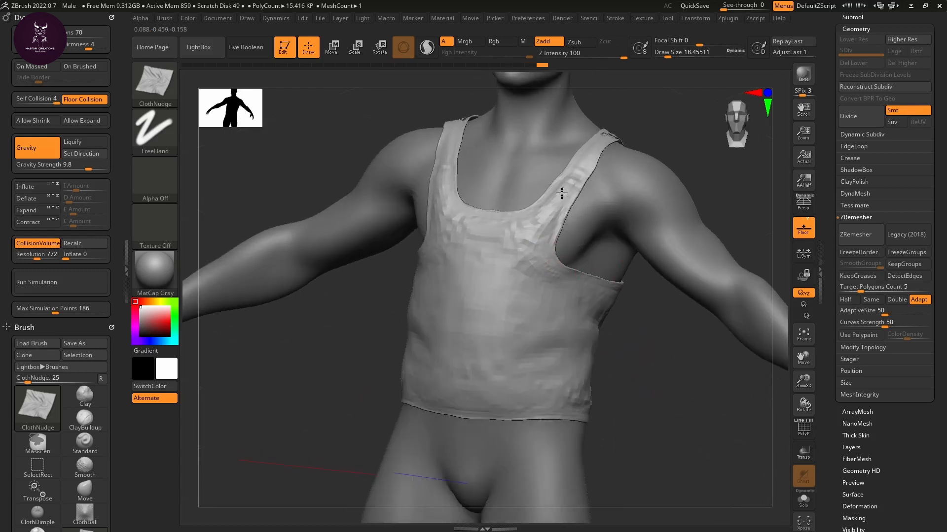
{"action": "mouse_move", "coordinate": [562, 193]}
{"action": "left_mouse_down"}
{"action": "mouse_move", "coordinate": [503, 276]}
{"action": "mouse_move", "coordinate": [537, 365]}
{"action": "mouse_move", "coordinate": [587, 355]}
{"action": "mouse_move", "coordinate": [495, 408]}
{"action": "mouse_move", "coordinate": [523, 385]}
{"action": "mouse_move", "coordinate": [576, 394]}
{"action": "mouse_move", "coordinate": [592, 382]}
{"action": "left_mouse_up"}
{"action": "right_click_drag", "start_coordinate": [591, 382], "coordinate": [520, 351]}
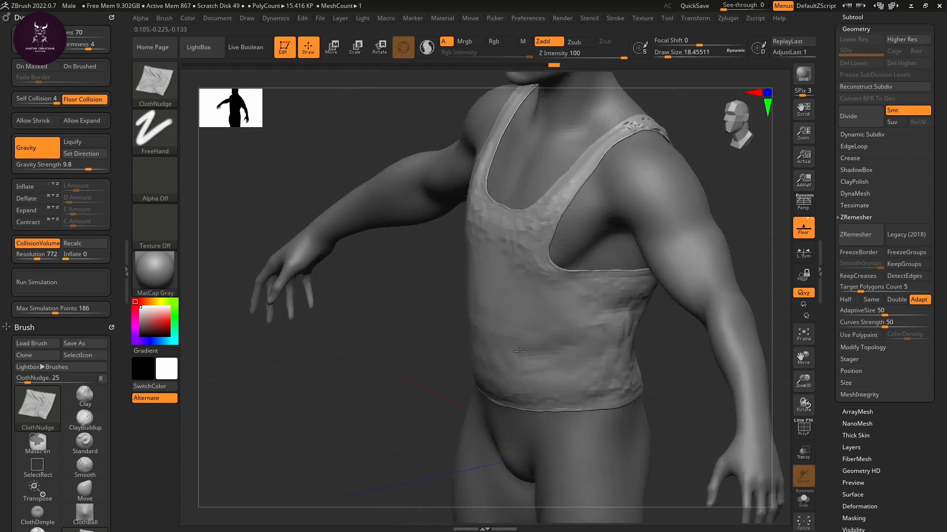
Step: Nudge more folds into the tank top's belly, lower hem and both sides with ClothNudge
{"action": "mouse_move", "coordinate": [504, 354]}
{"action": "left_mouse_down"}
{"action": "mouse_move", "coordinate": [589, 346]}
{"action": "mouse_move", "coordinate": [582, 325]}
{"action": "mouse_move", "coordinate": [549, 327]}
{"action": "mouse_move", "coordinate": [599, 374]}
{"action": "mouse_move", "coordinate": [592, 325]}
{"action": "mouse_move", "coordinate": [559, 370]}
{"action": "mouse_move", "coordinate": [547, 362]}
{"action": "mouse_move", "coordinate": [569, 378]}
{"action": "left_mouse_up"}
{"action": "left_click_drag", "start_coordinate": [661, 382], "coordinate": [670, 354]}
{"action": "key", "text": "ctrl"}
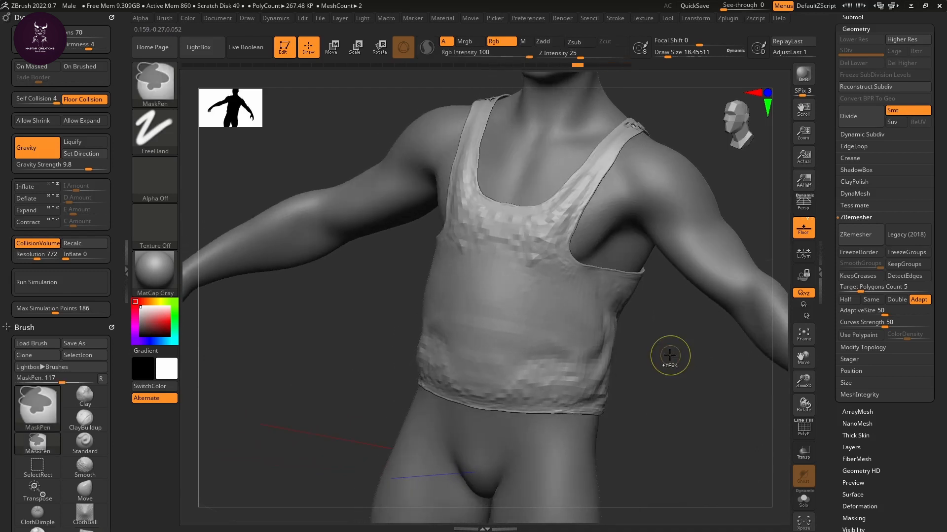
{"action": "key", "text": "ctrl"}
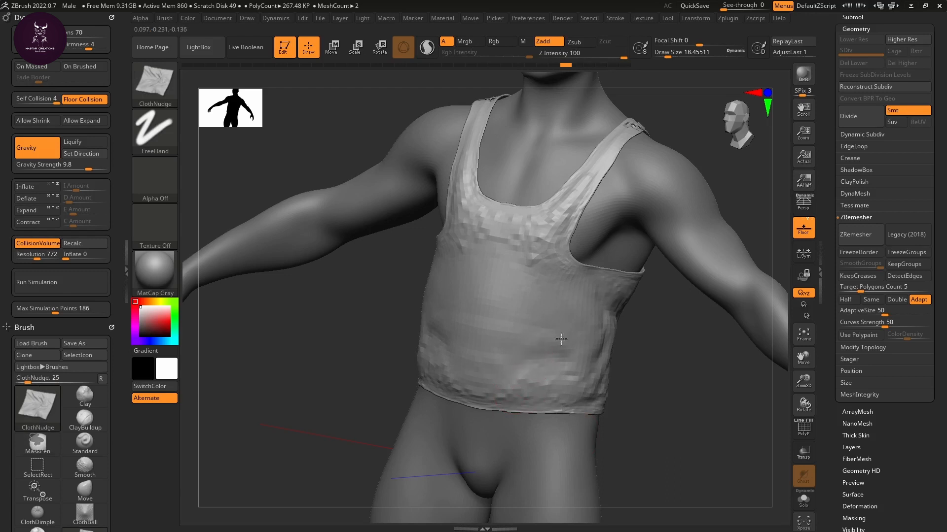
{"action": "left_click_drag", "start_coordinate": [570, 341], "coordinate": [594, 423]}
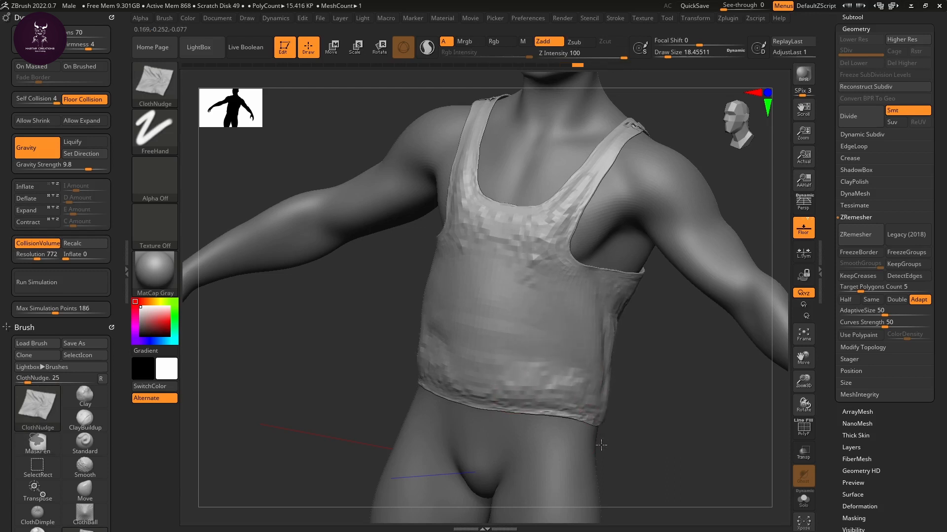
{"action": "mouse_move", "coordinate": [586, 389]}
{"action": "left_mouse_down"}
{"action": "mouse_move", "coordinate": [596, 436]}
{"action": "mouse_move", "coordinate": [599, 410]}
{"action": "mouse_move", "coordinate": [600, 426]}
{"action": "left_mouse_up"}
{"action": "left_click_drag", "start_coordinate": [472, 314], "coordinate": [450, 306]}
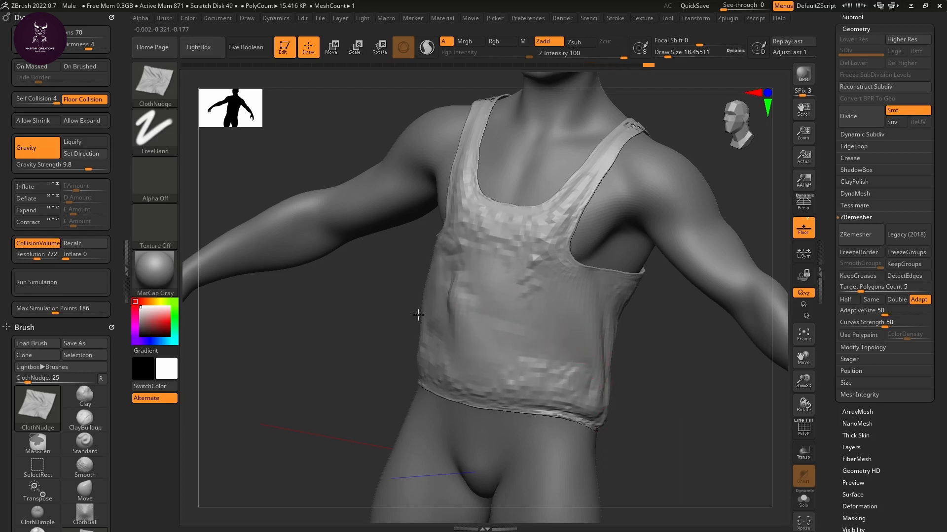
{"action": "left_click_drag", "start_coordinate": [453, 309], "coordinate": [482, 296]}
{"action": "left_click_drag", "start_coordinate": [357, 362], "coordinate": [390, 352]}
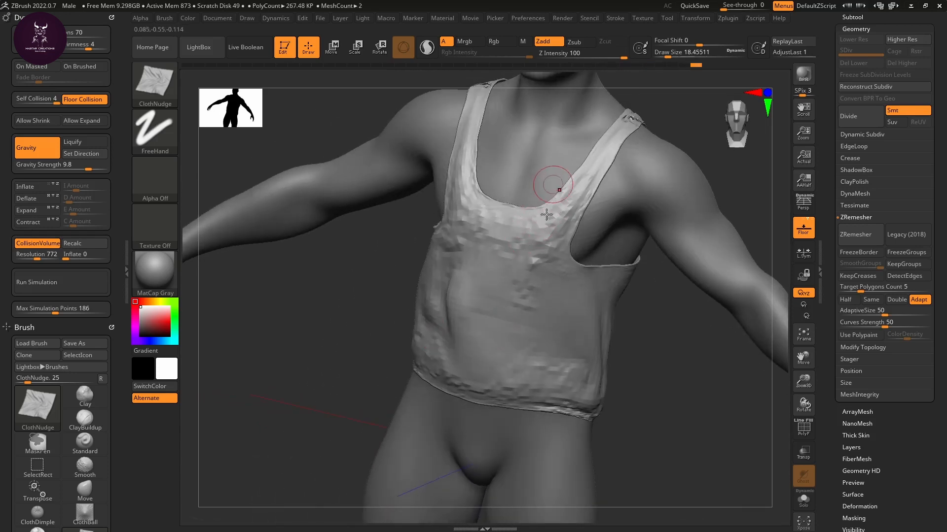
Step: Enlarge the draw size to about 97 and smooth the rough folds on the tank top's front and back
{"action": "key", "text": "s"}
{"action": "key", "text": "s"}
{"action": "mouse_move", "coordinate": [535, 302]}
{"action": "left_mouse_down"}
{"action": "mouse_move", "coordinate": [542, 302]}
{"action": "mouse_move", "coordinate": [466, 217]}
{"action": "mouse_move", "coordinate": [507, 157]}
{"action": "left_mouse_up"}
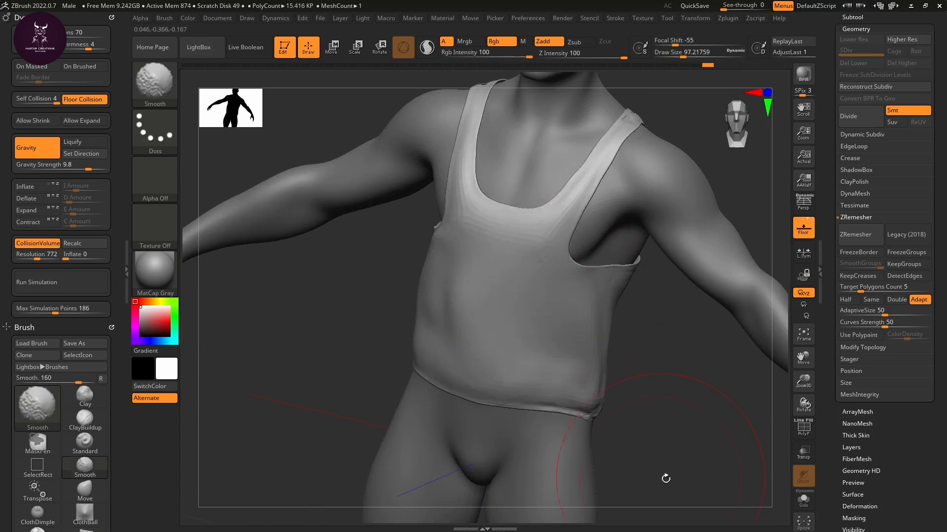
{"action": "left_click_drag", "start_coordinate": [720, 442], "coordinate": [641, 394]}
{"action": "left_click_drag", "start_coordinate": [572, 365], "coordinate": [517, 350], "text": "shift"}
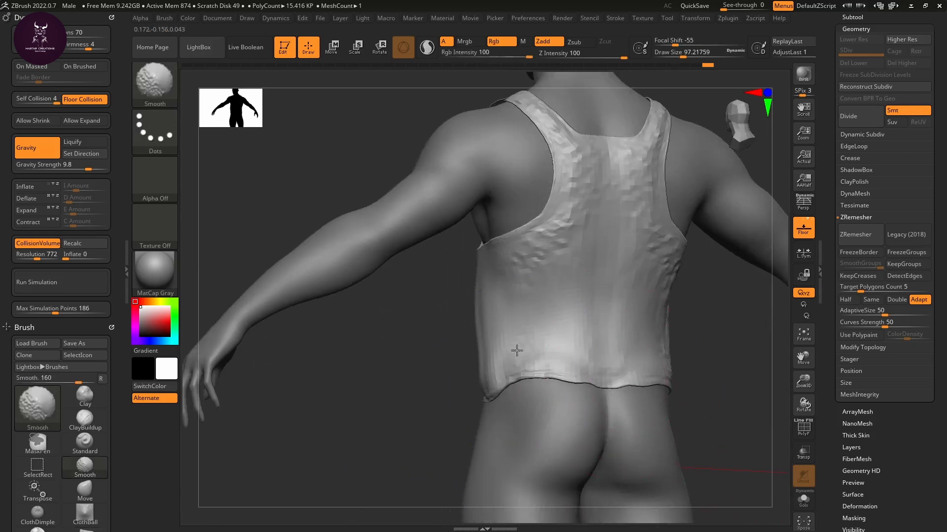
{"action": "left_click_drag", "start_coordinate": [625, 231], "coordinate": [663, 250], "text": "shift"}
{"action": "left_click_drag", "start_coordinate": [755, 266], "coordinate": [727, 249], "text": "shift"}
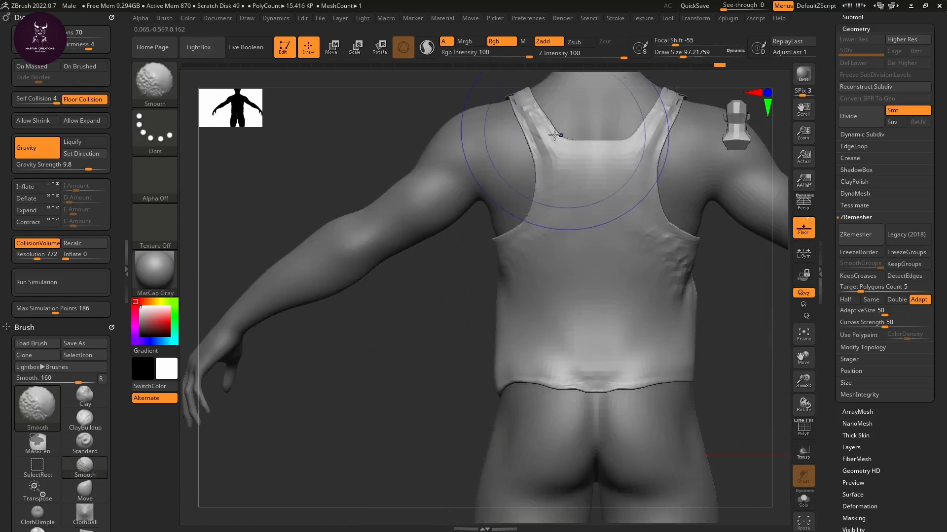
{"action": "mouse_move", "coordinate": [550, 121]}
{"action": "left_mouse_down", "text": "shift"}
{"action": "mouse_move", "coordinate": [635, 252]}
{"action": "mouse_move", "coordinate": [598, 342]}
{"action": "left_mouse_up", "text": "shift"}
{"action": "mouse_move", "coordinate": [745, 341]}
{"action": "left_mouse_down"}
{"action": "mouse_move", "coordinate": [607, 378]}
{"action": "mouse_move", "coordinate": [624, 387]}
{"action": "mouse_move", "coordinate": [617, 401]}
{"action": "mouse_move", "coordinate": [616, 386]}
{"action": "mouse_move", "coordinate": [593, 421]}
{"action": "mouse_move", "coordinate": [593, 395]}
{"action": "mouse_move", "coordinate": [581, 421]}
{"action": "mouse_move", "coordinate": [610, 228]}
{"action": "mouse_move", "coordinate": [651, 344]}
{"action": "mouse_move", "coordinate": [644, 317]}
{"action": "left_mouse_up"}
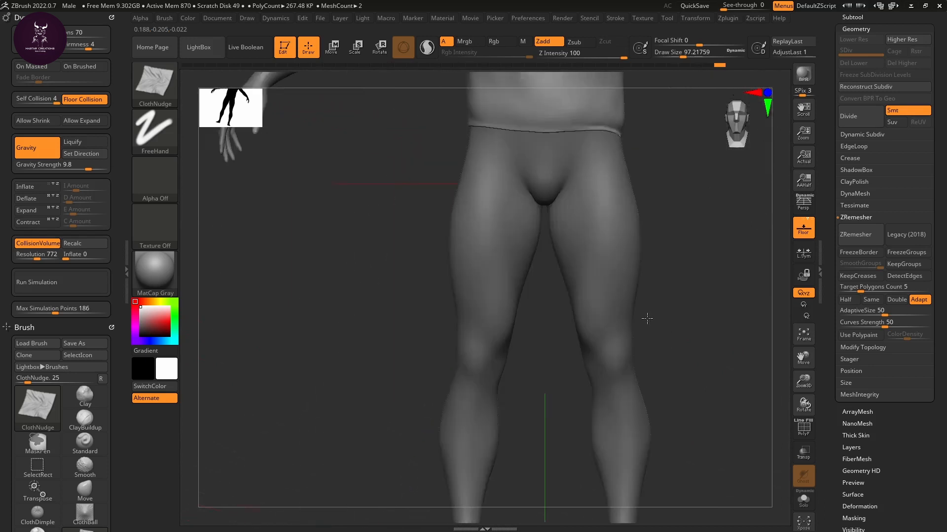
{"action": "left_click_drag", "start_coordinate": [701, 338], "coordinate": [611, 418]}
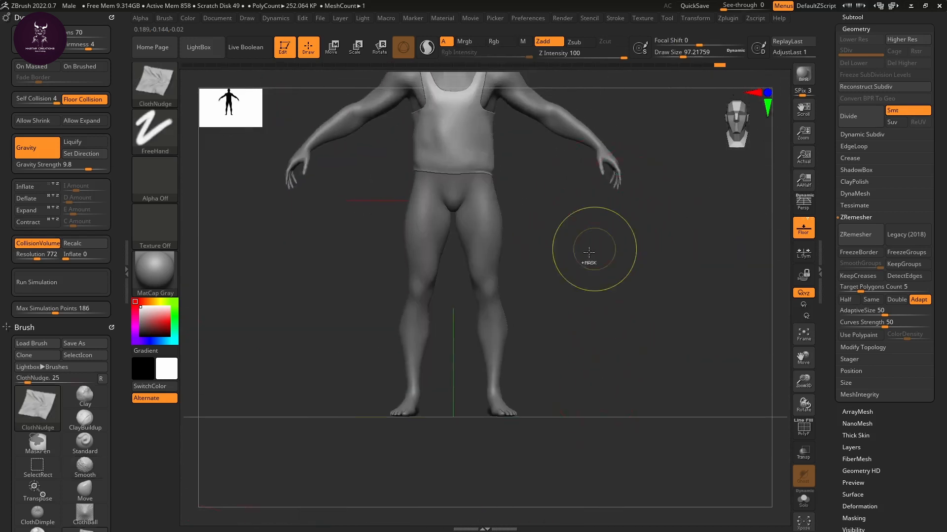
{"action": "key", "text": "ctrl"}
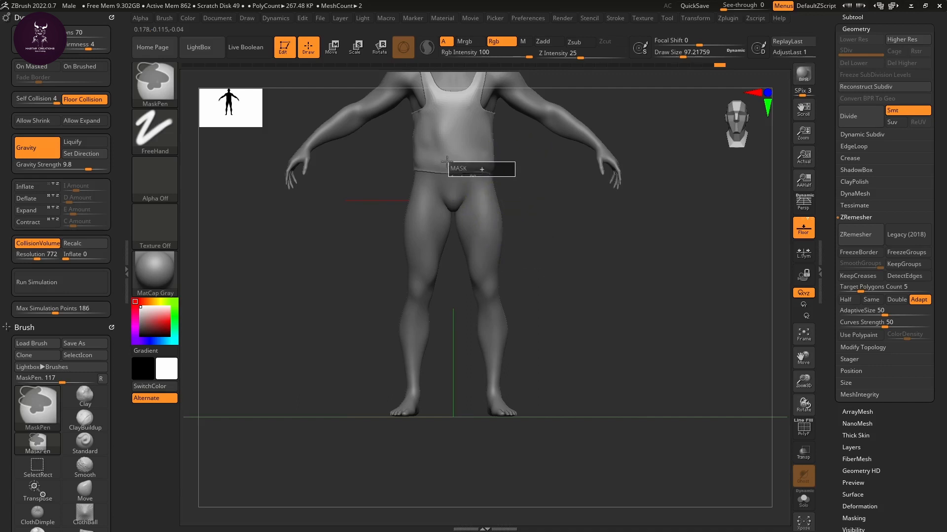
{"action": "mouse_move", "coordinate": [447, 162]}
{"action": "left_mouse_down", "text": "ctrl"}
{"action": "mouse_move", "coordinate": [358, 213]}
{"action": "mouse_move", "coordinate": [389, 405]}
{"action": "left_mouse_up", "text": "ctrl"}
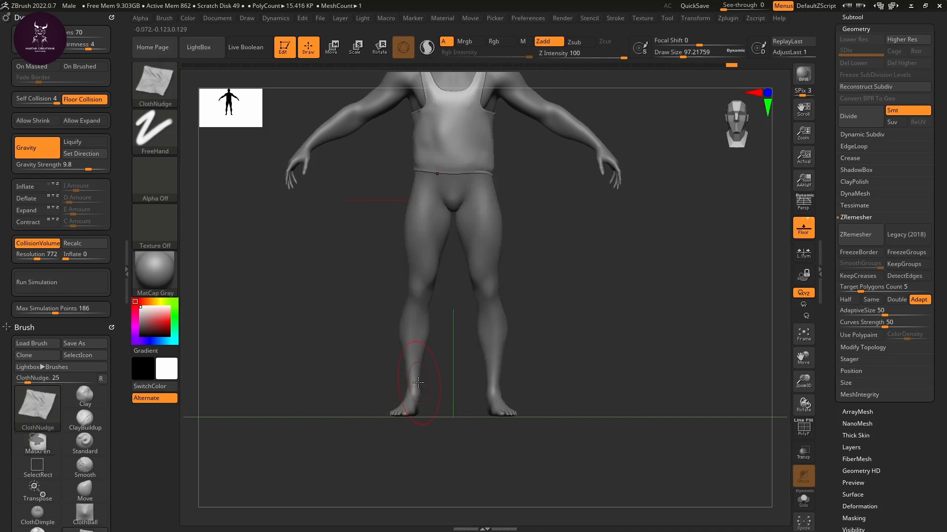
Step: Make the male_zbrush body the active subtool
{"action": "left_click_drag", "start_coordinate": [830, 104], "coordinate": [827, 187]}
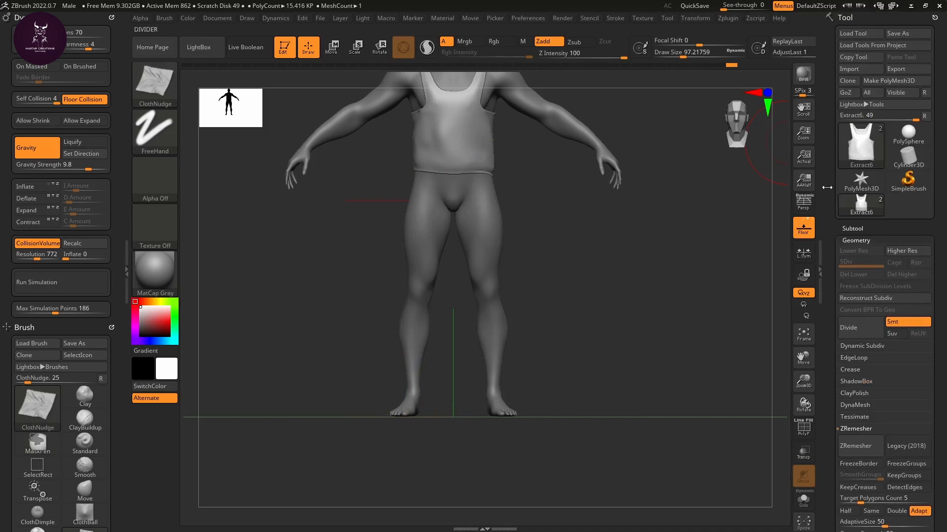
{"action": "left_click", "coordinate": [862, 227]}
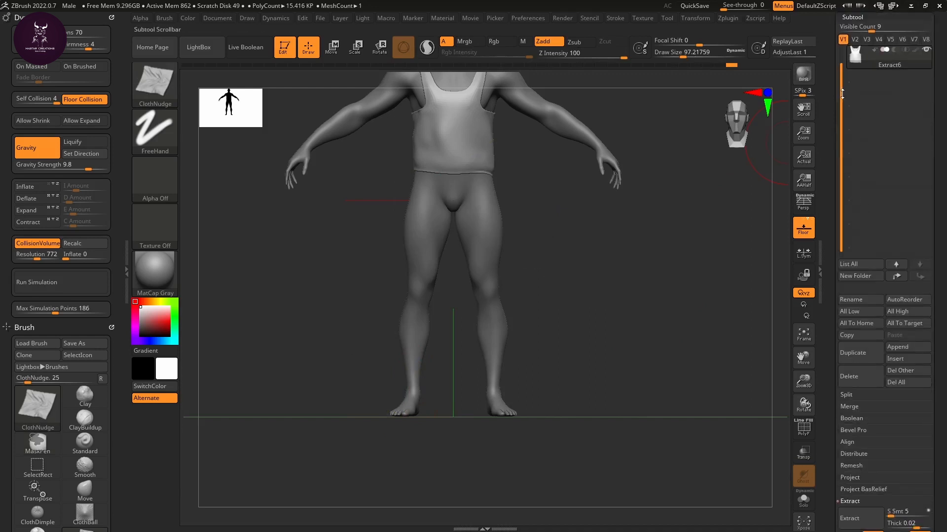
{"action": "left_click_drag", "start_coordinate": [842, 93], "coordinate": [857, 67]}
{"action": "left_click", "coordinate": [858, 59]}
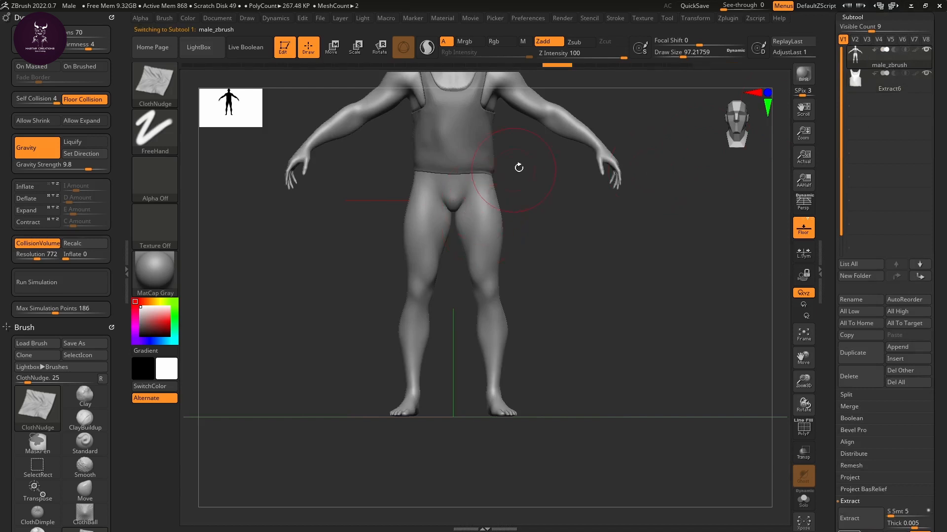
{"action": "mouse_move", "coordinate": [515, 167]}
{"action": "left_mouse_down"}
{"action": "mouse_move", "coordinate": [533, 159]}
{"action": "mouse_move", "coordinate": [521, 165]}
{"action": "left_mouse_up"}
Step: Choose the MaskLasso brush and mask the body's lower half from the waist to the ankles
{"action": "left_click_drag", "start_coordinate": [566, 225], "coordinate": [444, 175], "text": "alt"}
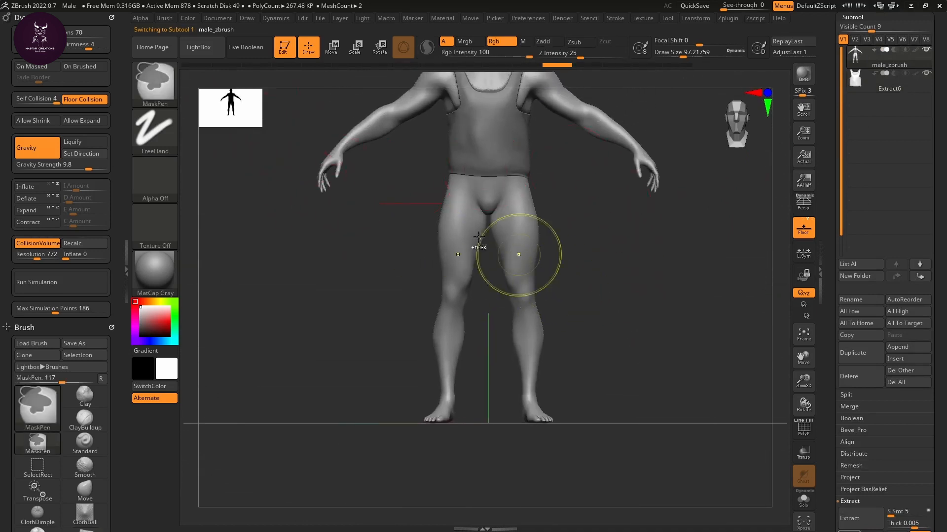
{"action": "key", "text": "ctrl+b"}
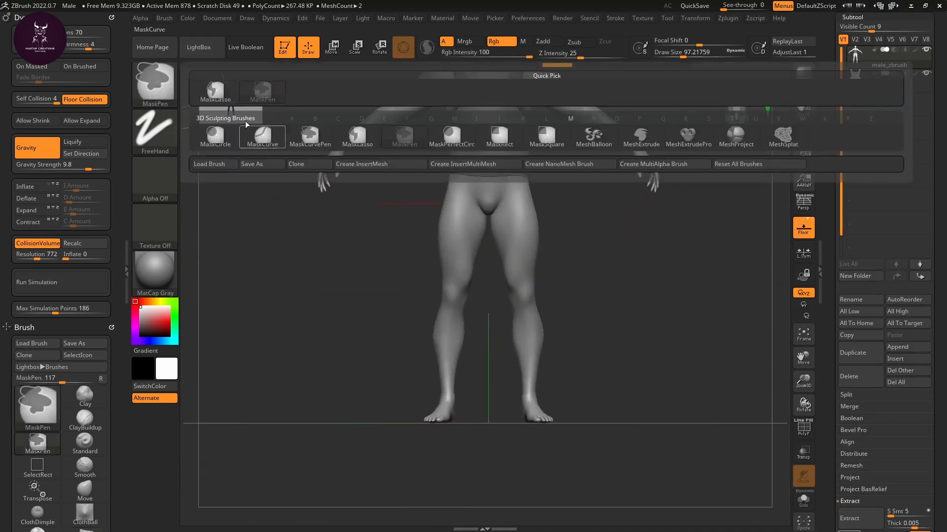
{"action": "key", "text": "l"}
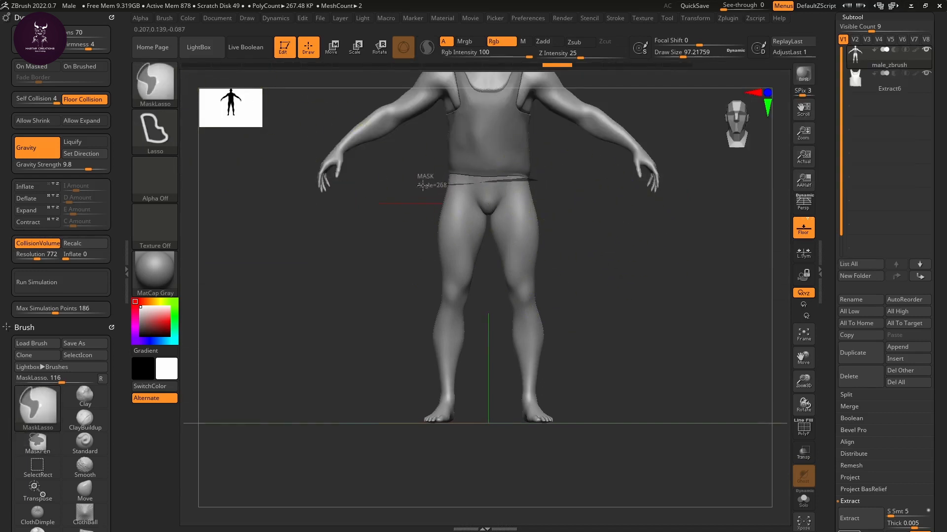
{"action": "mouse_move", "coordinate": [422, 185]}
{"action": "left_mouse_down", "text": "ctrl"}
{"action": "mouse_move", "coordinate": [415, 310]}
{"action": "mouse_move", "coordinate": [427, 401]}
{"action": "mouse_move", "coordinate": [533, 402]}
{"action": "mouse_move", "coordinate": [550, 390]}
{"action": "mouse_move", "coordinate": [584, 207]}
{"action": "mouse_move", "coordinate": [570, 168]}
{"action": "left_mouse_up", "text": "ctrl"}
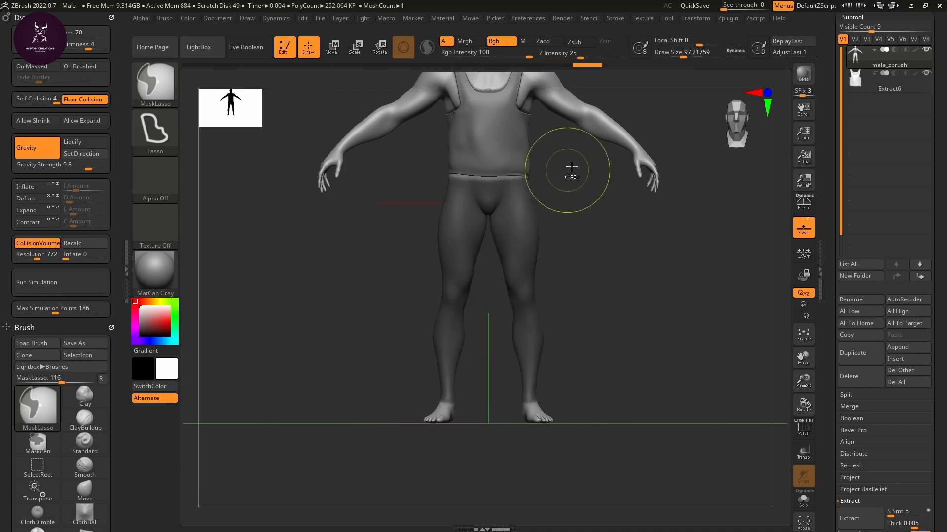
Step: Switch to the MaskPen brush and extend the trouser mask along the waist at the back and front
{"action": "mouse_move", "coordinate": [600, 282]}
{"action": "left_mouse_down"}
{"action": "mouse_move", "coordinate": [553, 298]}
{"action": "mouse_move", "coordinate": [507, 298]}
{"action": "mouse_move", "coordinate": [619, 292]}
{"action": "mouse_move", "coordinate": [553, 306]}
{"action": "mouse_move", "coordinate": [512, 257]}
{"action": "mouse_move", "coordinate": [496, 175]}
{"action": "left_mouse_up"}
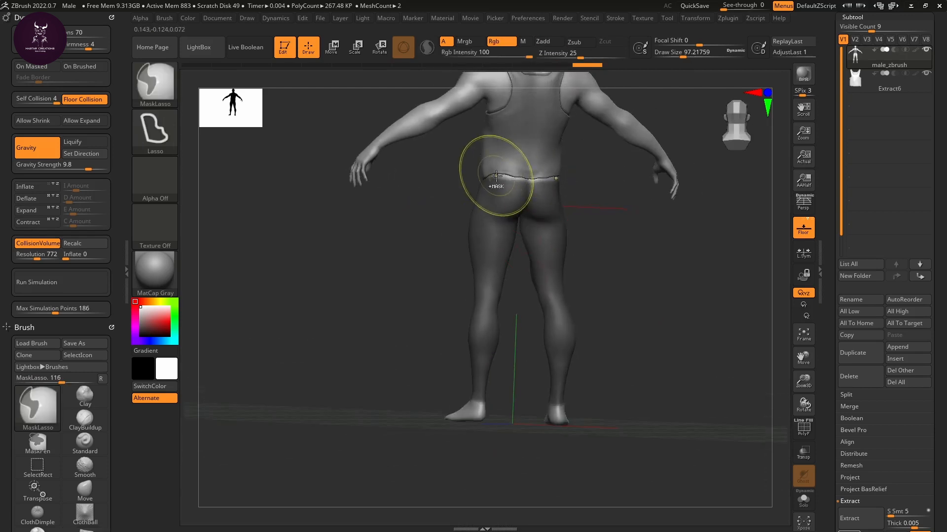
{"action": "key", "text": "shift"}
{"action": "key", "text": "ctrl"}
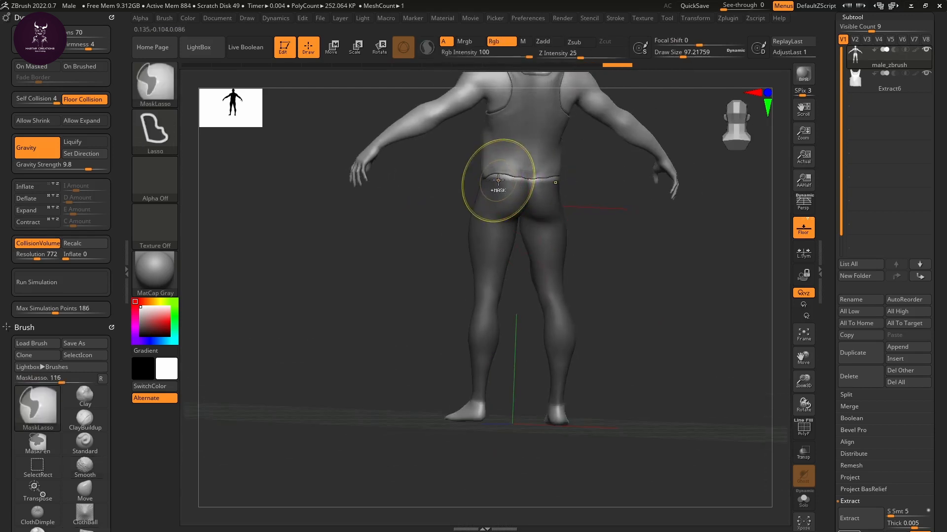
{"action": "left_click", "coordinate": [177, 93]}
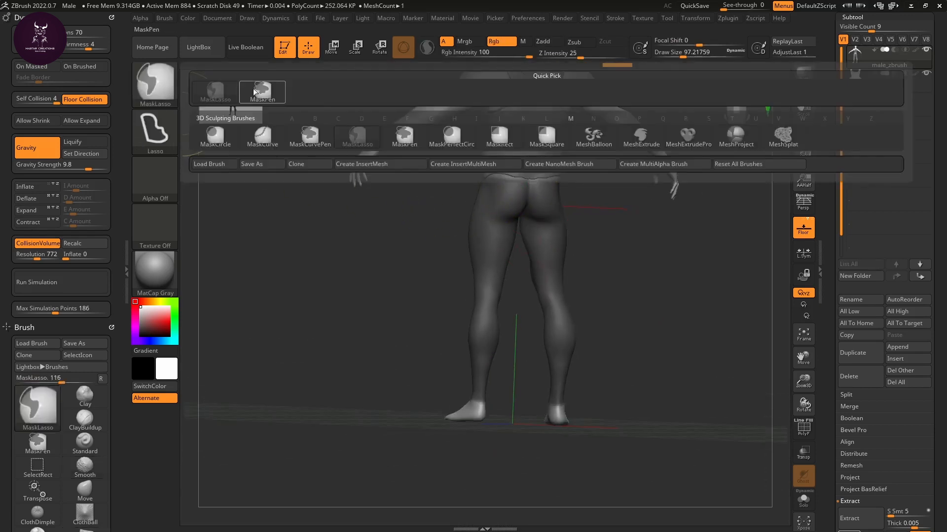
{"action": "left_click", "coordinate": [261, 91]}
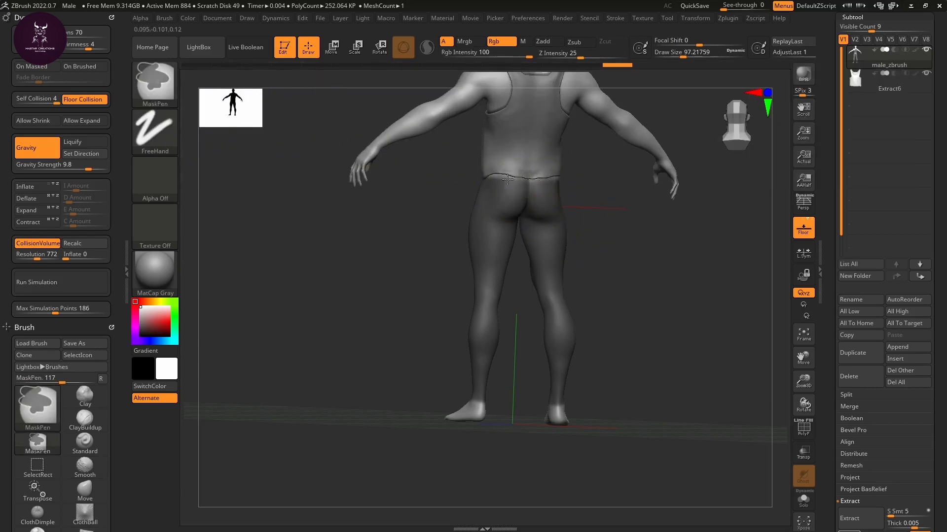
{"action": "left_click_drag", "start_coordinate": [532, 182], "coordinate": [550, 187], "text": "ctrl"}
{"action": "left_click_drag", "start_coordinate": [392, 250], "coordinate": [480, 246]}
{"action": "key", "text": "ctrl"}
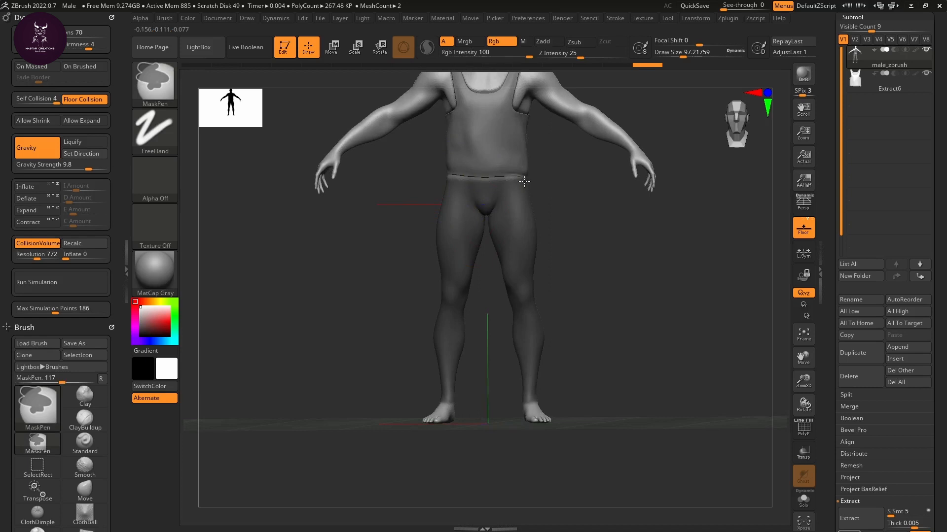
{"action": "left_click_drag", "start_coordinate": [634, 296], "coordinate": [674, 231]}
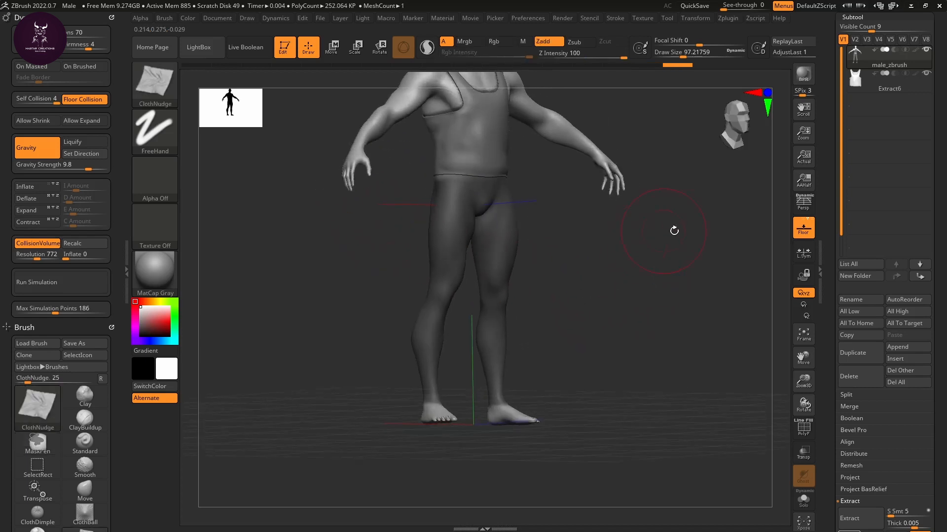
Step: Preview extractions of the masked lower body at 0.005 thickness and inspect the waist and ankle edges
{"action": "scroll", "coordinate": [845, 306], "scroll_direction": "down", "scroll_amount": 10}
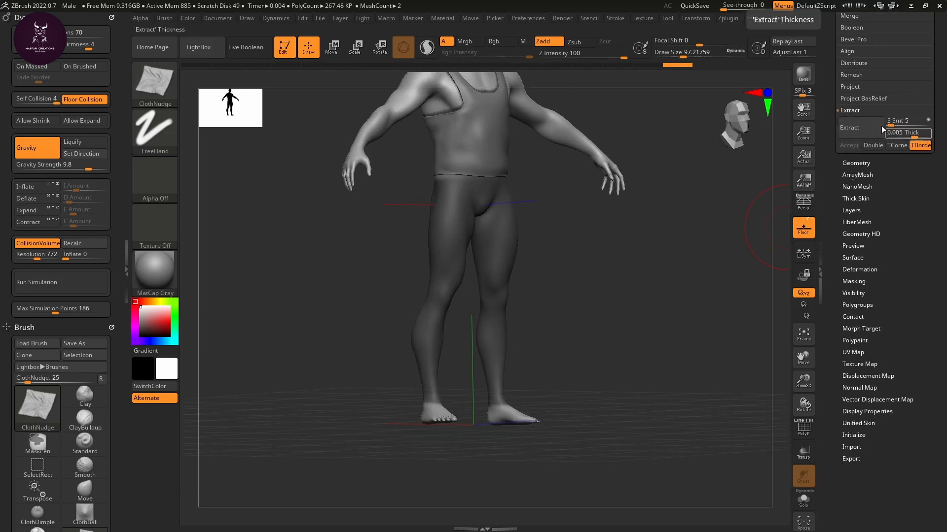
{"action": "left_click", "coordinate": [858, 130]}
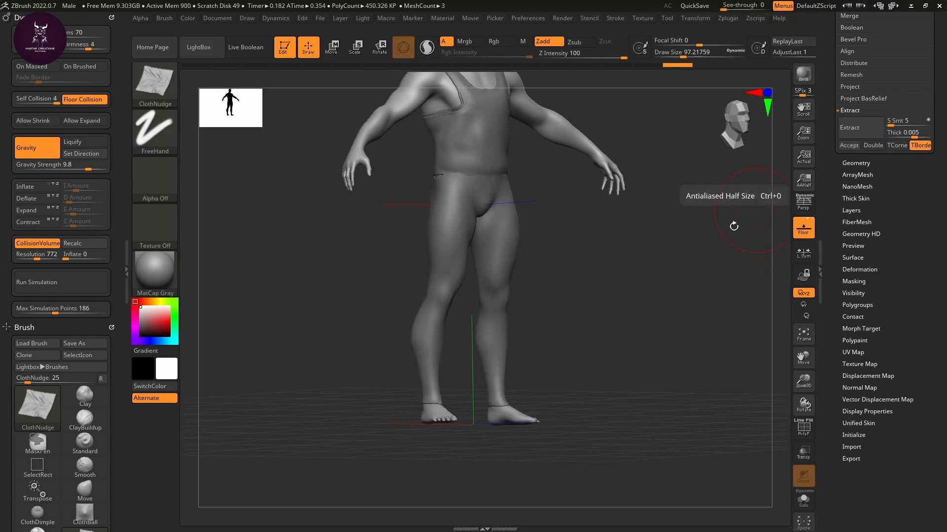
{"action": "left_click_drag", "start_coordinate": [734, 224], "coordinate": [715, 262]}
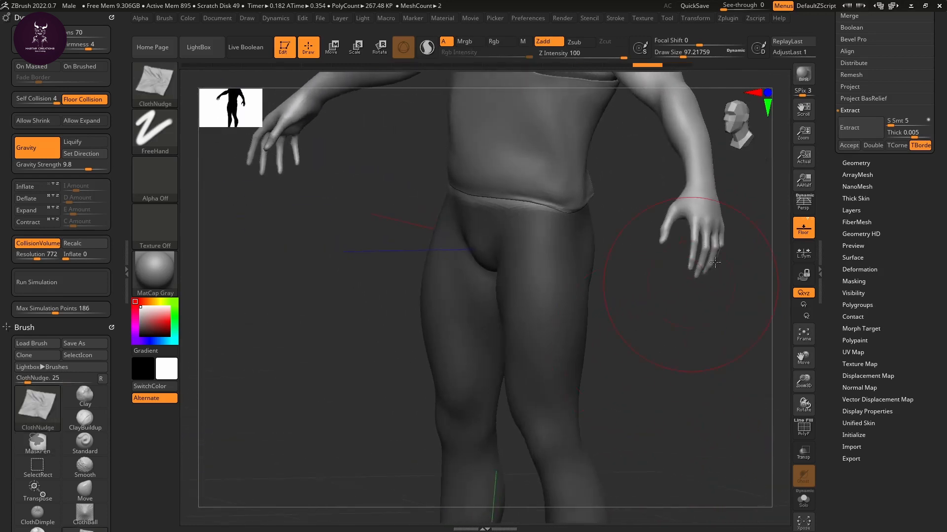
{"action": "left_click", "coordinate": [863, 126]}
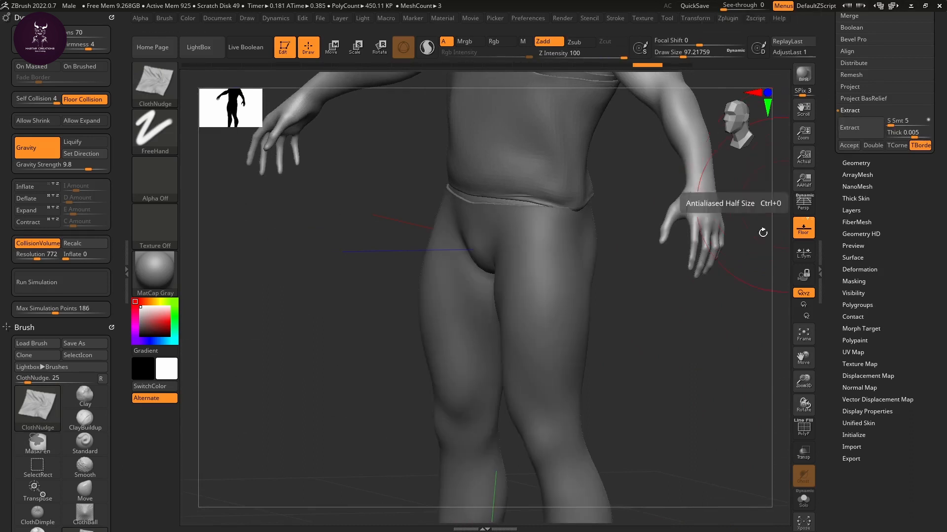
{"action": "left_click_drag", "start_coordinate": [762, 233], "coordinate": [683, 236]}
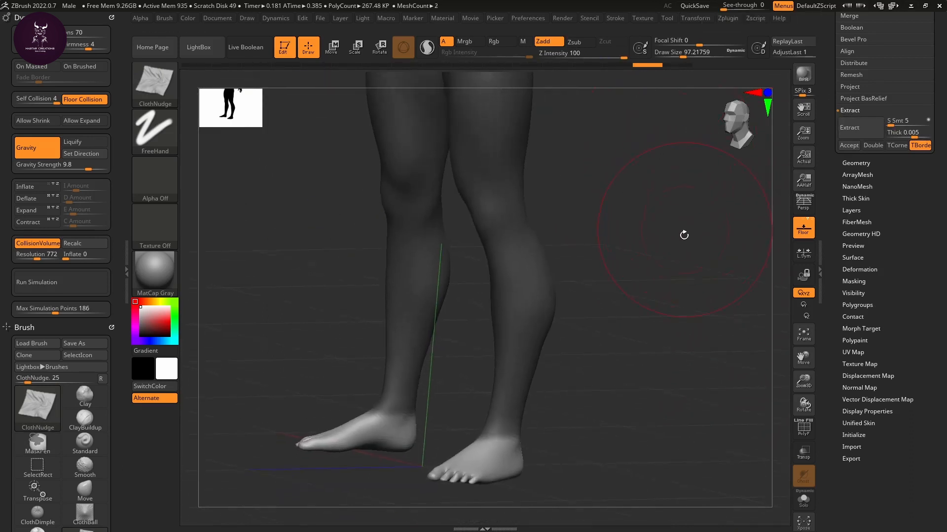
Step: Extract the masked lower body at 0.005 thickness and accept the result as a separate trousers subtool
{"action": "left_click", "coordinate": [863, 128]}
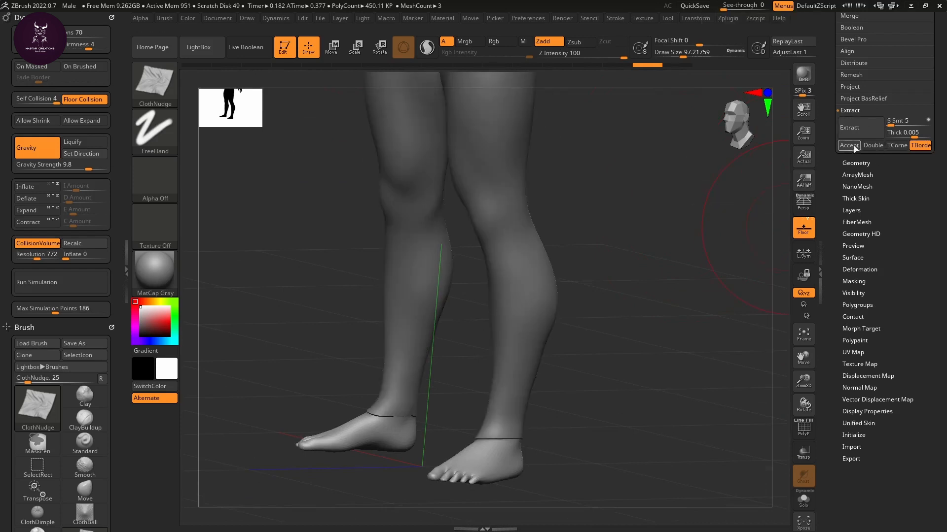
{"action": "left_click", "coordinate": [853, 146]}
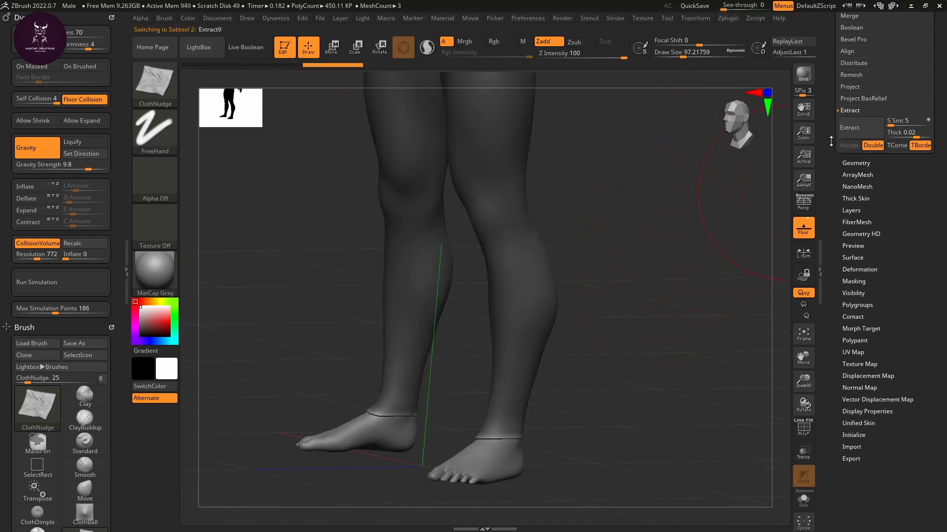
{"action": "left_click_drag", "start_coordinate": [672, 225], "coordinate": [663, 311]}
{"action": "left_click_drag", "start_coordinate": [601, 277], "coordinate": [631, 281], "text": "alt"}
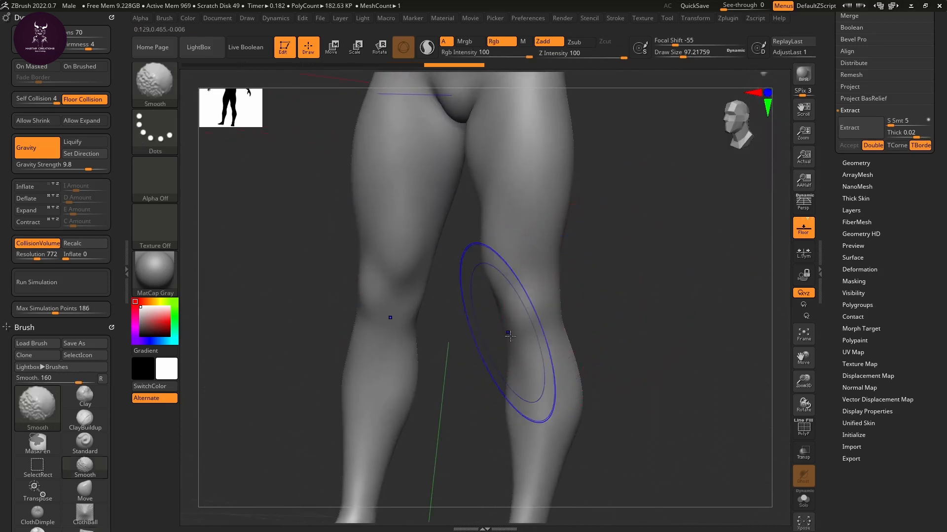
{"action": "left_click_drag", "start_coordinate": [484, 332], "coordinate": [641, 295]}
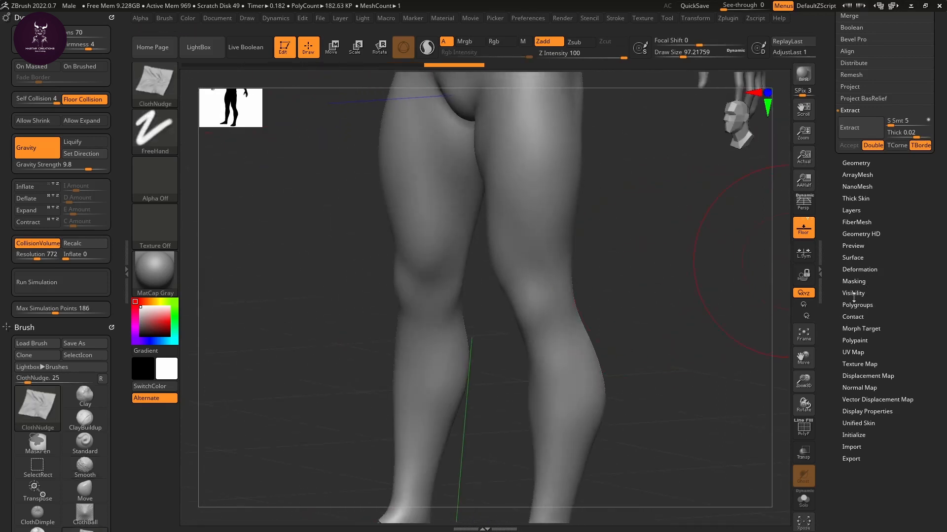
Step: ZRemesh the extracted trousers with a target polygon count of 5
{"action": "left_click", "coordinate": [855, 163]}
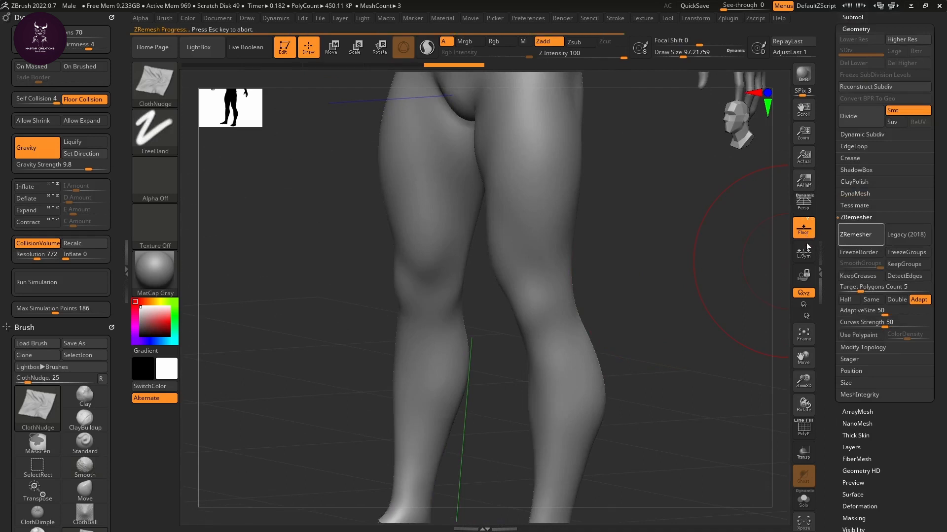
{"action": "left_click", "coordinate": [807, 432]}
{"action": "left_click", "coordinate": [809, 434]}
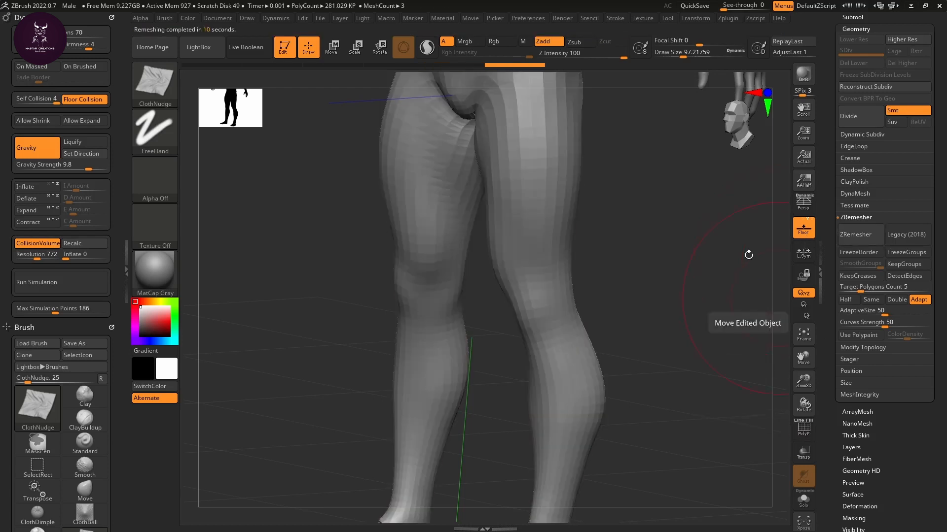
Step: Smooth the uneven remeshed surface of the trousers around the crotch, thighs and knees
{"action": "left_click_drag", "start_coordinate": [576, 353], "coordinate": [585, 301], "text": "shift"}
{"action": "mouse_move", "coordinate": [524, 312]}
{"action": "left_mouse_down", "text": "ctrl"}
{"action": "mouse_move", "coordinate": [567, 254]}
{"action": "mouse_move", "coordinate": [572, 317]}
{"action": "left_mouse_up", "text": "ctrl"}
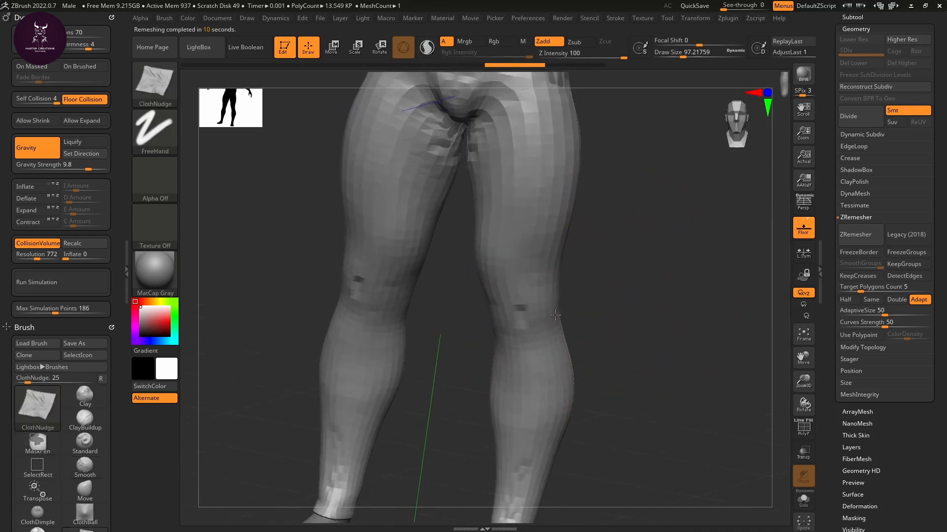
{"action": "mouse_move", "coordinate": [651, 296]}
{"action": "left_mouse_down"}
{"action": "mouse_move", "coordinate": [667, 262]}
{"action": "mouse_move", "coordinate": [546, 346]}
{"action": "left_mouse_up"}
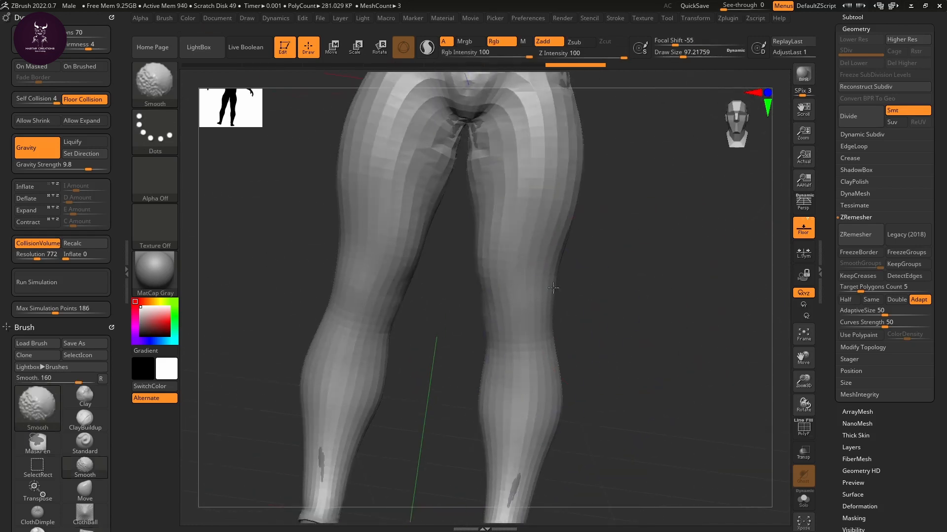
{"action": "mouse_move", "coordinate": [583, 201]}
{"action": "left_mouse_down"}
{"action": "mouse_move", "coordinate": [654, 213]}
{"action": "mouse_move", "coordinate": [613, 291]}
{"action": "left_mouse_up"}
Step: Choose the Move brush and pull the trousers outward over the front of the hips, crotch and inner thighs
{"action": "key", "text": "b"}
{"action": "key", "text": "m"}
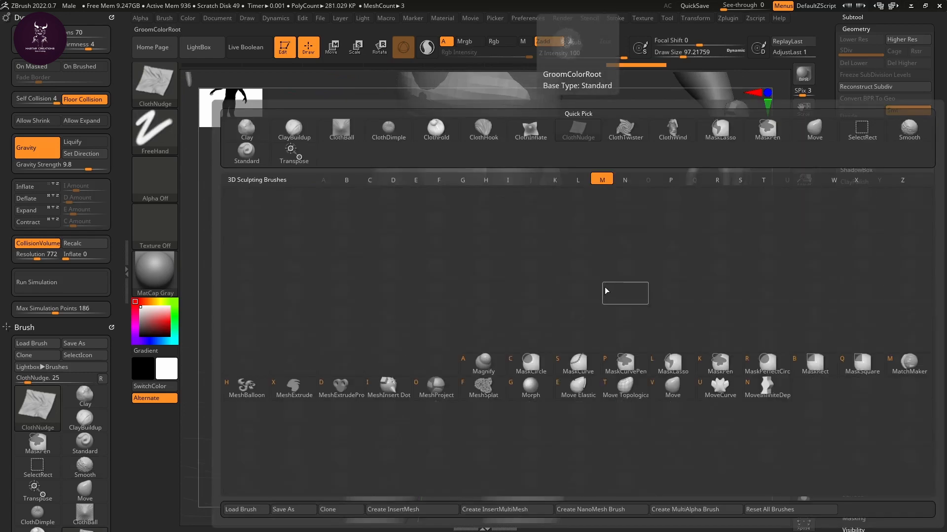
{"action": "key", "text": "v"}
{"action": "left_click_drag", "start_coordinate": [611, 231], "coordinate": [605, 271]}
{"action": "left_click_drag", "start_coordinate": [493, 208], "coordinate": [475, 209]}
{"action": "left_click_drag", "start_coordinate": [582, 212], "coordinate": [511, 198]}
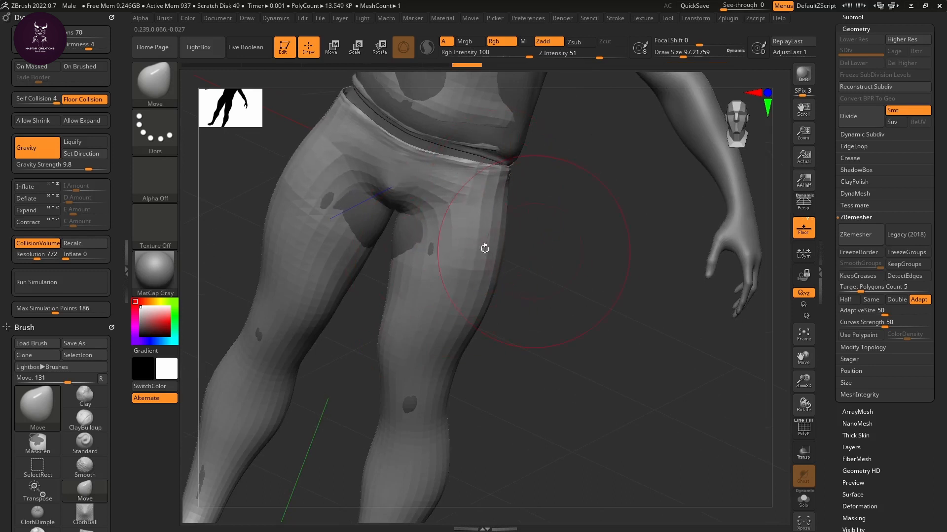
{"action": "left_click_drag", "start_coordinate": [413, 238], "coordinate": [376, 240]}
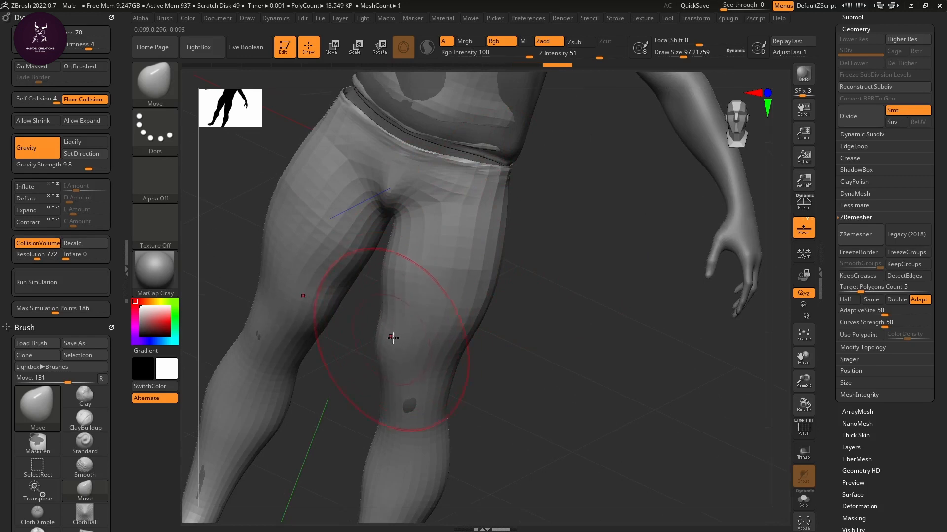
Step: Pull the trousers away from the rear inner thighs and smooth the folds under the buttocks
{"action": "mouse_move", "coordinate": [408, 409]}
{"action": "right_mouse_down"}
{"action": "mouse_move", "coordinate": [490, 359]}
{"action": "mouse_move", "coordinate": [460, 275]}
{"action": "right_mouse_up"}
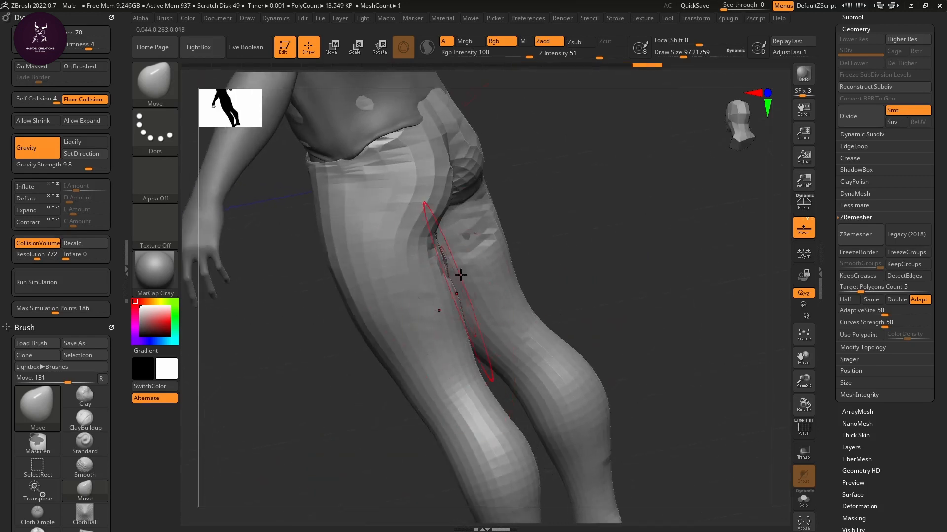
{"action": "left_click_drag", "start_coordinate": [450, 273], "coordinate": [465, 271]}
{"action": "right_click_drag", "start_coordinate": [466, 271], "coordinate": [496, 185]}
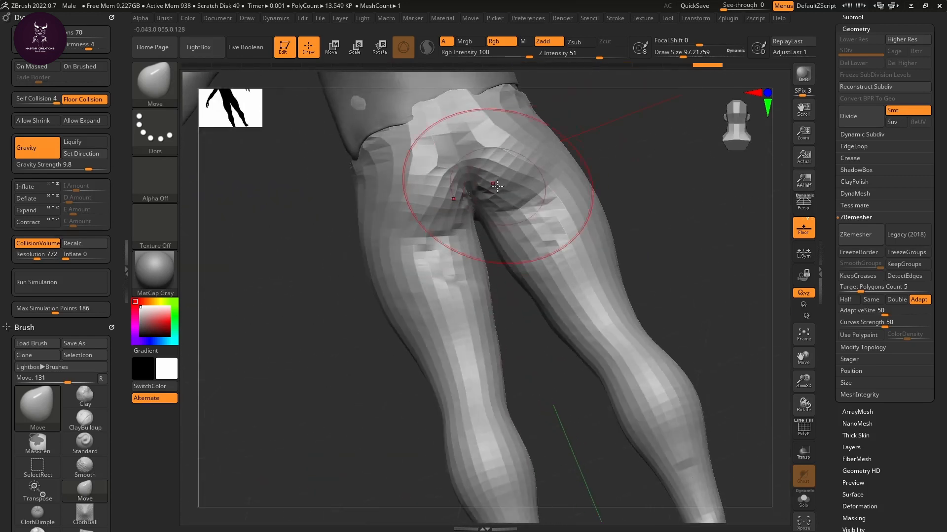
{"action": "mouse_move", "coordinate": [508, 176]}
{"action": "left_mouse_down", "text": "shift"}
{"action": "mouse_move", "coordinate": [489, 168]}
{"action": "mouse_move", "coordinate": [505, 195]}
{"action": "left_mouse_up", "text": "shift"}
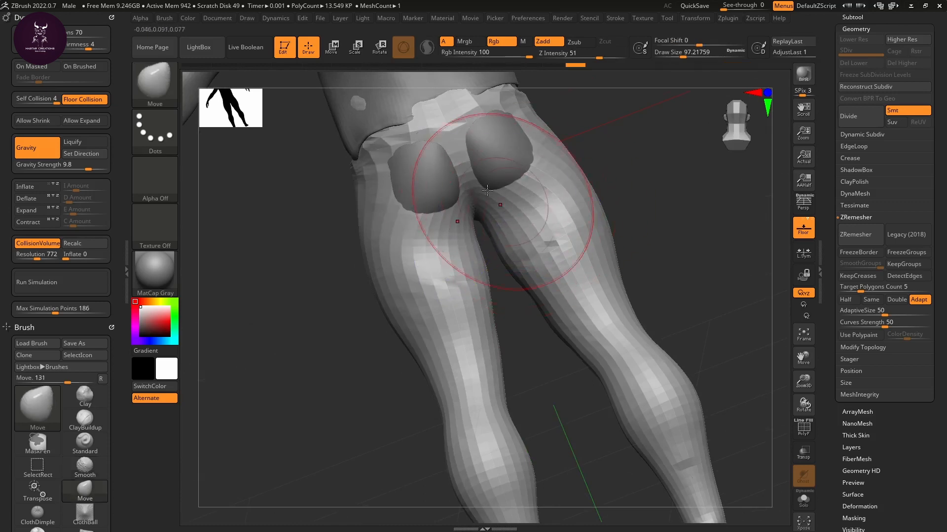
{"action": "mouse_move", "coordinate": [315, 351]}
{"action": "right_mouse_down"}
{"action": "mouse_move", "coordinate": [368, 358]}
{"action": "mouse_move", "coordinate": [501, 183]}
{"action": "mouse_move", "coordinate": [517, 234]}
{"action": "right_mouse_up"}
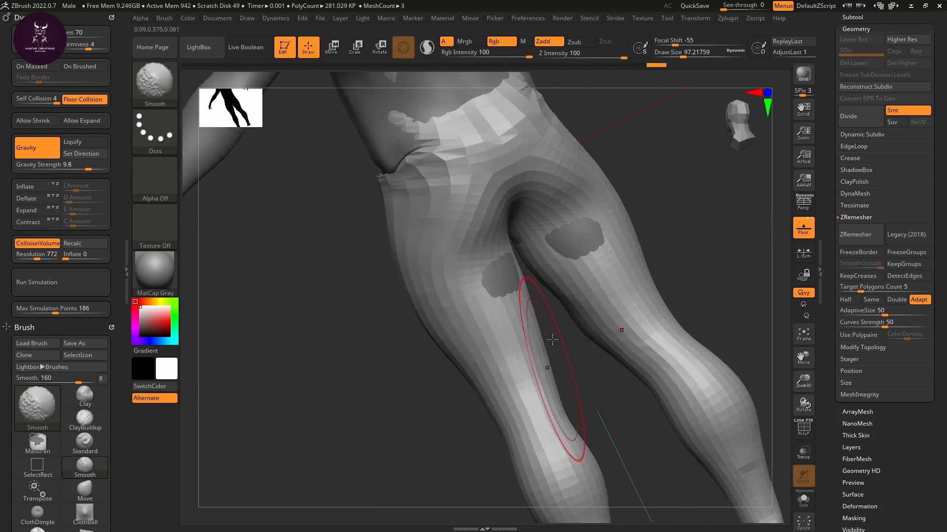
{"action": "right_click_drag", "start_coordinate": [695, 252], "coordinate": [672, 212]}
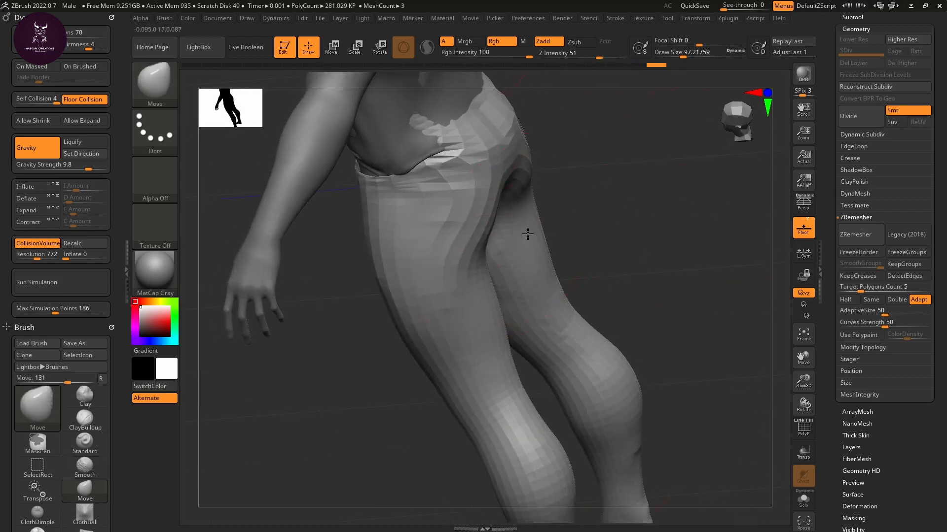
Step: Pull the trouser legs outward behind the calves and ankles, and smooth the lower legs and hems
{"action": "right_click_drag", "start_coordinate": [668, 264], "coordinate": [508, 190]}
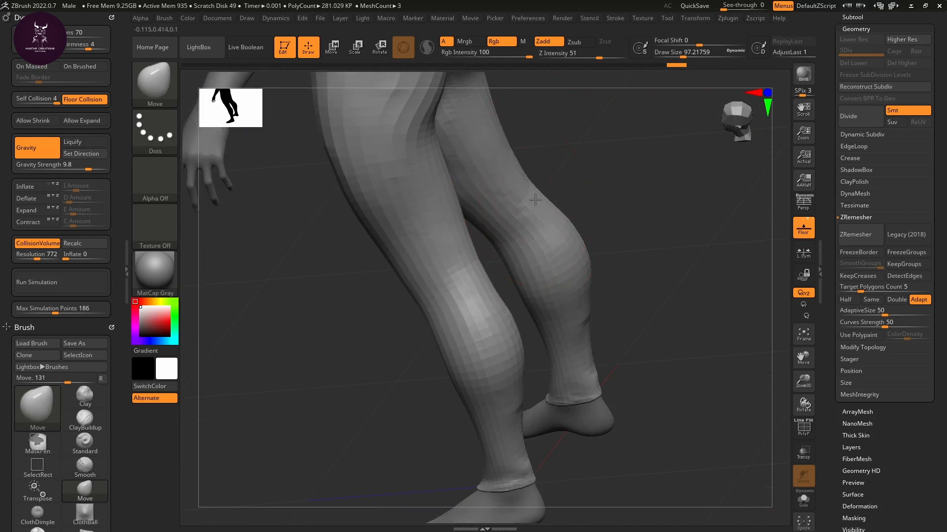
{"action": "right_click_drag", "start_coordinate": [575, 187], "coordinate": [566, 180]}
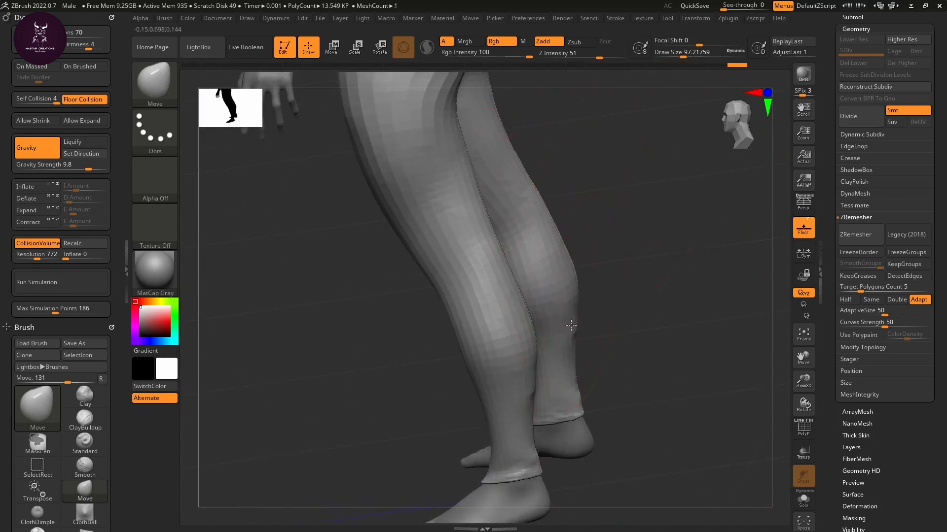
{"action": "key", "text": "shift"}
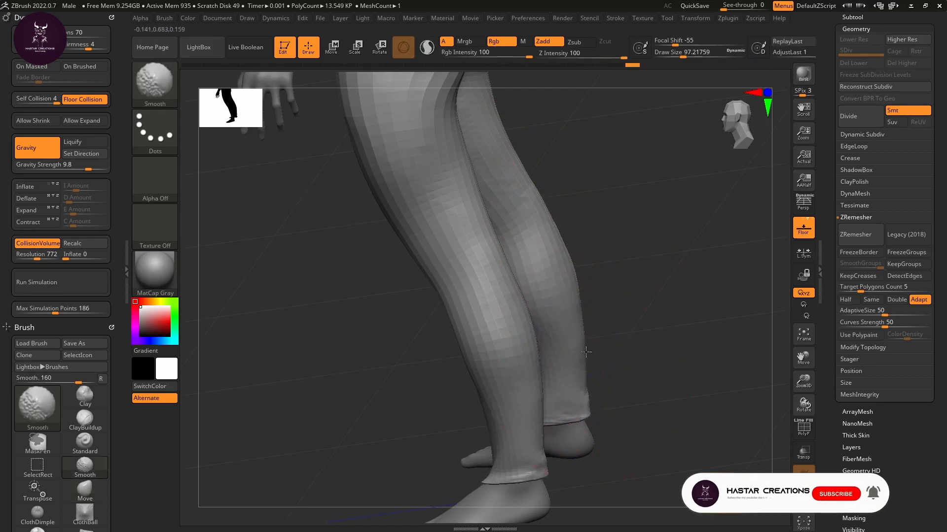
{"action": "left_click_drag", "start_coordinate": [584, 387], "coordinate": [556, 169], "text": "shift"}
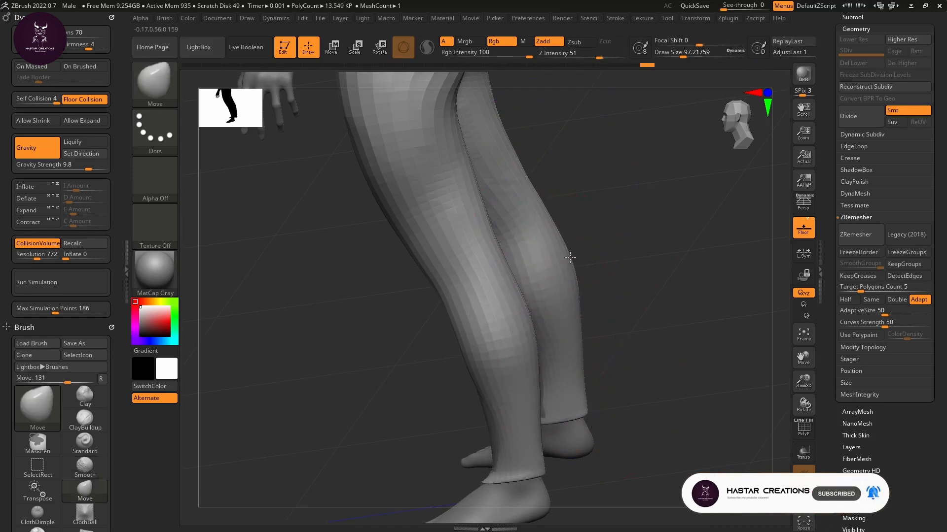
{"action": "left_click_drag", "start_coordinate": [608, 379], "coordinate": [621, 365], "text": "shift"}
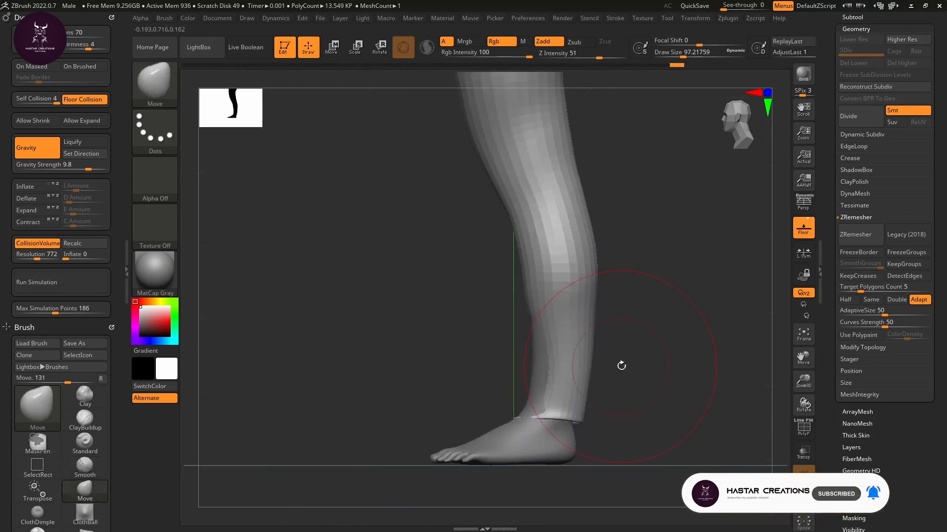
Step: Reshape the trouser leg from the side, adjusting its front and back contours between the calf and the hem
{"action": "key", "text": "shift"}
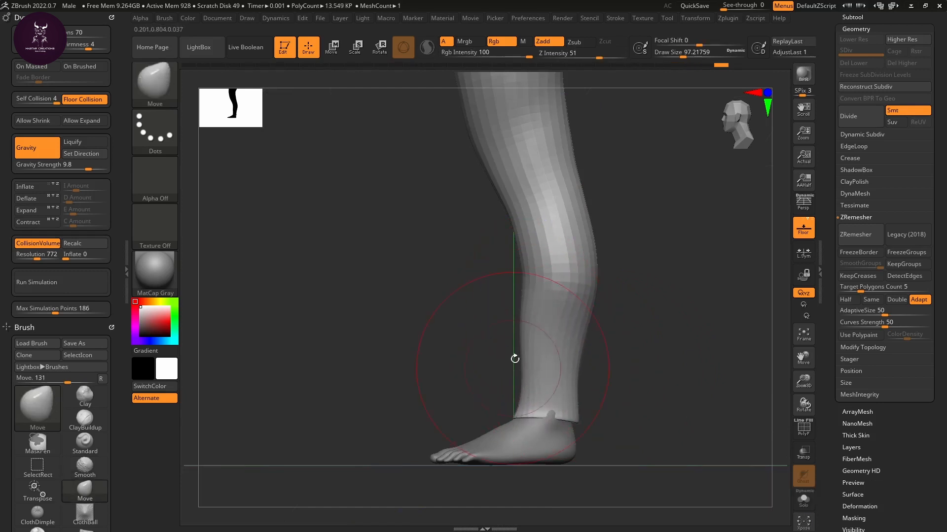
{"action": "key", "text": "shift"}
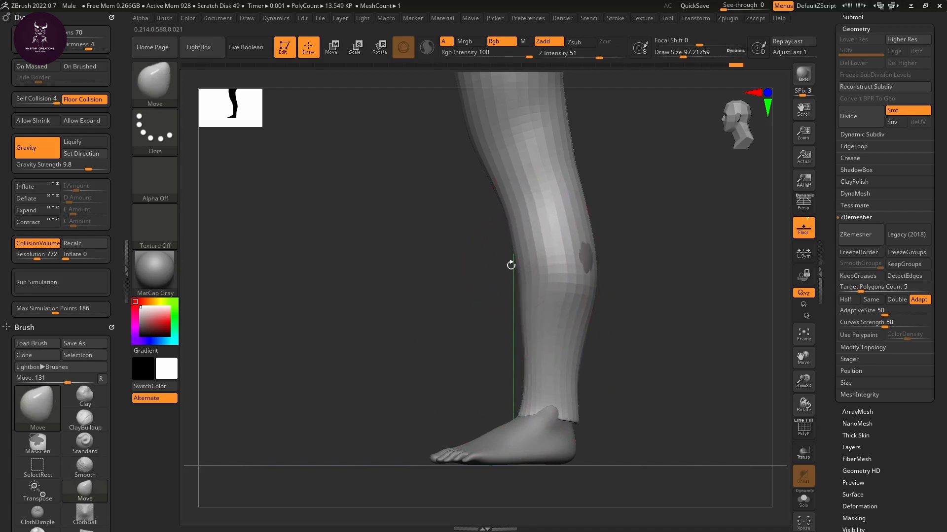
{"action": "key", "text": "shift"}
{"action": "left_click_drag", "start_coordinate": [602, 268], "coordinate": [591, 260], "text": "shift"}
{"action": "key", "text": "shift"}
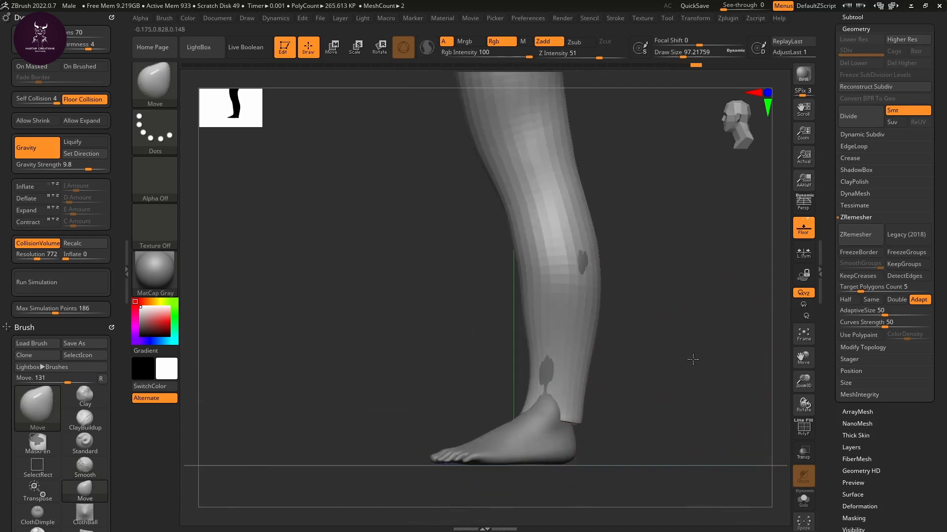
{"action": "key", "text": "shift"}
{"action": "left_click_drag", "start_coordinate": [529, 369], "coordinate": [536, 370]}
{"action": "key", "text": "shift"}
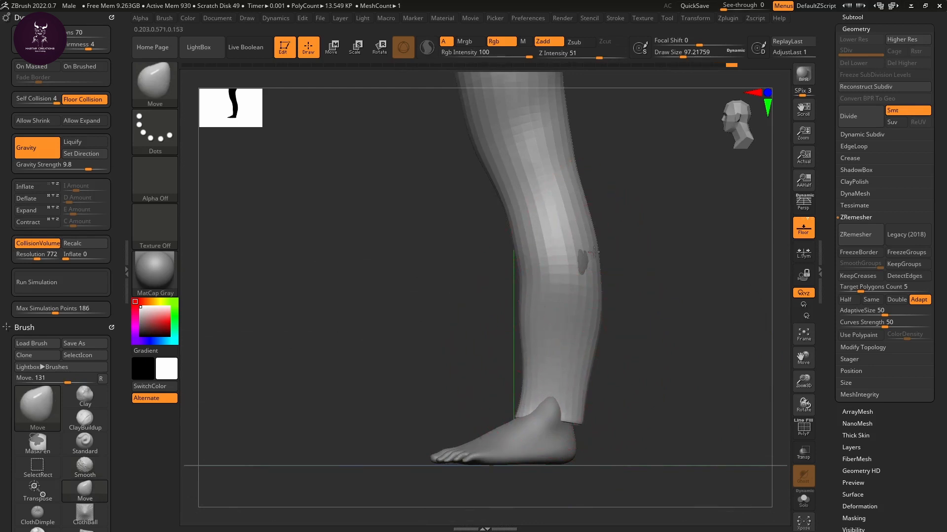
Step: Widen the trouser leg in front of the shin and behind the calf, and smooth the lower leg
{"action": "left_click_drag", "start_coordinate": [528, 258], "coordinate": [519, 255]}
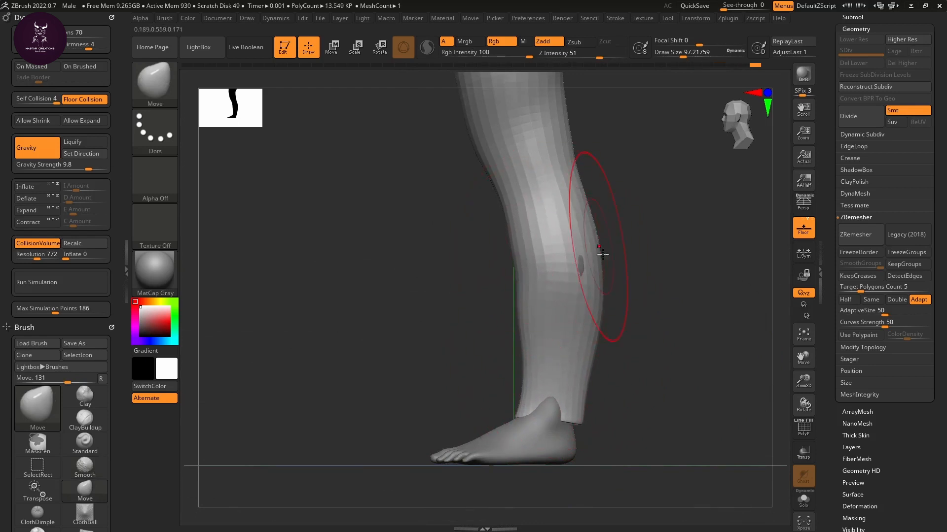
{"action": "left_click_drag", "start_coordinate": [602, 254], "coordinate": [609, 264]}
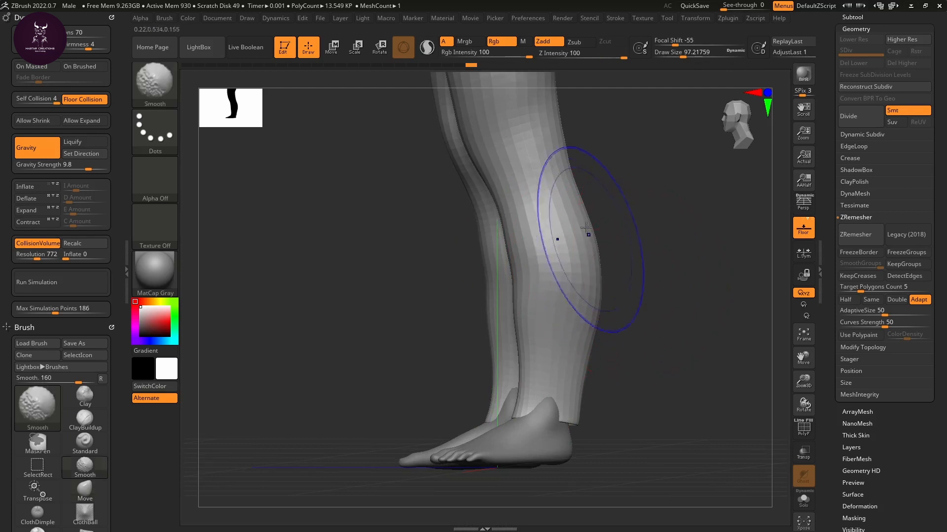
{"action": "left_click_drag", "start_coordinate": [572, 244], "coordinate": [581, 267], "text": "ctrl"}
{"action": "left_click_drag", "start_coordinate": [553, 367], "coordinate": [555, 390], "text": "ctrl"}
{"action": "mouse_move", "coordinate": [528, 481]}
{"action": "left_mouse_down"}
{"action": "mouse_move", "coordinate": [635, 393]}
{"action": "mouse_move", "coordinate": [661, 393]}
{"action": "left_mouse_up"}
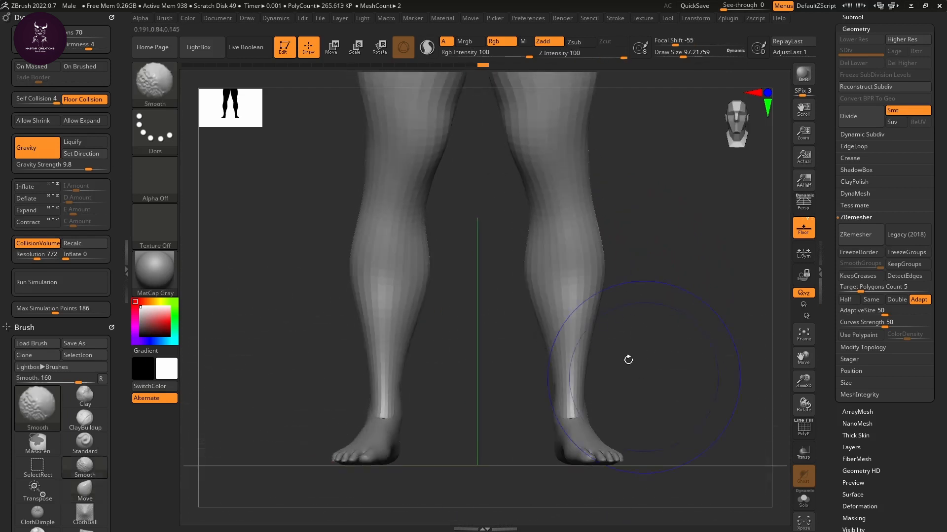
Step: Widen the trouser legs around the knees, calves and ankles with the Move brush from the front
{"action": "mouse_move", "coordinate": [587, 385]}
{"action": "left_mouse_down"}
{"action": "mouse_move", "coordinate": [611, 389]}
{"action": "mouse_move", "coordinate": [530, 391]}
{"action": "mouse_move", "coordinate": [630, 380]}
{"action": "mouse_move", "coordinate": [596, 379]}
{"action": "left_mouse_up"}
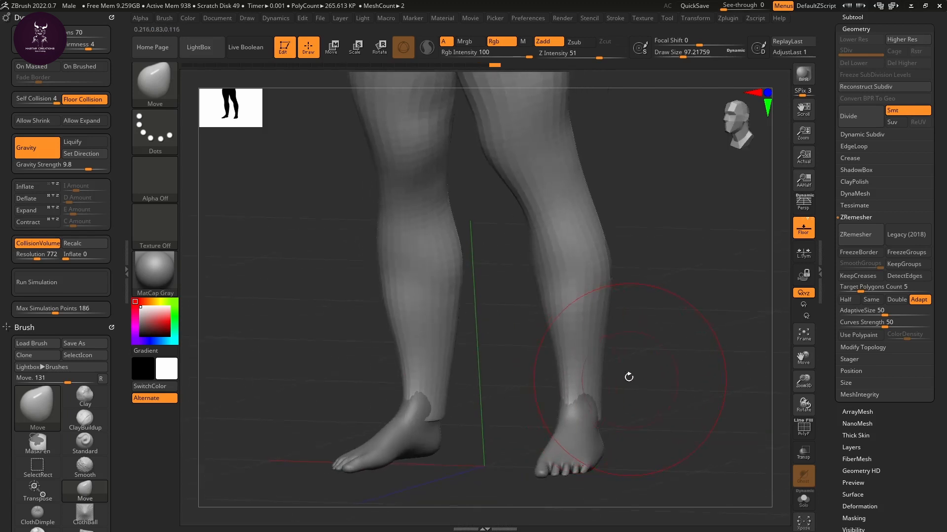
{"action": "left_click_drag", "start_coordinate": [597, 327], "coordinate": [607, 326]}
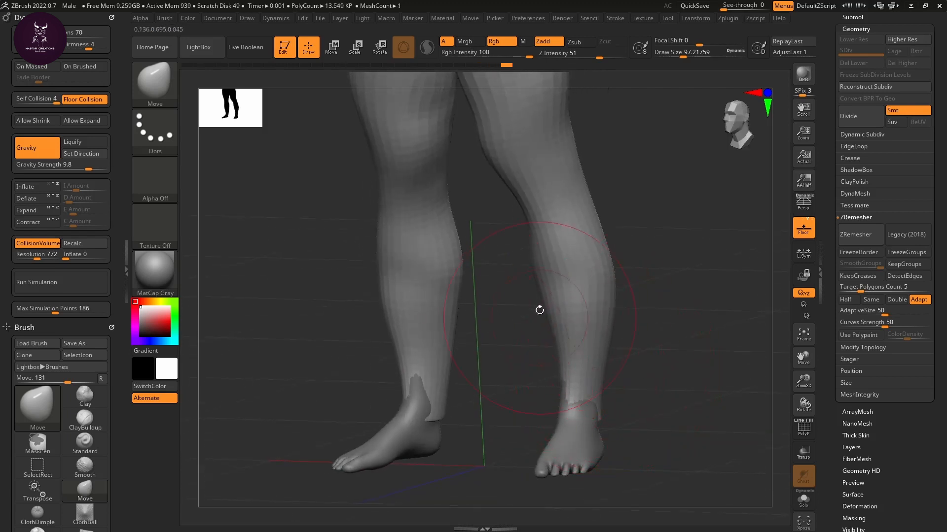
{"action": "left_click_drag", "start_coordinate": [540, 310], "coordinate": [628, 338]}
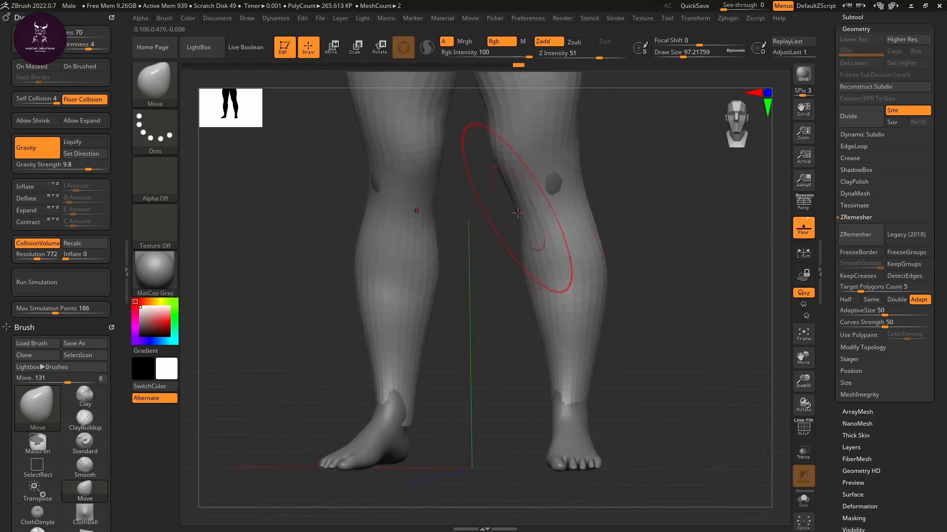
{"action": "mouse_move", "coordinate": [517, 197]}
{"action": "left_mouse_down"}
{"action": "mouse_move", "coordinate": [515, 180]}
{"action": "mouse_move", "coordinate": [513, 208]}
{"action": "left_mouse_up"}
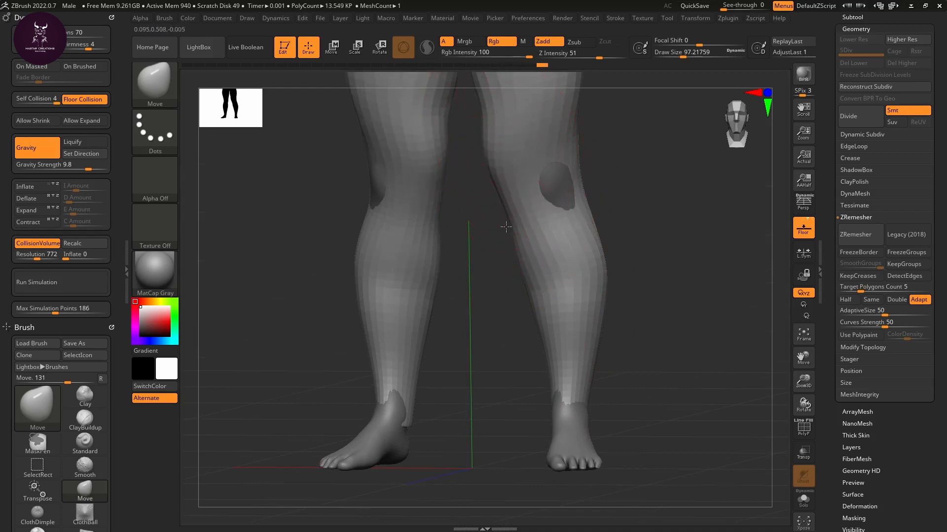
{"action": "mouse_move", "coordinate": [580, 191]}
{"action": "left_mouse_down"}
{"action": "mouse_move", "coordinate": [586, 123]}
{"action": "mouse_move", "coordinate": [587, 199]}
{"action": "left_mouse_up"}
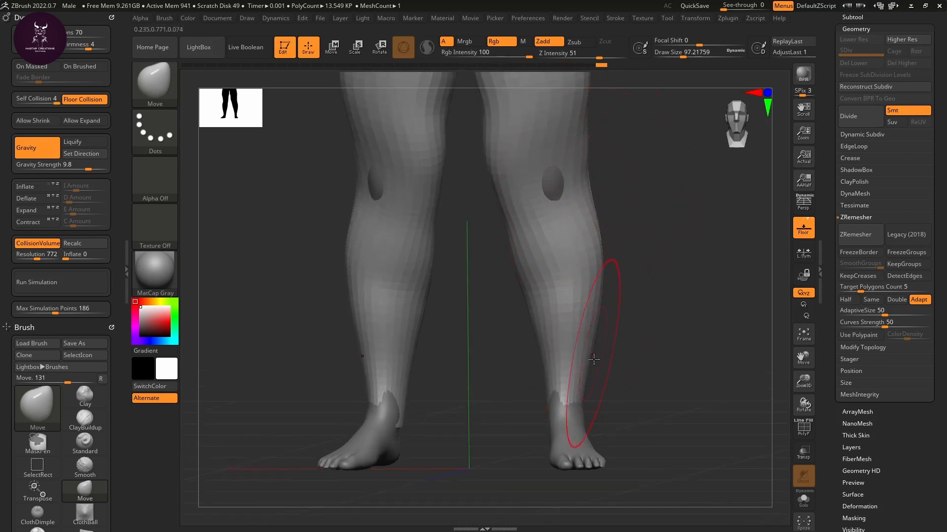
{"action": "left_click_drag", "start_coordinate": [577, 360], "coordinate": [539, 413]}
Step: Reduce the Move brush's draw size to about 32.7 and pull the trouser hem outward at the inner ankle
{"action": "key", "text": "s"}
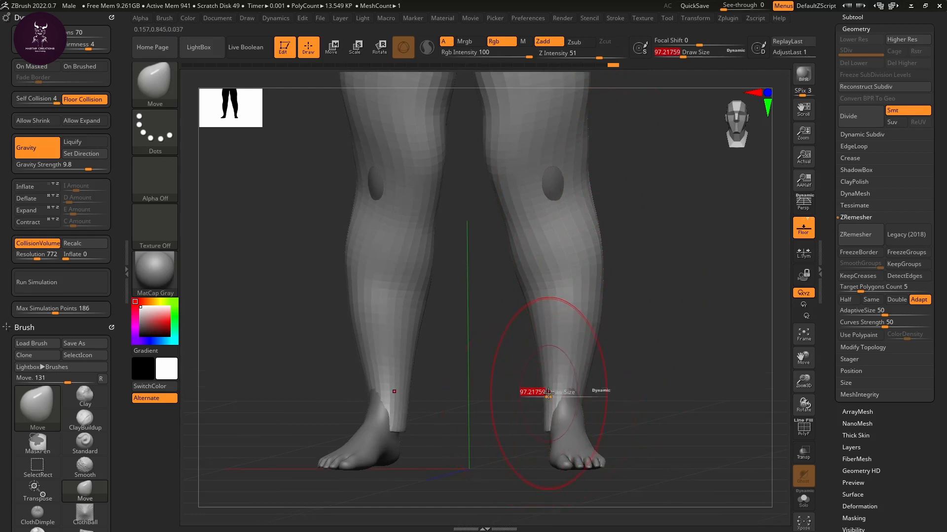
{"action": "key", "text": "s"}
{"action": "key", "text": "s"}
{"action": "mouse_move", "coordinate": [545, 378]}
{"action": "left_mouse_down"}
{"action": "mouse_move", "coordinate": [533, 378]}
{"action": "mouse_move", "coordinate": [536, 392]}
{"action": "mouse_move", "coordinate": [538, 367]}
{"action": "left_mouse_up"}
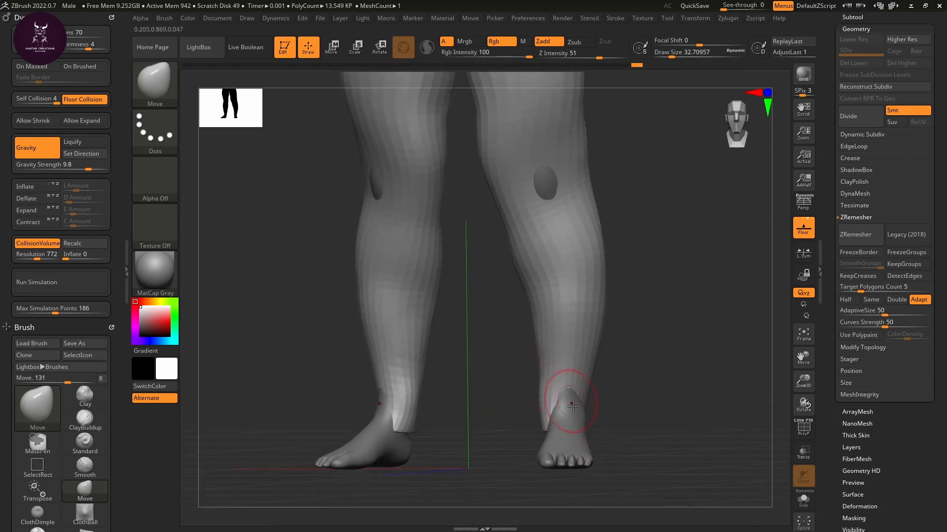
Step: Pull the trouser hem down over the front of the ankle with the Move brush
{"action": "mouse_move", "coordinate": [572, 405]}
{"action": "left_mouse_down"}
{"action": "mouse_move", "coordinate": [586, 415]}
{"action": "mouse_move", "coordinate": [570, 404]}
{"action": "mouse_move", "coordinate": [591, 396]}
{"action": "mouse_move", "coordinate": [571, 397]}
{"action": "mouse_move", "coordinate": [566, 419]}
{"action": "left_mouse_up"}
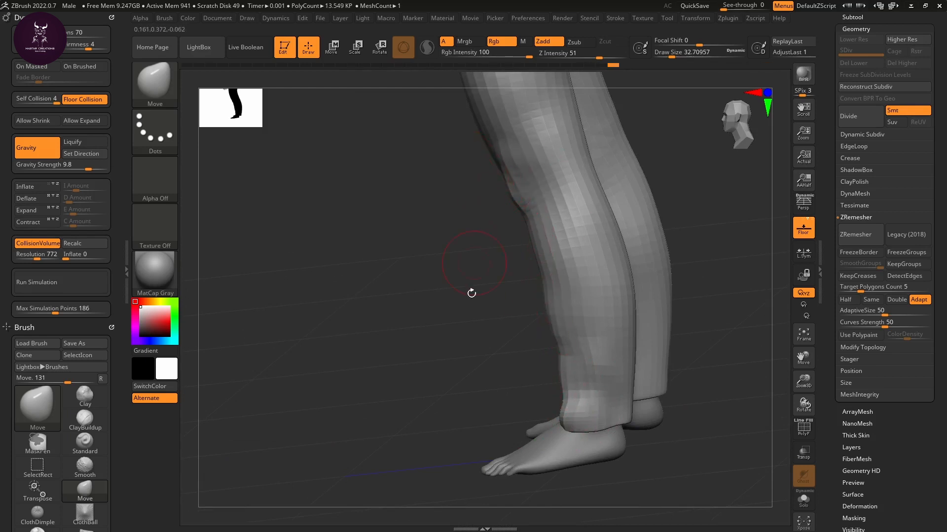
{"action": "left_click_drag", "start_coordinate": [471, 291], "coordinate": [547, 324]}
{"action": "key", "text": "f"}
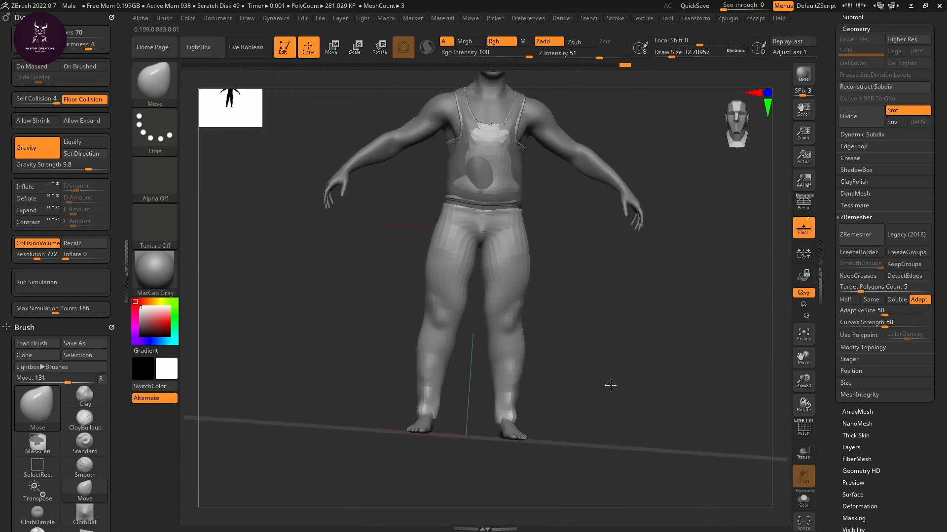
{"action": "left_click_drag", "start_coordinate": [557, 321], "coordinate": [574, 318]}
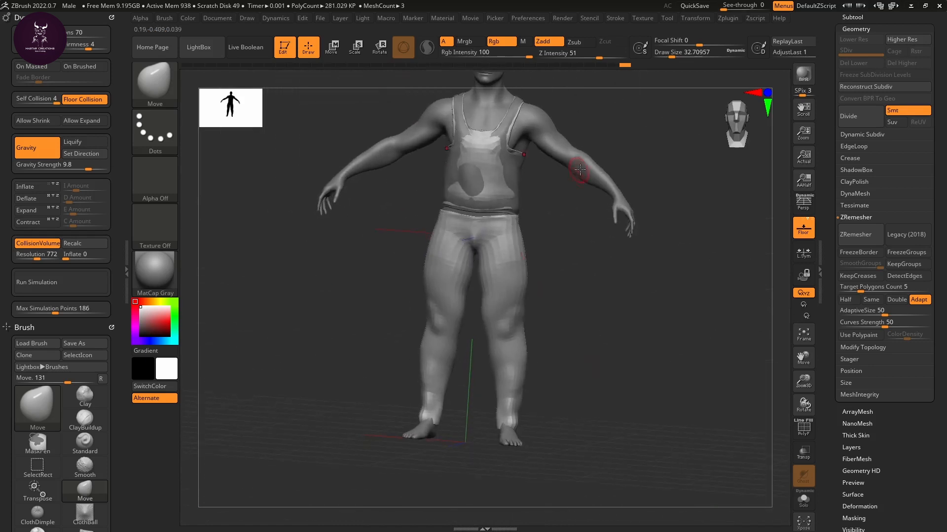
Step: Enlarge the draw size to about 119.8 and smooth the trouser legs from the front and side
{"action": "key", "text": "s"}
{"action": "left_click_drag", "start_coordinate": [581, 257], "coordinate": [611, 256]}
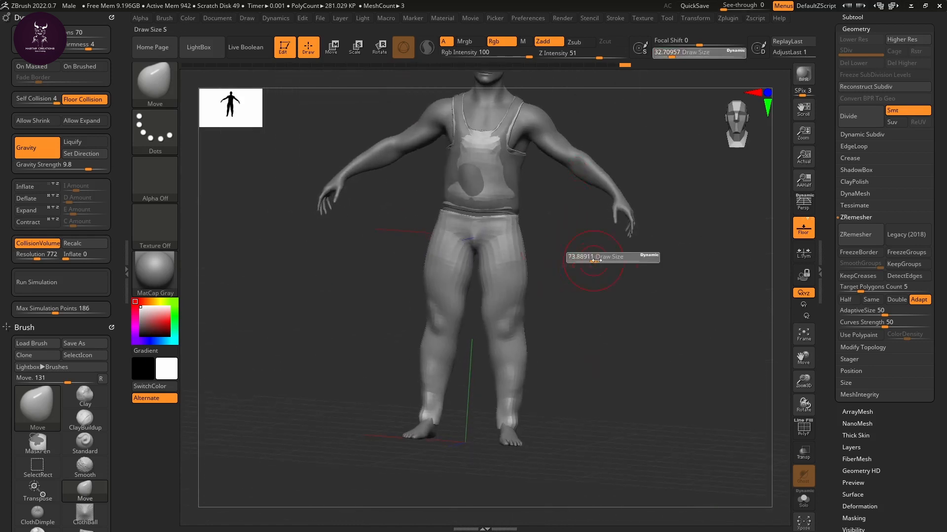
{"action": "key", "text": "shift"}
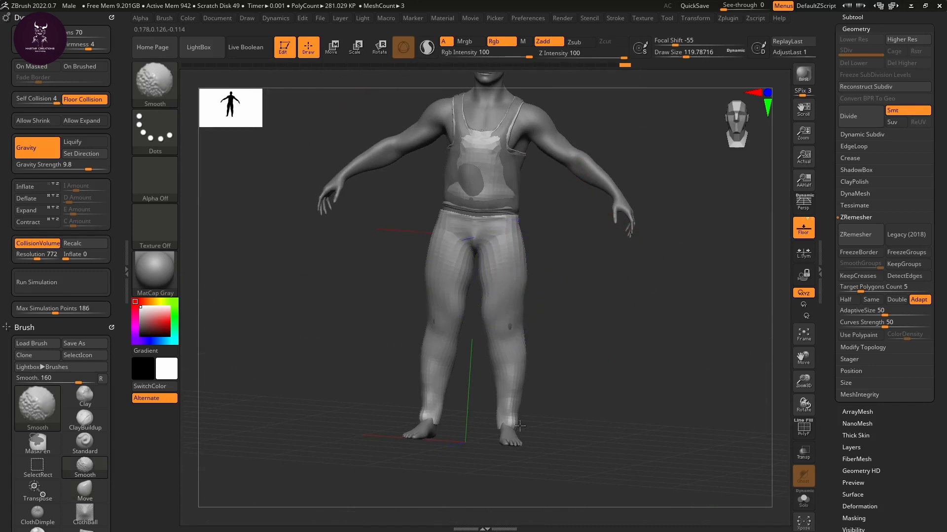
{"action": "left_click_drag", "start_coordinate": [524, 461], "coordinate": [504, 339]}
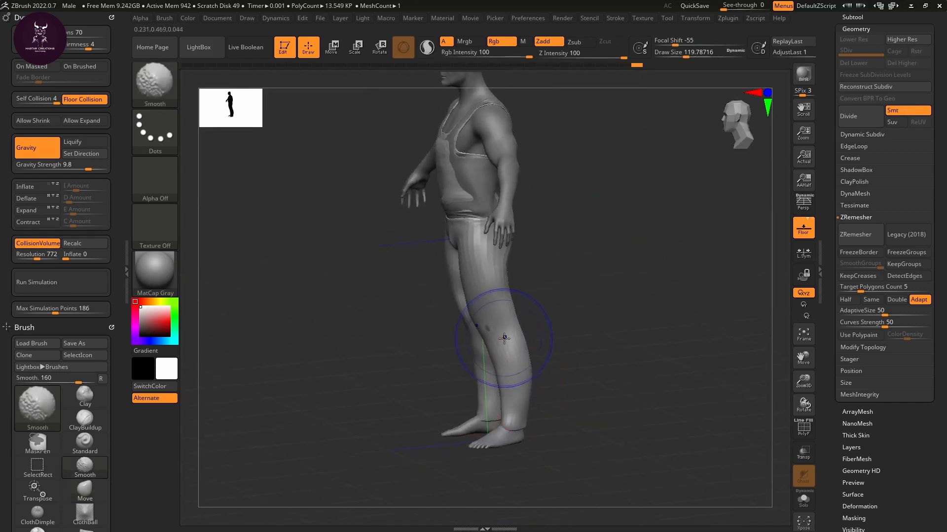
{"action": "mouse_move", "coordinate": [581, 406]}
{"action": "left_mouse_down"}
{"action": "mouse_move", "coordinate": [598, 222]}
{"action": "mouse_move", "coordinate": [567, 209]}
{"action": "left_mouse_up"}
Step: Smooth the uneven patches on the tank top across the upper back and the chest
{"action": "mouse_move", "coordinate": [626, 188]}
{"action": "left_mouse_down"}
{"action": "mouse_move", "coordinate": [639, 200]}
{"action": "mouse_move", "coordinate": [616, 202]}
{"action": "left_mouse_up"}
{"action": "mouse_move", "coordinate": [488, 150]}
{"action": "left_mouse_down", "text": "shift"}
{"action": "mouse_move", "coordinate": [495, 137]}
{"action": "mouse_move", "coordinate": [502, 154]}
{"action": "left_mouse_up", "text": "shift"}
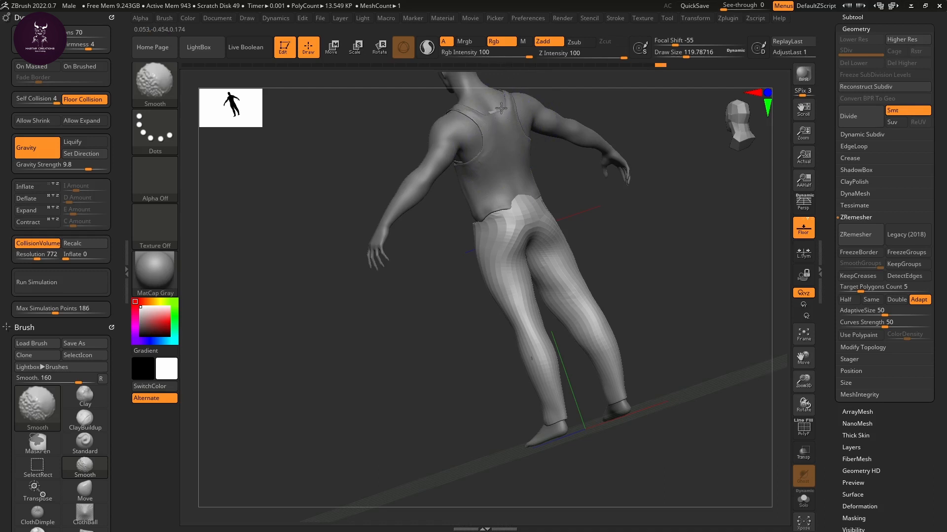
{"action": "left_click_drag", "start_coordinate": [611, 202], "coordinate": [627, 188]}
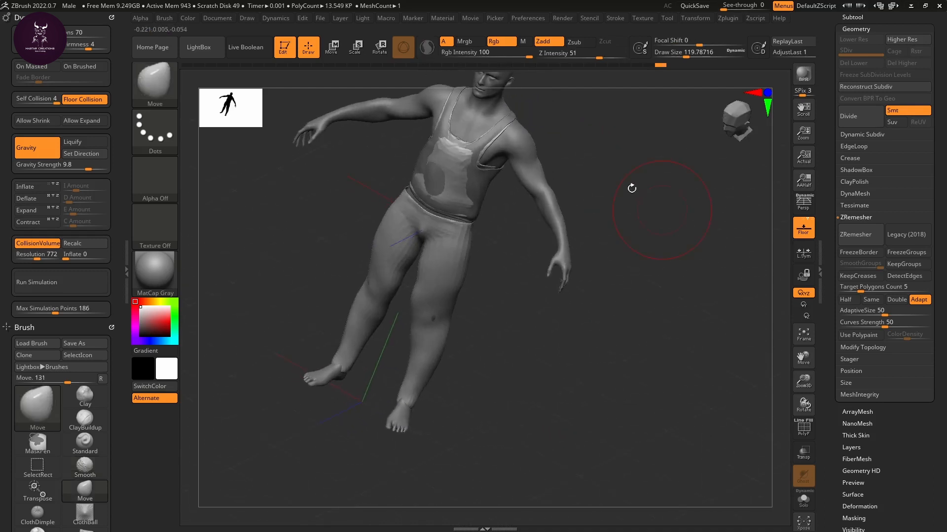
{"action": "mouse_move", "coordinate": [491, 140]}
{"action": "left_mouse_down", "text": "shift"}
{"action": "mouse_move", "coordinate": [463, 163]}
{"action": "mouse_move", "coordinate": [451, 157]}
{"action": "mouse_move", "coordinate": [468, 186]}
{"action": "left_mouse_up", "text": "shift"}
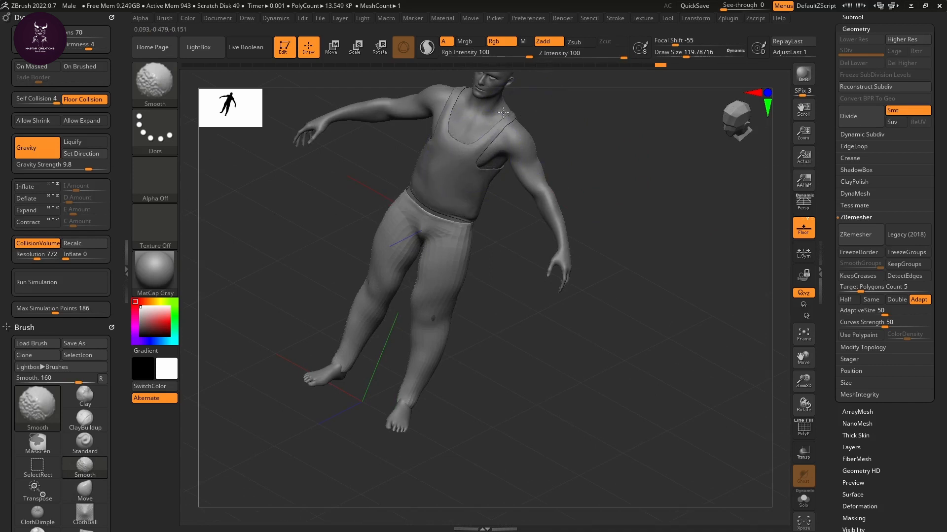
{"action": "mouse_move", "coordinate": [495, 200]}
{"action": "left_mouse_down"}
{"action": "mouse_move", "coordinate": [533, 198]}
{"action": "mouse_move", "coordinate": [501, 197]}
{"action": "left_mouse_up"}
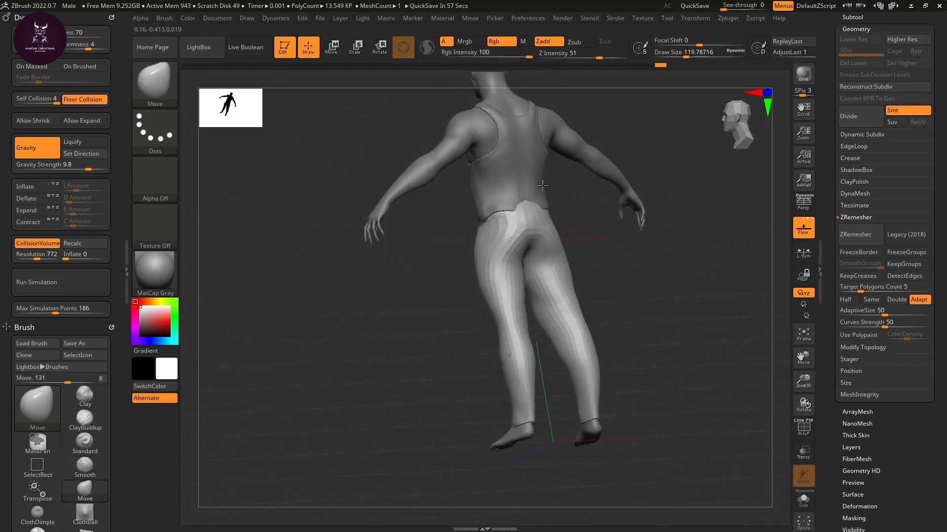
Step: Lower and loosen the trousers' crotch and inner thighs with the Move brush
{"action": "key", "text": "b"}
{"action": "key", "text": "m"}
{"action": "key", "text": "v"}
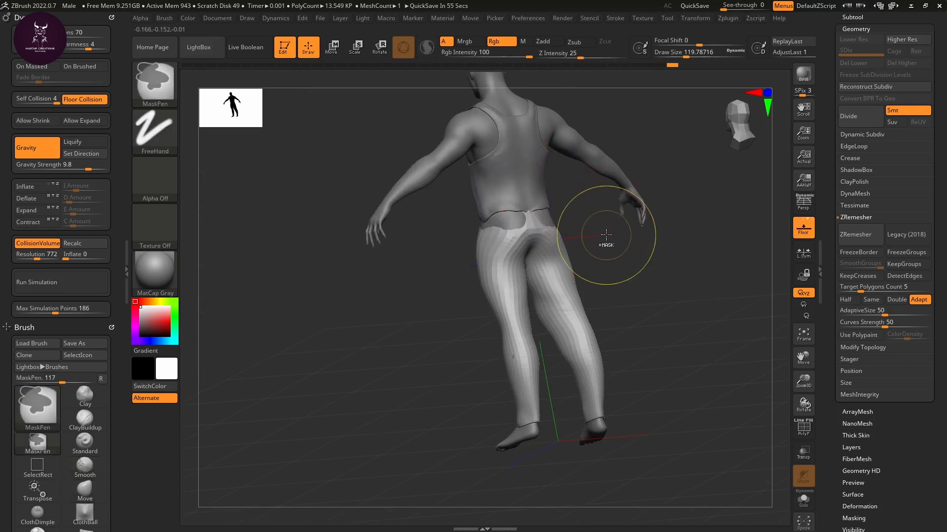
{"action": "mouse_move", "coordinate": [497, 222]}
{"action": "right_mouse_down"}
{"action": "mouse_move", "coordinate": [649, 243]}
{"action": "mouse_move", "coordinate": [680, 219]}
{"action": "right_mouse_up"}
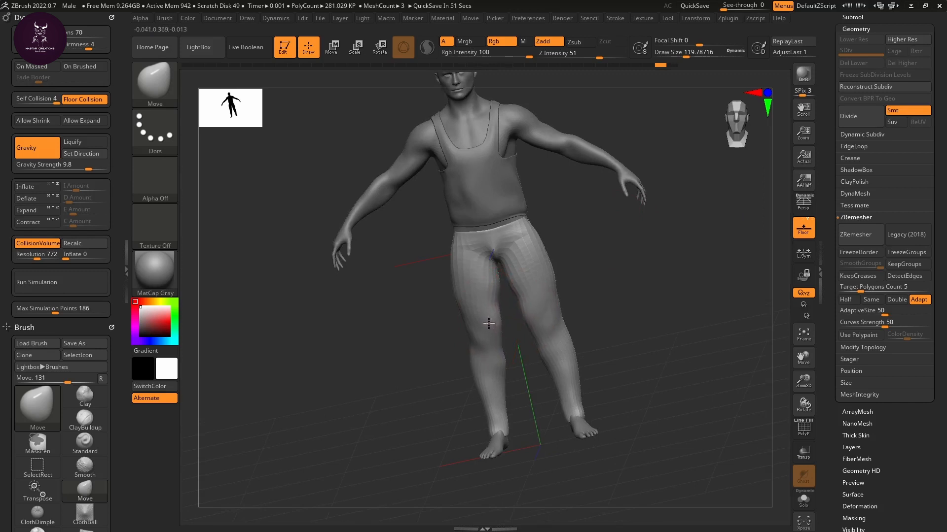
{"action": "left_click_drag", "start_coordinate": [489, 324], "coordinate": [493, 272]}
{"action": "mouse_move", "coordinate": [493, 271]}
{"action": "left_mouse_down"}
{"action": "mouse_move", "coordinate": [496, 299]}
{"action": "mouse_move", "coordinate": [504, 283]}
{"action": "left_mouse_up"}
{"action": "key", "text": "shift"}
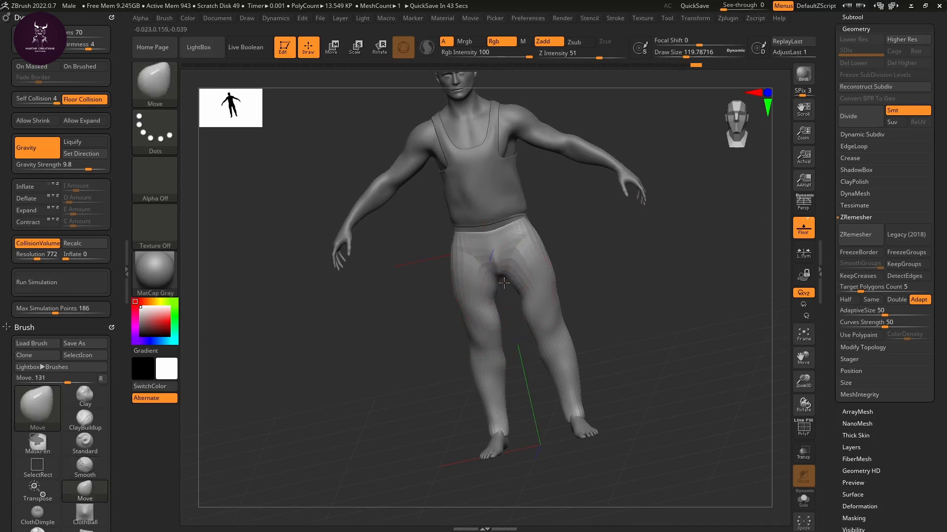
{"action": "right_click_drag", "start_coordinate": [504, 282], "coordinate": [497, 298]}
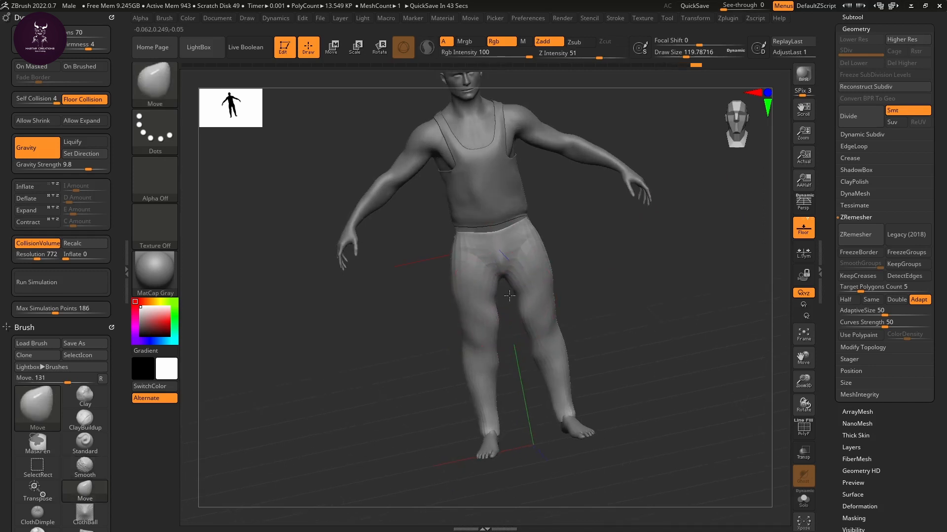
{"action": "right_click_drag", "start_coordinate": [504, 346], "coordinate": [530, 352]}
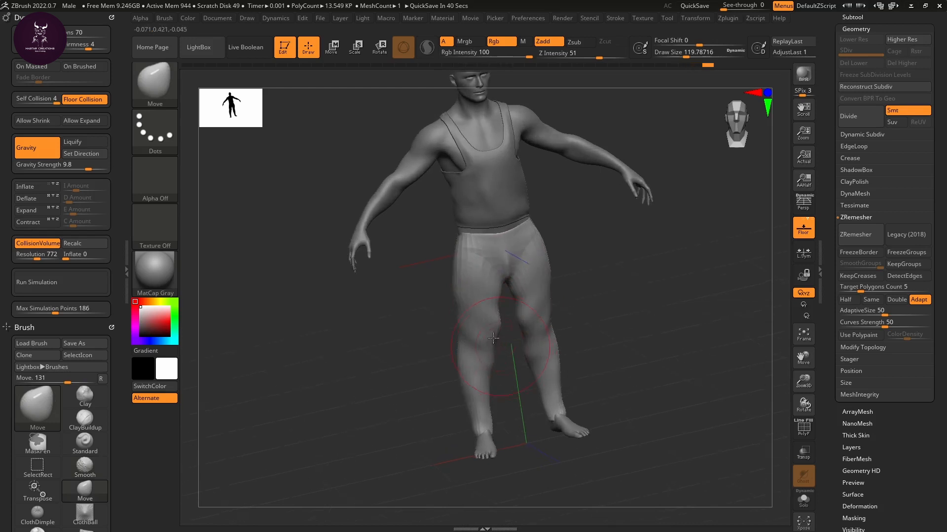
Step: Smooth the trousers around the thighs and knees to even out the reshaped areas
{"action": "left_click_drag", "start_coordinate": [542, 269], "coordinate": [523, 314], "text": "shift"}
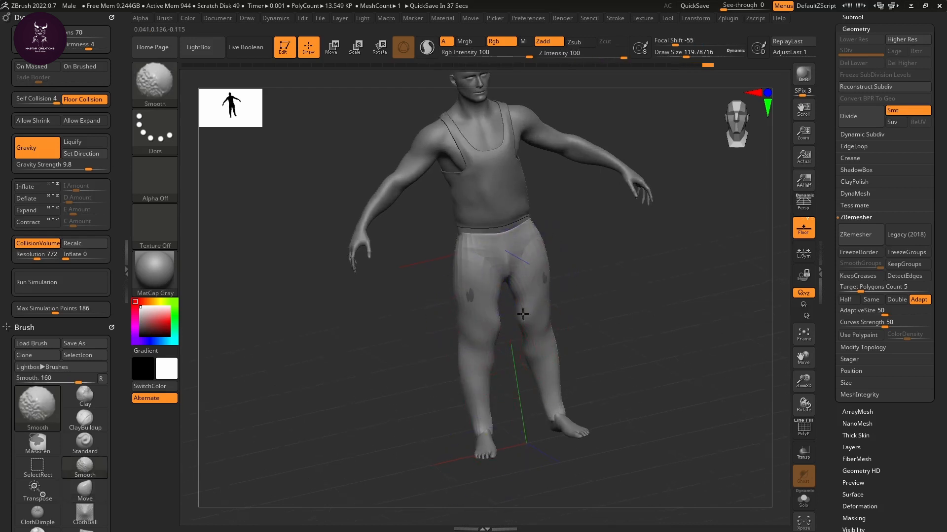
{"action": "right_click_drag", "start_coordinate": [563, 481], "coordinate": [520, 295]}
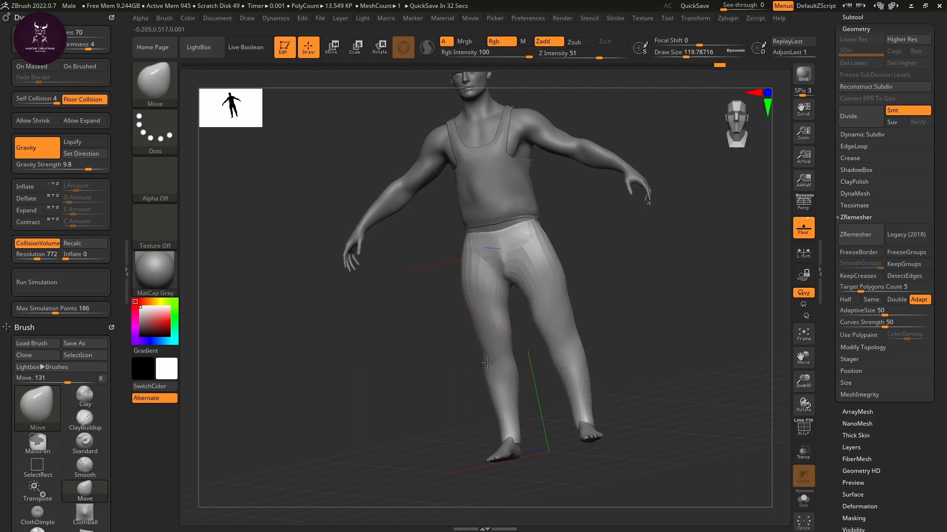
{"action": "key", "text": "shift"}
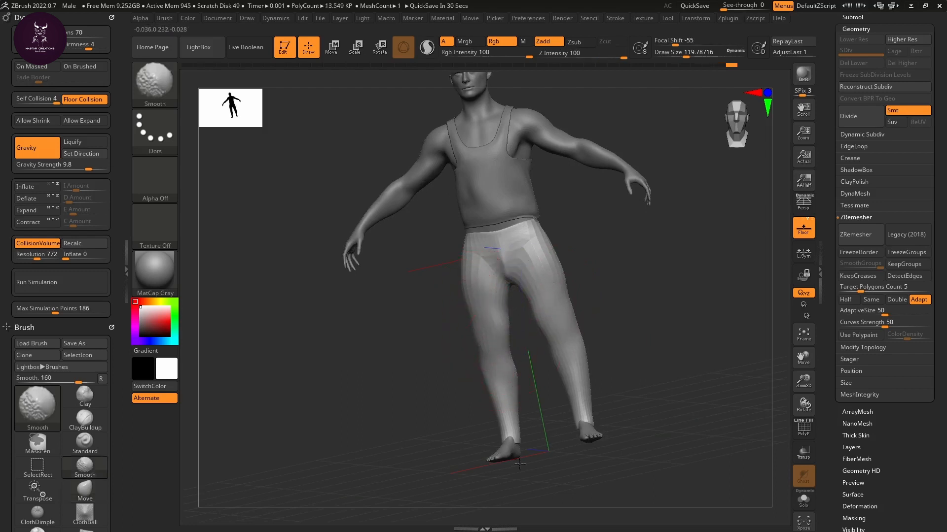
{"action": "mouse_move", "coordinate": [630, 323]}
{"action": "right_mouse_down"}
{"action": "mouse_move", "coordinate": [680, 345]}
{"action": "mouse_move", "coordinate": [586, 387]}
{"action": "mouse_move", "coordinate": [496, 292]}
{"action": "right_mouse_up"}
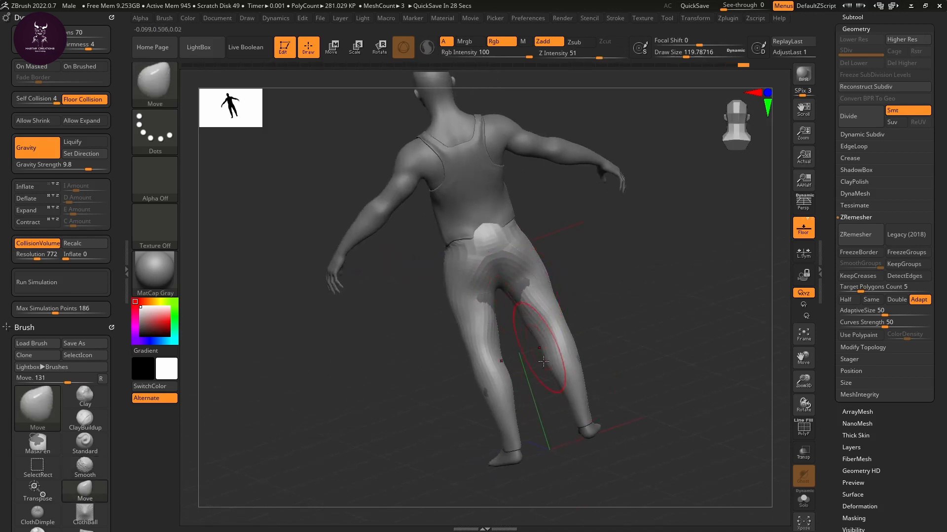
{"action": "right_click_drag", "start_coordinate": [543, 362], "coordinate": [602, 265]}
{"action": "right_click_drag", "start_coordinate": [586, 339], "coordinate": [742, 98]}
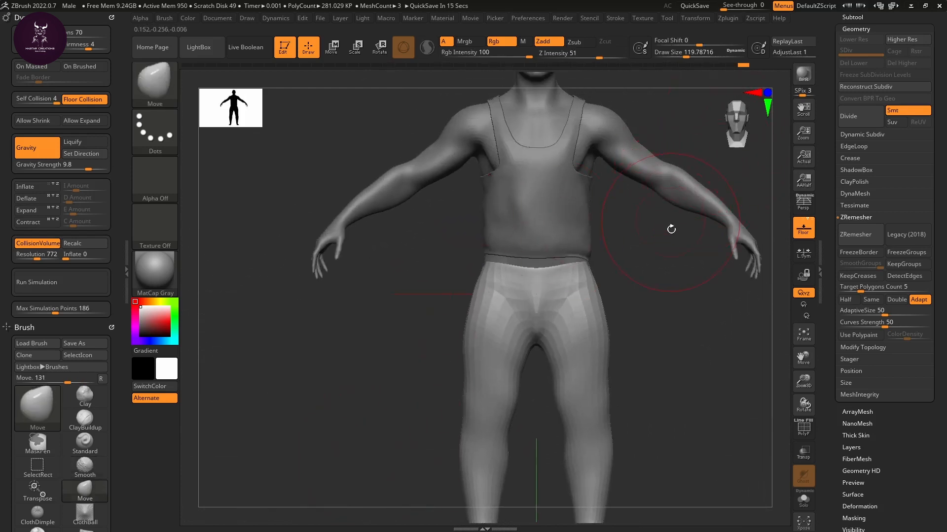
{"action": "right_click_drag", "start_coordinate": [672, 226], "coordinate": [587, 279]}
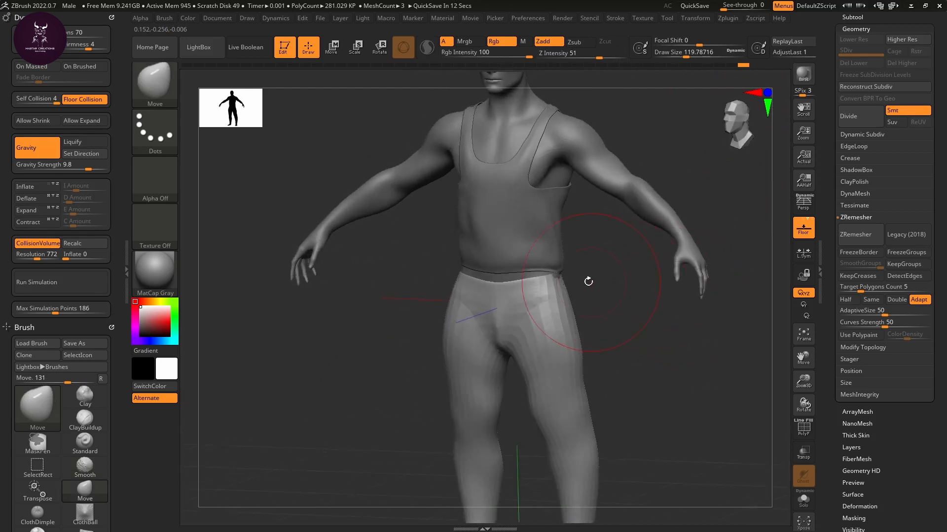